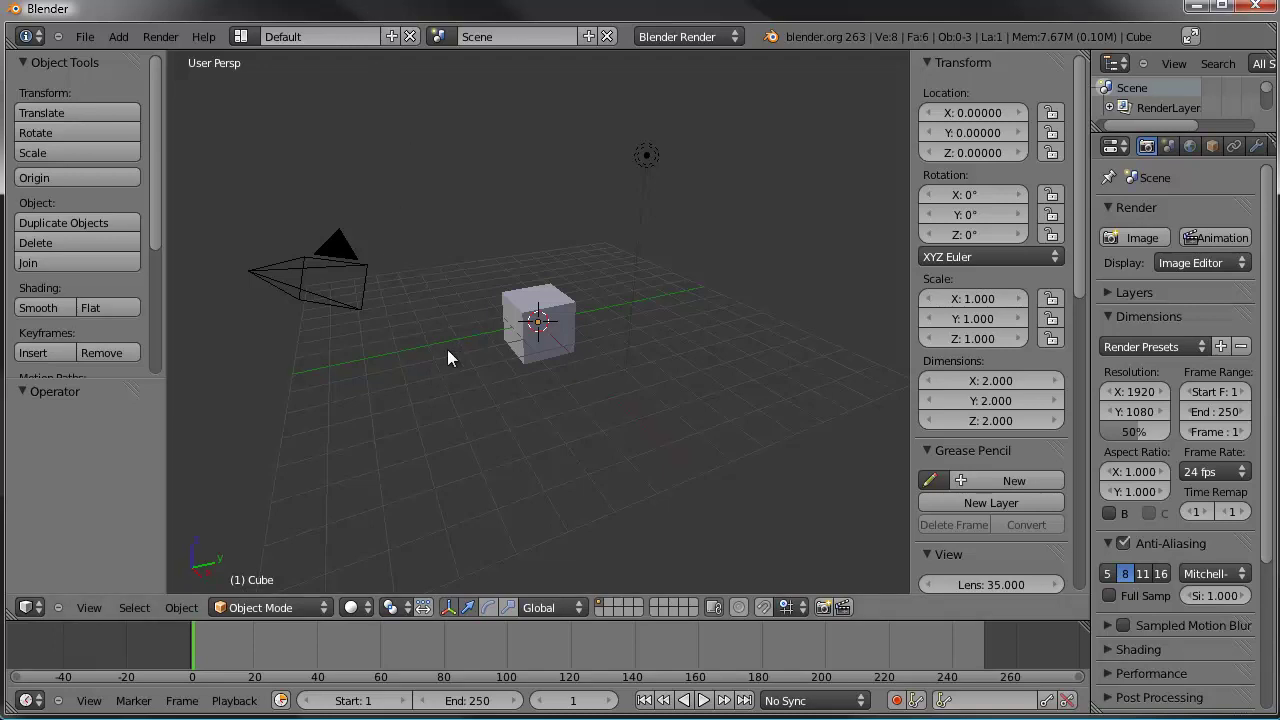
{"action": "middle_click_drag", "start_coordinate": [439, 340], "coordinate": [584, 352], "text": "shift"}
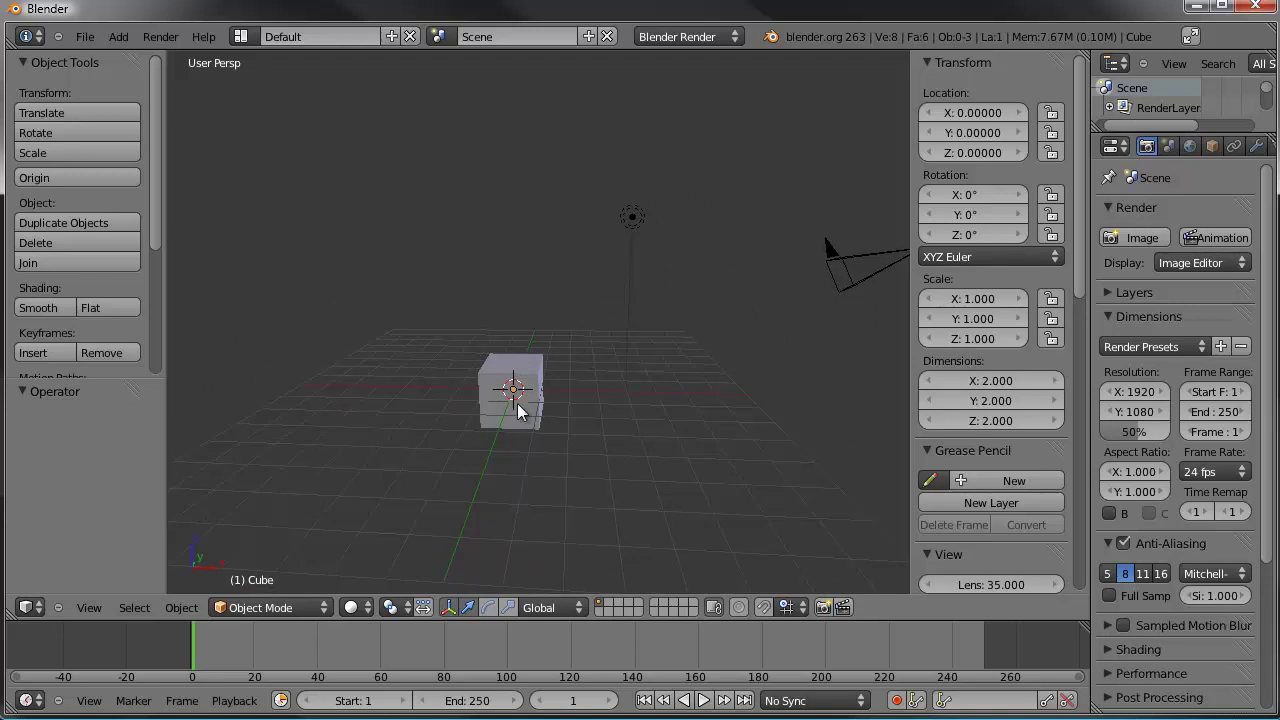
{"action": "middle_click_drag", "start_coordinate": [630, 262], "coordinate": [666, 357]}
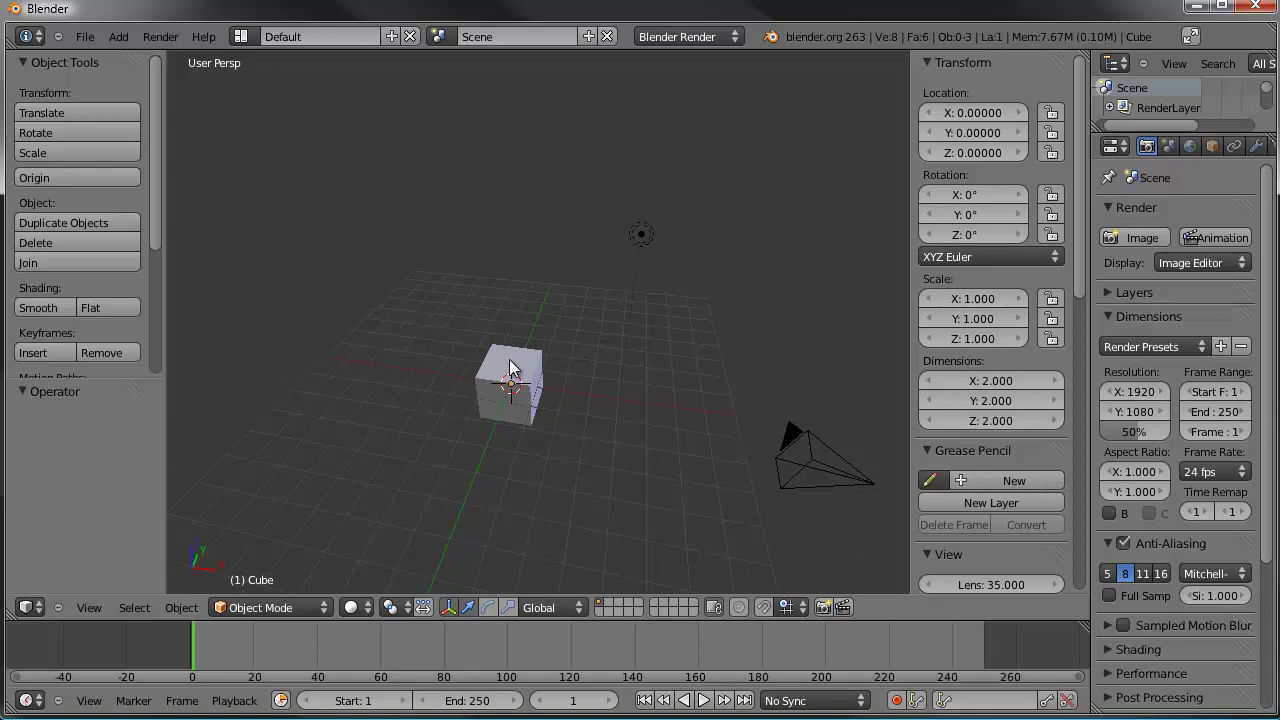
{"action": "middle_click_drag", "start_coordinate": [486, 397], "coordinate": [447, 372], "text": "shift"}
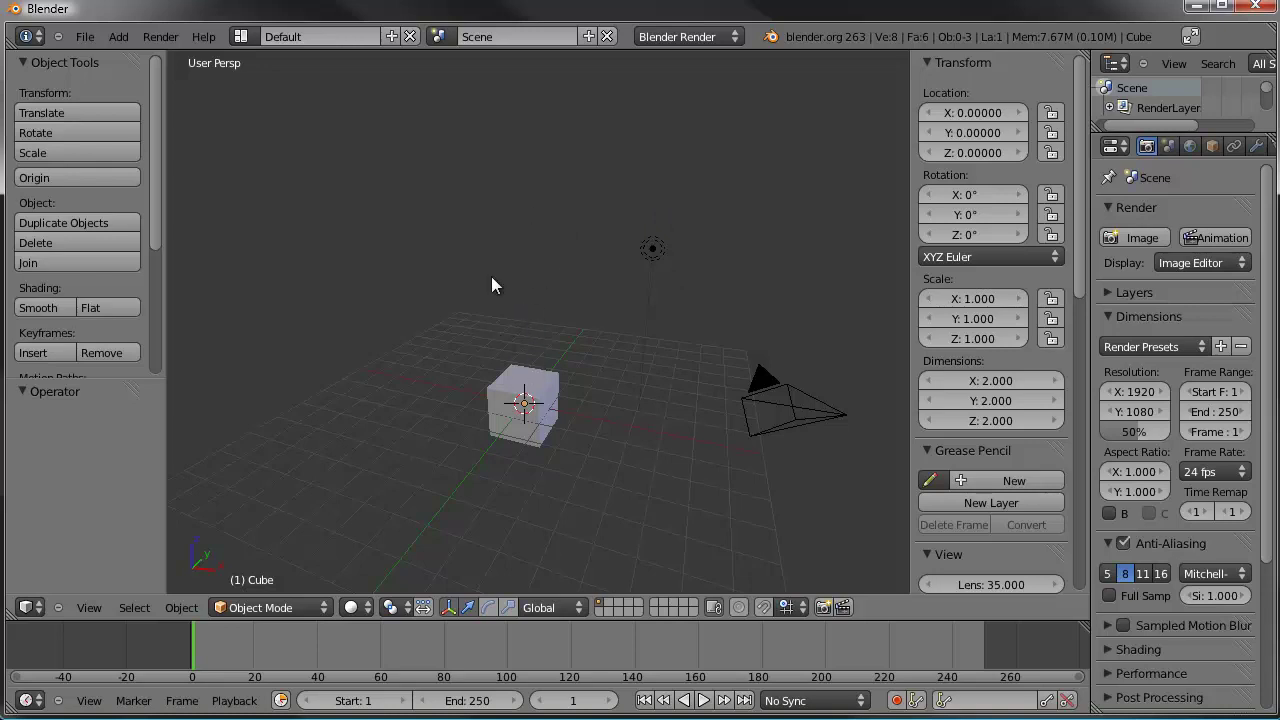
{"action": "middle_click_drag", "start_coordinate": [475, 358], "coordinate": [503, 294]}
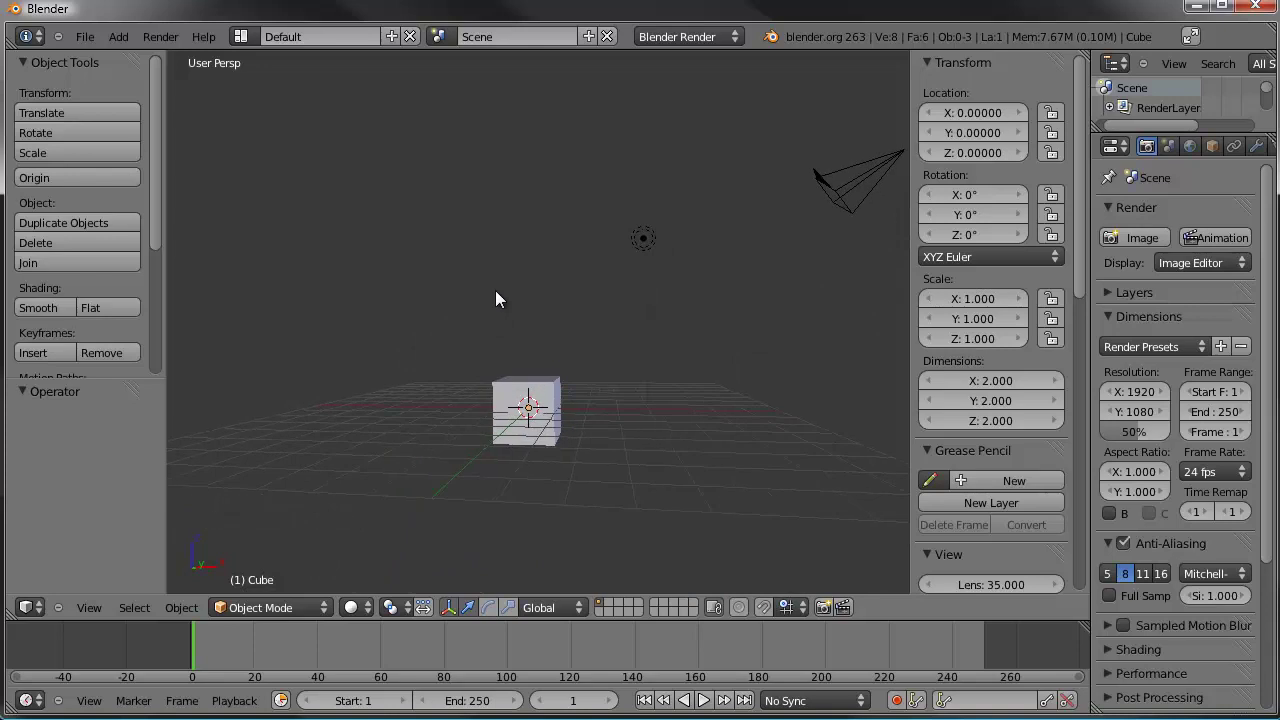
Step: Delete the default cube and switch the 3D view to front orthographic
{"action": "right_click", "coordinate": [499, 383]}
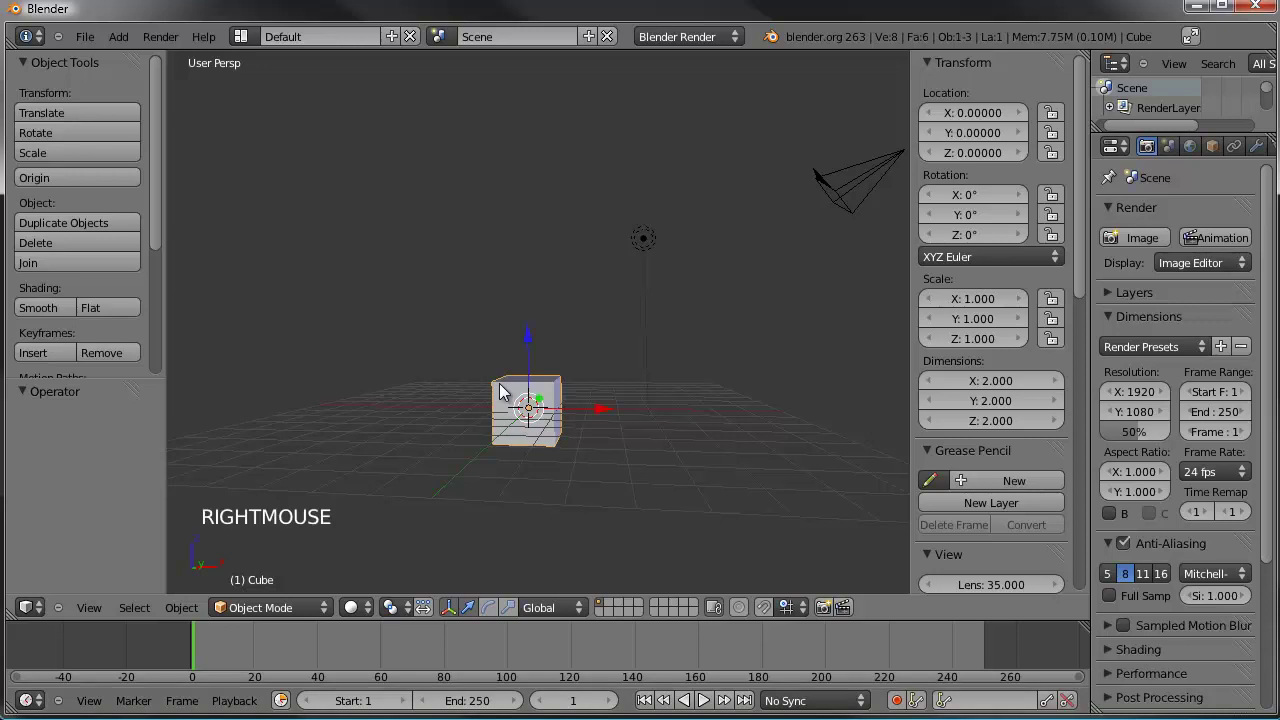
{"action": "key", "text": "Delete"}
{"action": "left_click", "coordinate": [500, 386]}
{"action": "key", "text": "KP_1"}
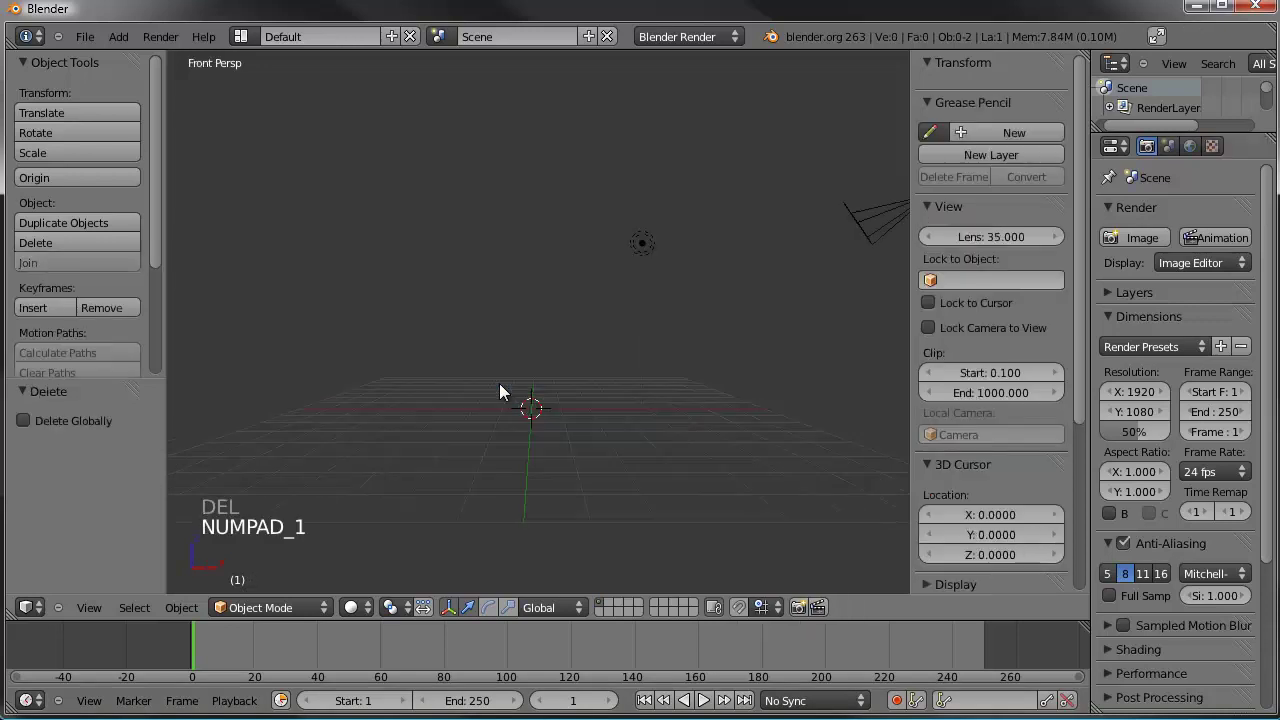
{"action": "key", "text": "KP_5"}
{"action": "middle_click_drag", "start_coordinate": [500, 384], "coordinate": [512, 458], "text": "shift"}
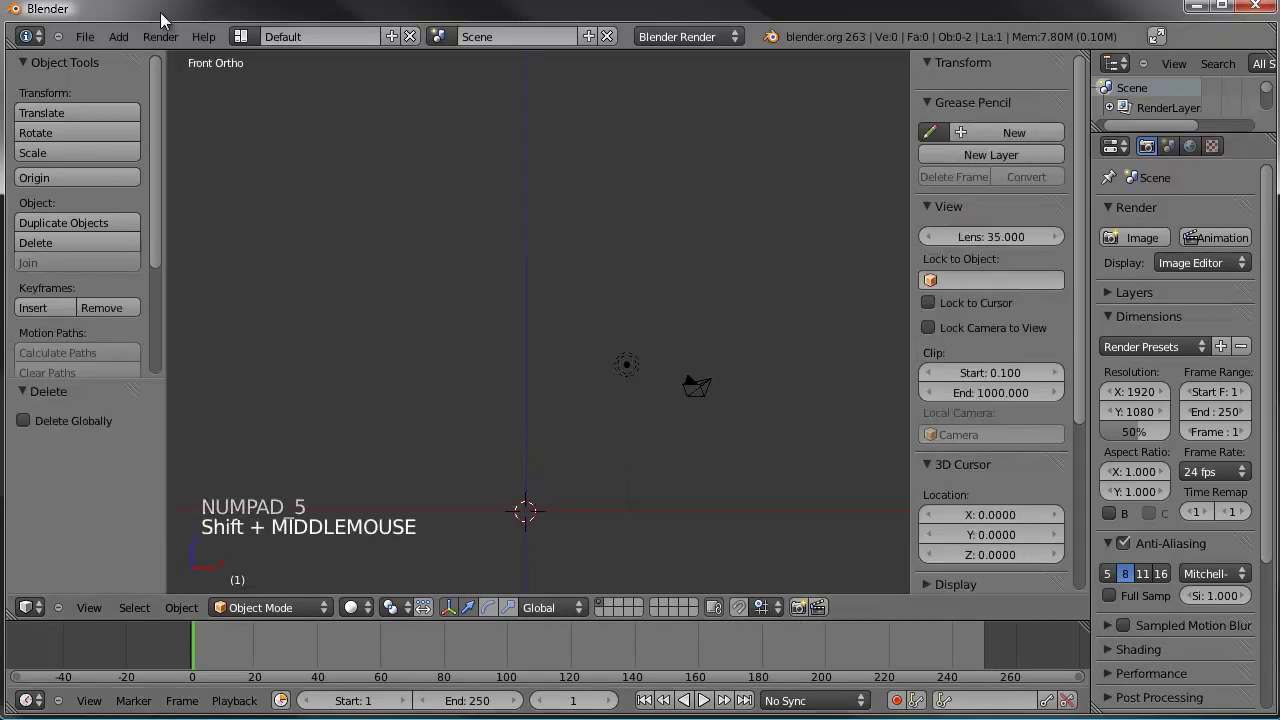
Step: Enable the "Add Curve: Sapling" add-on in the user preferences and close the preferences window
{"action": "left_click", "coordinate": [88, 40]}
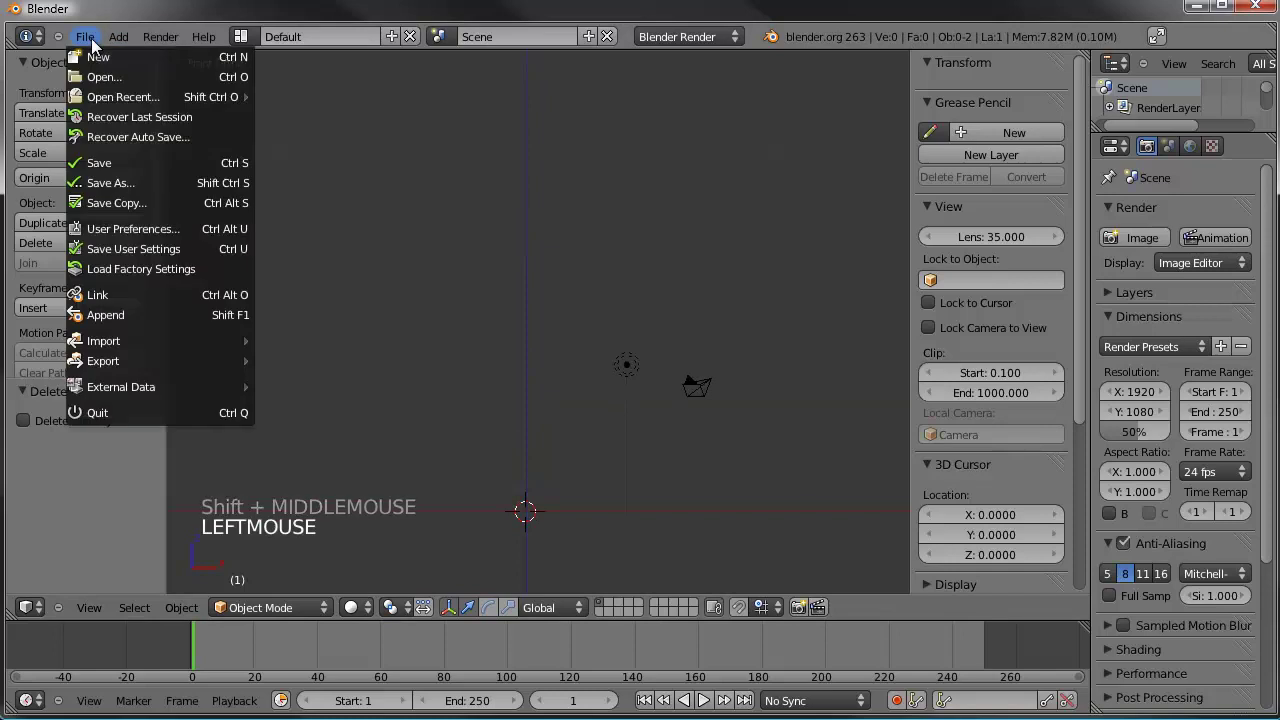
{"action": "left_click", "coordinate": [133, 229]}
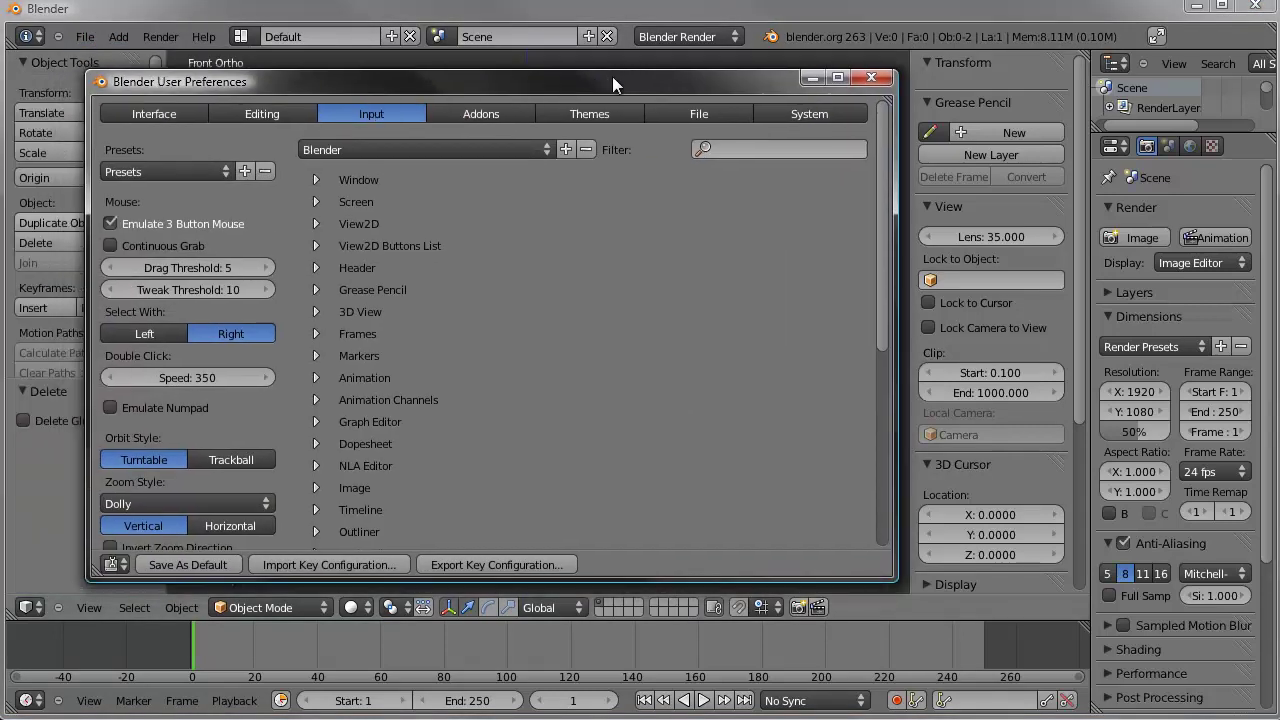
{"action": "left_click", "coordinate": [478, 116]}
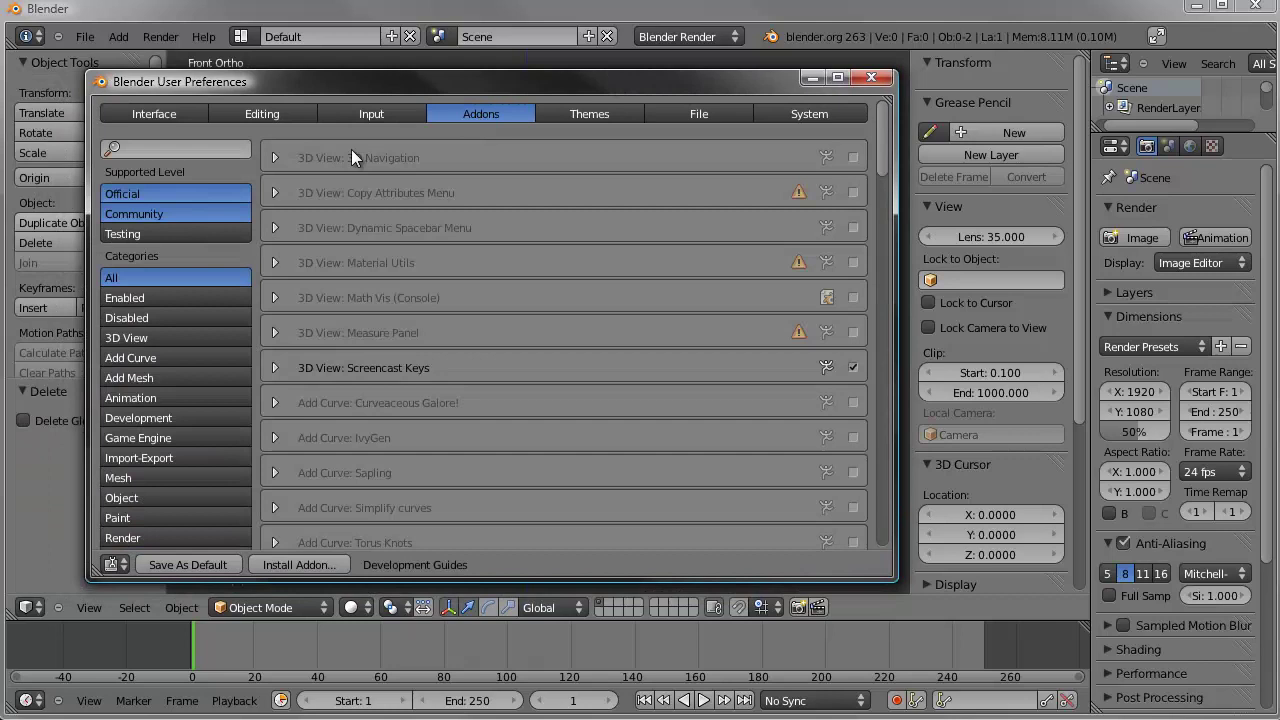
{"action": "type", "text": "sapling"}
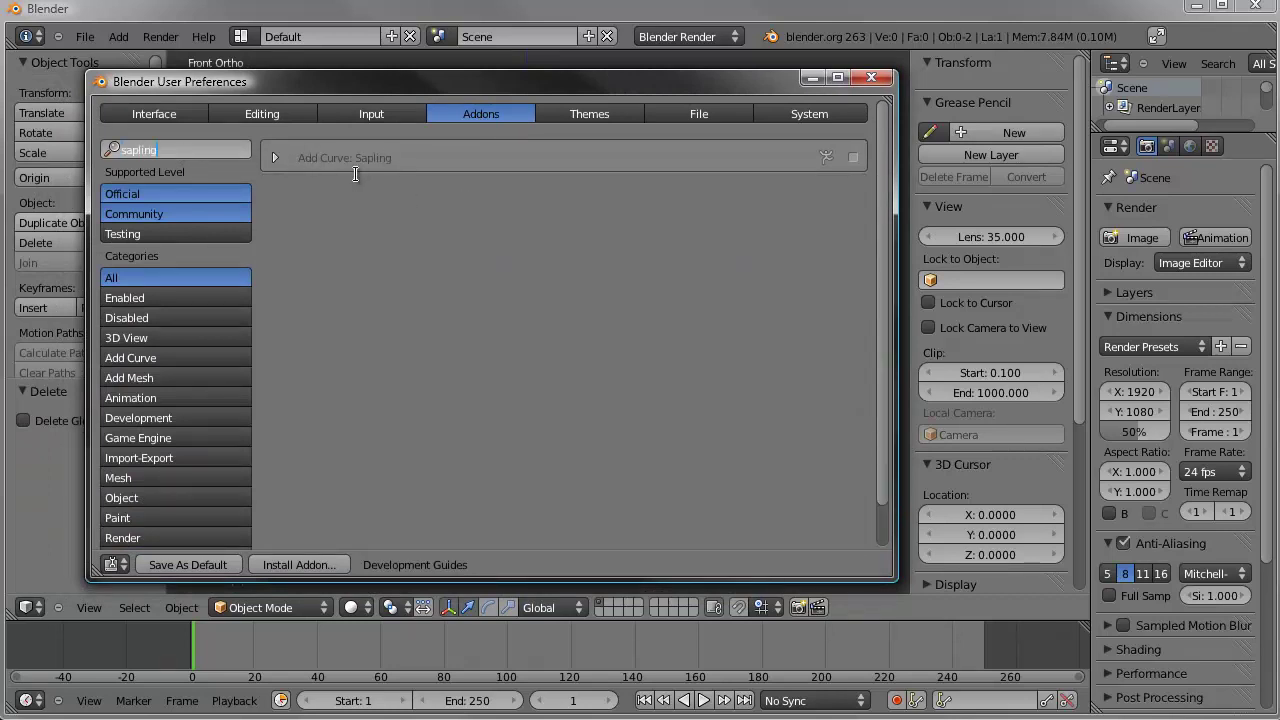
{"action": "left_click", "coordinate": [852, 157]}
{"action": "left_click", "coordinate": [871, 79]}
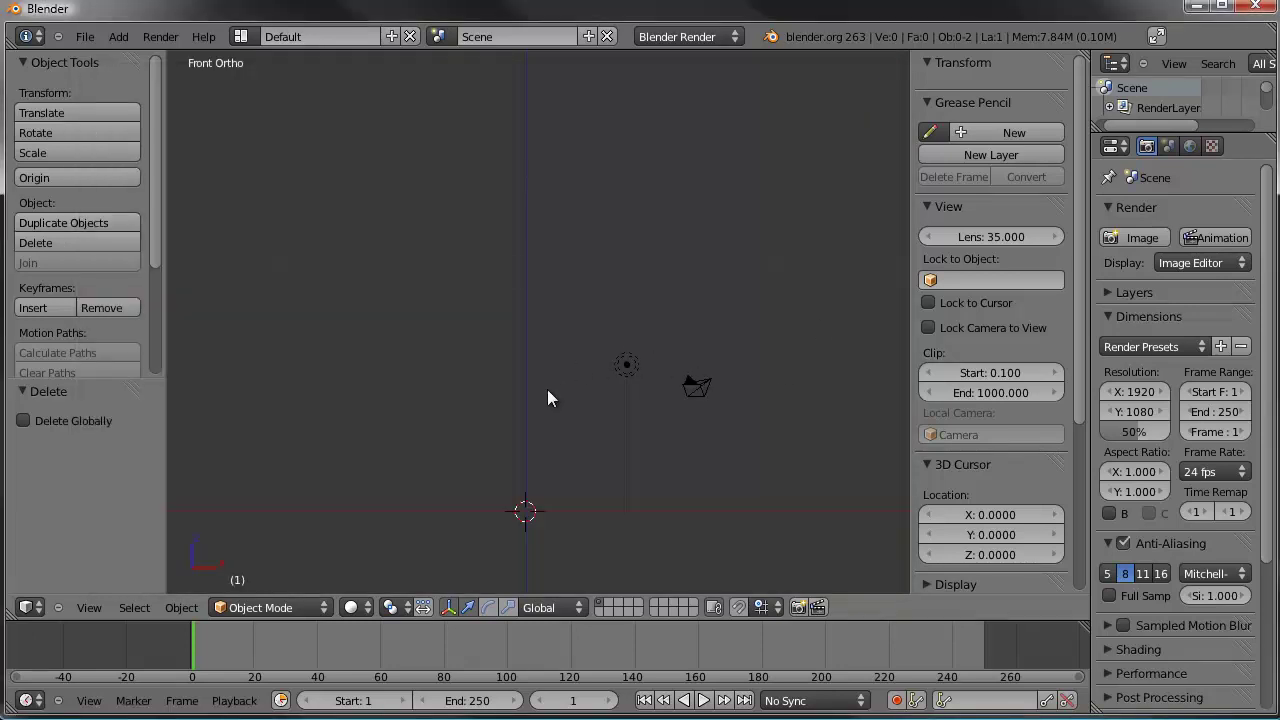
Step: Add a Sapling tree curve to the scene and enlarge the area showing its Geometry settings
{"action": "key", "text": "shift+a"}
{"action": "mouse_move", "coordinate": [548, 395]}
{"action": "mouse_move", "coordinate": [488, 412]}
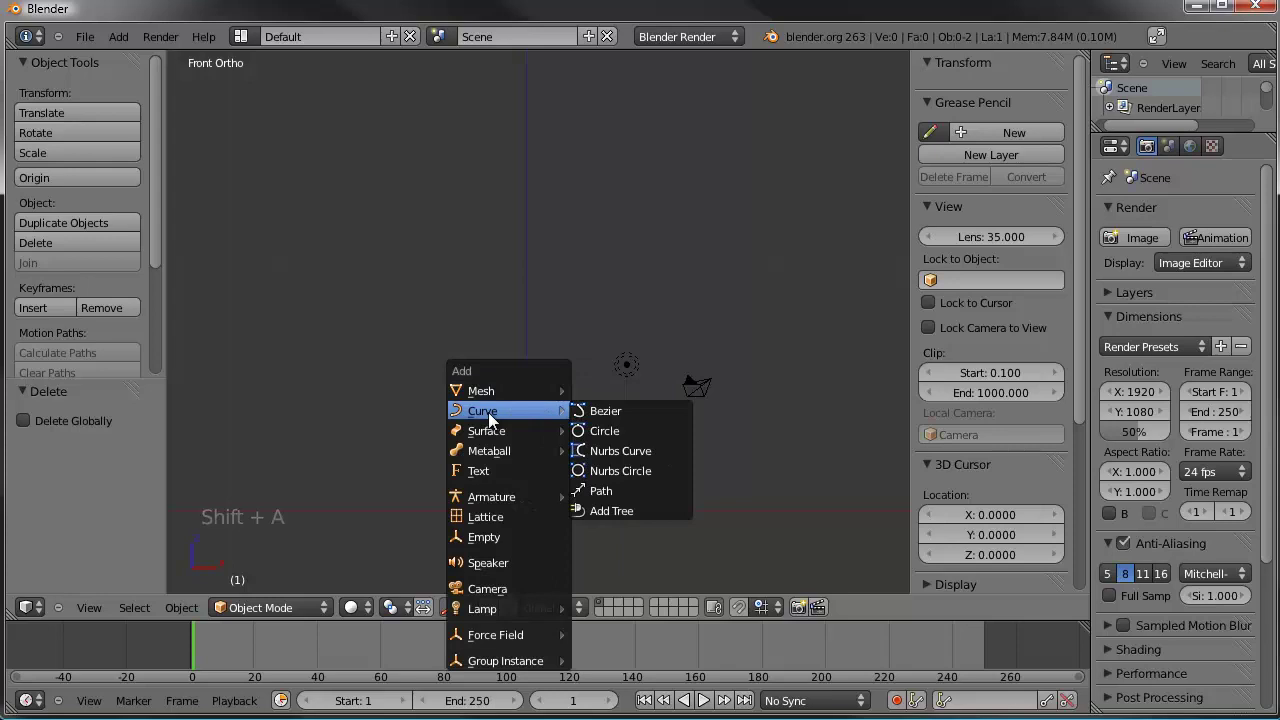
{"action": "left_click", "coordinate": [619, 509]}
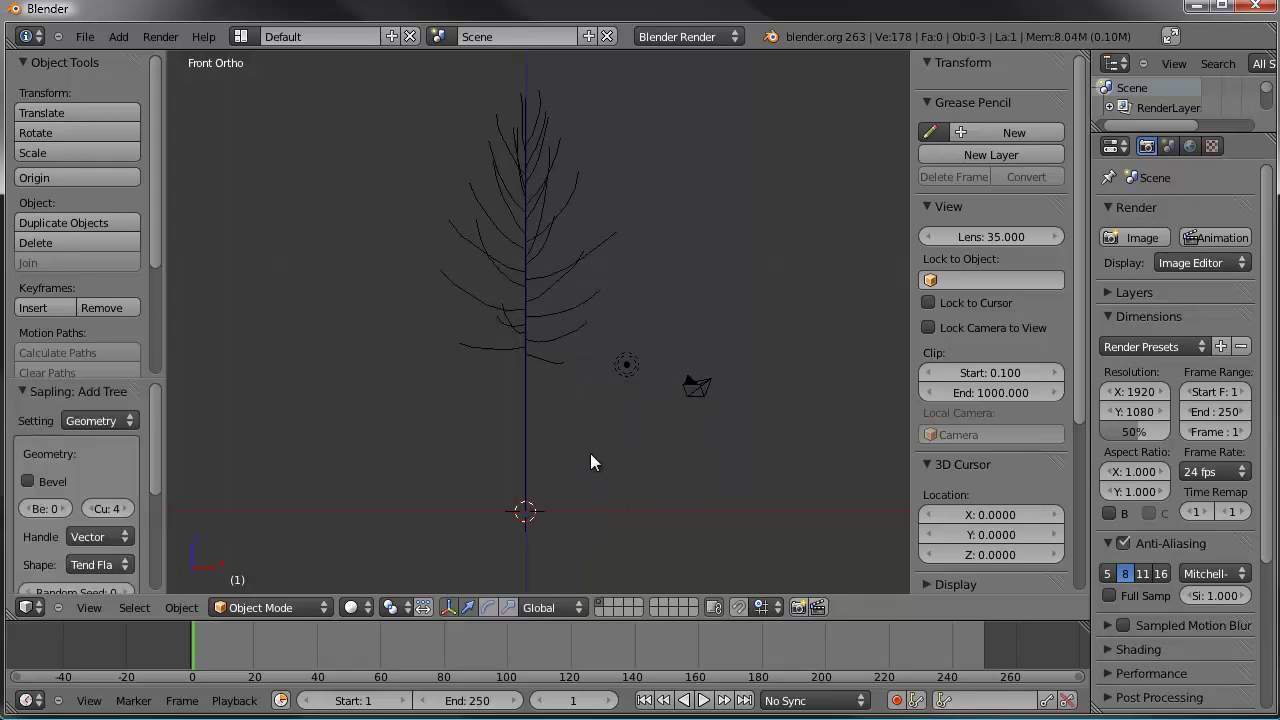
{"action": "scroll", "coordinate": [600, 400], "scroll_direction": "up", "scroll_amount": 2}
{"action": "middle_click_drag", "start_coordinate": [603, 375], "coordinate": [626, 416], "text": "shift"}
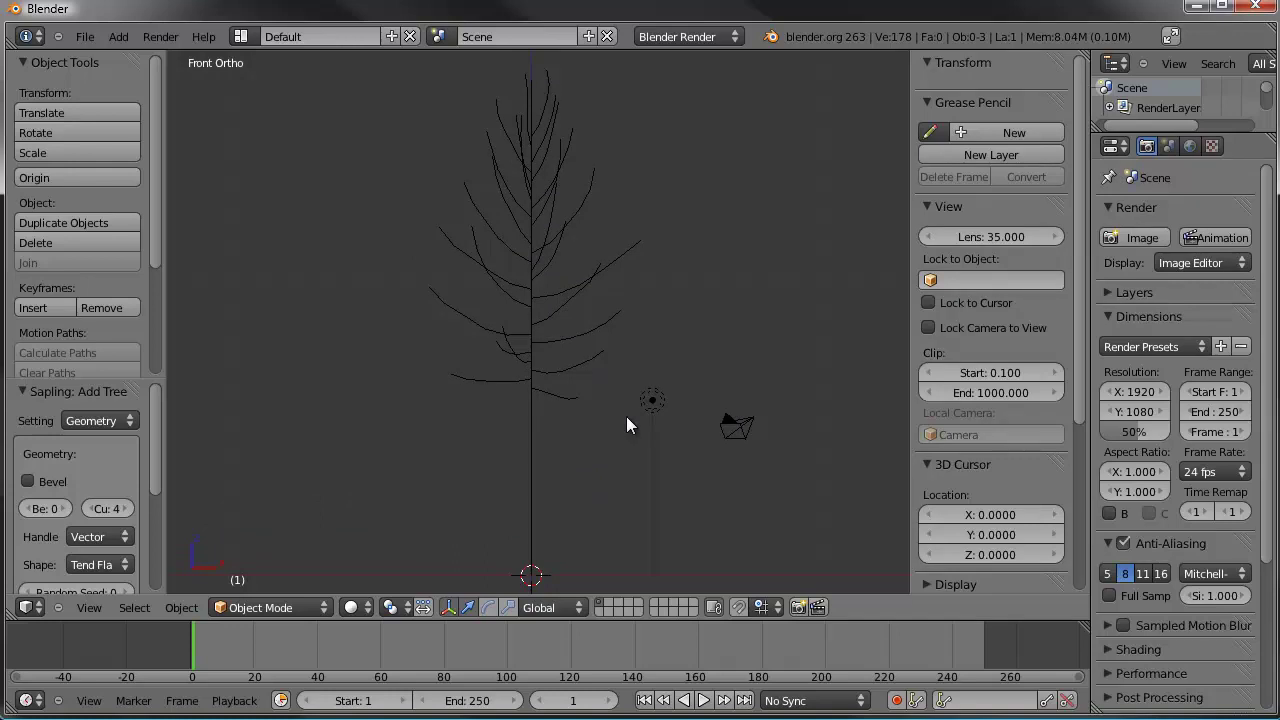
{"action": "left_click_drag", "start_coordinate": [170, 318], "coordinate": [254, 320]}
{"action": "left_click_drag", "start_coordinate": [179, 383], "coordinate": [178, 203]}
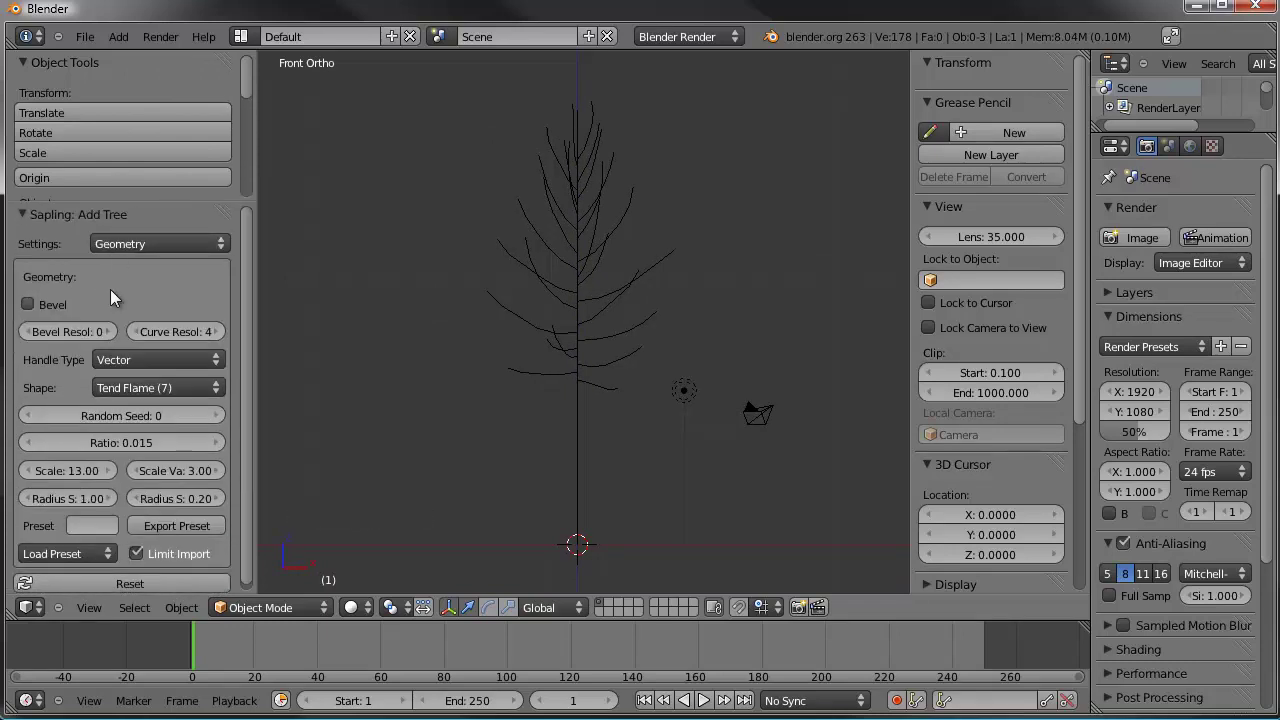
Step: Enable Bevel in the tree's Geometry settings and inspect the trunk and lower branches up close
{"action": "left_click", "coordinate": [28, 306]}
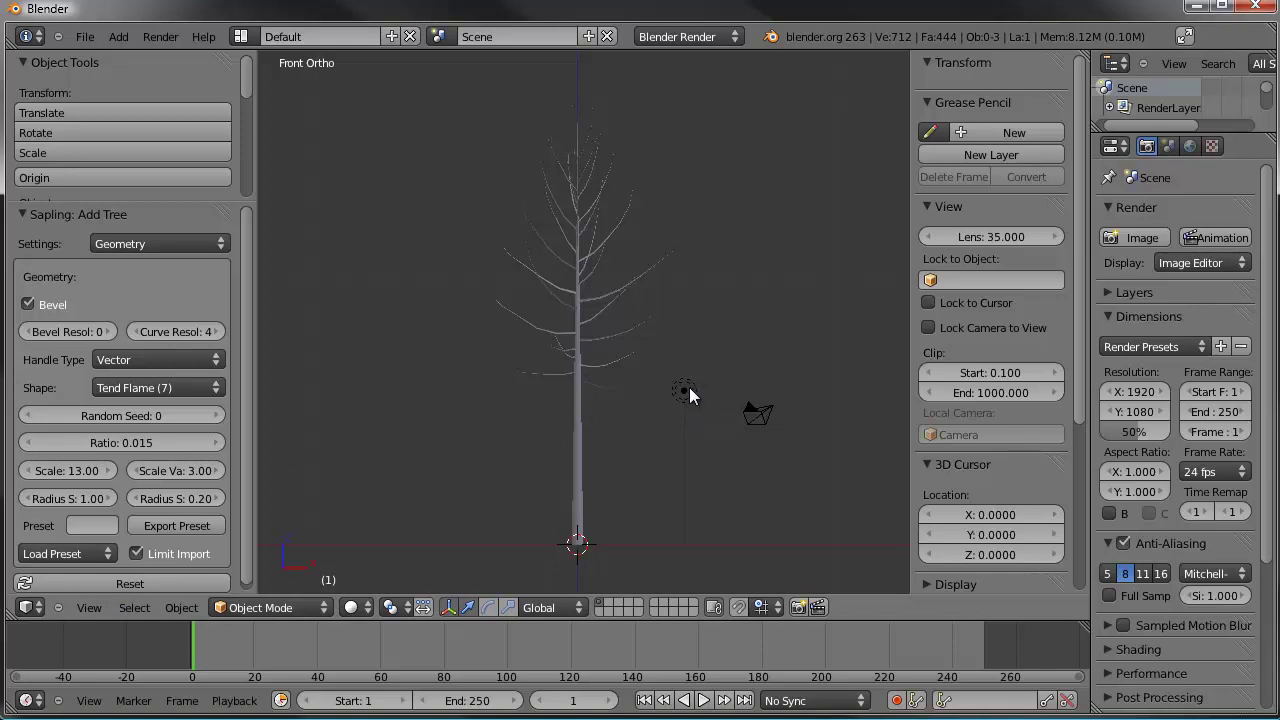
{"action": "middle_click_drag", "start_coordinate": [691, 437], "coordinate": [668, 418], "text": "shift"}
{"action": "scroll", "coordinate": [689, 376], "scroll_direction": "up", "scroll_amount": 1}
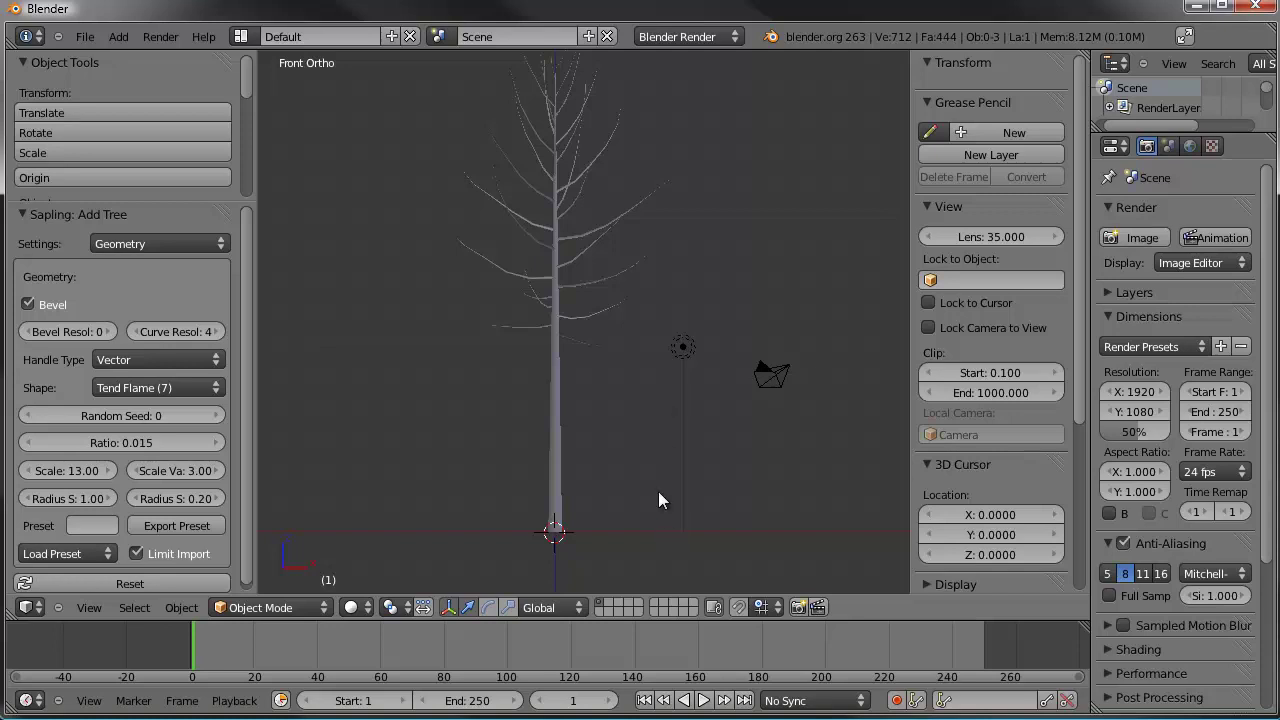
{"action": "scroll", "coordinate": [660, 474], "scroll_direction": "up", "scroll_amount": 1}
{"action": "middle_click_drag", "start_coordinate": [665, 468], "coordinate": [652, 420], "text": "shift"}
{"action": "scroll", "coordinate": [655, 398], "scroll_direction": "up", "scroll_amount": 1}
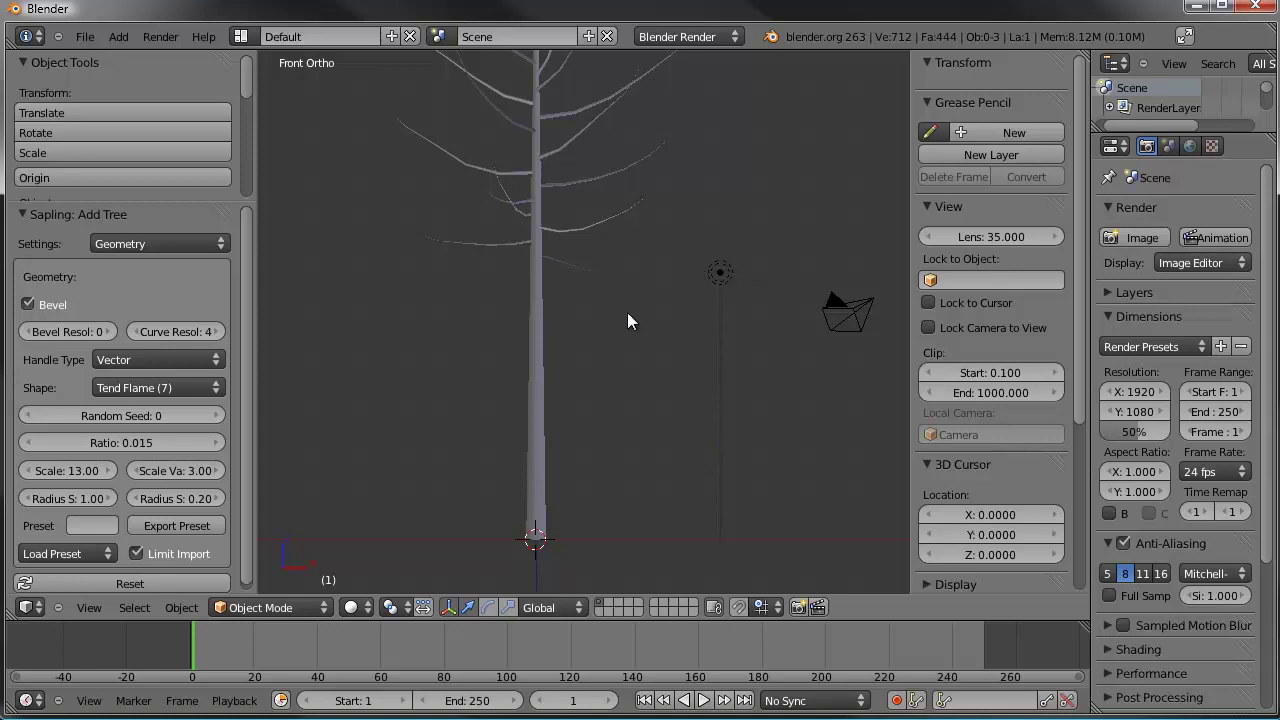
{"action": "scroll", "coordinate": [640, 309], "scroll_direction": "down", "scroll_amount": 1}
{"action": "middle_click_drag", "start_coordinate": [640, 309], "coordinate": [635, 353], "text": "shift"}
{"action": "scroll", "coordinate": [635, 329], "scroll_direction": "down", "scroll_amount": 1}
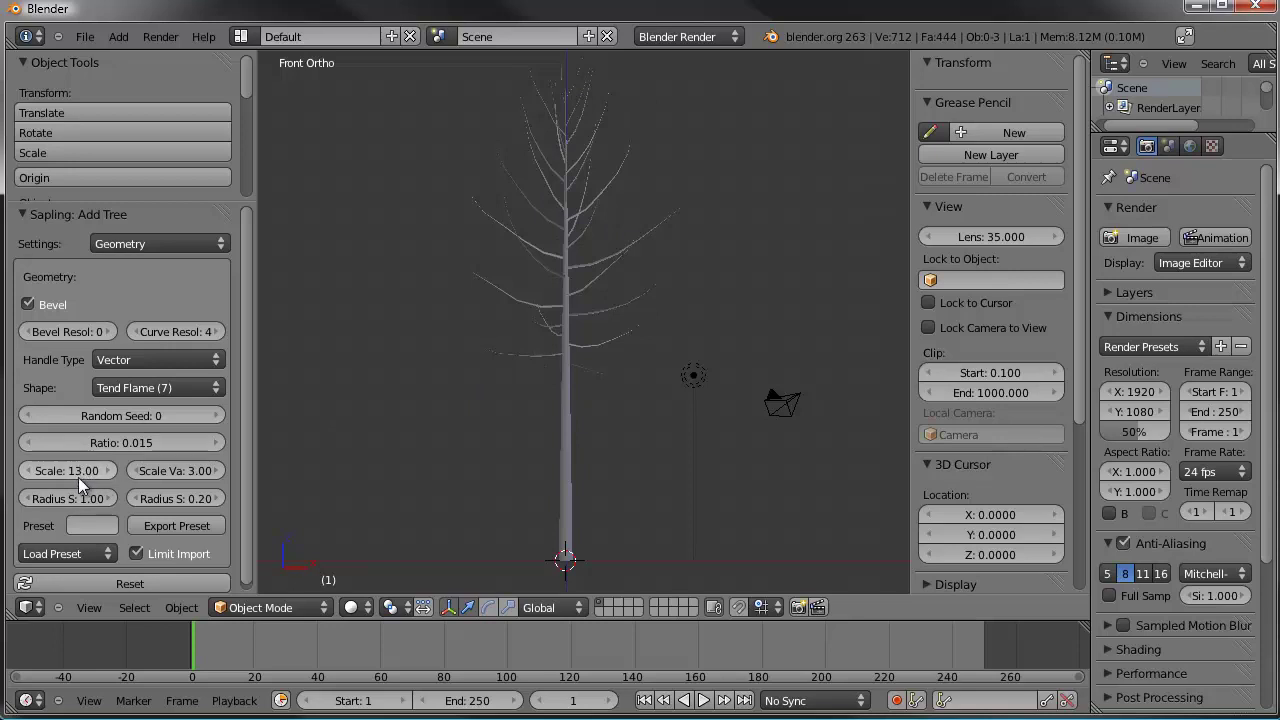
Step: Set the tree's Scale to 5 in the Geometry settings and frame the smaller tree
{"action": "left_click_drag", "start_coordinate": [73, 472], "coordinate": [62, 473]}
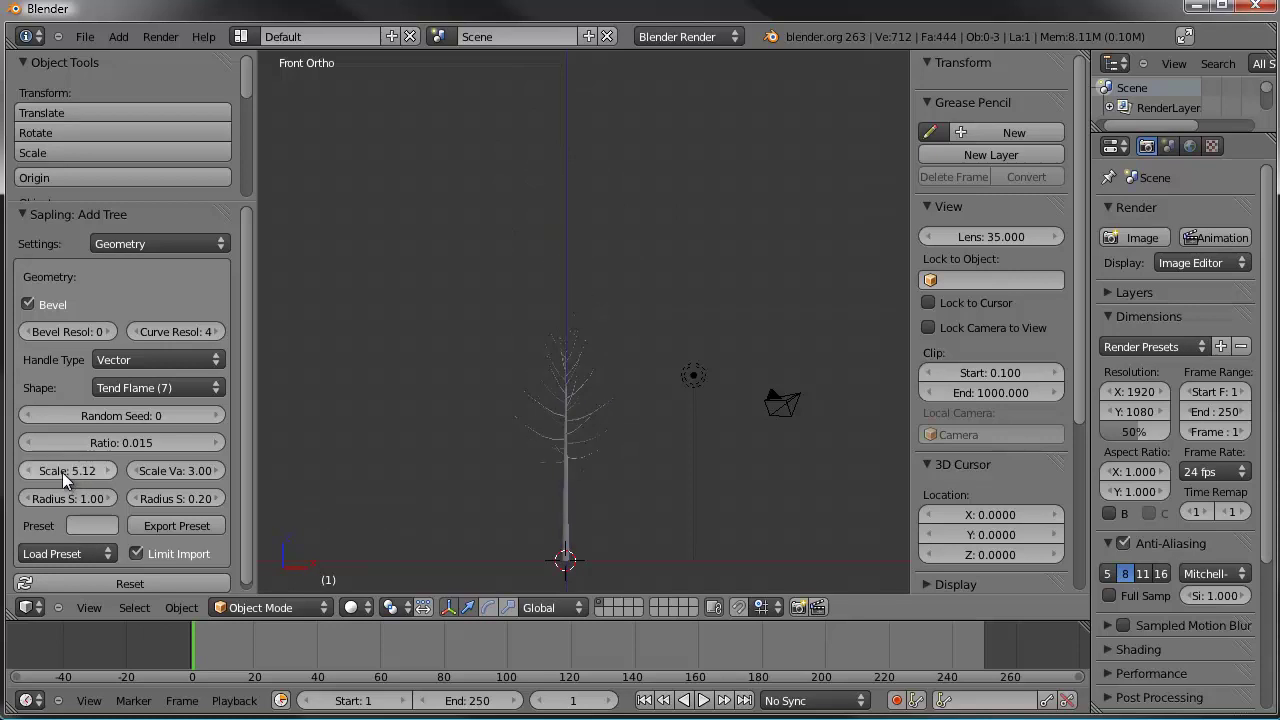
{"action": "left_click", "coordinate": [71, 471]}
{"action": "type", "text": "5"}
{"action": "key", "text": "Return"}
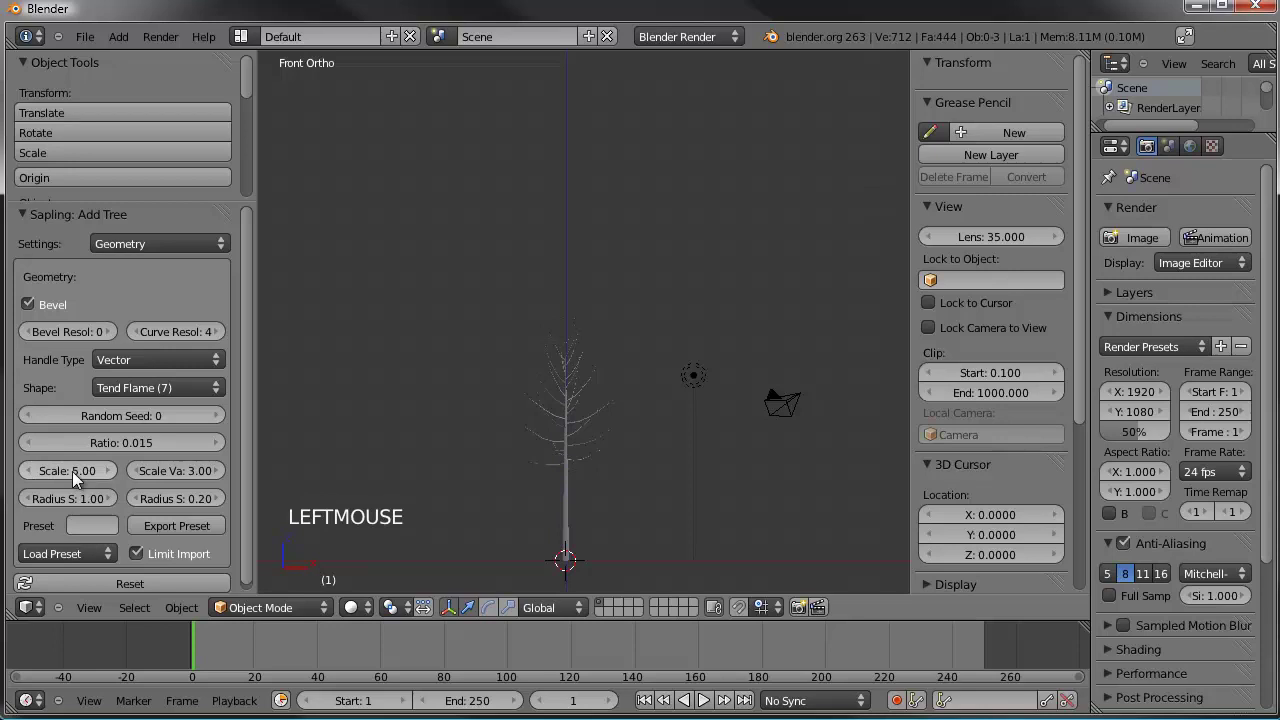
{"action": "scroll", "coordinate": [665, 403], "scroll_direction": "up", "scroll_amount": 3}
{"action": "middle_click_drag", "start_coordinate": [665, 403], "coordinate": [654, 210], "text": "shift"}
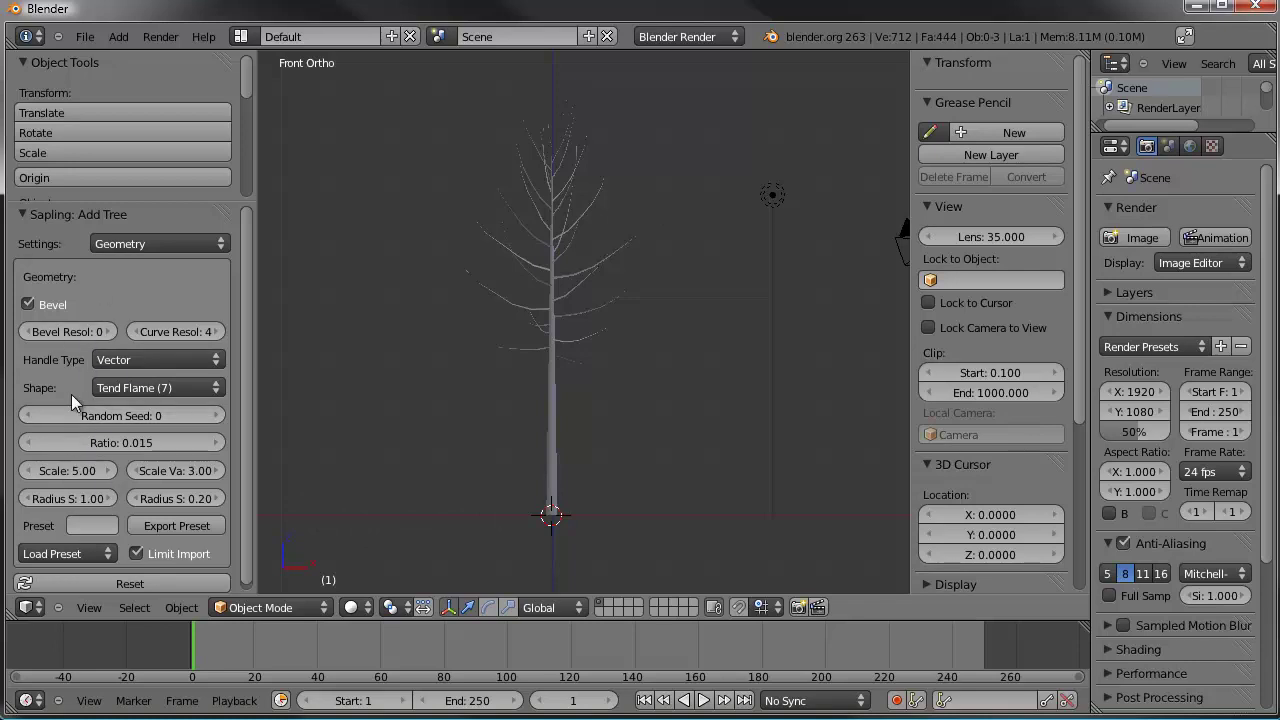
Step: Set the tree's Base Size to 0.75 in the Branch Splitting settings
{"action": "left_click", "coordinate": [194, 243]}
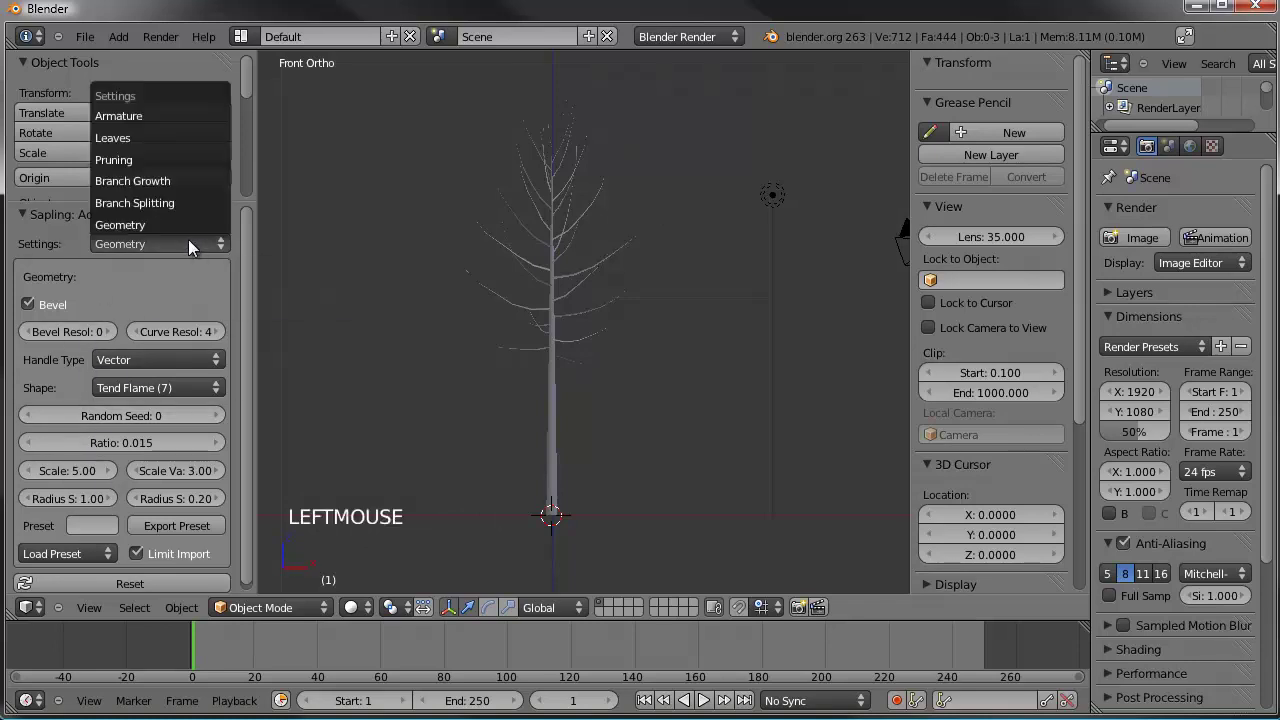
{"action": "left_click", "coordinate": [135, 203]}
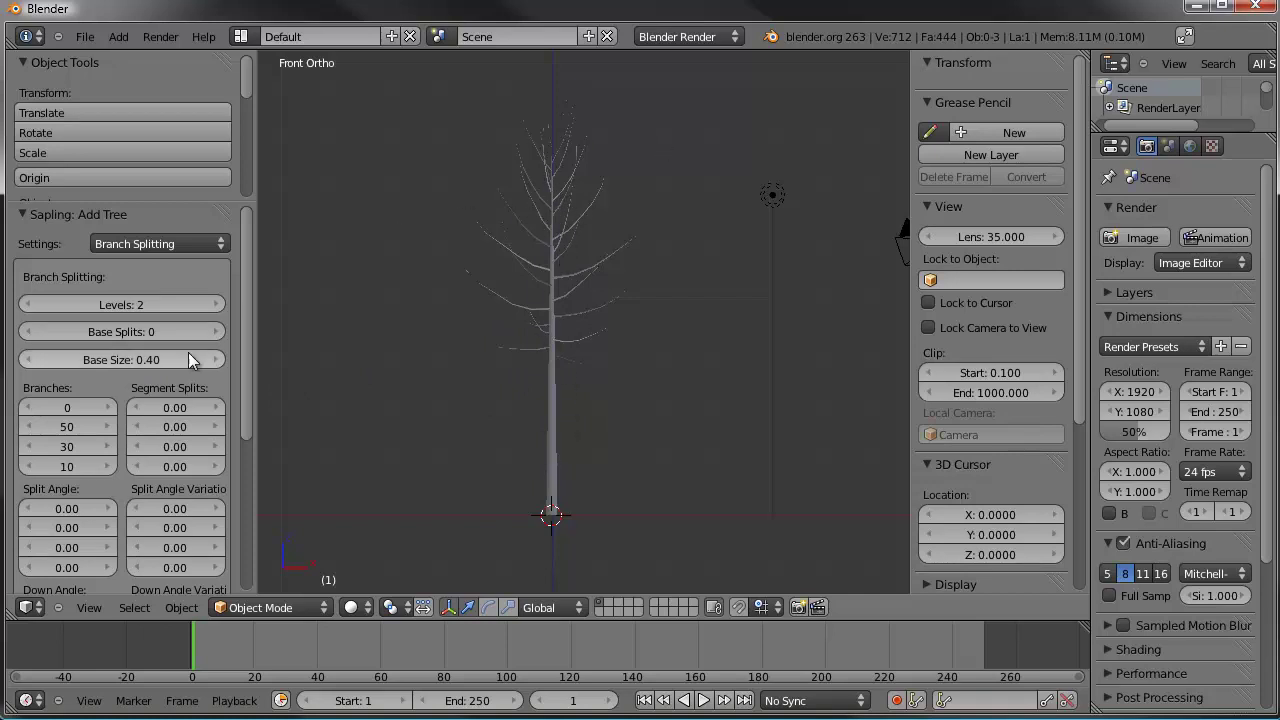
{"action": "left_click_drag", "start_coordinate": [154, 366], "coordinate": [301, 349]}
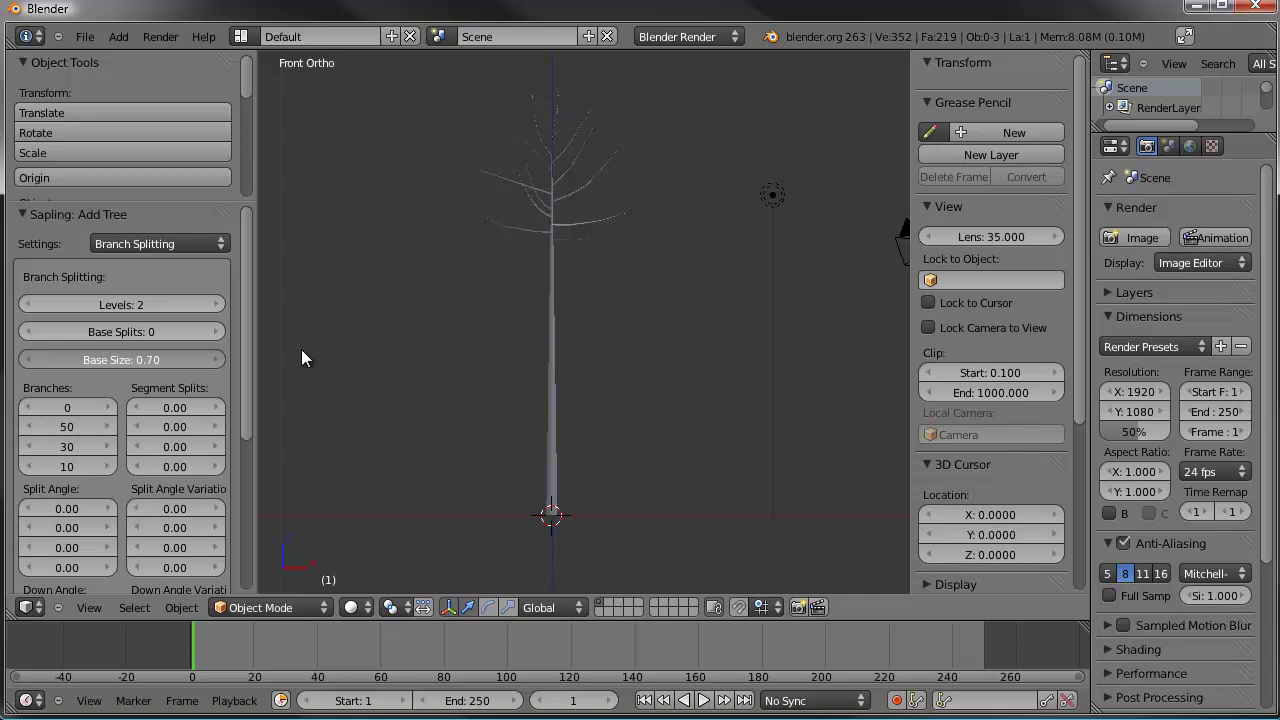
{"action": "left_click", "coordinate": [150, 359]}
{"action": "type", "text": ".75"}
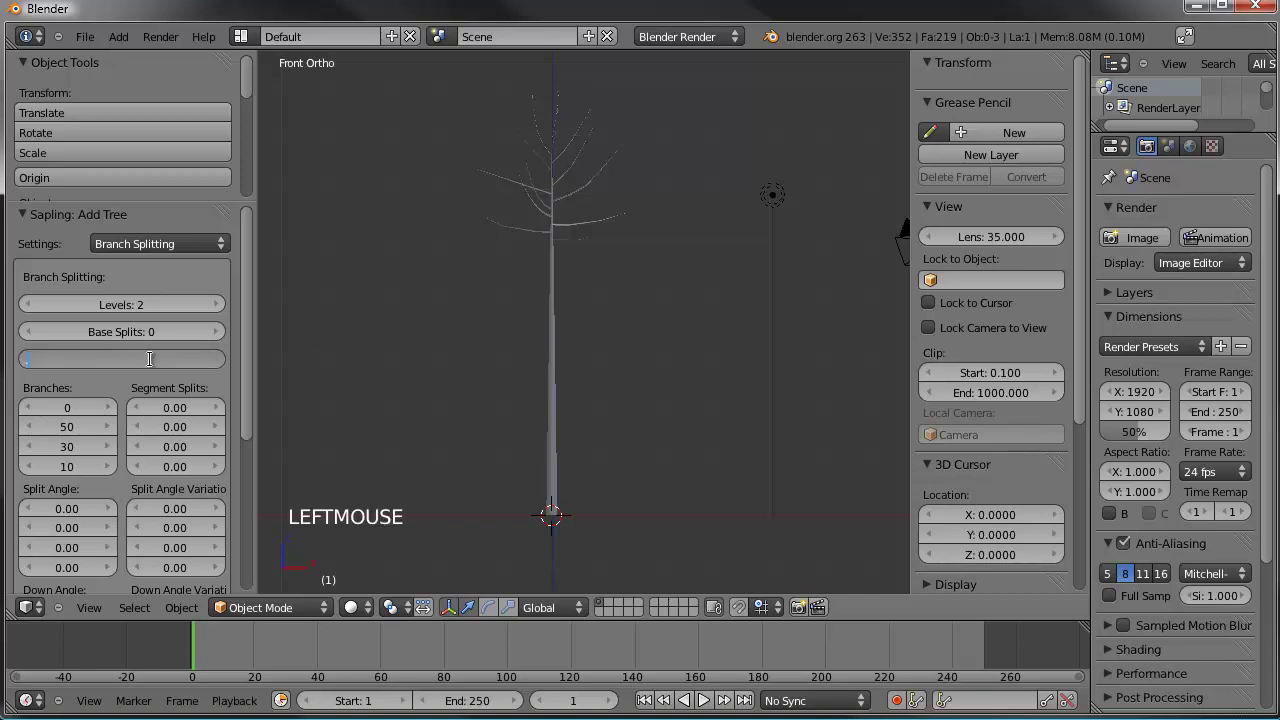
{"action": "key", "text": "Return"}
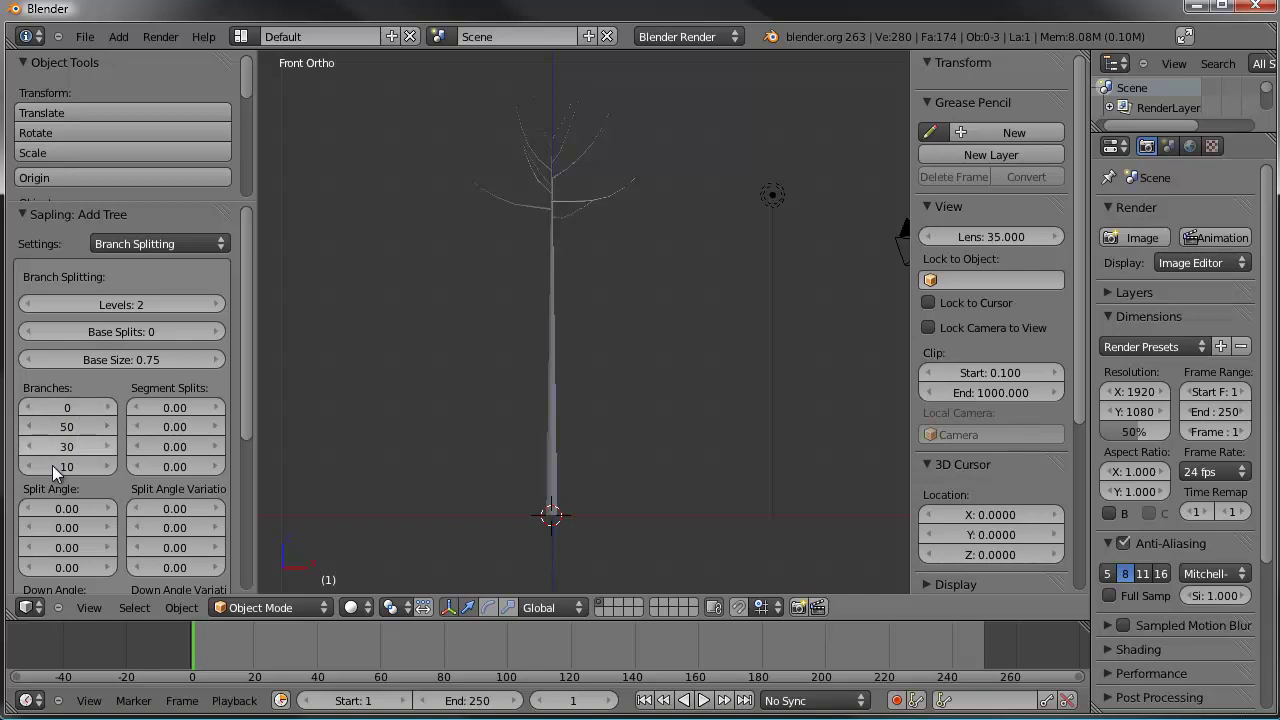
Step: Try a first-level Branches value of 3 and Levels of 3, then return Levels to 2
{"action": "left_click", "coordinate": [108, 408]}
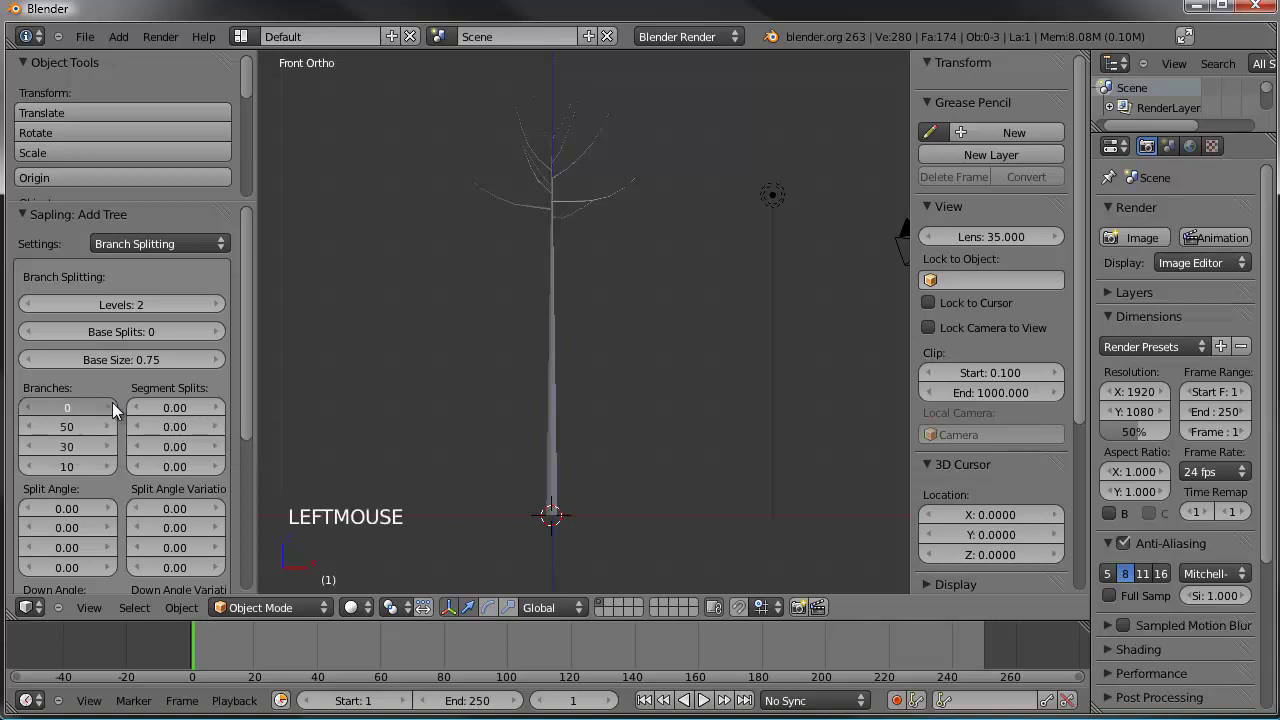
{"action": "left_click", "coordinate": [108, 408]}
{"action": "left_click", "coordinate": [108, 408]}
{"action": "left_click", "coordinate": [219, 302]}
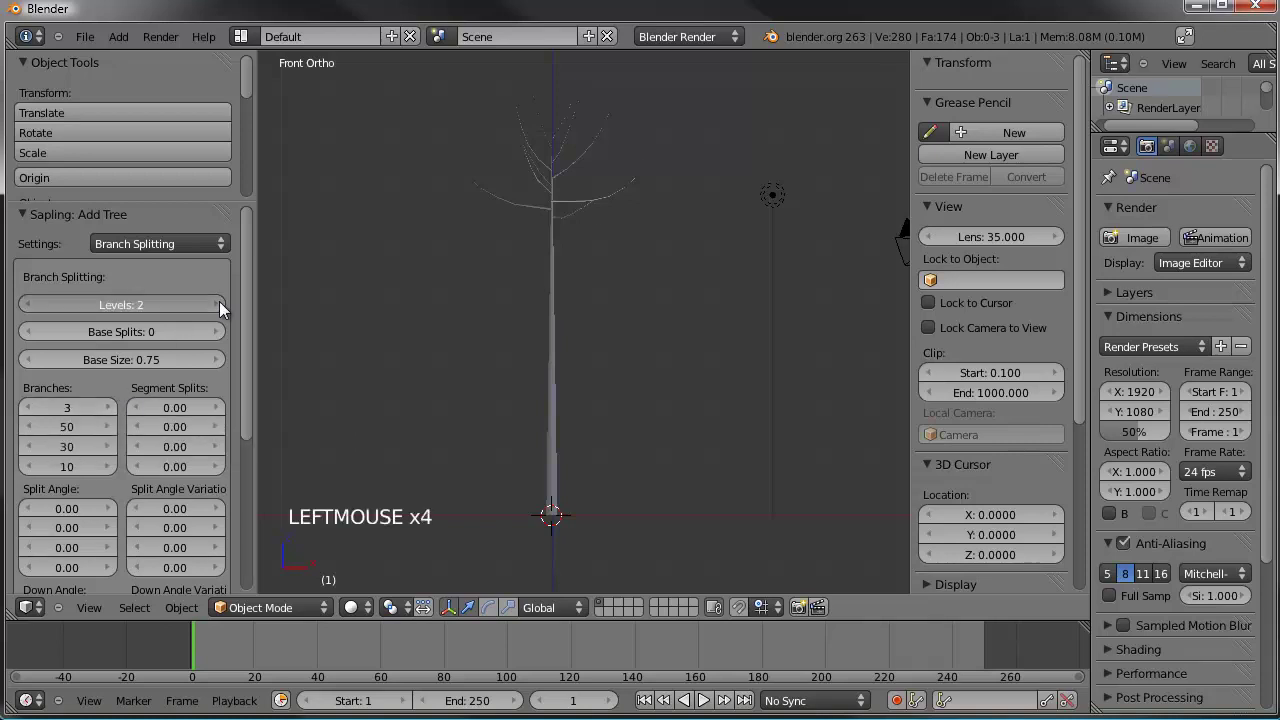
{"action": "left_click", "coordinate": [39, 305]}
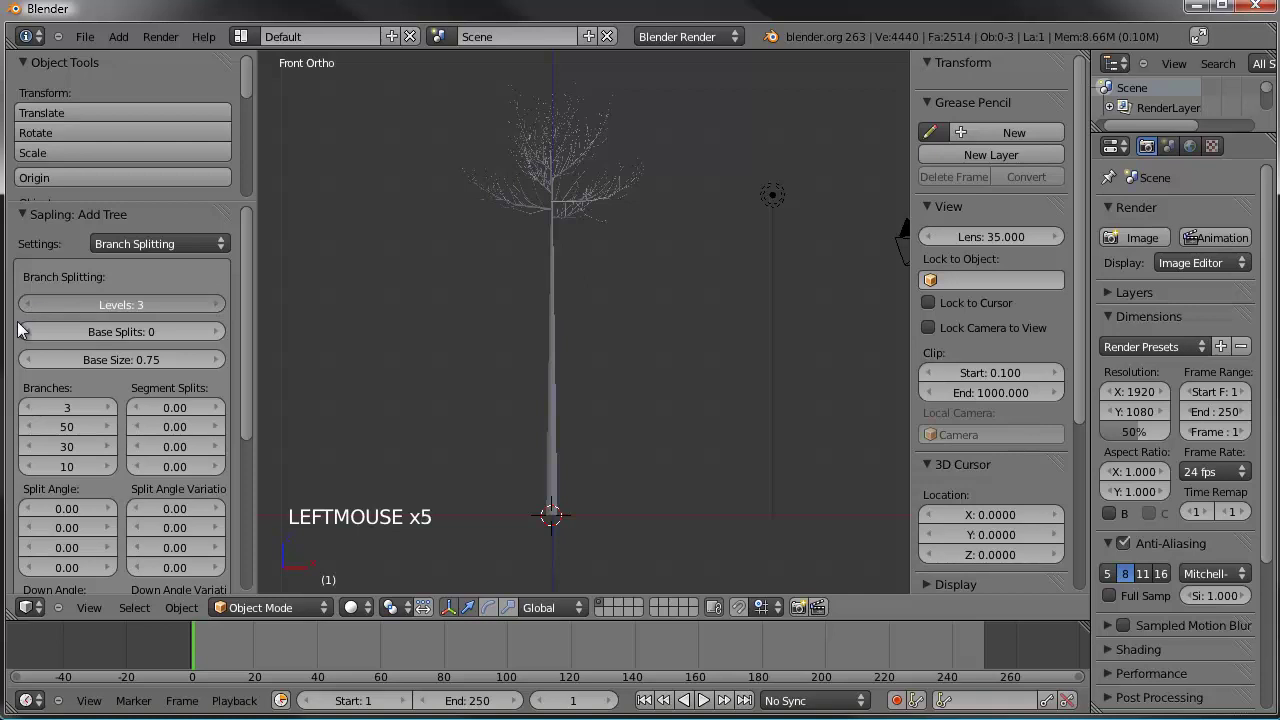
Step: Try a Base Splits value of 4 and check the tree from another angle
{"action": "left_click", "coordinate": [218, 333]}
{"action": "left_click", "coordinate": [215, 333]}
{"action": "left_click", "coordinate": [215, 333]}
{"action": "left_click", "coordinate": [215, 333]}
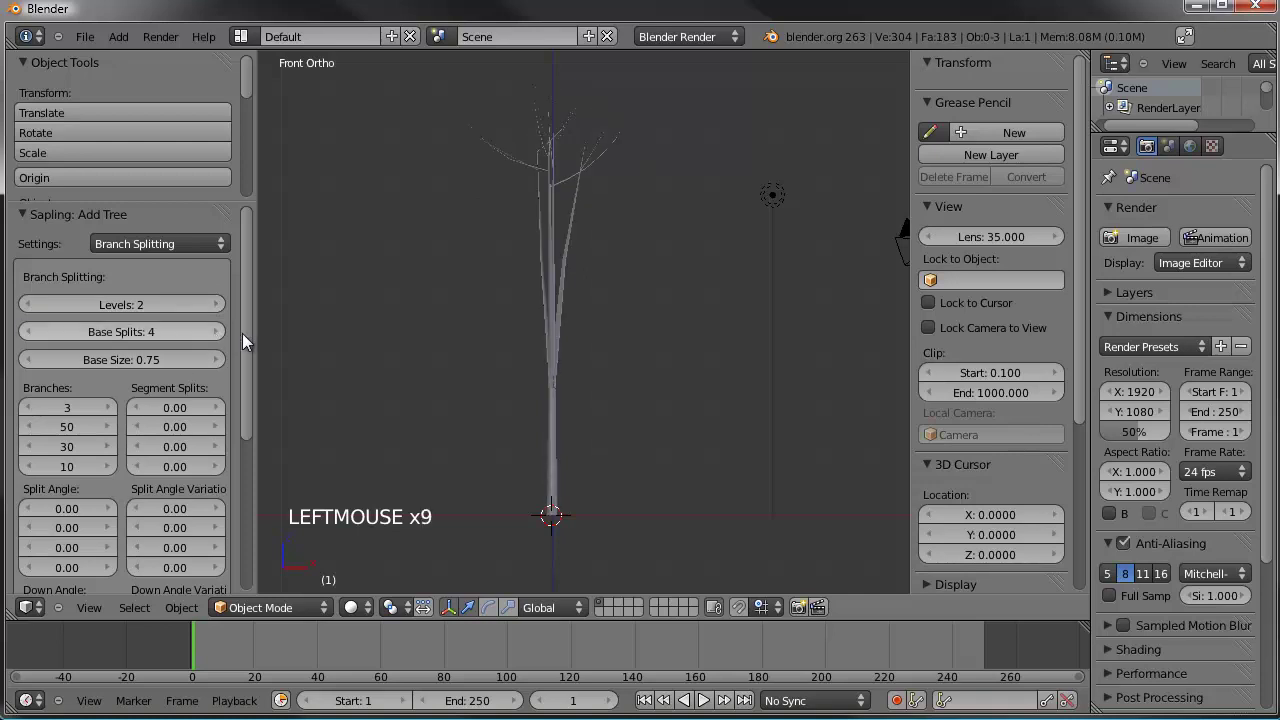
{"action": "middle_click_drag", "start_coordinate": [541, 331], "coordinate": [462, 338]}
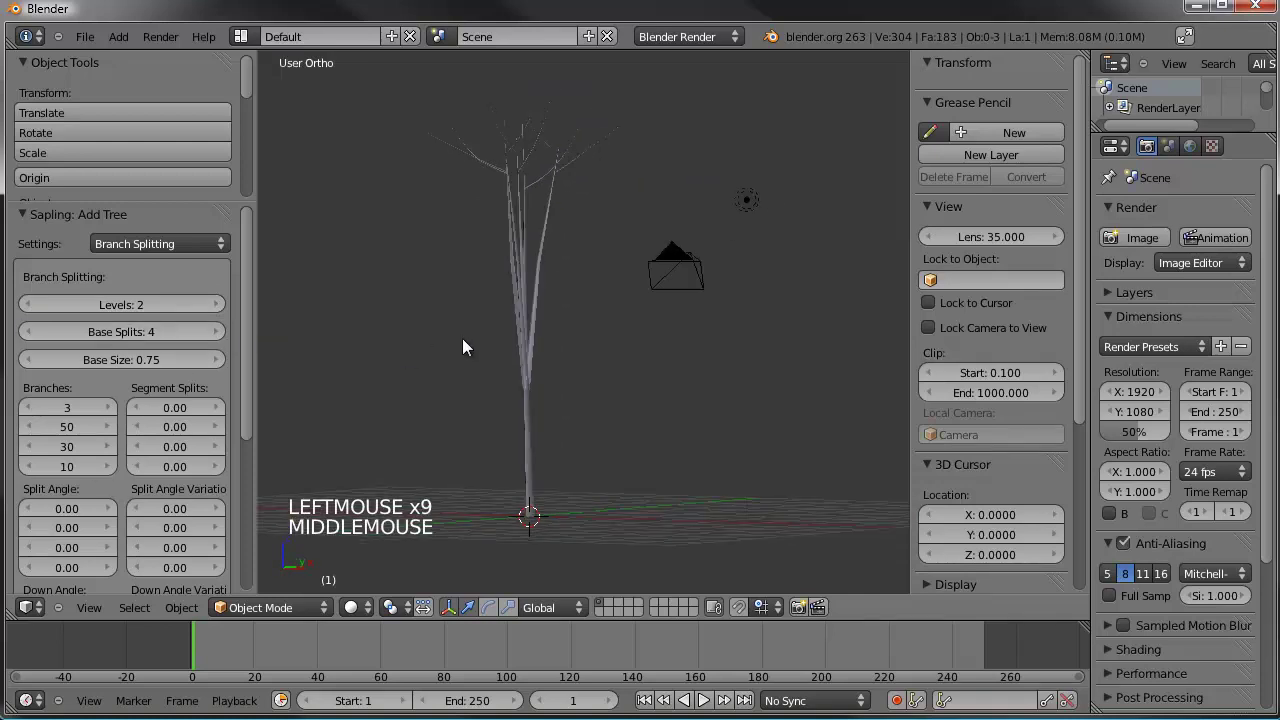
Step: Reset the first-level Branches value and Base Splits to 0
{"action": "left_click", "coordinate": [107, 405]}
{"action": "left_click", "coordinate": [107, 405]}
{"action": "left_click", "coordinate": [107, 405]}
{"action": "left_click_drag", "start_coordinate": [70, 405], "coordinate": [53, 416]}
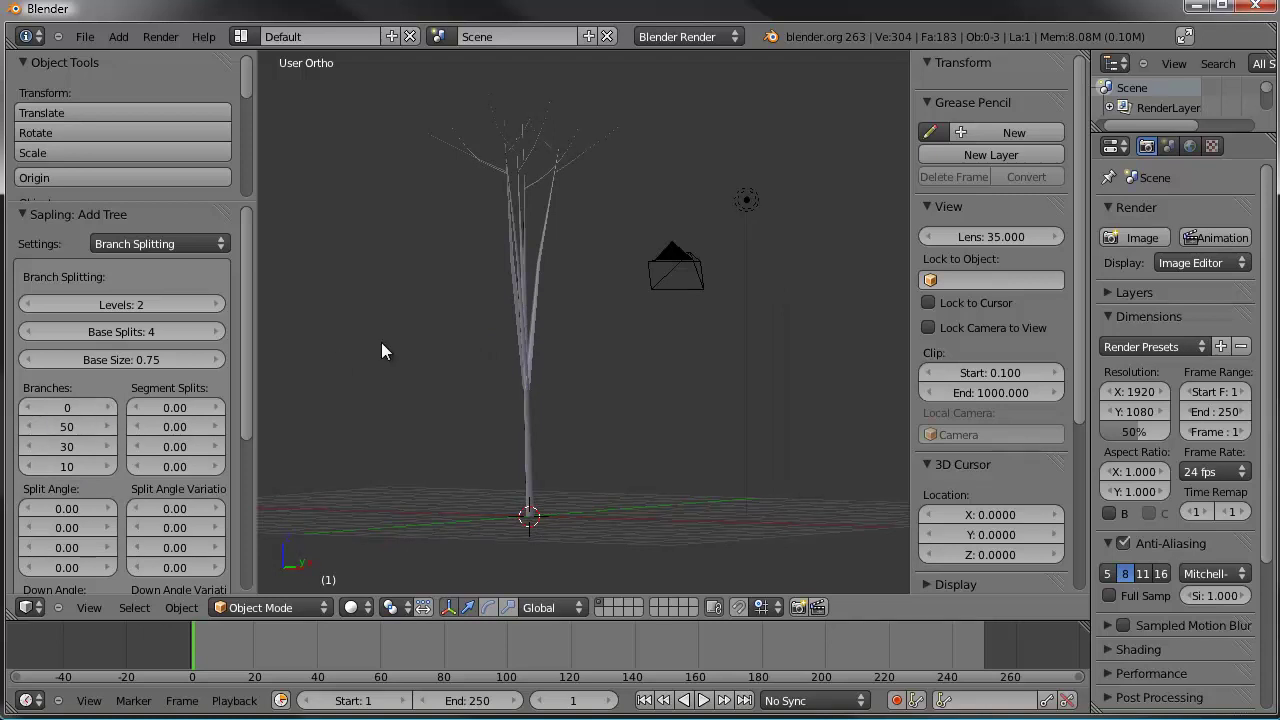
{"action": "middle_click_drag", "start_coordinate": [359, 288], "coordinate": [84, 333]}
{"action": "left_click_drag", "start_coordinate": [134, 338], "coordinate": [75, 340]}
{"action": "middle_click_drag", "start_coordinate": [502, 334], "coordinate": [641, 221]}
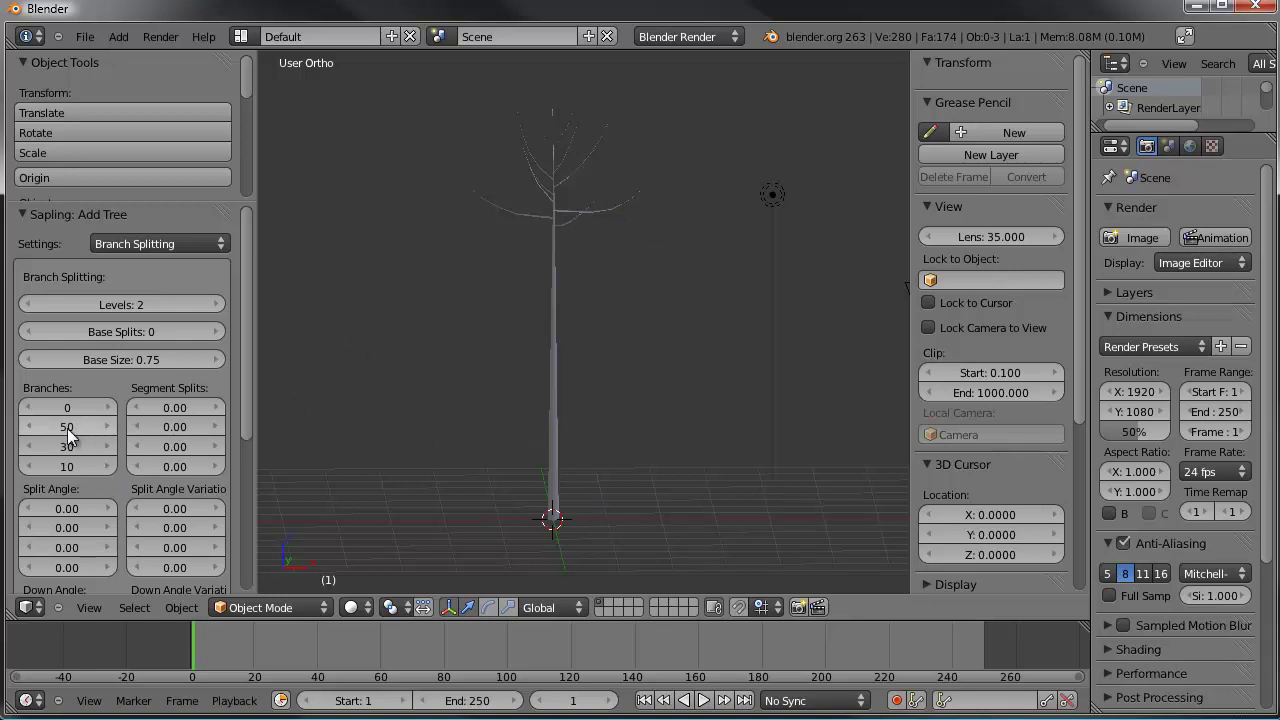
Step: Try lower Base Size values down to 0, then return Base Size to 0.75
{"action": "left_click_drag", "start_coordinate": [154, 358], "coordinate": [95, 358]}
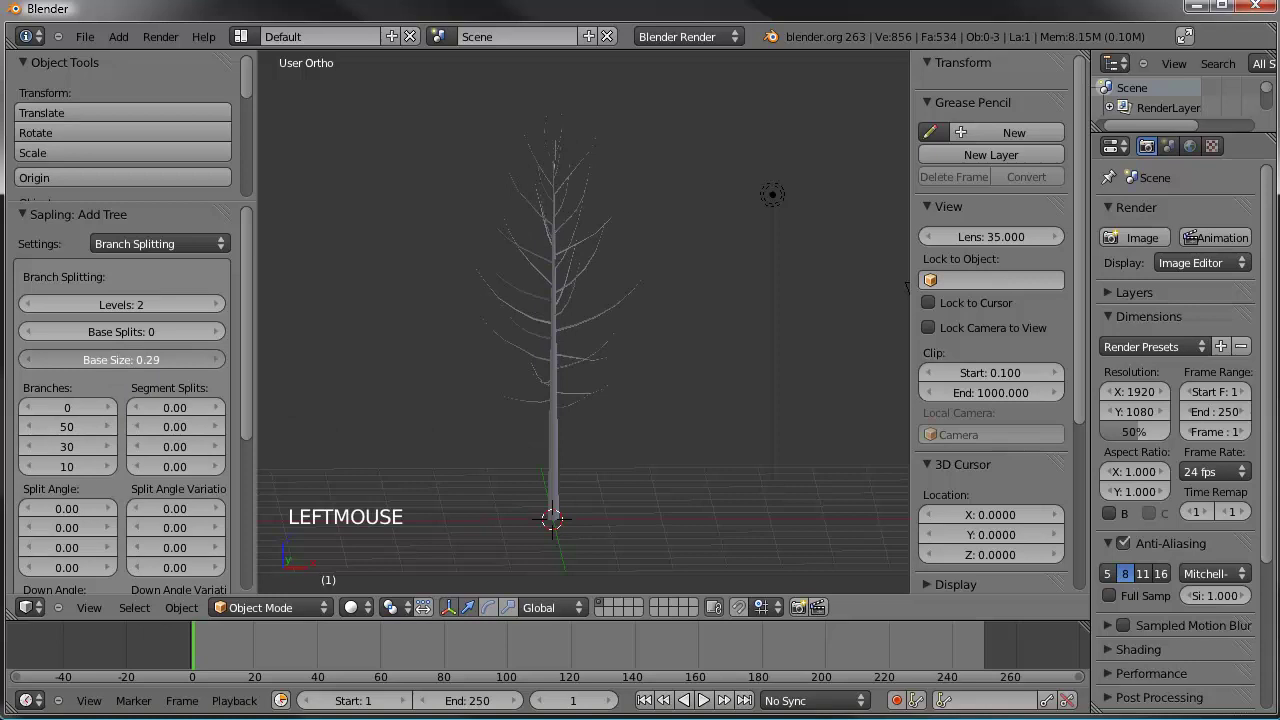
{"action": "left_click_drag", "start_coordinate": [178, 356], "coordinate": [120, 356]}
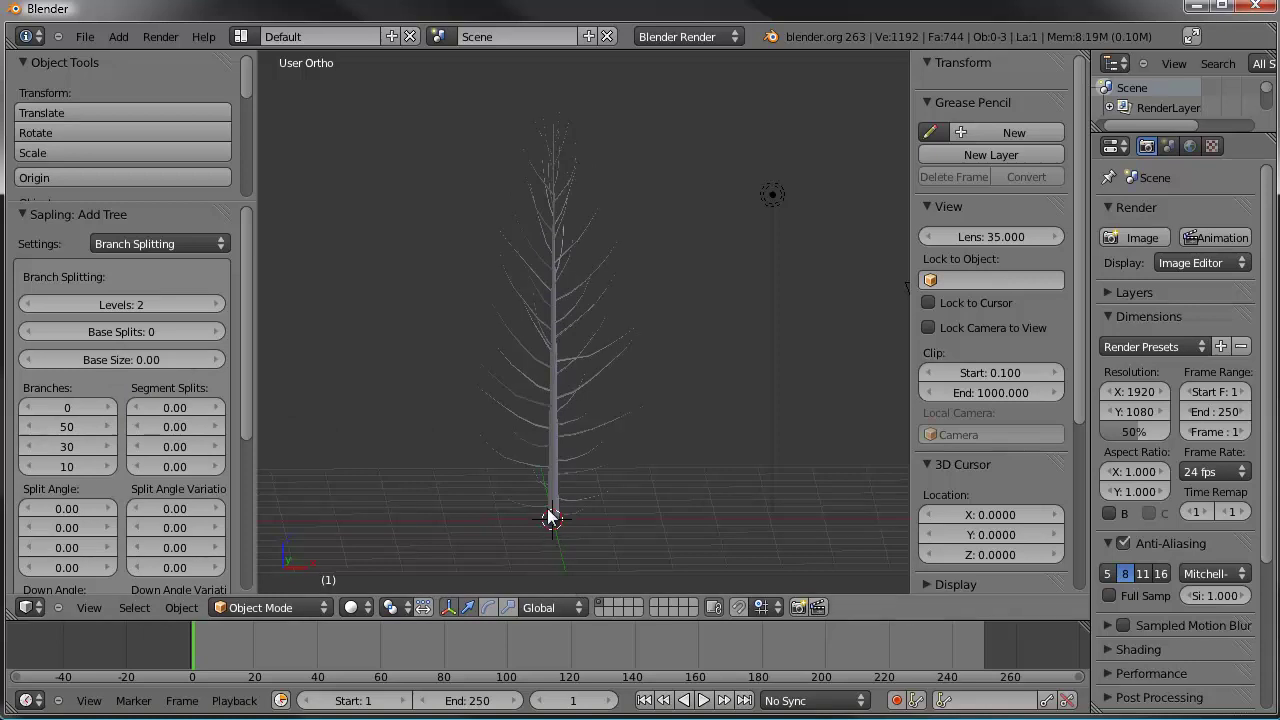
{"action": "left_click_drag", "start_coordinate": [106, 357], "coordinate": [144, 361]}
{"action": "left_click", "coordinate": [129, 359]}
{"action": "type", "text": "0.75"}
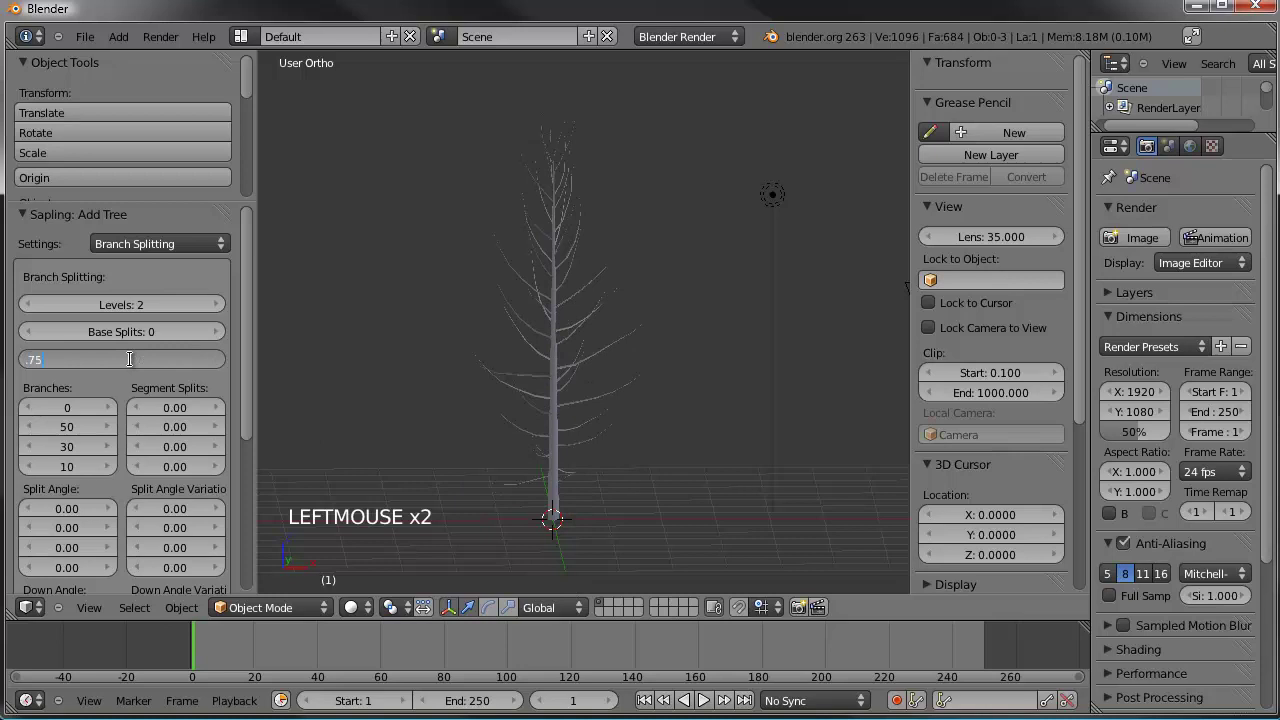
{"action": "key", "text": "Return"}
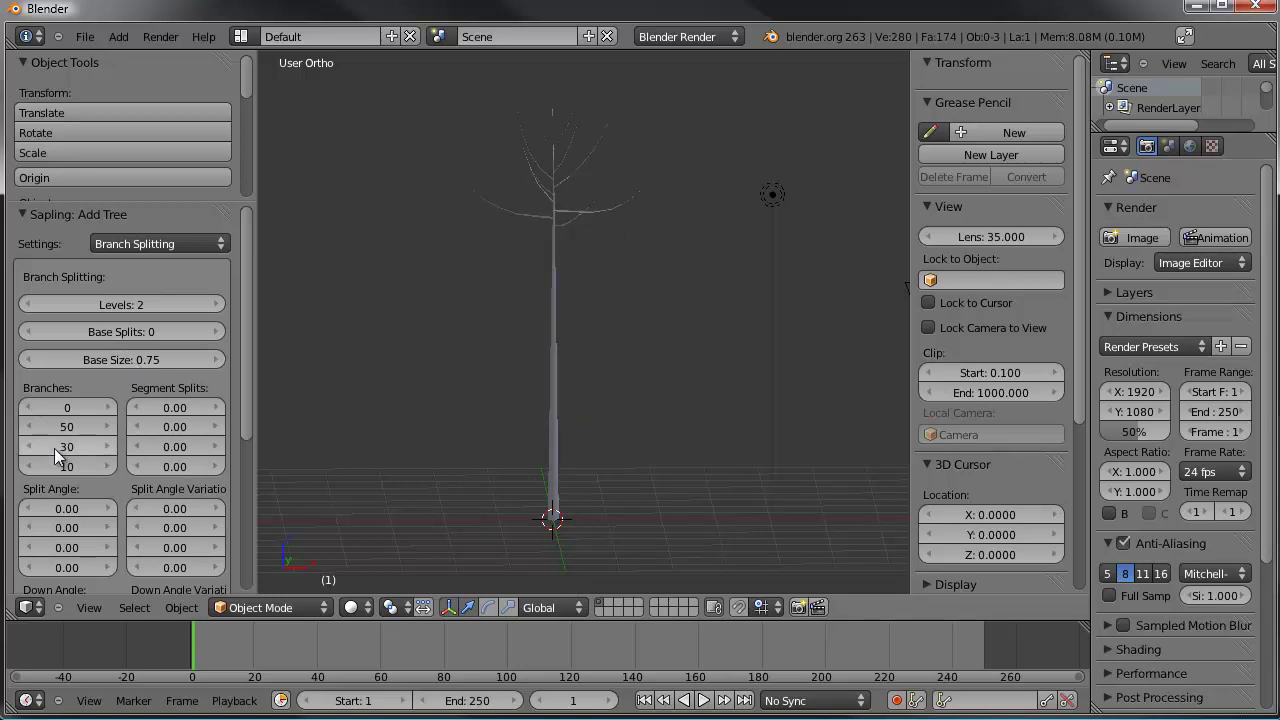
Step: Set the second-level Branches value to 100 and check the crown up close
{"action": "left_click", "coordinate": [77, 429]}
{"action": "left_click_drag", "start_coordinate": [77, 429], "coordinate": [85, 429]}
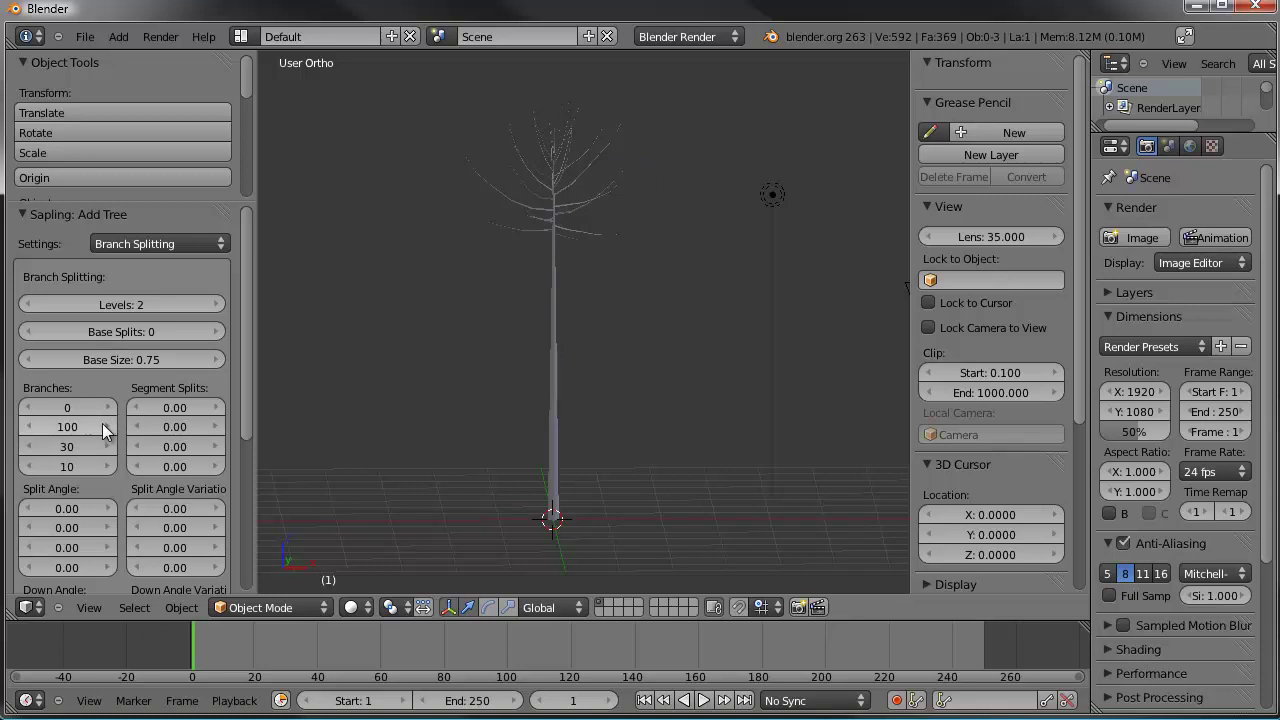
{"action": "middle_click_drag", "start_coordinate": [537, 208], "coordinate": [500, 240]}
{"action": "scroll", "coordinate": [503, 236], "scroll_direction": "up", "scroll_amount": 2}
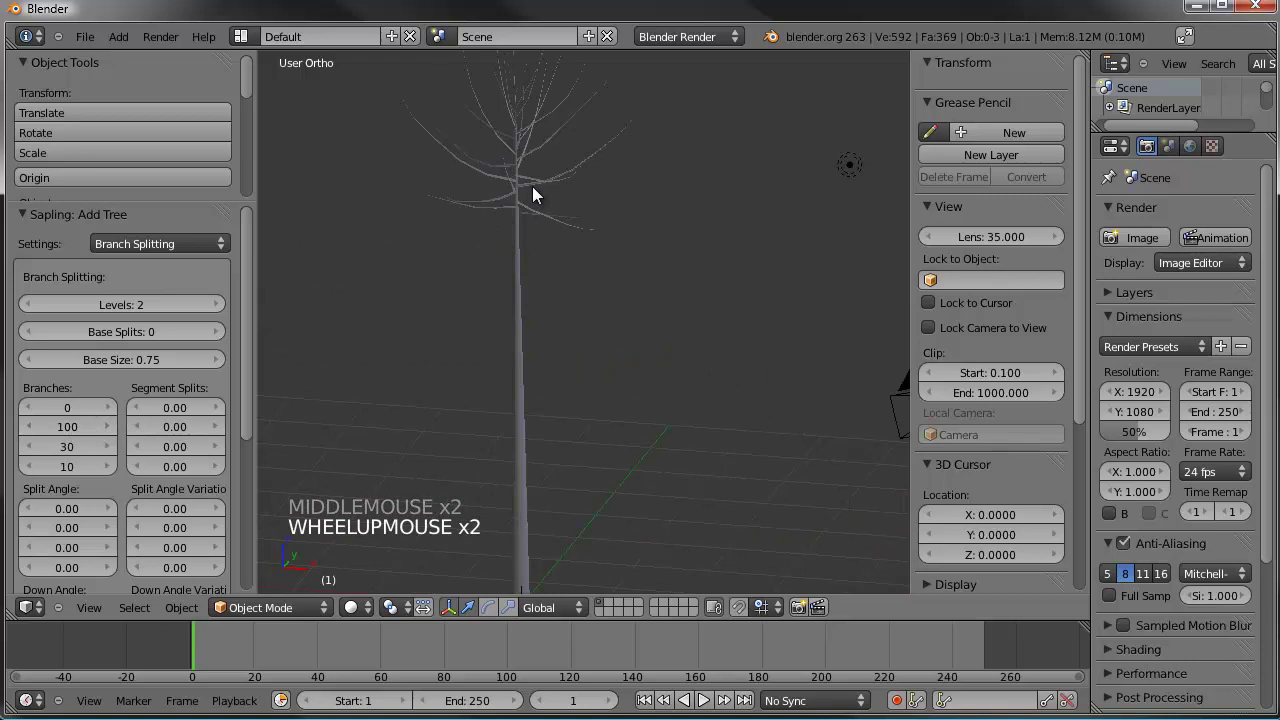
{"action": "middle_click_drag", "start_coordinate": [532, 190], "coordinate": [565, 300], "text": "shift"}
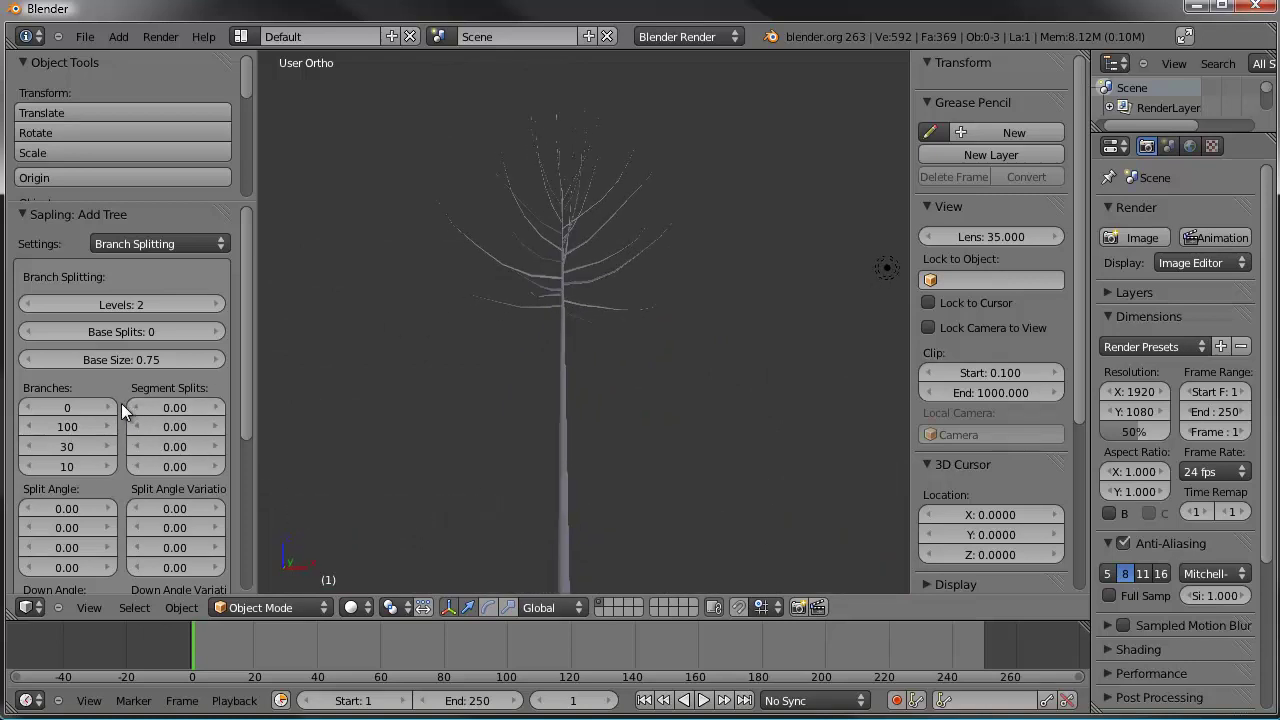
Step: Set the second-level Down Angle to -10 so the branches point steeply upward
{"action": "scroll", "coordinate": [95, 494], "scroll_direction": "down", "scroll_amount": 1}
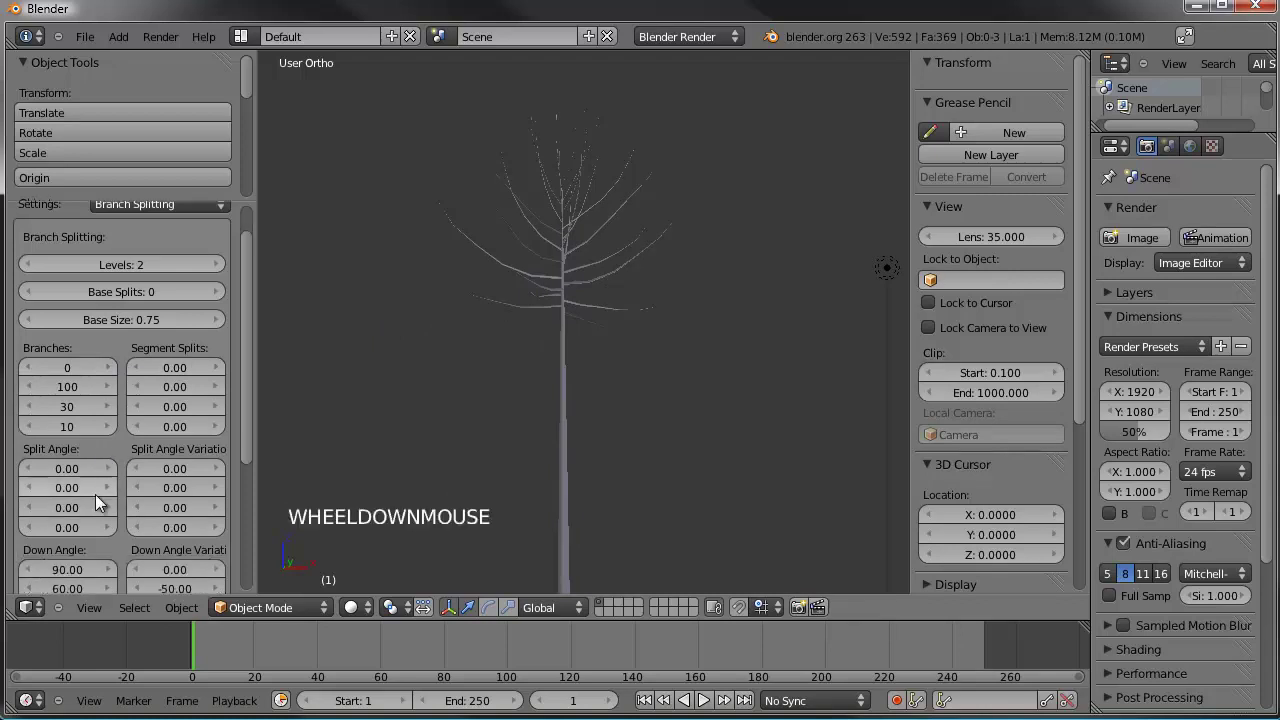
{"action": "scroll", "coordinate": [95, 494], "scroll_direction": "down", "scroll_amount": 2}
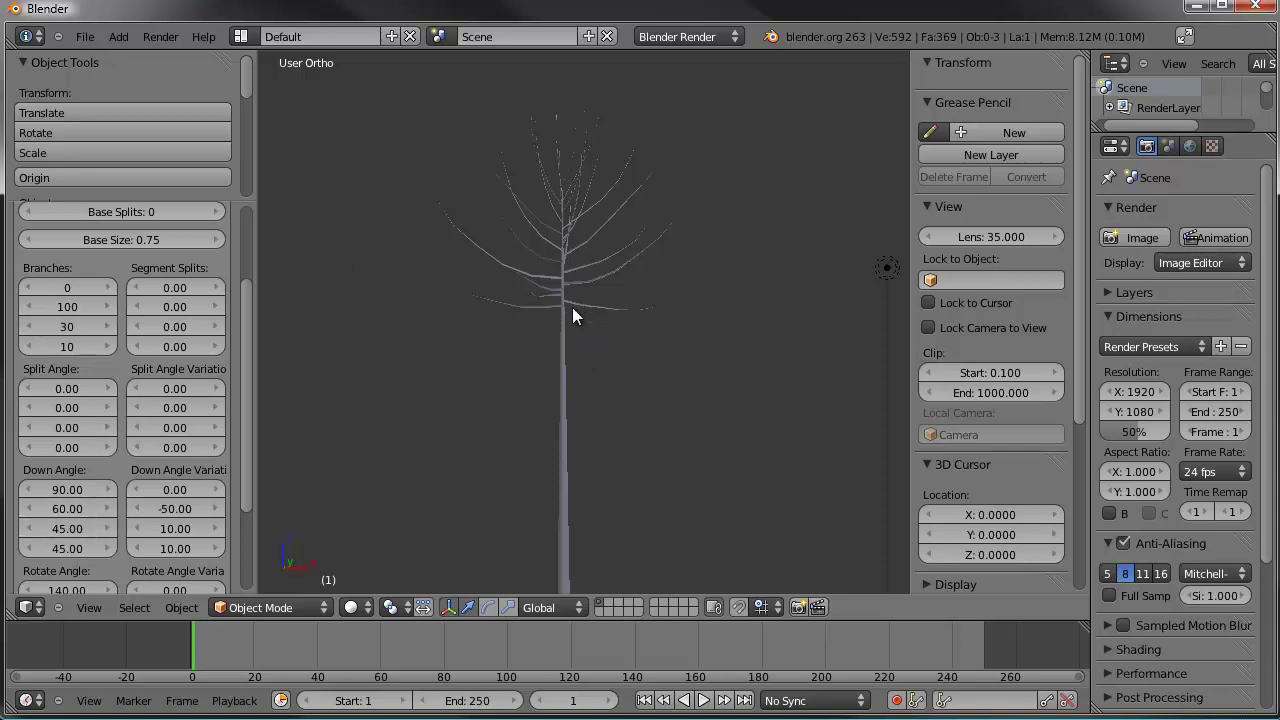
{"action": "left_click", "coordinate": [70, 511]}
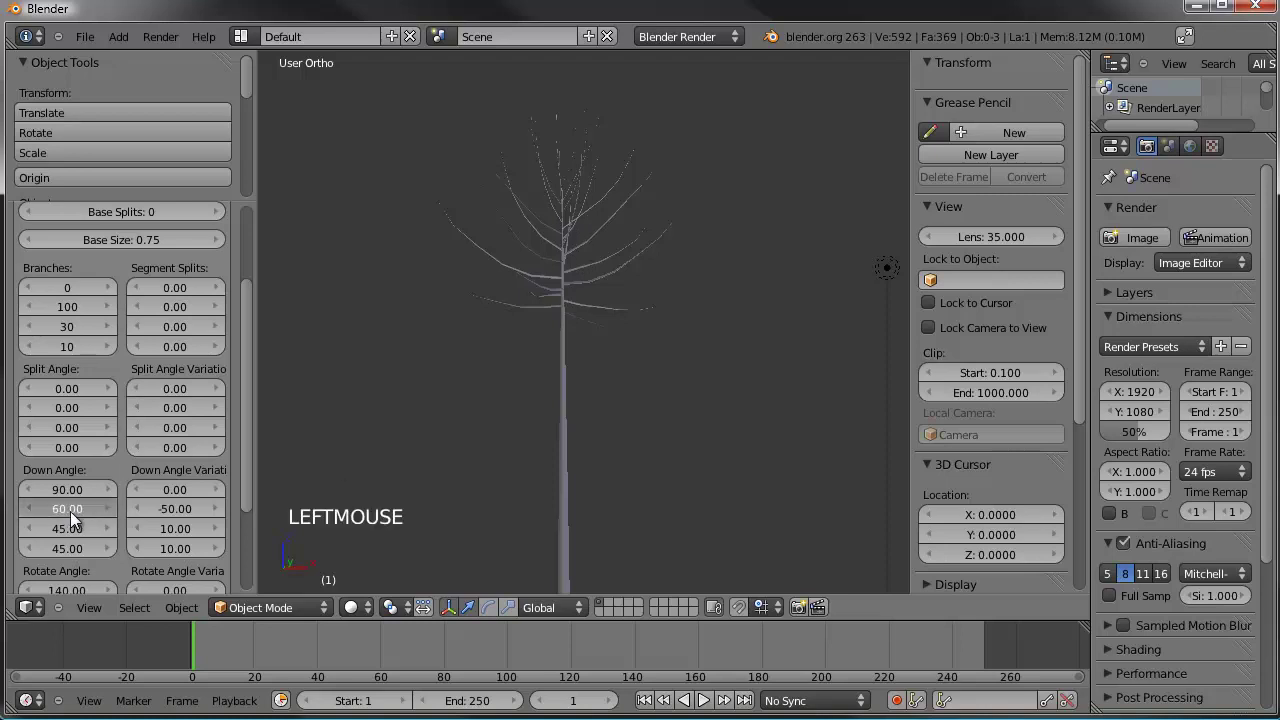
{"action": "mouse_move", "coordinate": [65, 510]}
{"action": "left_mouse_down"}
{"action": "mouse_move", "coordinate": [36, 513]}
{"action": "mouse_move", "coordinate": [69, 514]}
{"action": "mouse_move", "coordinate": [51, 521]}
{"action": "left_mouse_up"}
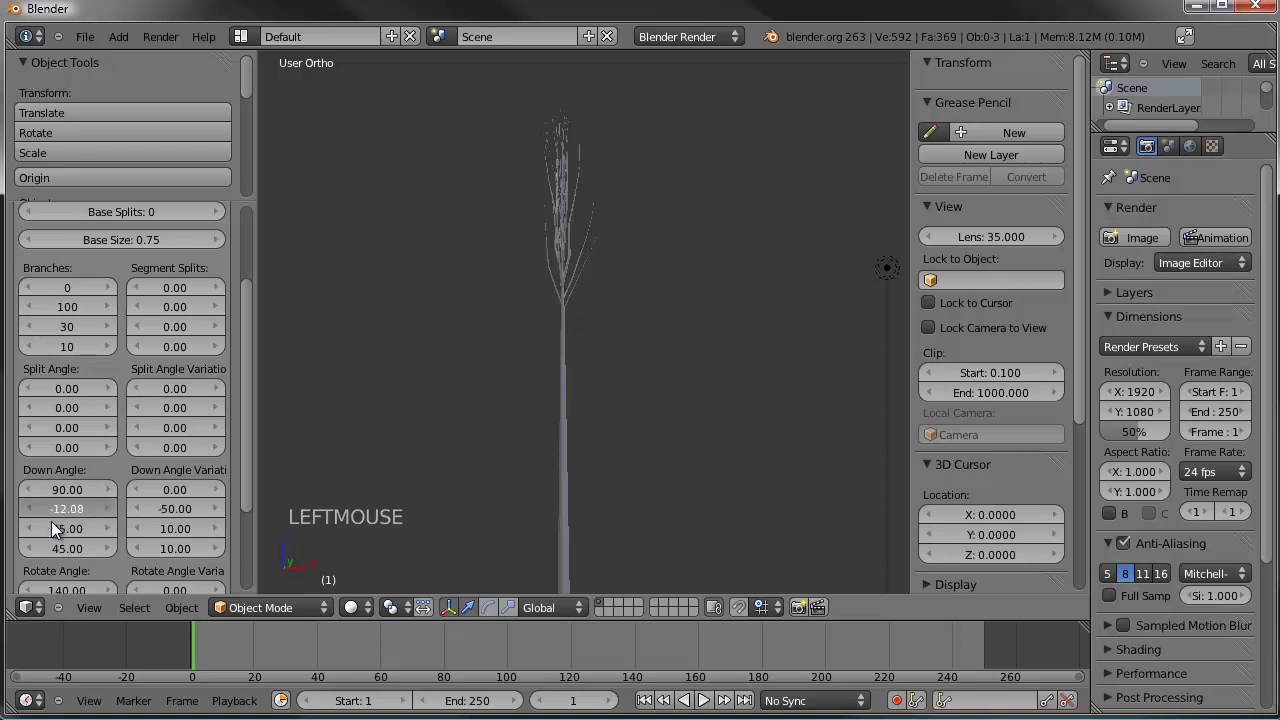
{"action": "left_click", "coordinate": [64, 512]}
{"action": "type", "text": "-10"}
{"action": "key", "text": "Return"}
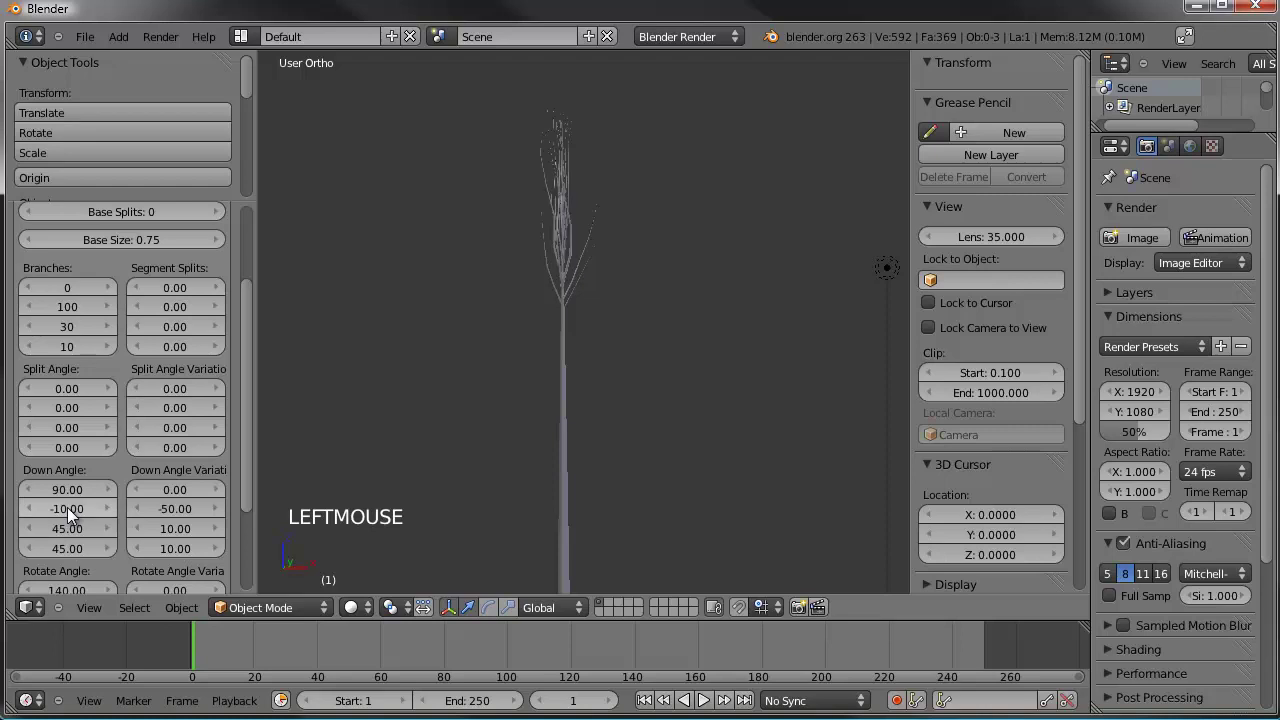
Step: In the Branch Growth settings, set the second-level Curvature to 105 and inspect the drooping branches
{"action": "scroll", "coordinate": [136, 325], "scroll_direction": "up", "scroll_amount": 4}
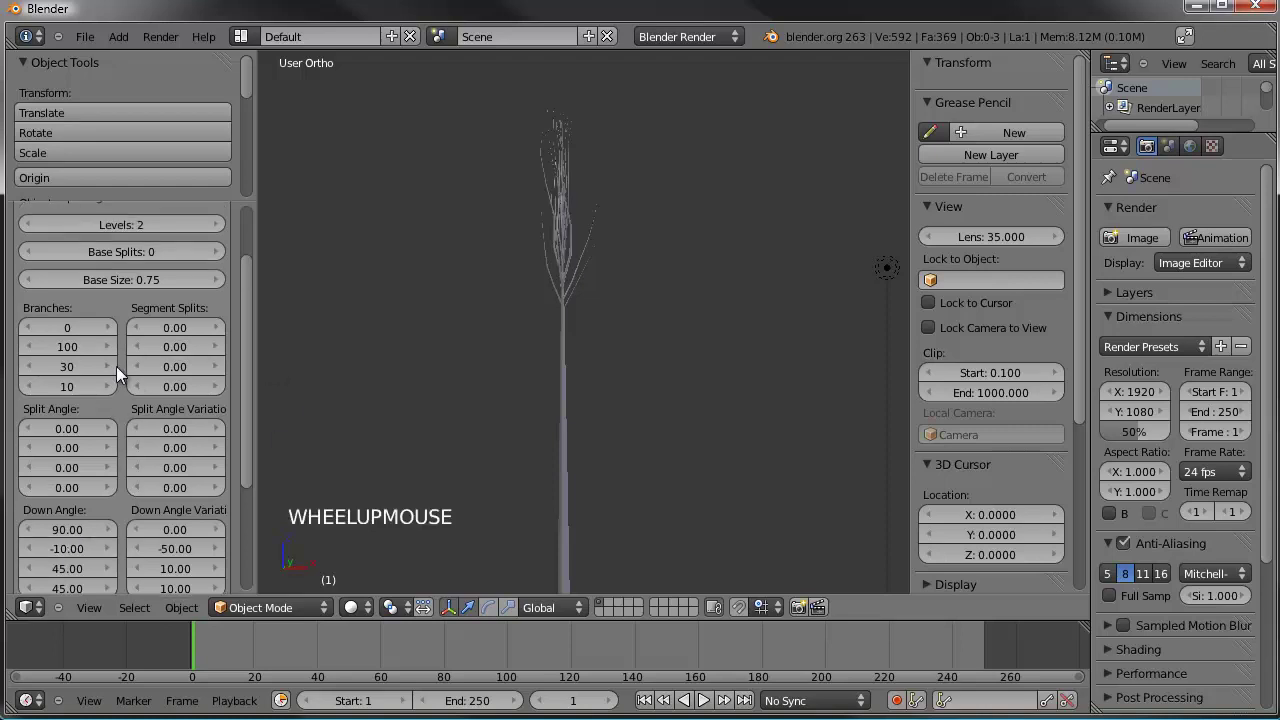
{"action": "scroll", "coordinate": [142, 304], "scroll_direction": "up", "scroll_amount": 2}
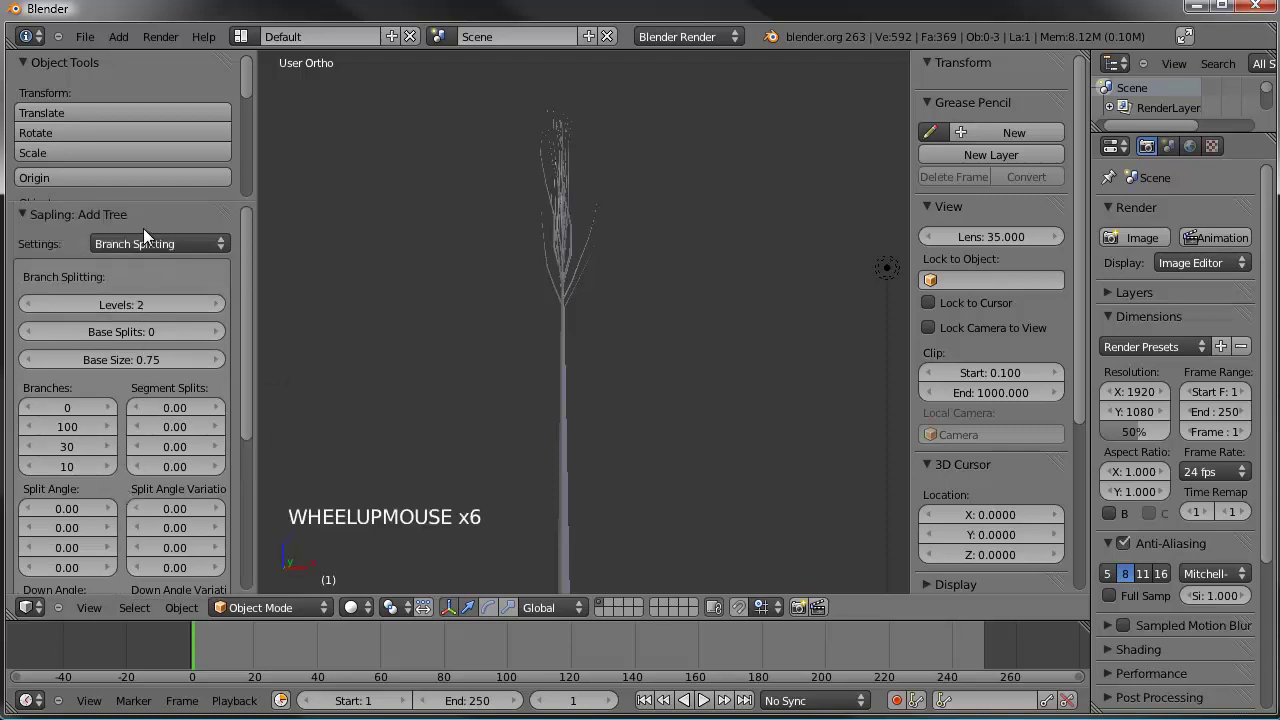
{"action": "left_click", "coordinate": [141, 243]}
{"action": "left_click", "coordinate": [138, 185]}
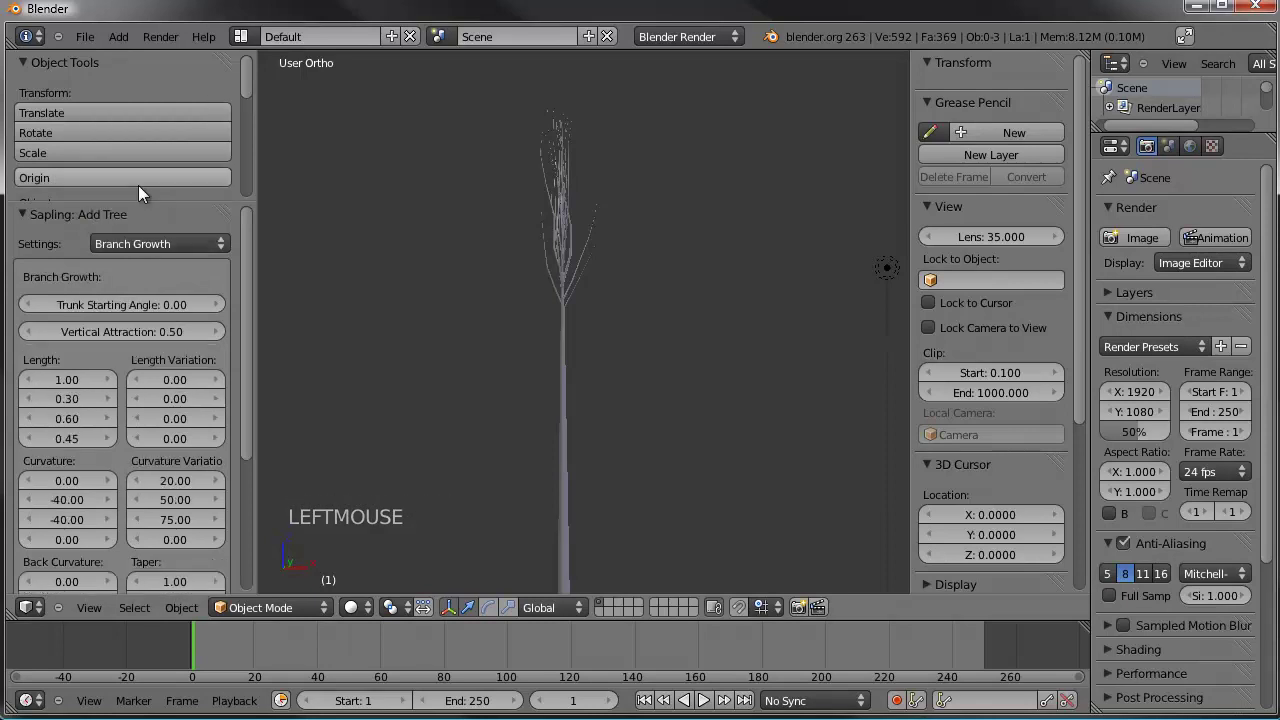
{"action": "scroll", "coordinate": [66, 459], "scroll_direction": "down", "scroll_amount": 1}
{"action": "scroll", "coordinate": [66, 459], "scroll_direction": "down", "scroll_amount": 1}
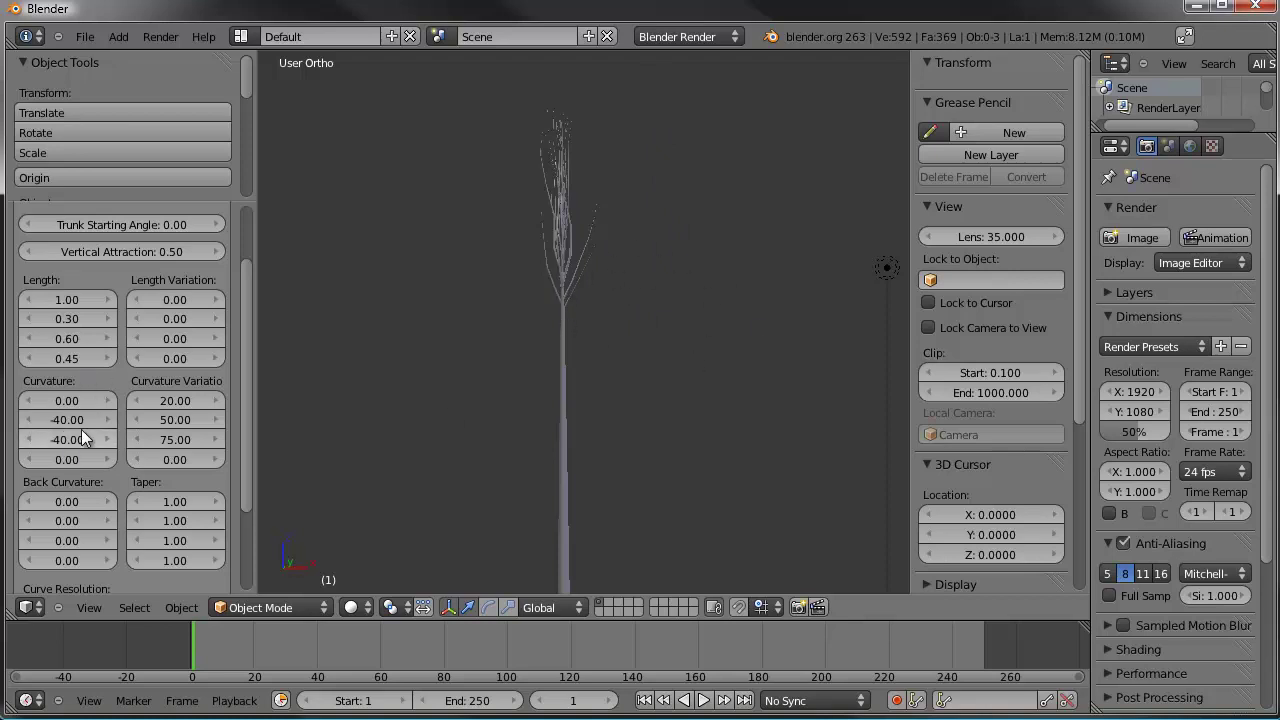
{"action": "left_click_drag", "start_coordinate": [63, 423], "coordinate": [127, 417]}
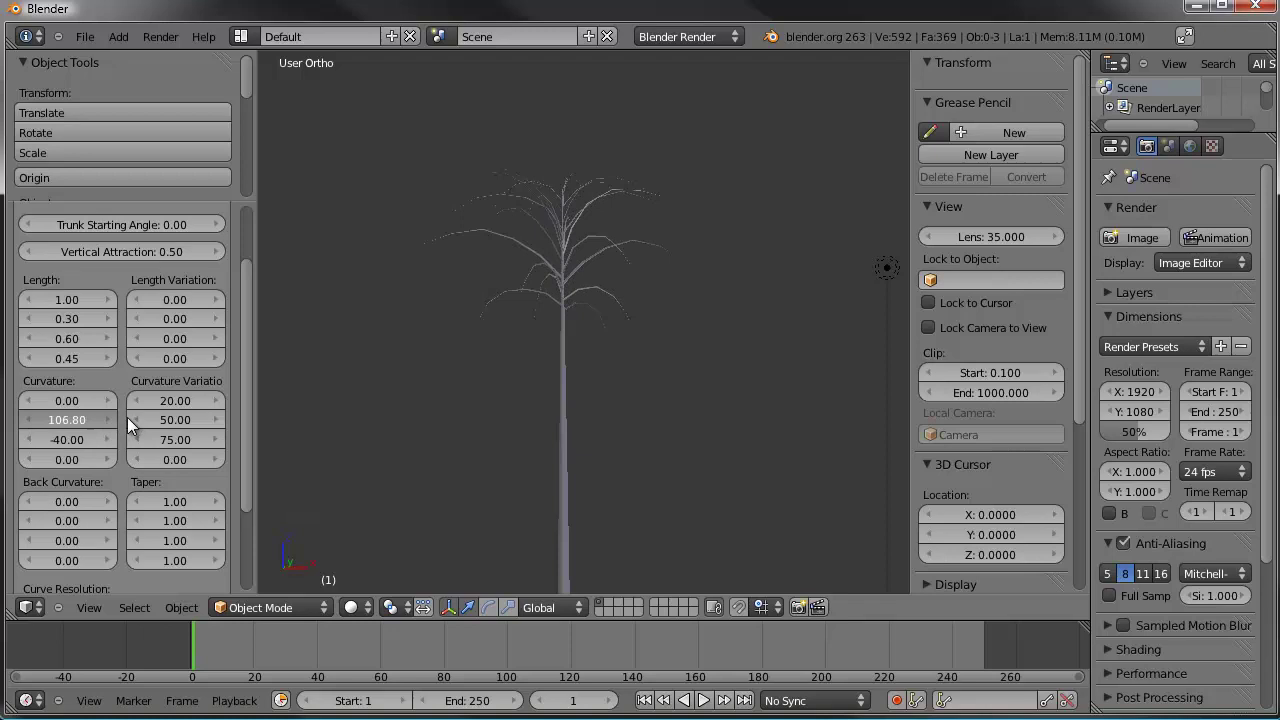
{"action": "left_click", "coordinate": [94, 420]}
{"action": "type", "text": "105"}
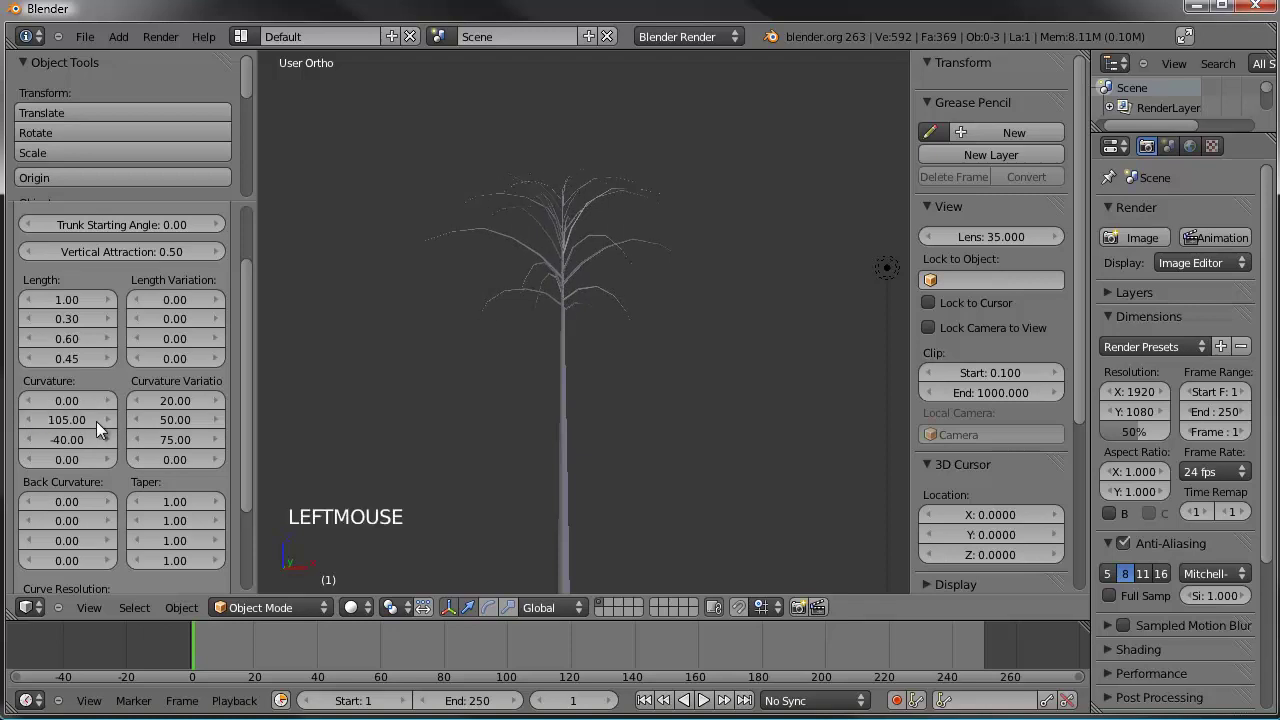
{"action": "key", "text": "Return"}
{"action": "mouse_move", "coordinate": [600, 300]}
{"action": "middle_mouse_down"}
{"action": "mouse_move", "coordinate": [649, 284]}
{"action": "mouse_move", "coordinate": [584, 279]}
{"action": "mouse_move", "coordinate": [609, 280]}
{"action": "middle_mouse_up"}
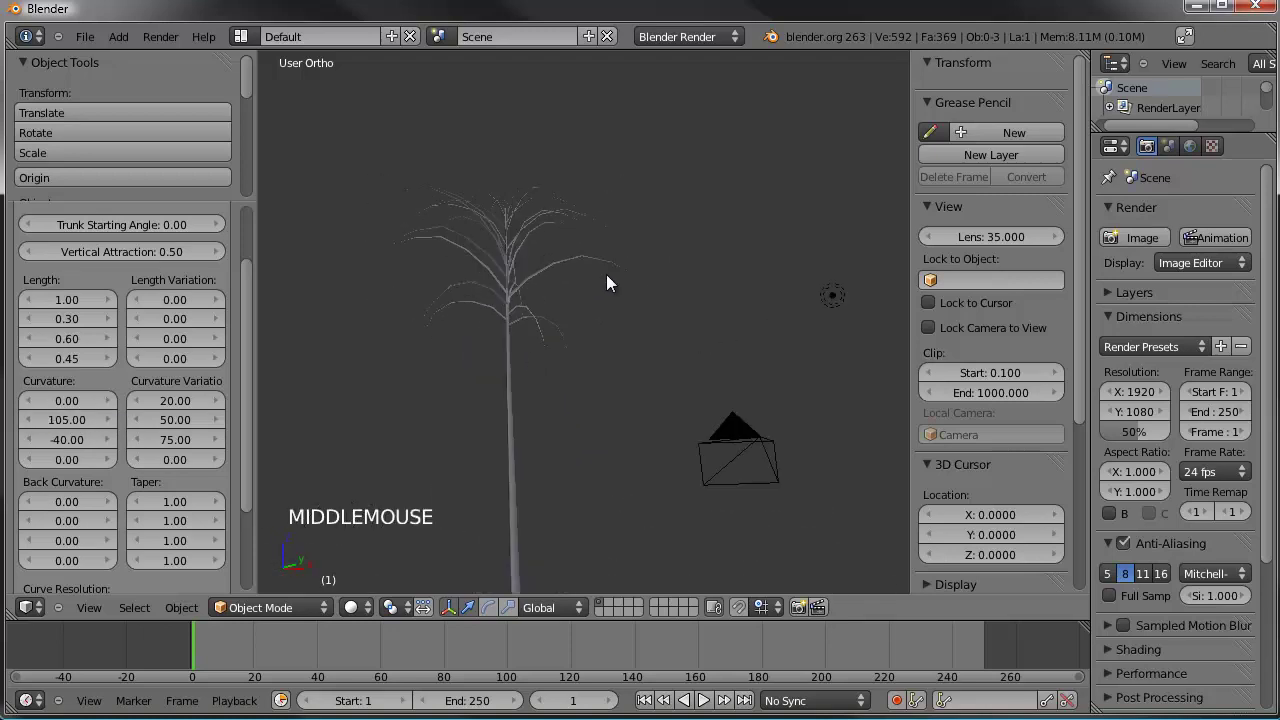
{"action": "scroll", "coordinate": [600, 283], "scroll_direction": "up", "scroll_amount": 2}
{"action": "middle_click_drag", "start_coordinate": [526, 277], "coordinate": [607, 292], "text": "shift"}
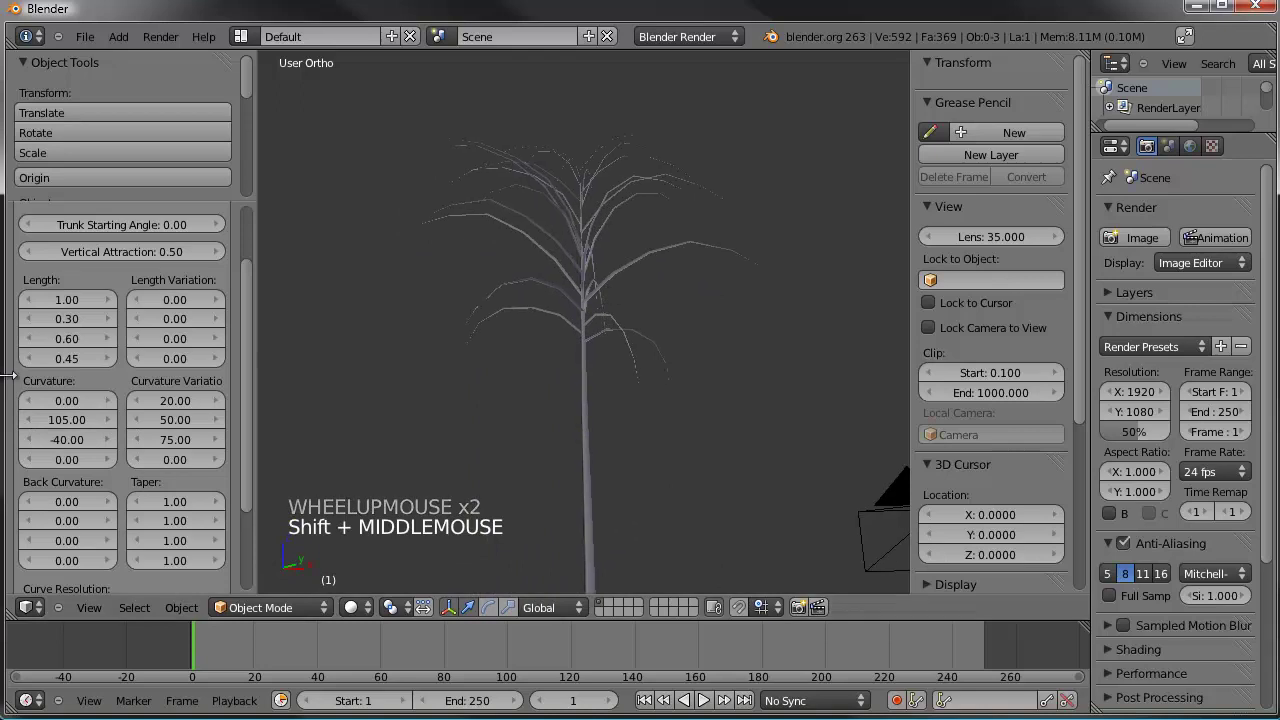
Step: Try a second-level branch Length of 0.5 and check the crown's proportions
{"action": "left_click", "coordinate": [108, 315]}
{"action": "left_click", "coordinate": [109, 315]}
{"action": "left_click", "coordinate": [109, 315]}
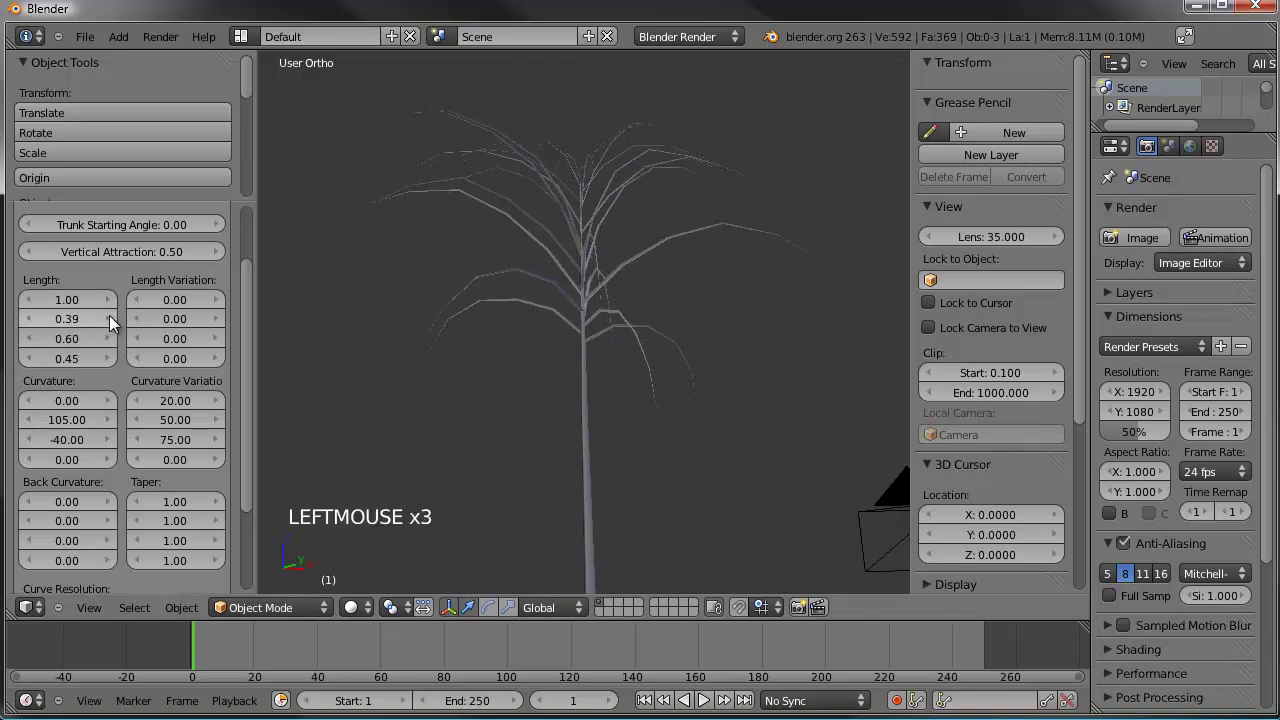
{"action": "left_click", "coordinate": [109, 315]}
{"action": "left_click", "coordinate": [53, 318]}
{"action": "type", "text": "0.5"}
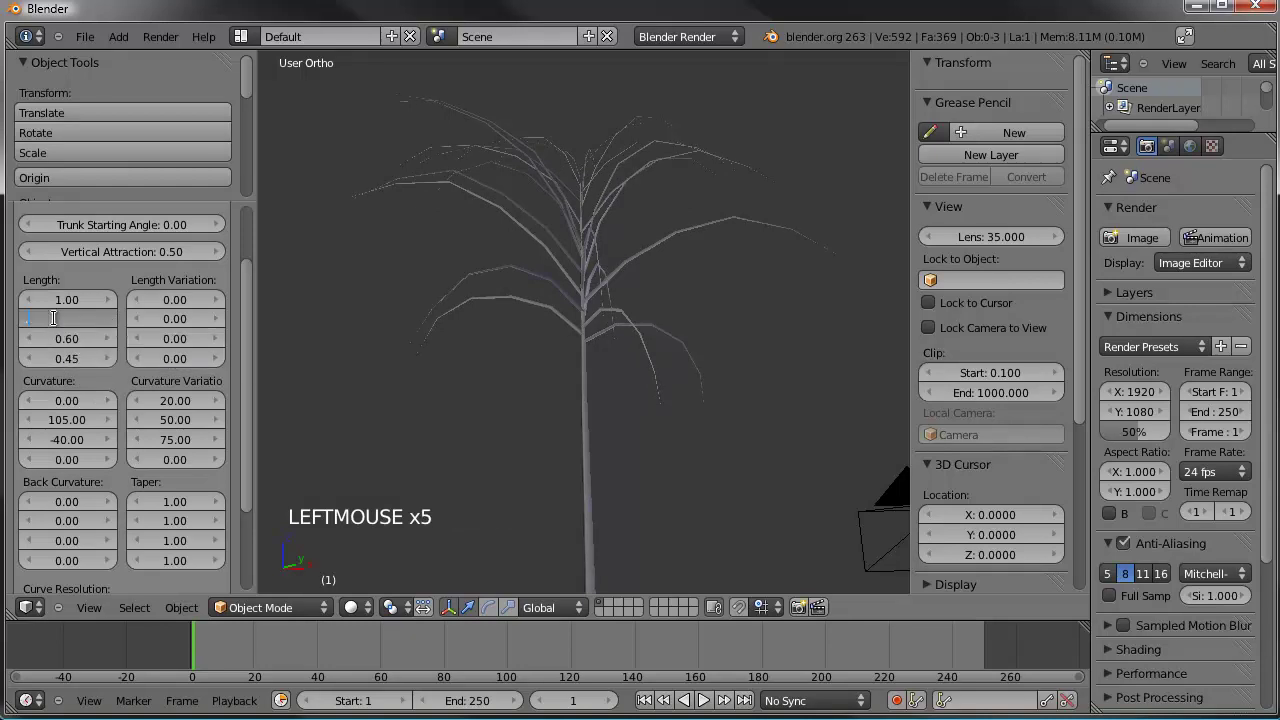
{"action": "key", "text": "Return"}
{"action": "scroll", "coordinate": [493, 336], "scroll_direction": "down", "scroll_amount": 6}
{"action": "scroll", "coordinate": [495, 330], "scroll_direction": "up", "scroll_amount": 2}
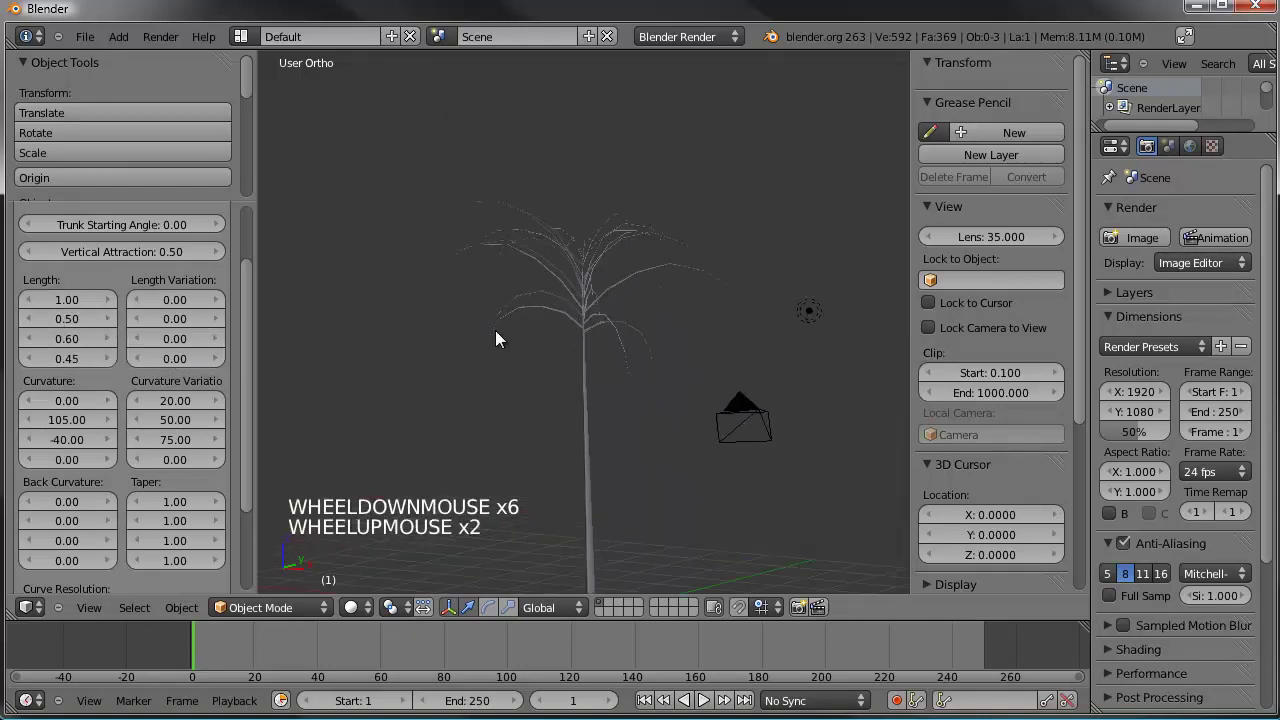
Step: Set the second-level branch Length to 0.4
{"action": "left_click", "coordinate": [69, 317]}
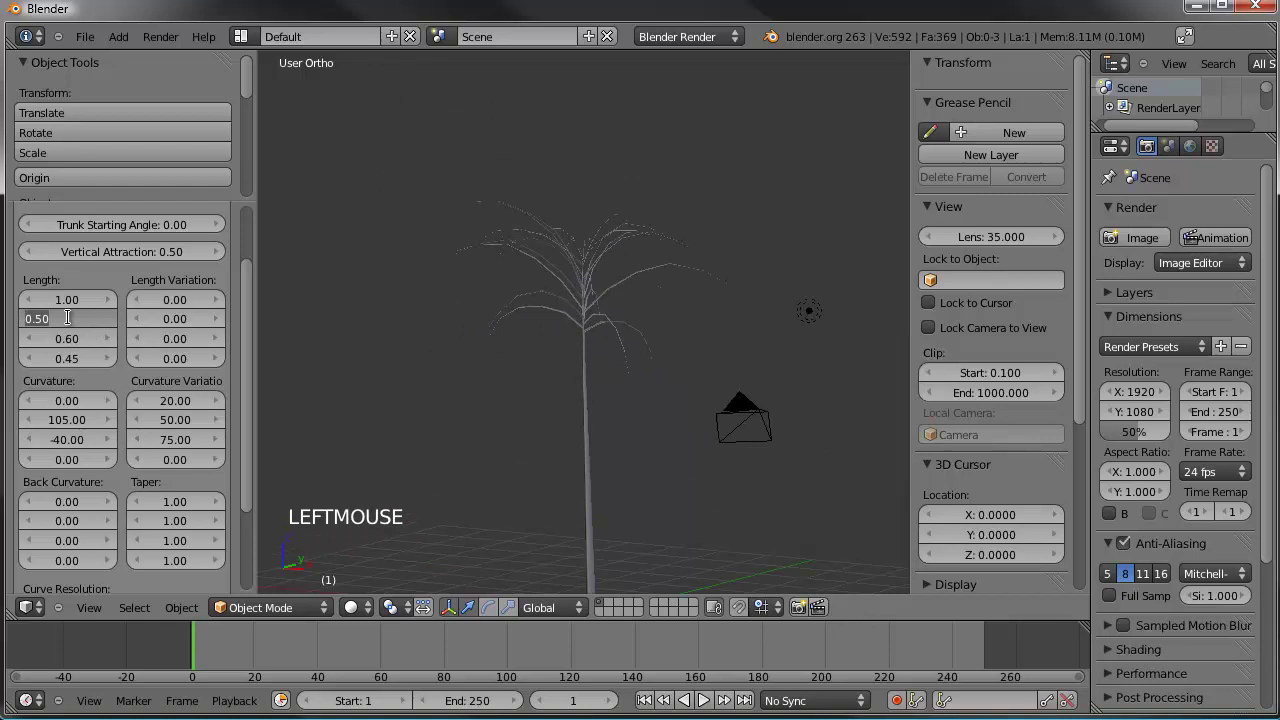
{"action": "type", "text": "0.4"}
{"action": "key", "text": "Return"}
{"action": "scroll", "coordinate": [401, 246], "scroll_direction": "up", "scroll_amount": 2}
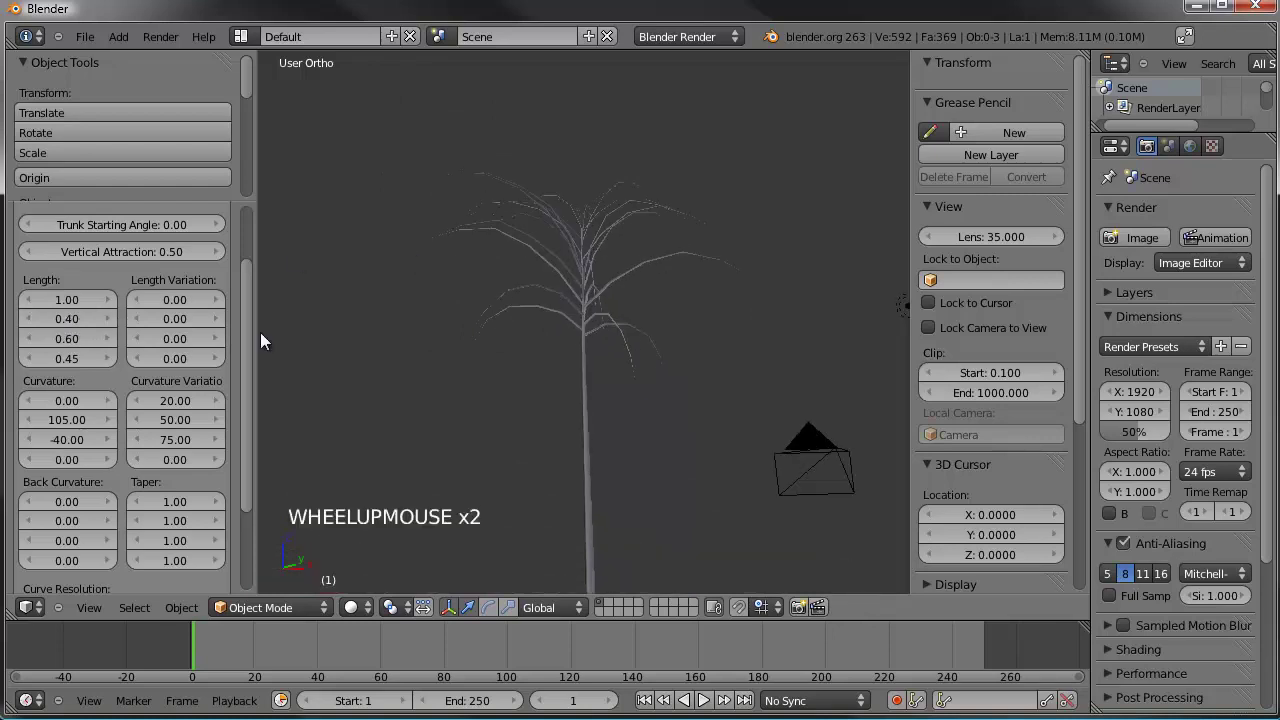
Step: Increase the second-level Curvature to 135 and check the crown from another angle
{"action": "left_click_drag", "start_coordinate": [67, 426], "coordinate": [99, 426]}
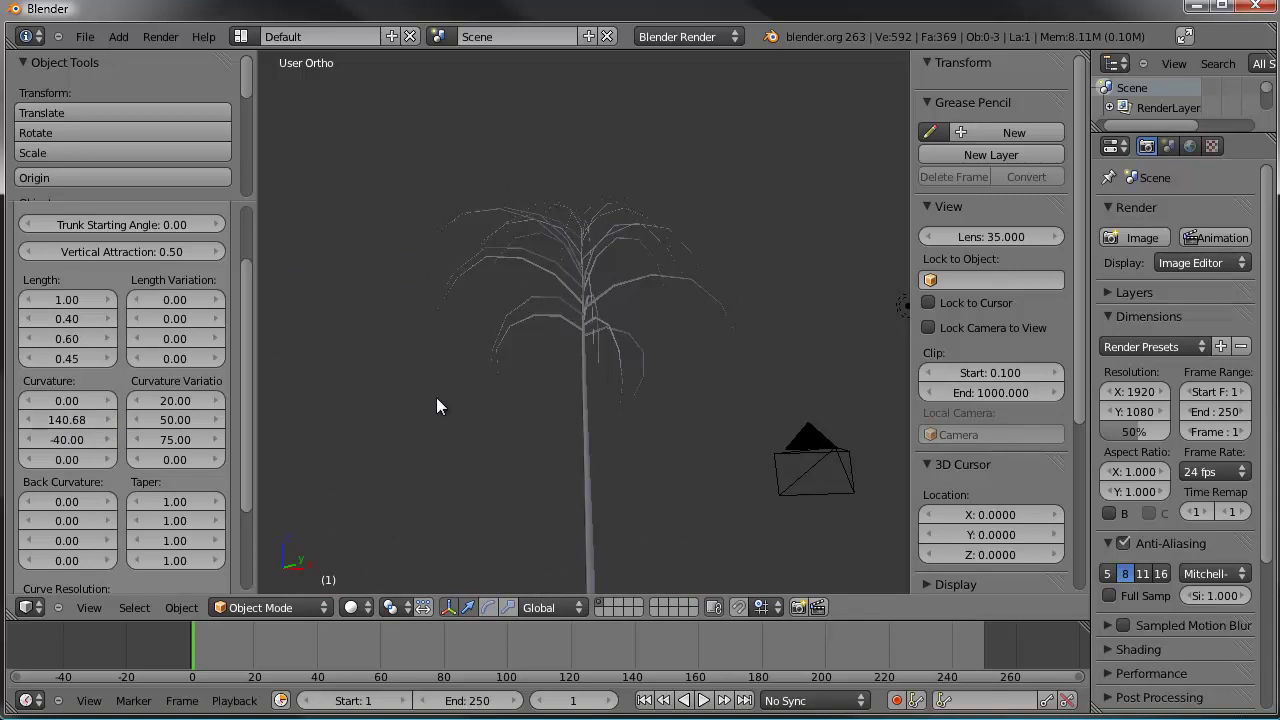
{"action": "middle_click_drag", "start_coordinate": [436, 397], "coordinate": [715, 296]}
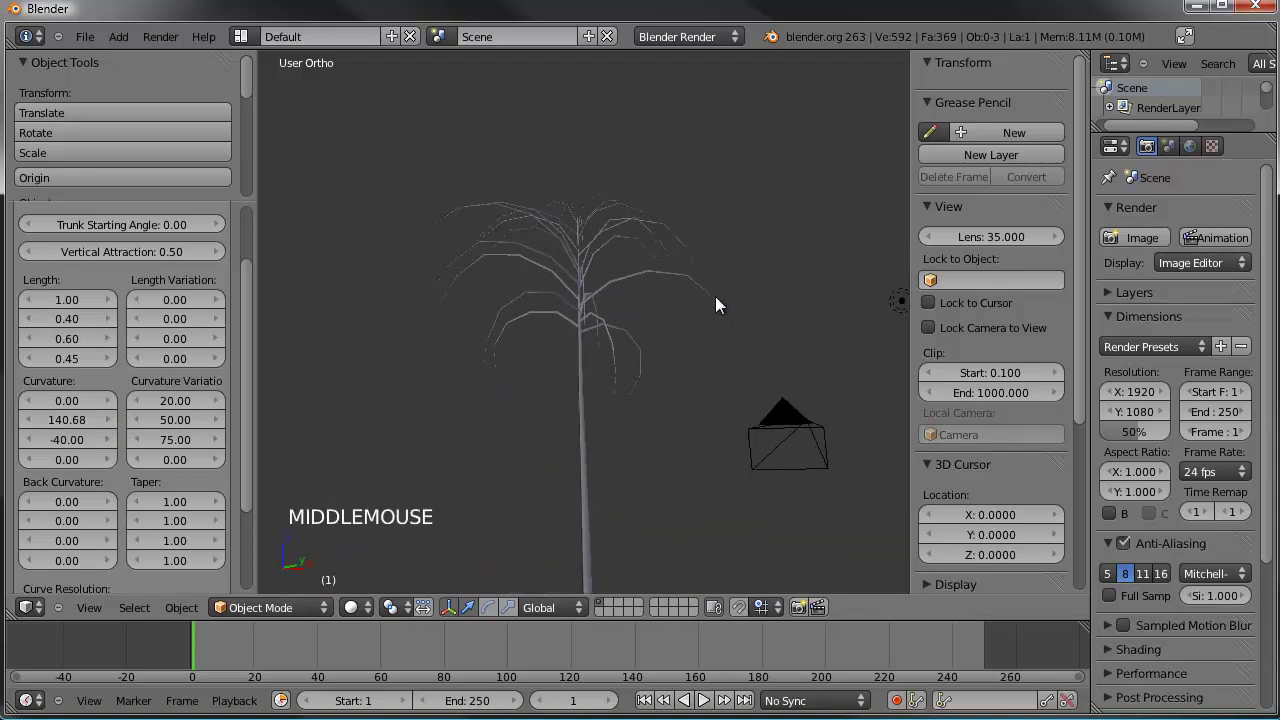
{"action": "left_click", "coordinate": [72, 422]}
{"action": "type", "text": "135"}
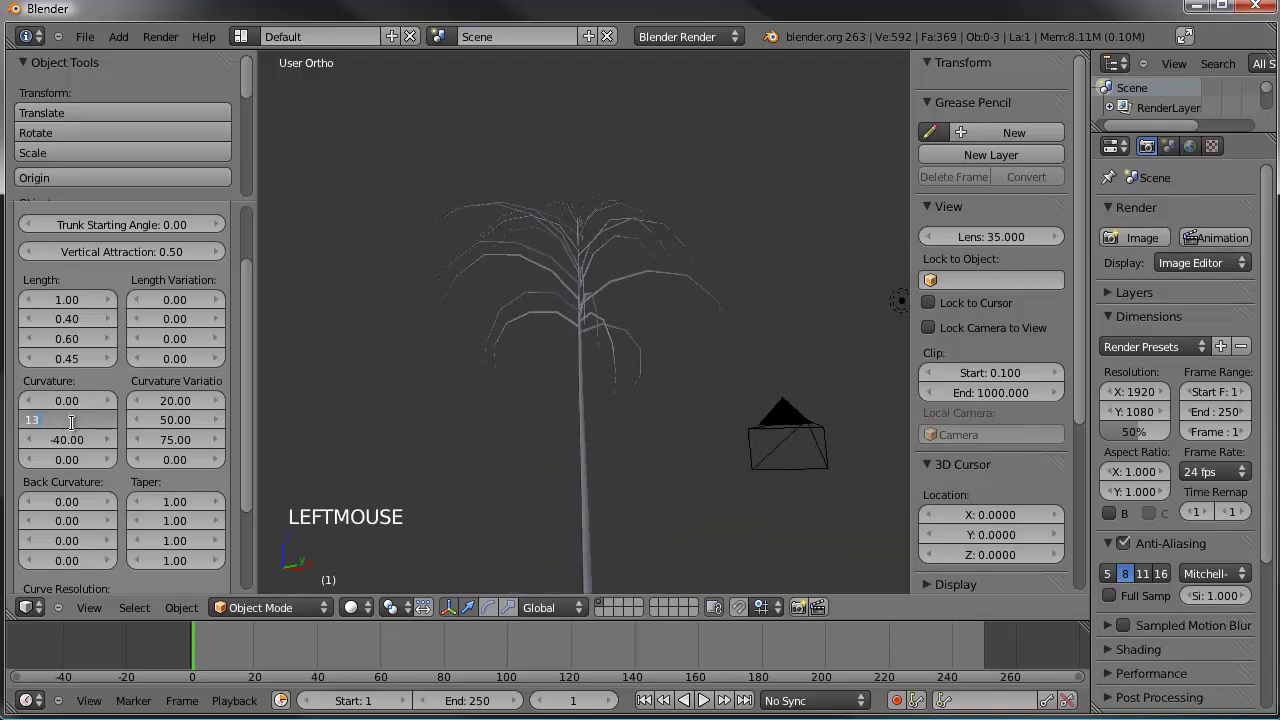
{"action": "key", "text": "Return"}
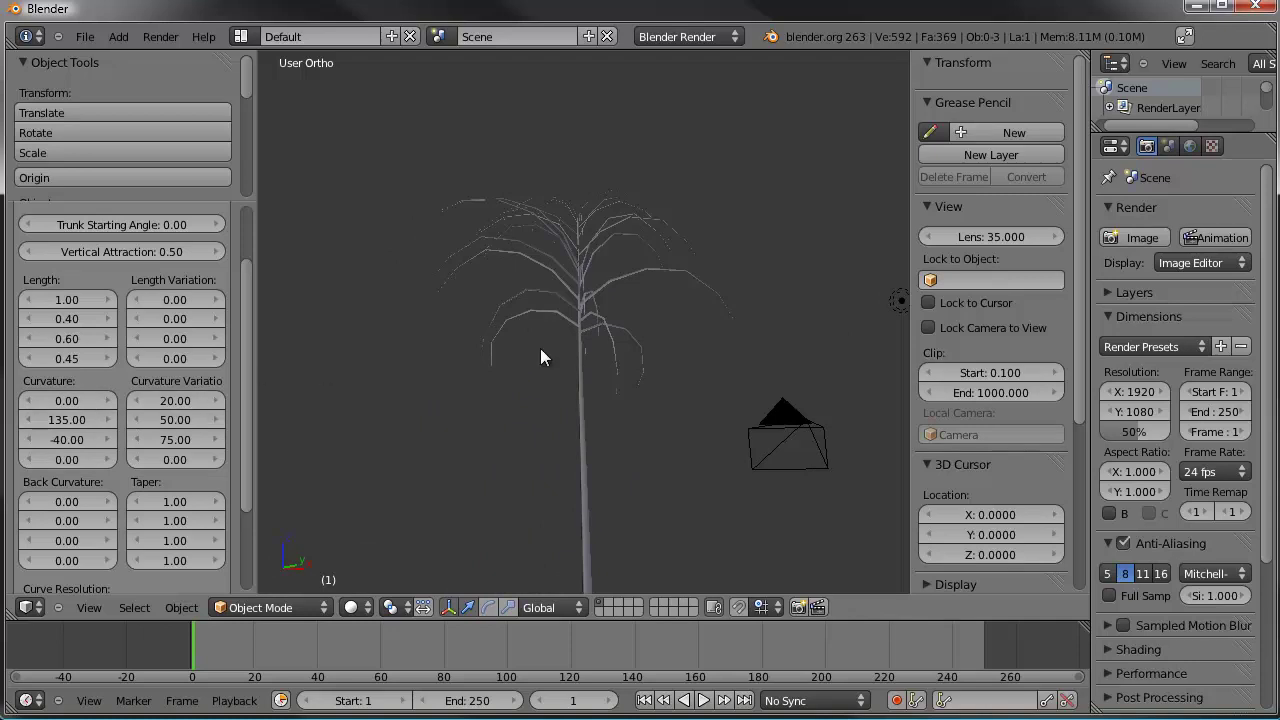
{"action": "middle_click_drag", "start_coordinate": [540, 348], "coordinate": [457, 366]}
{"action": "scroll", "coordinate": [515, 420], "scroll_direction": "down", "scroll_amount": 2}
{"action": "scroll", "coordinate": [515, 420], "scroll_direction": "up", "scroll_amount": 1, "text": "shift"}
{"action": "middle_click_drag", "start_coordinate": [515, 420], "coordinate": [500, 462], "text": "shift"}
{"action": "scroll", "coordinate": [510, 291], "scroll_direction": "up", "scroll_amount": 3}
Step: Turn on Show Leaves in the Leaves settings and widen the tool shelf to fit the full setting names
{"action": "scroll", "coordinate": [105, 285], "scroll_direction": "up", "scroll_amount": 8}
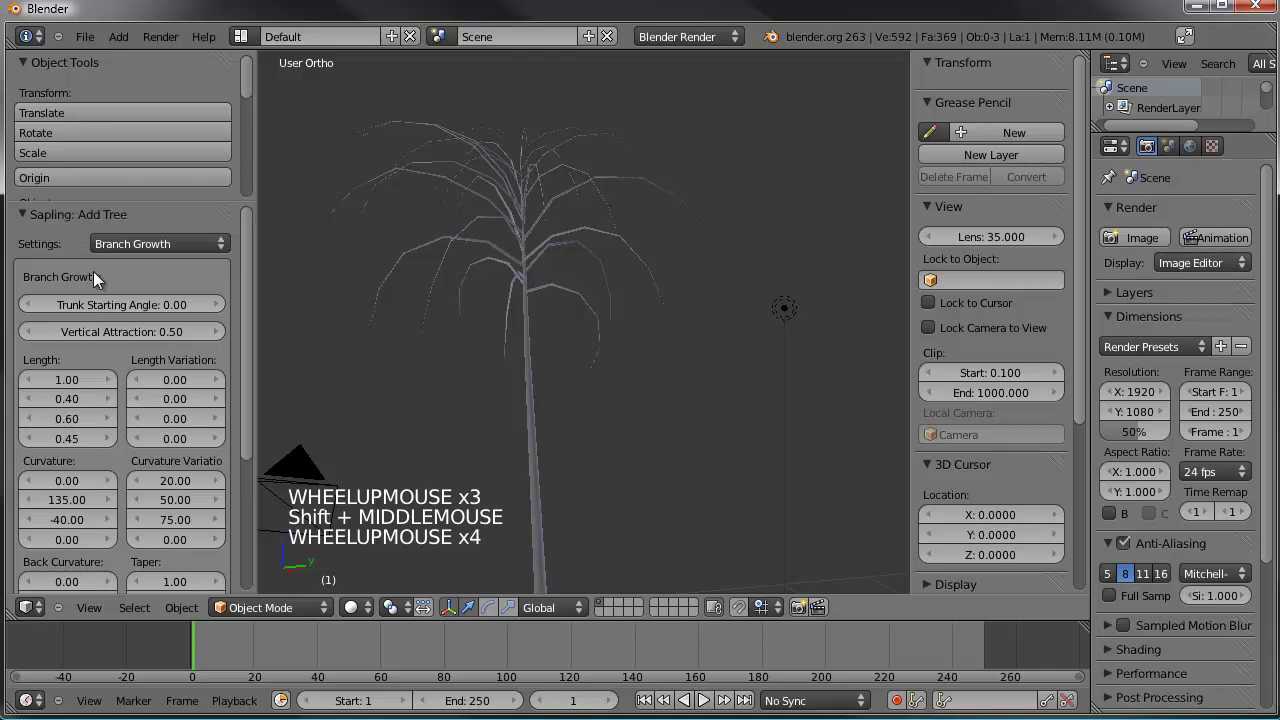
{"action": "left_click", "coordinate": [120, 244]}
{"action": "left_click", "coordinate": [133, 136]}
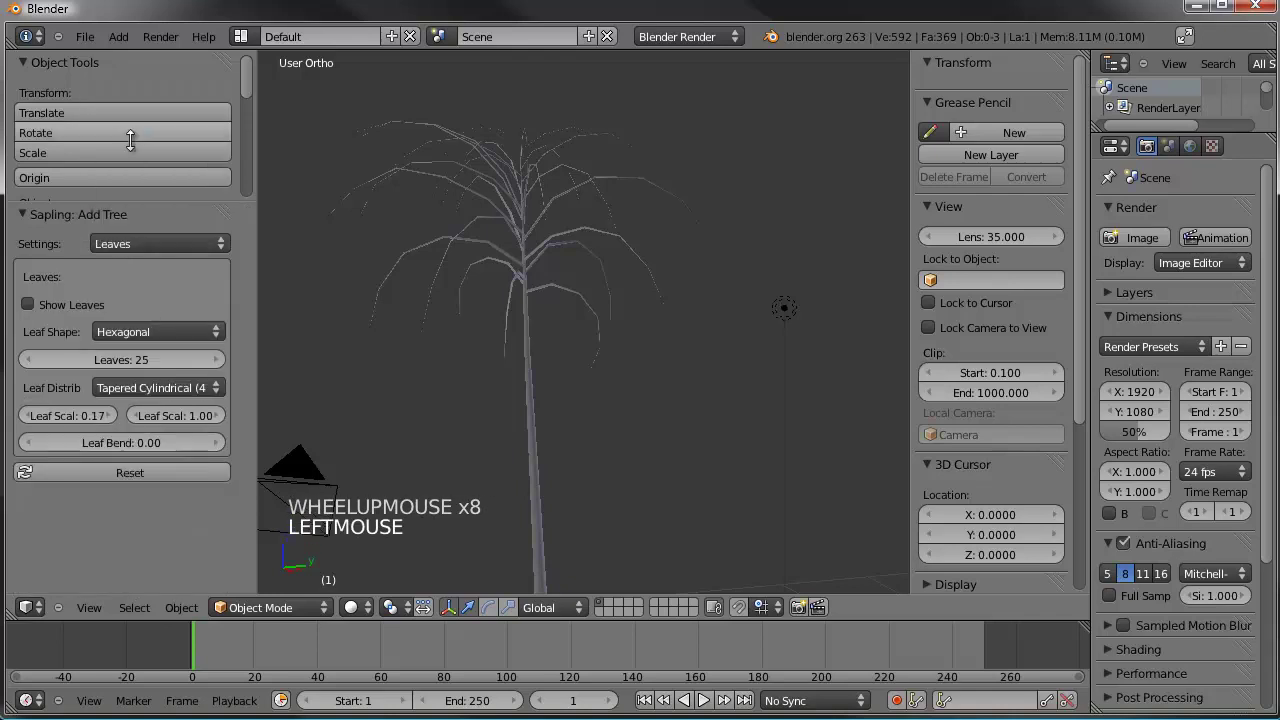
{"action": "left_click", "coordinate": [28, 305]}
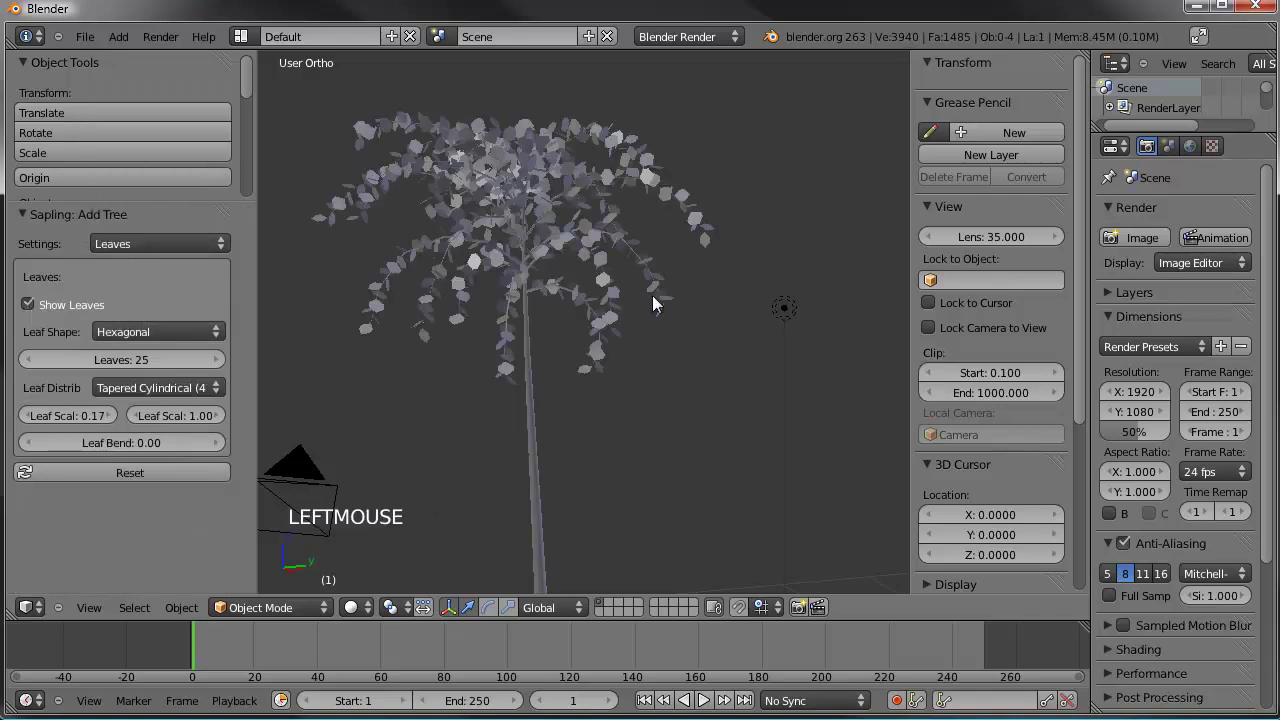
{"action": "middle_click_drag", "start_coordinate": [652, 295], "coordinate": [709, 297]}
{"action": "scroll", "coordinate": [688, 313], "scroll_direction": "up", "scroll_amount": 1}
{"action": "scroll", "coordinate": [689, 306], "scroll_direction": "up", "scroll_amount": 2}
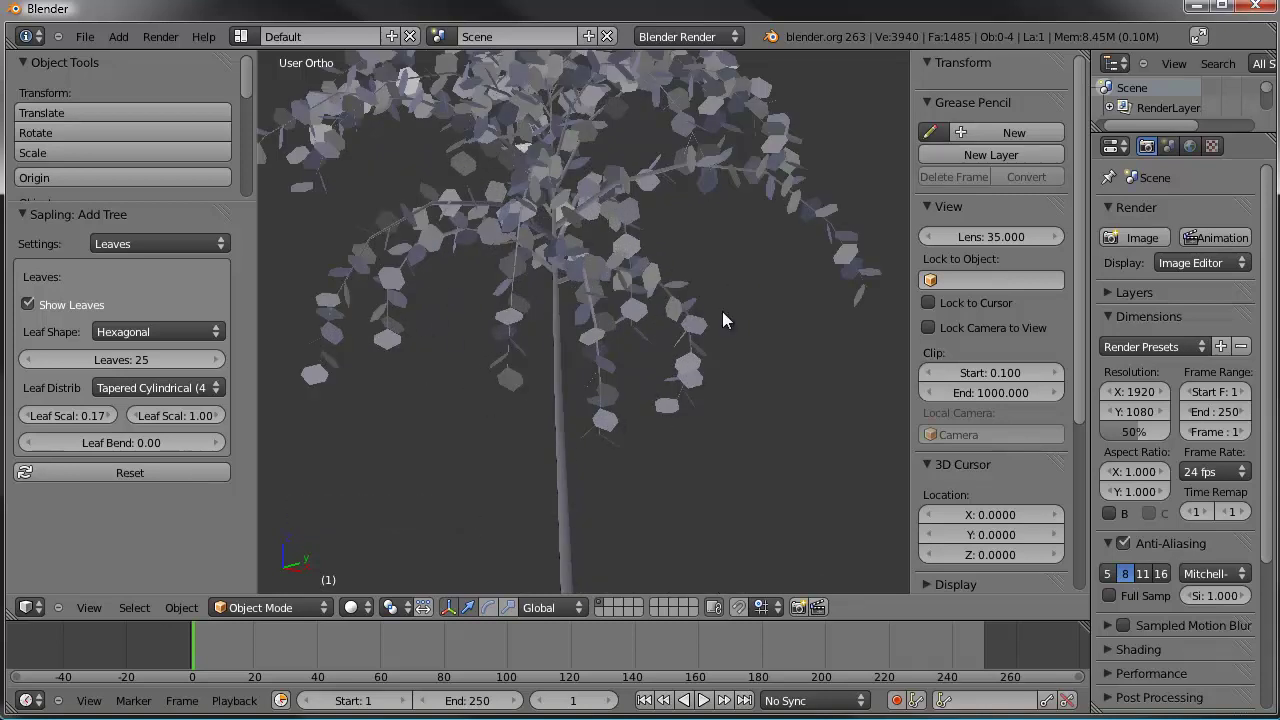
{"action": "scroll", "coordinate": [707, 318], "scroll_direction": "down", "scroll_amount": 1}
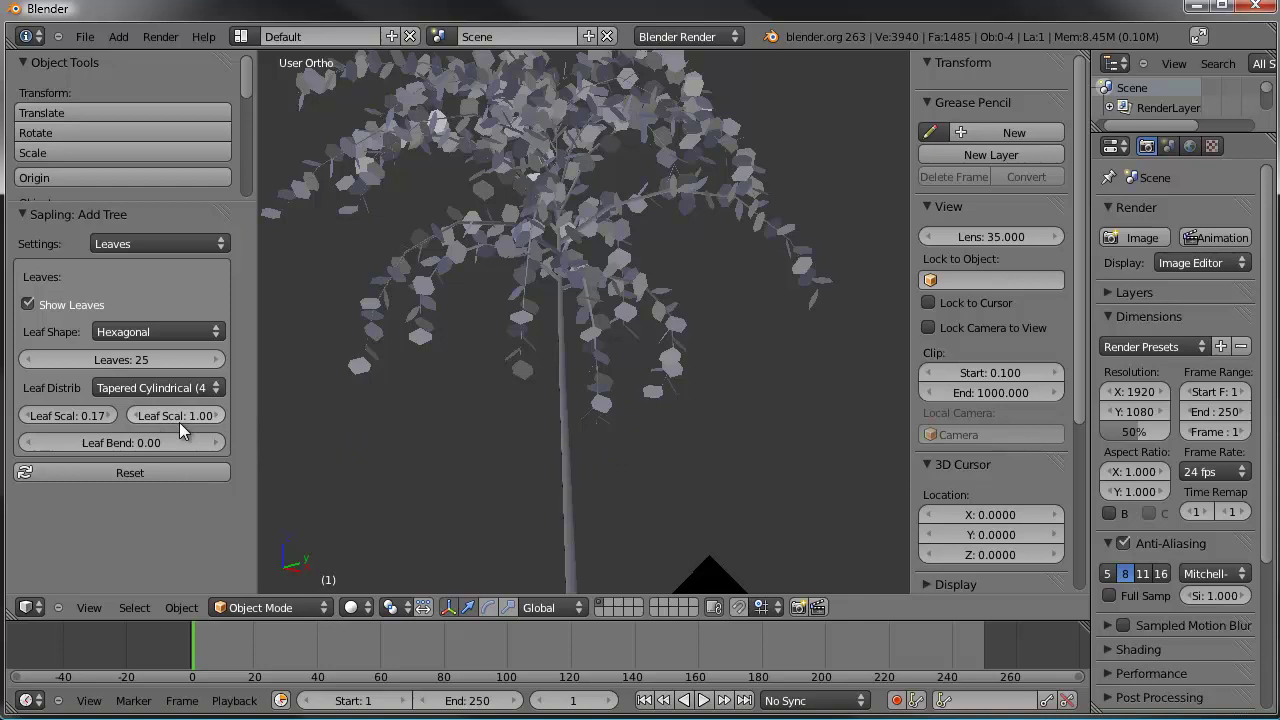
{"action": "left_click_drag", "start_coordinate": [257, 417], "coordinate": [376, 416]}
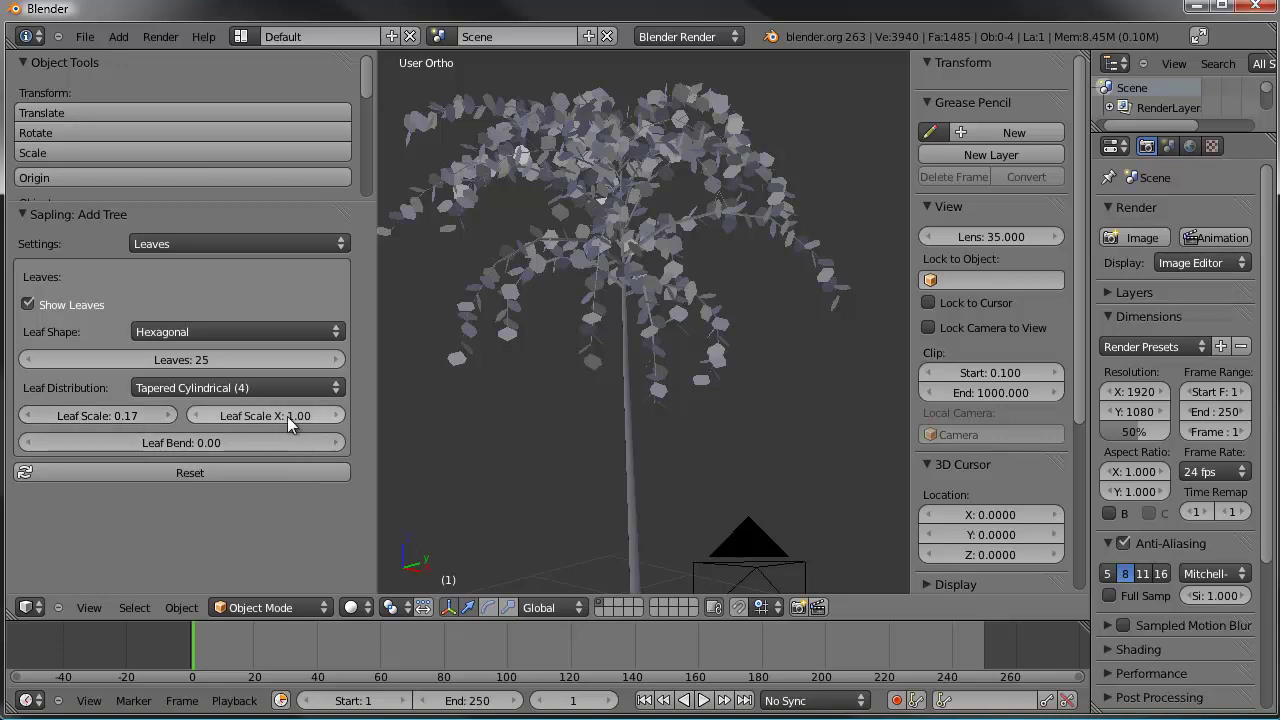
Step: Narrow the leaves by setting Leaf Scale X to 0.2, checking their shape up close
{"action": "left_click_drag", "start_coordinate": [287, 416], "coordinate": [275, 417]}
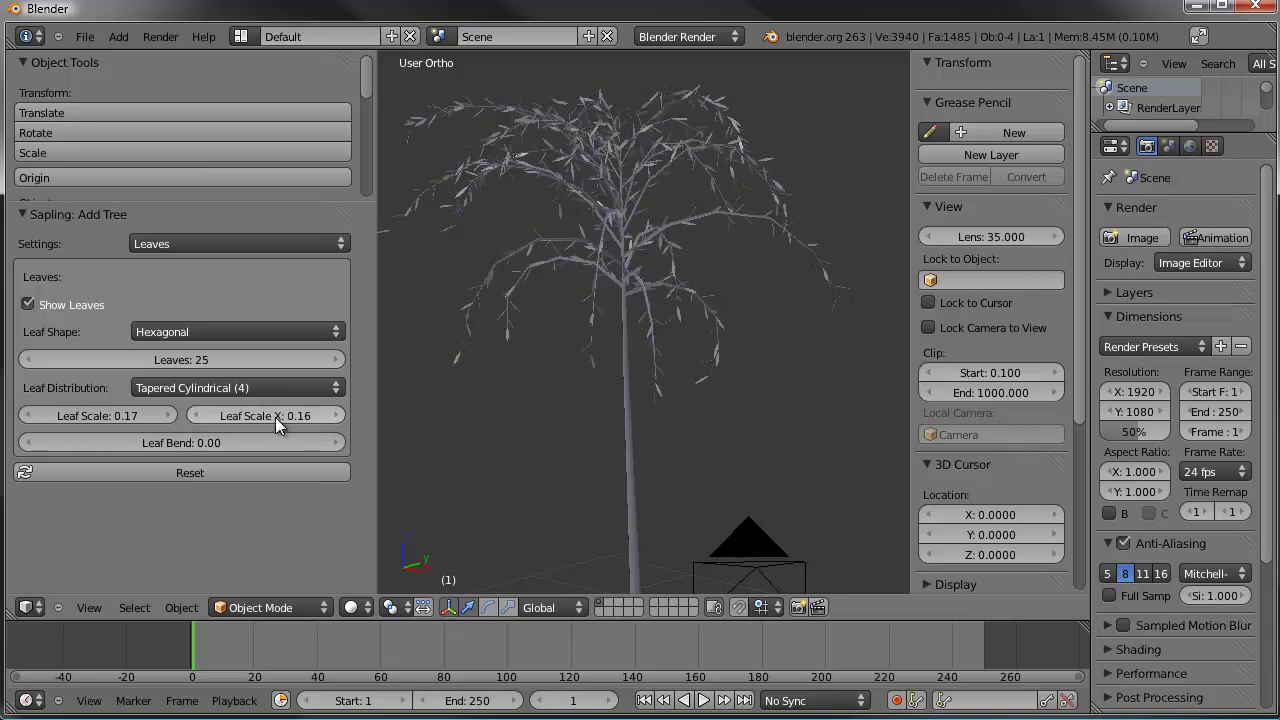
{"action": "scroll", "coordinate": [642, 301], "scroll_direction": "up", "scroll_amount": 2}
{"action": "scroll", "coordinate": [642, 301], "scroll_direction": "up", "scroll_amount": 3}
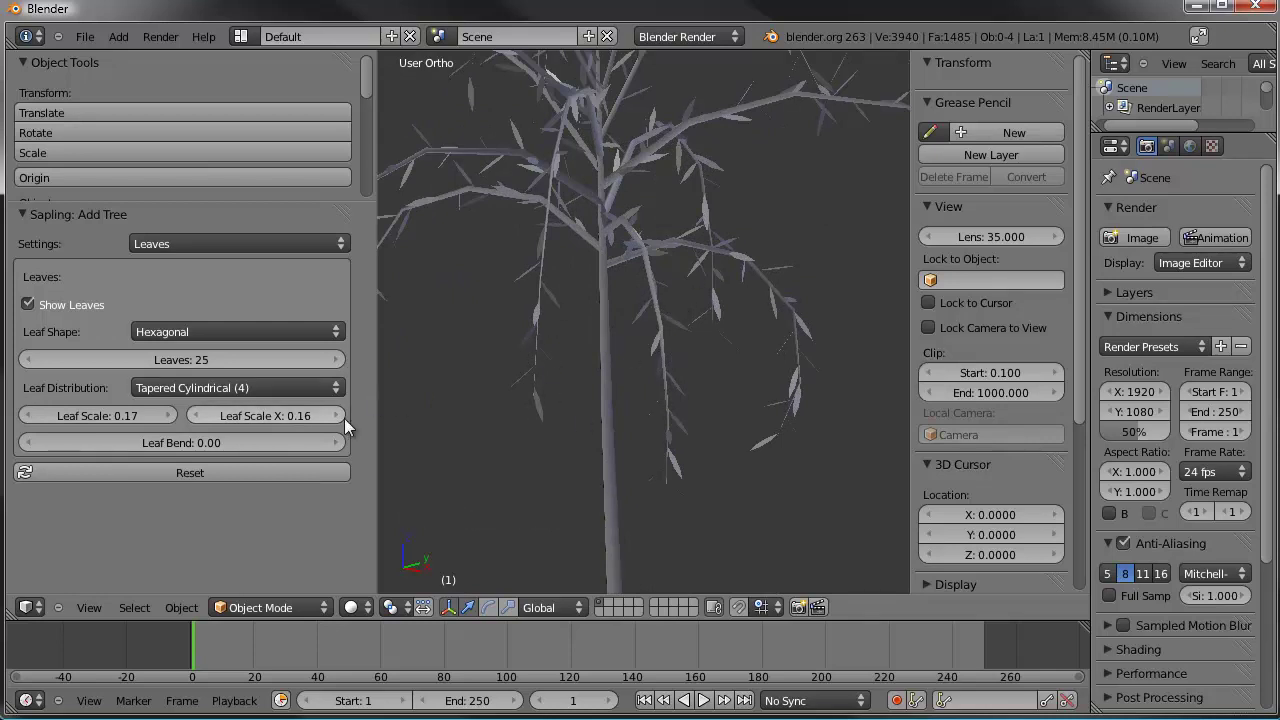
{"action": "left_click", "coordinate": [288, 414]}
{"action": "type", "text": "0.2"}
{"action": "key", "text": "Return"}
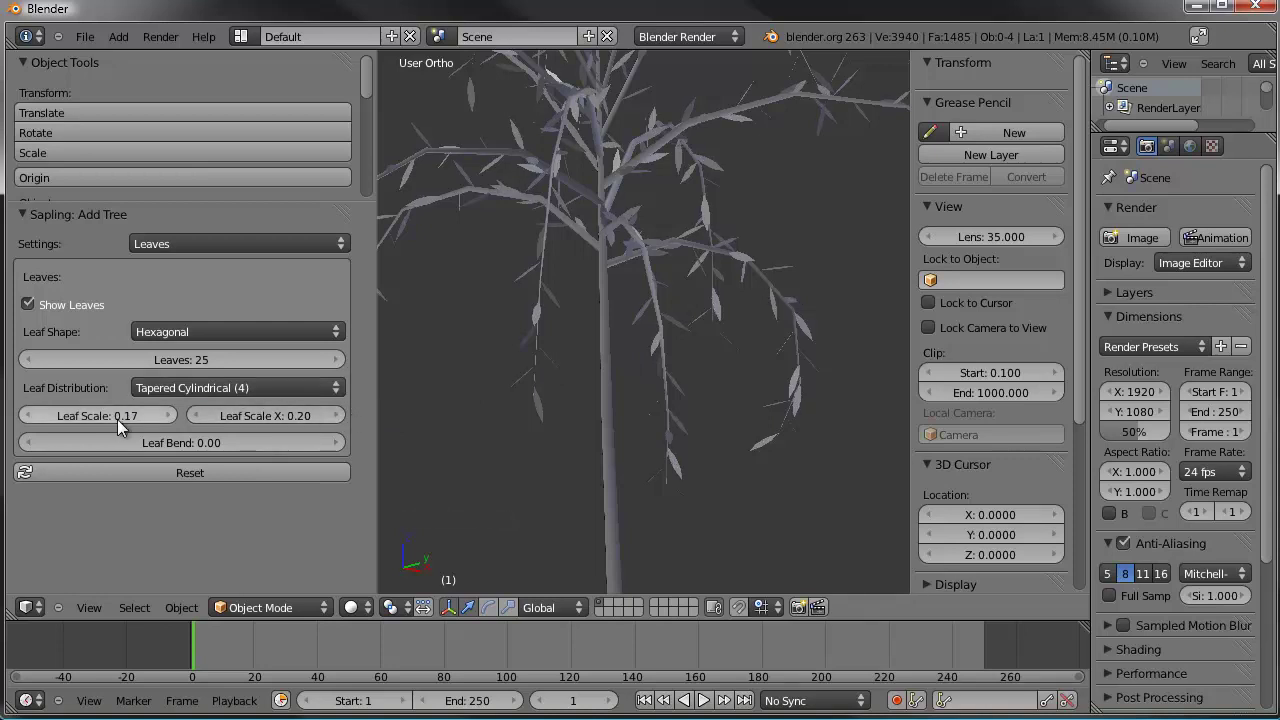
Step: Try a Leaf Scale of 0.35 and check the leaf size on the branches
{"action": "left_click_drag", "start_coordinate": [117, 419], "coordinate": [125, 422]}
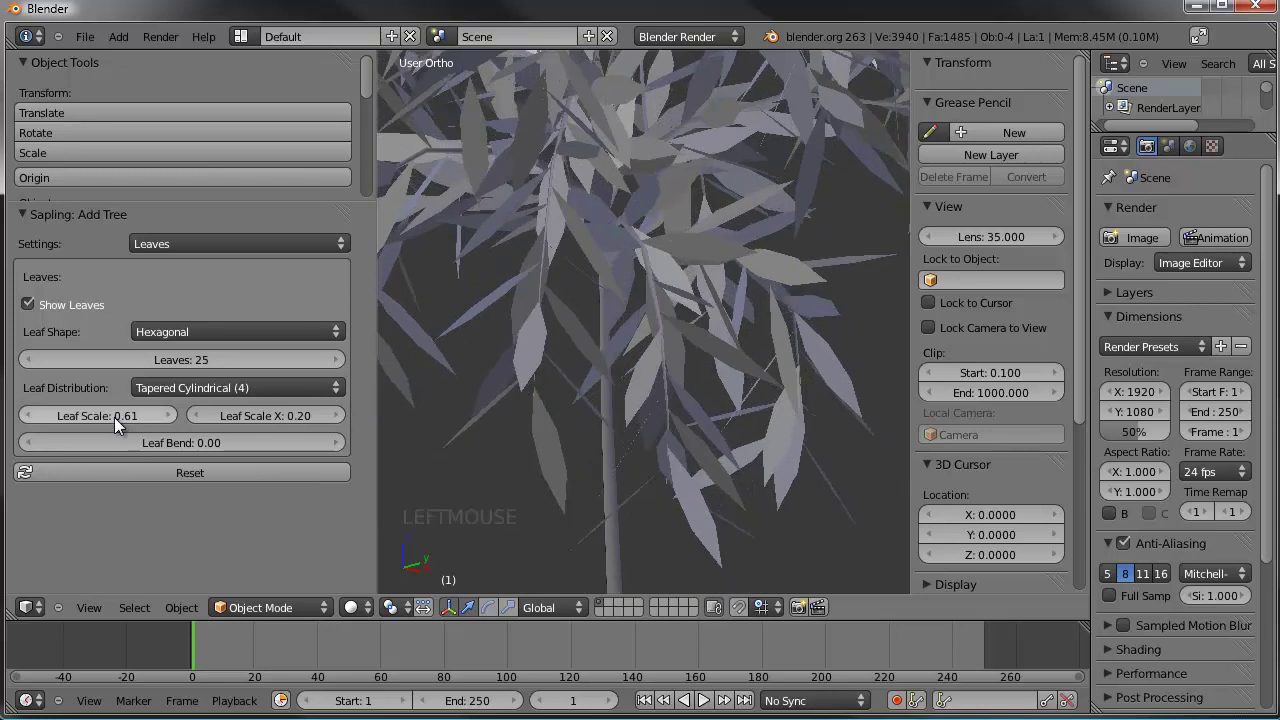
{"action": "double_click", "coordinate": [114, 417]}
{"action": "type", "text": ".35"}
{"action": "key", "text": "Return"}
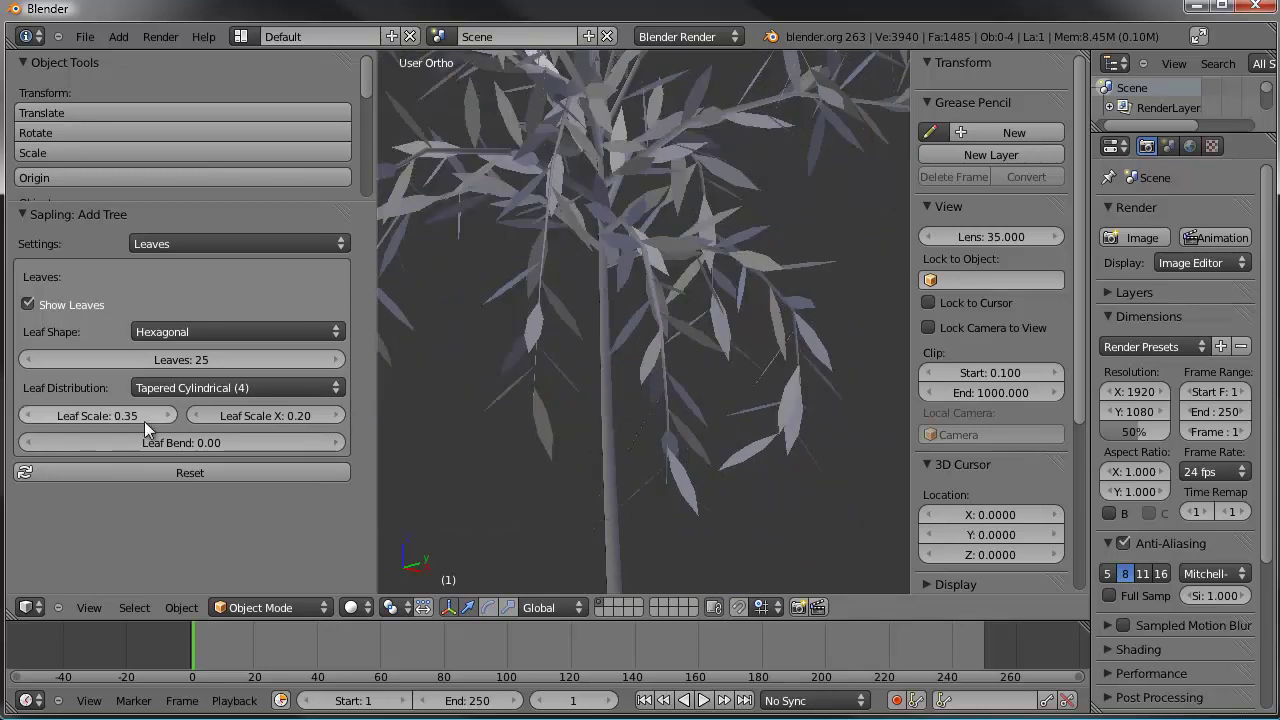
{"action": "scroll", "coordinate": [770, 230], "scroll_direction": "down", "scroll_amount": 10}
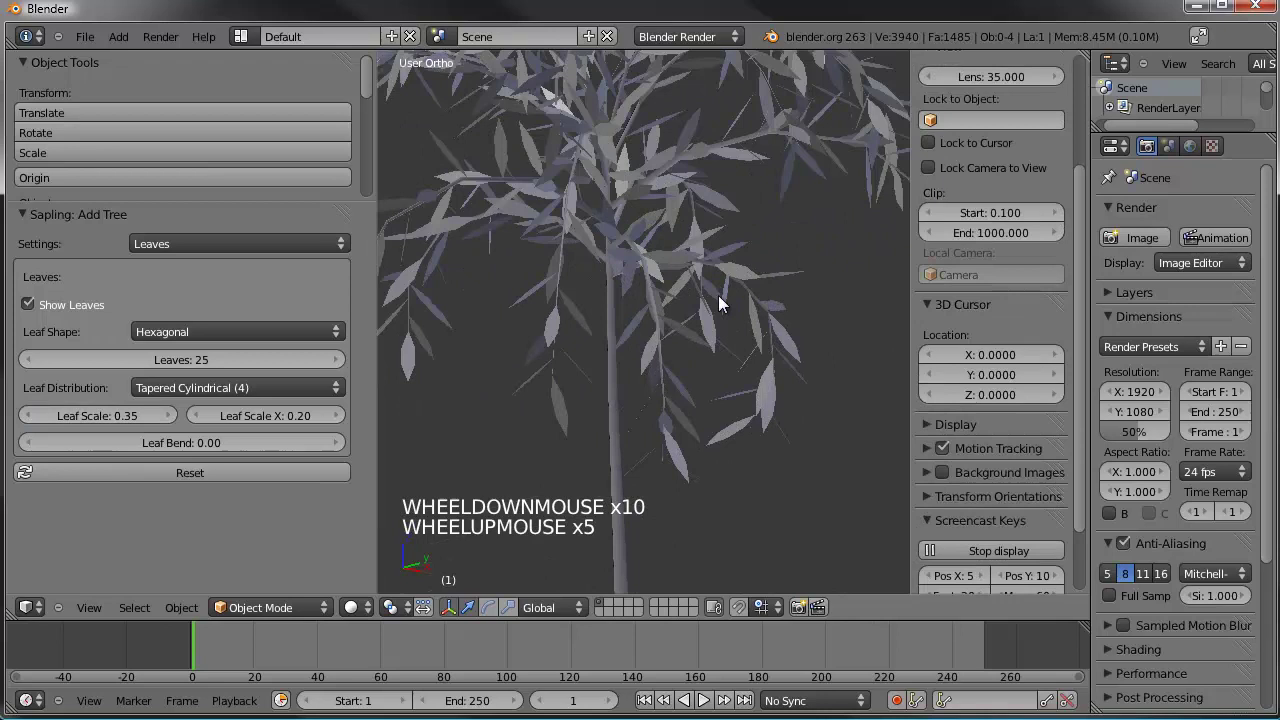
Step: Set the Leaf Scale to 0.3 and Leaf Scale X to 0.15
{"action": "left_click", "coordinate": [114, 418]}
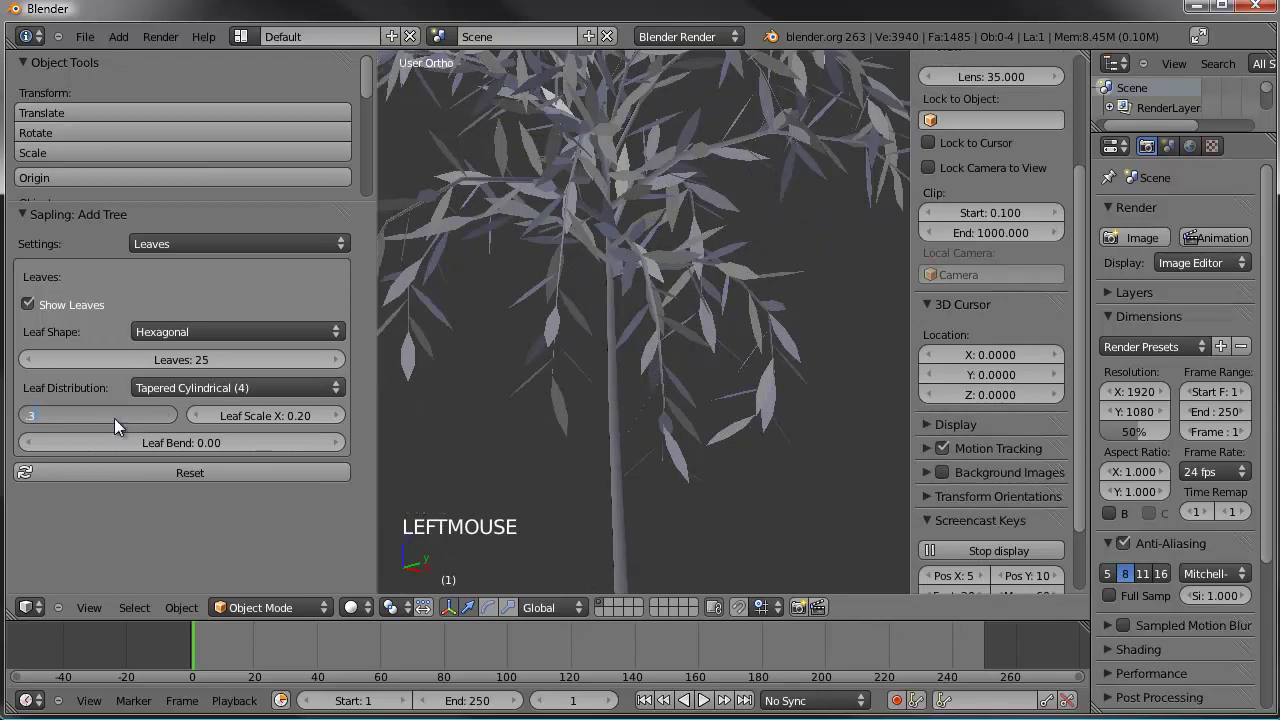
{"action": "type", "text": ".3"}
{"action": "key", "text": "Return"}
{"action": "left_click", "coordinate": [294, 409]}
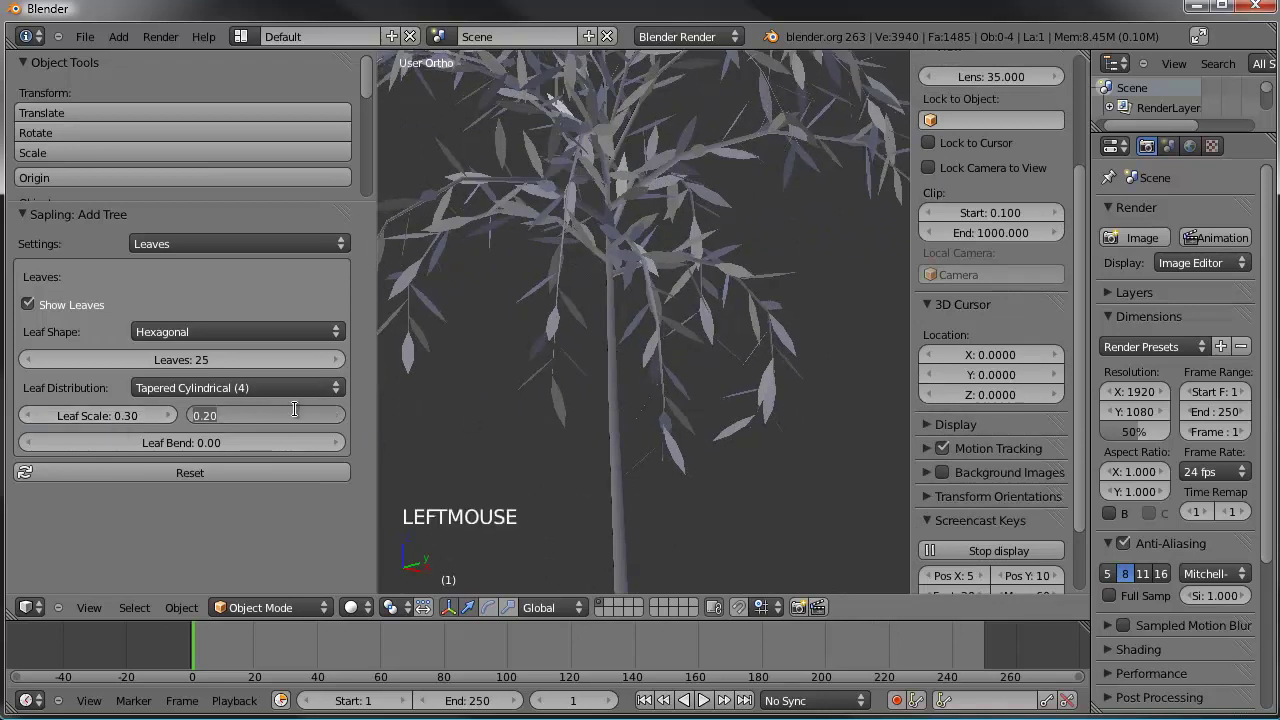
{"action": "type", "text": ".15"}
{"action": "key", "text": "Return"}
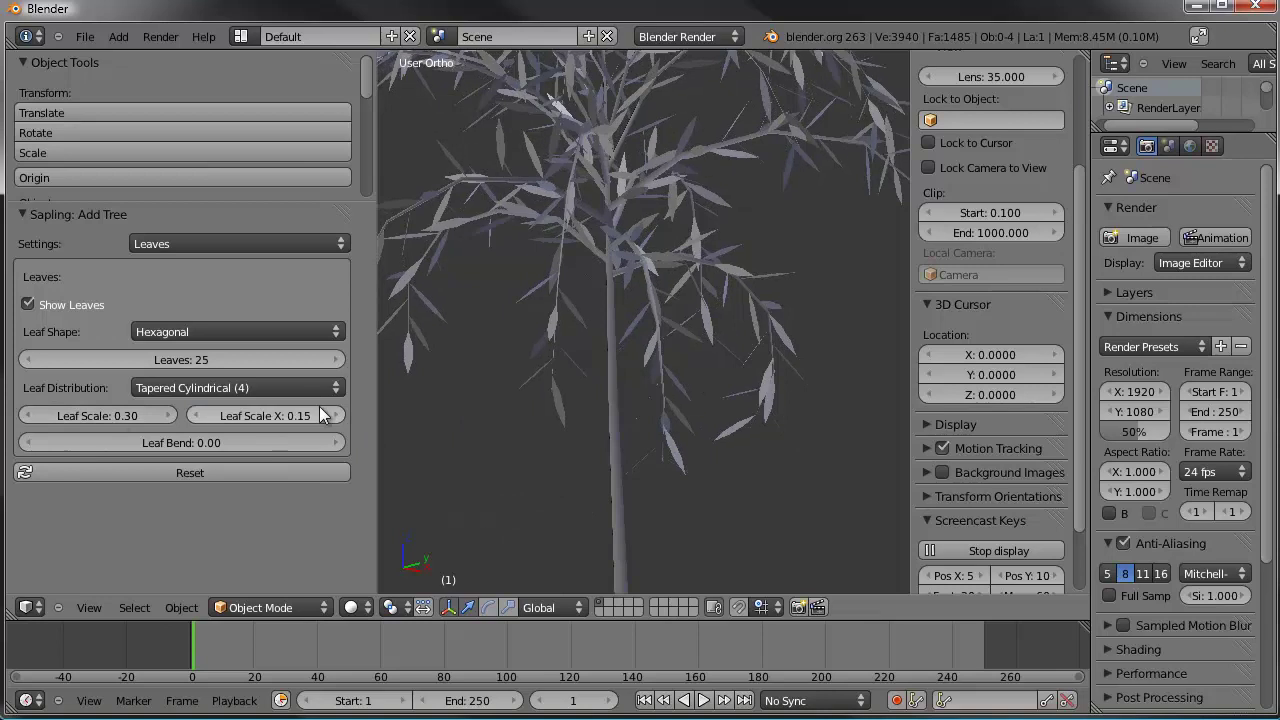
Step: Reduce Leaf Scale X to 0.1 and check the leaves from several angles and distances
{"action": "left_click_drag", "start_coordinate": [319, 406], "coordinate": [275, 415]}
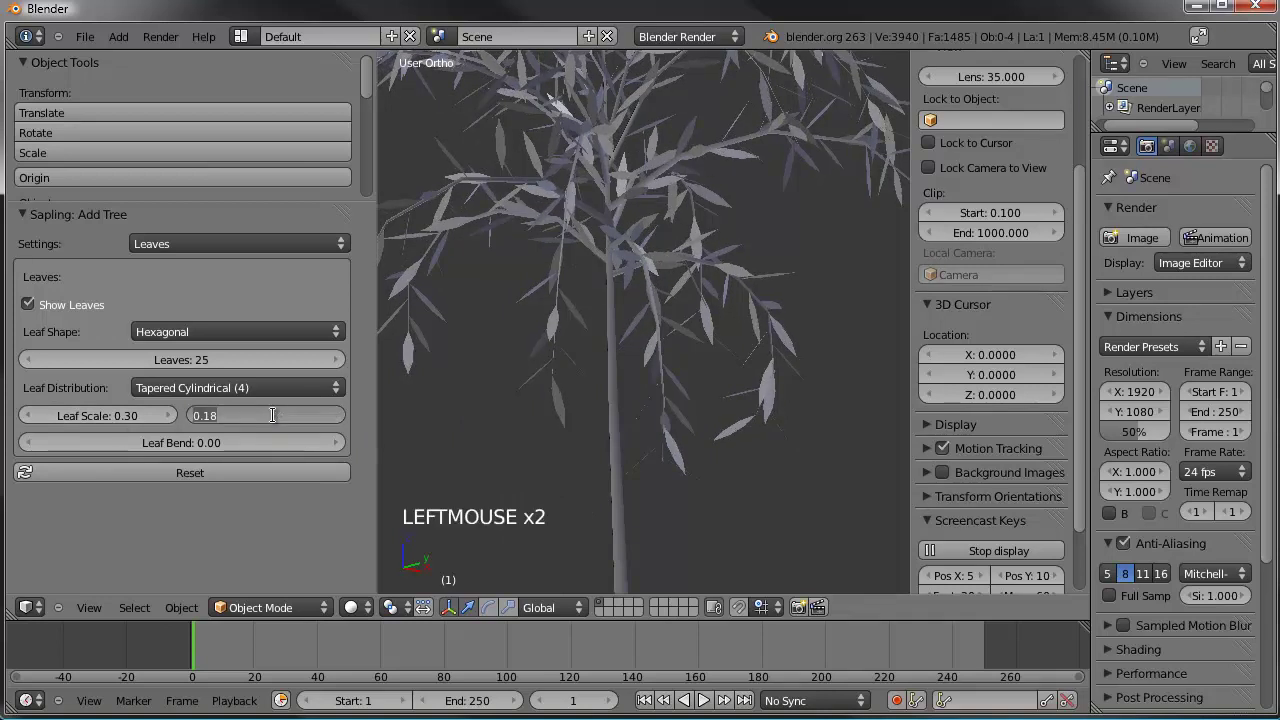
{"action": "scroll", "coordinate": [754, 268], "scroll_direction": "down", "scroll_amount": 4}
{"action": "middle_click_drag", "start_coordinate": [754, 268], "coordinate": [732, 305]}
{"action": "scroll", "coordinate": [739, 287], "scroll_direction": "up", "scroll_amount": 2}
{"action": "scroll", "coordinate": [739, 287], "scroll_direction": "up", "scroll_amount": 1}
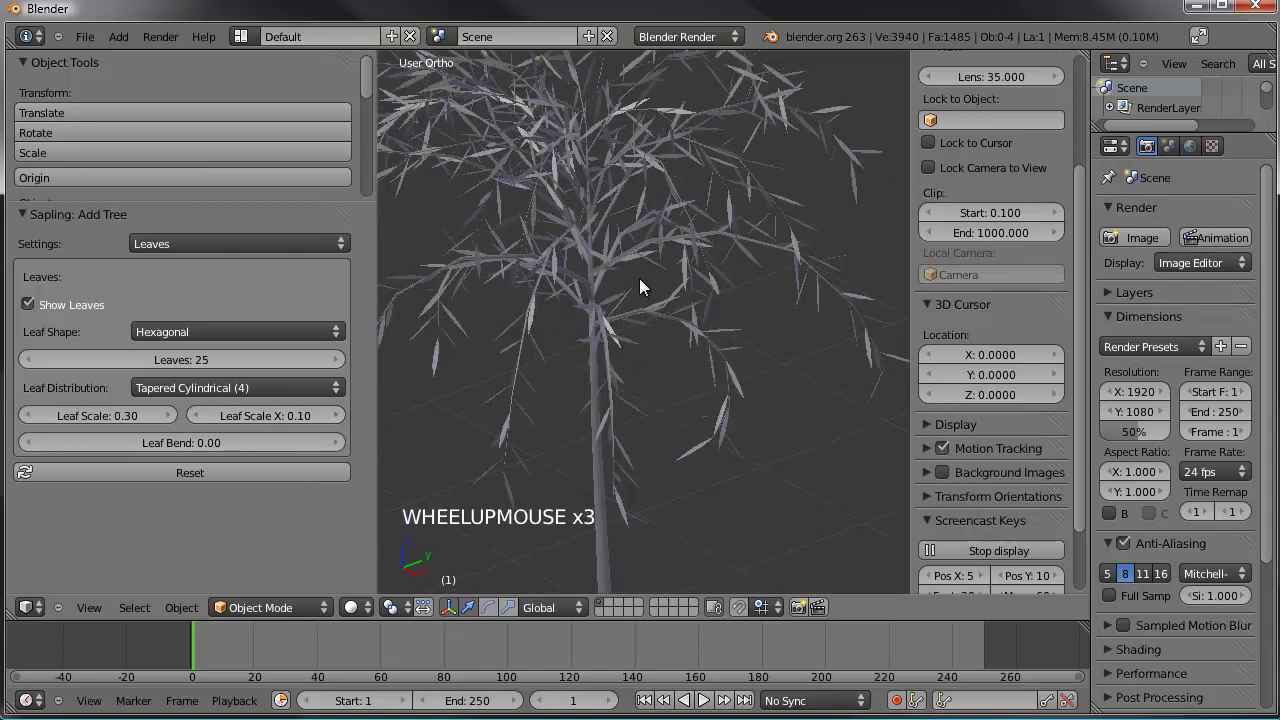
{"action": "scroll", "coordinate": [630, 340], "scroll_direction": "down", "scroll_amount": 2}
{"action": "middle_click_drag", "start_coordinate": [623, 374], "coordinate": [633, 374], "text": "shift"}
{"action": "middle_click_drag", "start_coordinate": [633, 374], "coordinate": [810, 245]}
{"action": "scroll", "coordinate": [585, 322], "scroll_direction": "down", "scroll_amount": 2}
{"action": "scroll", "coordinate": [743, 336], "scroll_direction": "up", "scroll_amount": 1}
{"action": "scroll", "coordinate": [743, 336], "scroll_direction": "up", "scroll_amount": 2}
{"action": "scroll", "coordinate": [217, 244], "scroll_direction": "up", "scroll_amount": 4}
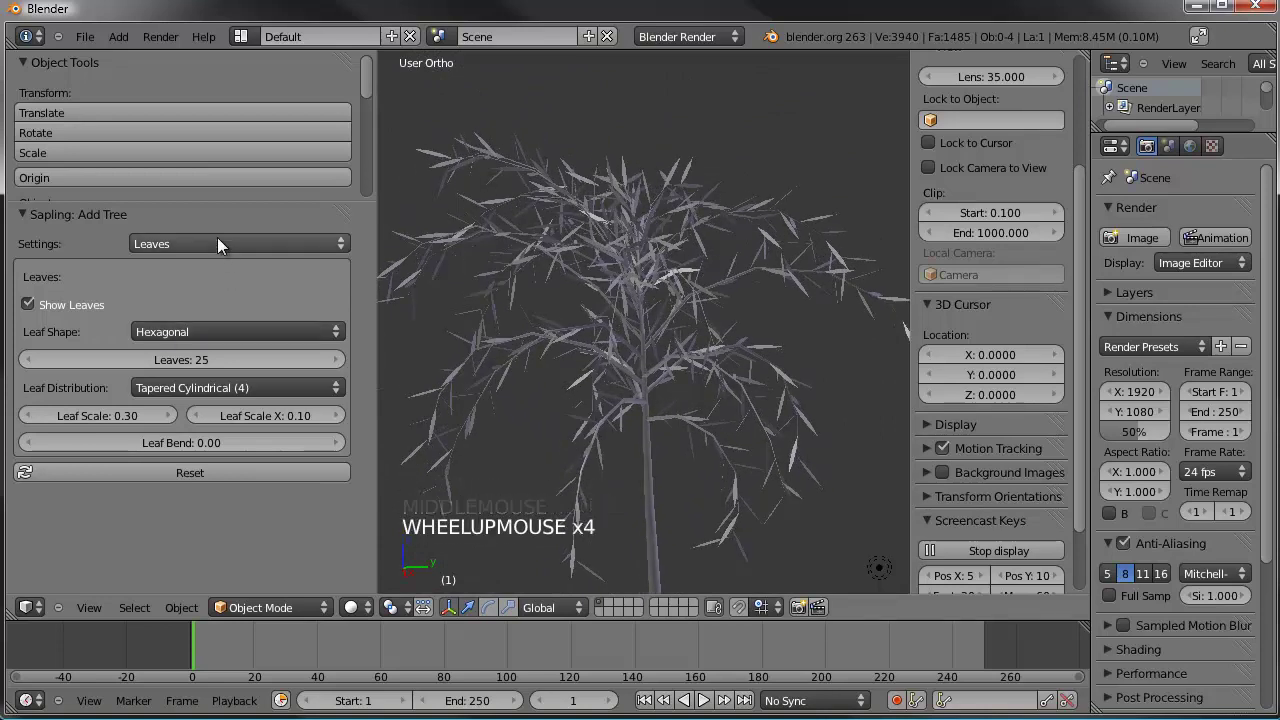
Step: Raise the branching Levels to 3 in the Branch Splitting settings and check the whole crown
{"action": "left_click", "coordinate": [214, 244]}
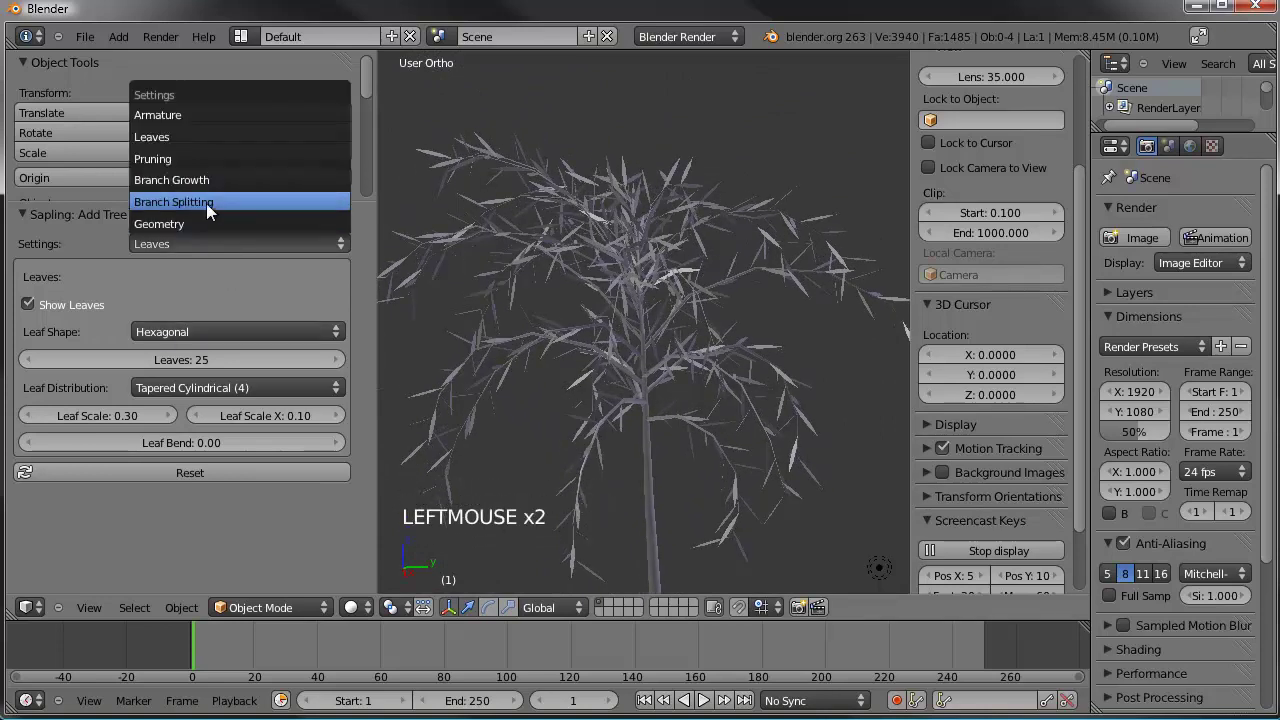
{"action": "left_click", "coordinate": [206, 202]}
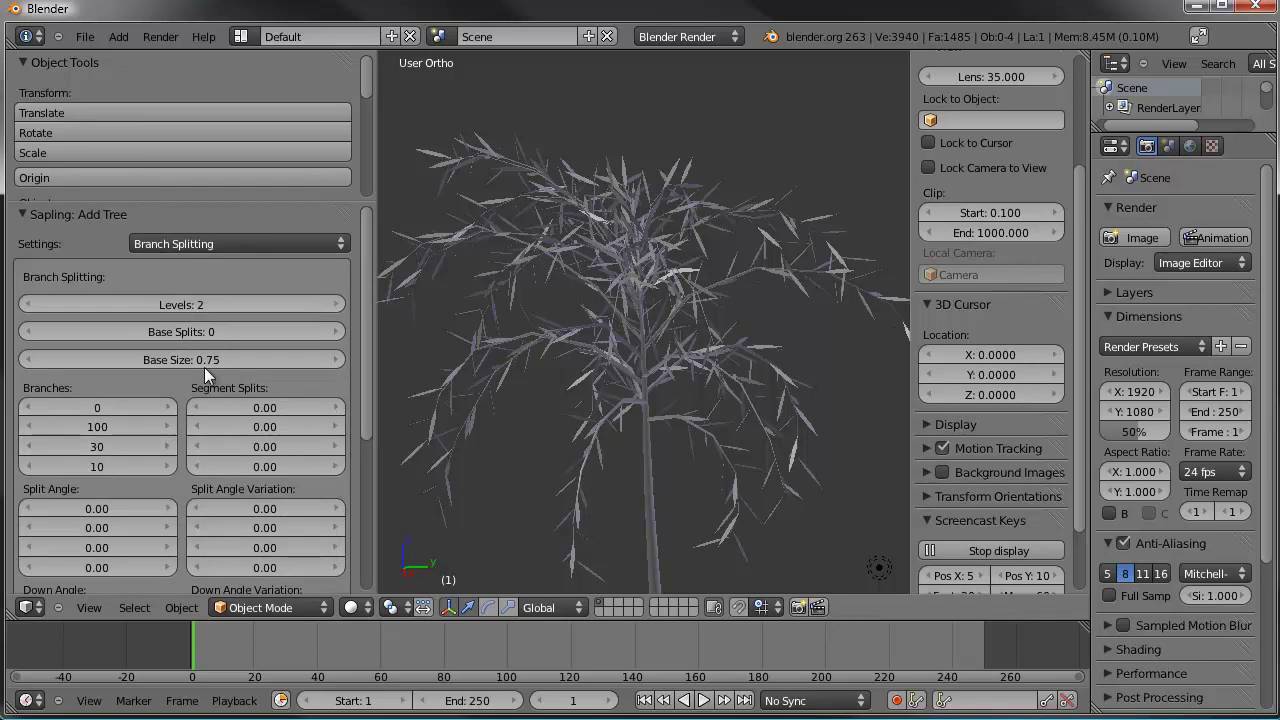
{"action": "left_click", "coordinate": [338, 302]}
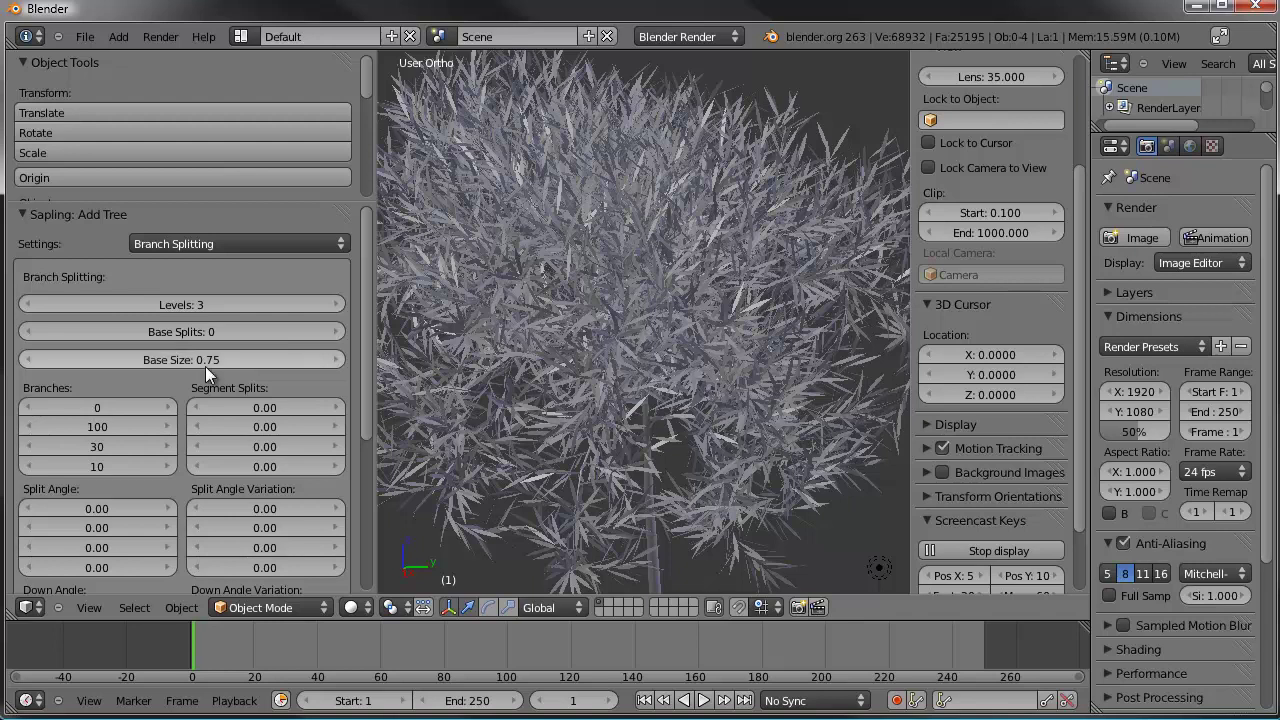
{"action": "scroll", "coordinate": [577, 365], "scroll_direction": "down", "scroll_amount": 2}
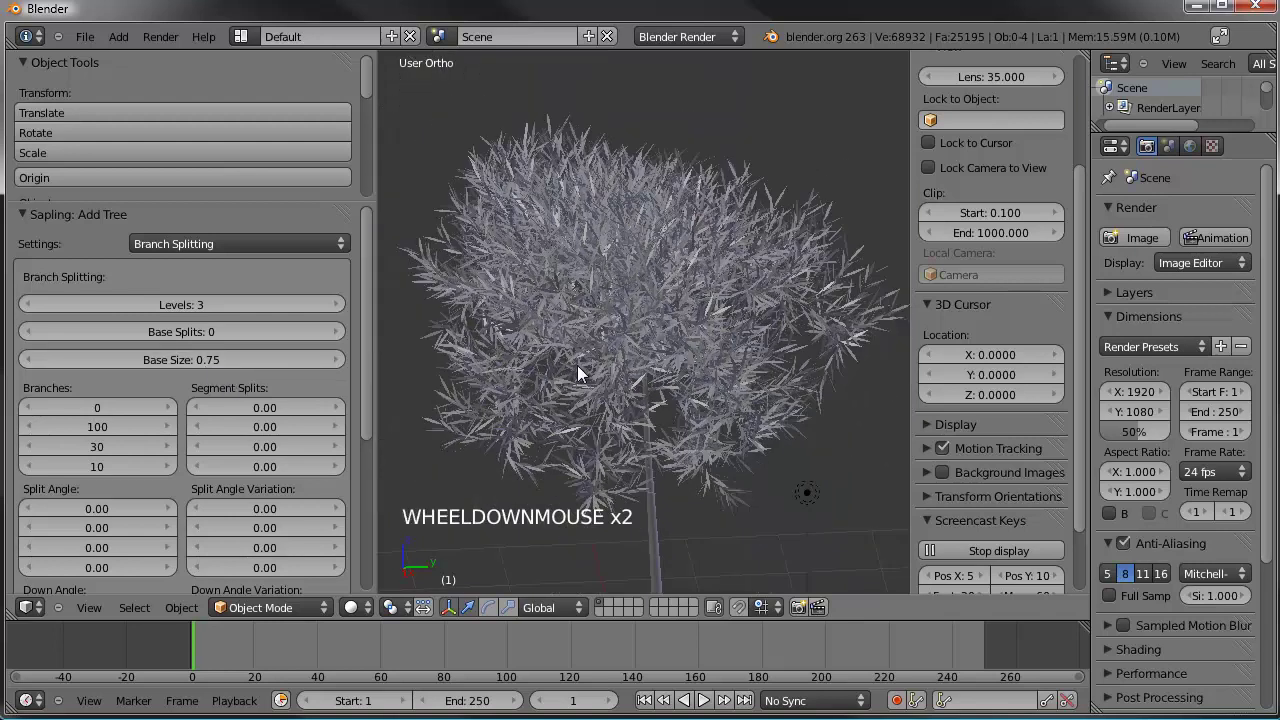
{"action": "mouse_move", "coordinate": [577, 365]}
{"action": "middle_mouse_down"}
{"action": "mouse_move", "coordinate": [588, 364]}
{"action": "mouse_move", "coordinate": [572, 340]}
{"action": "mouse_move", "coordinate": [586, 352]}
{"action": "middle_mouse_up"}
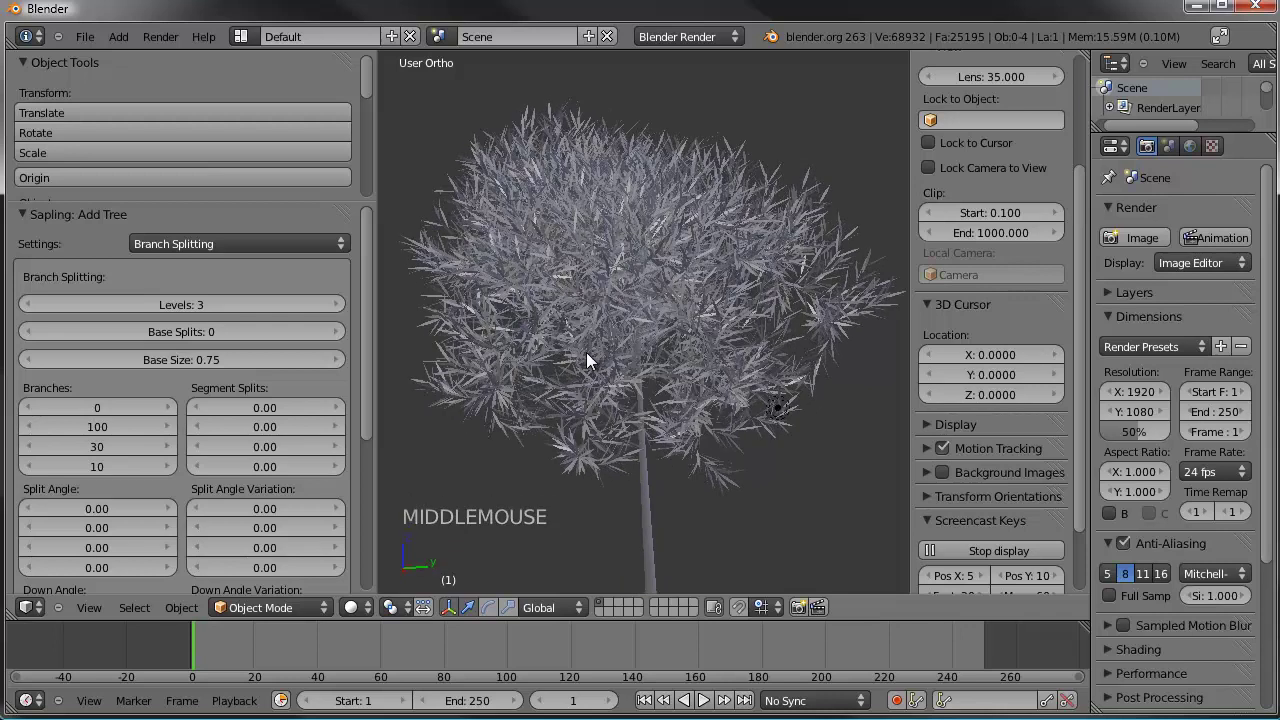
Step: Thin out the foliage by setting the number of Leaves to 10, and inspect the crown from below
{"action": "left_click", "coordinate": [202, 242]}
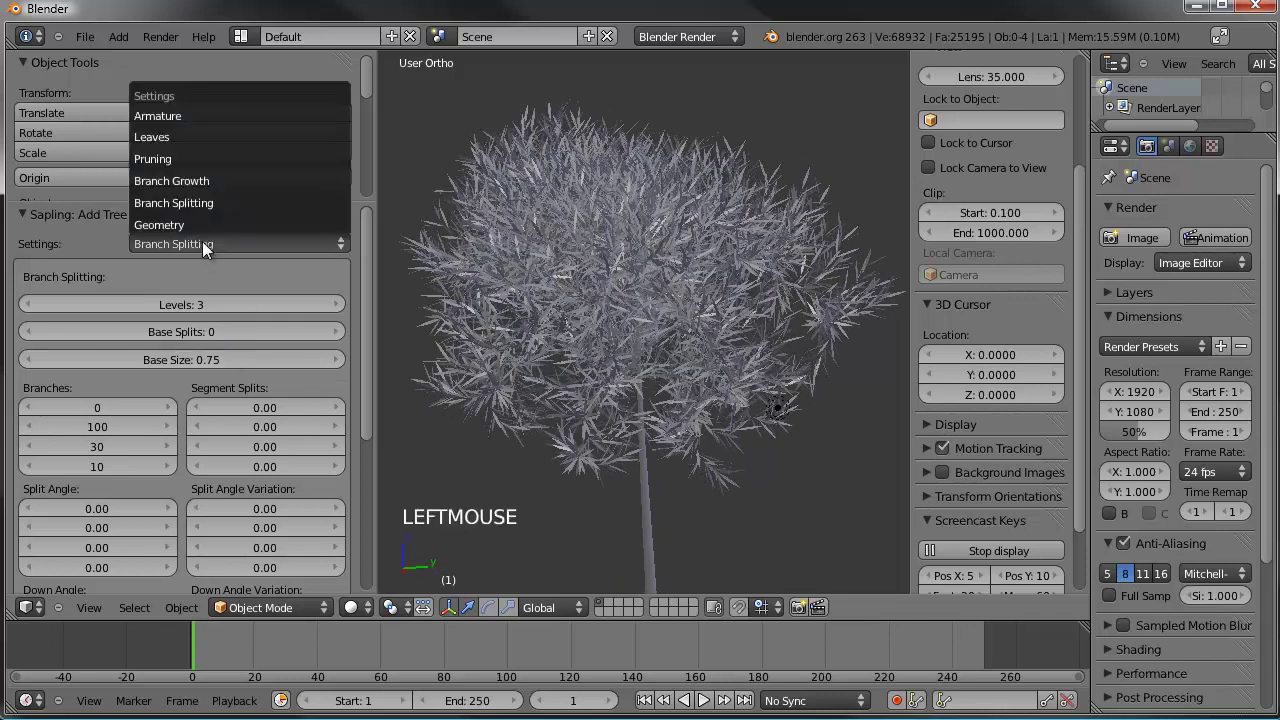
{"action": "left_click", "coordinate": [177, 138]}
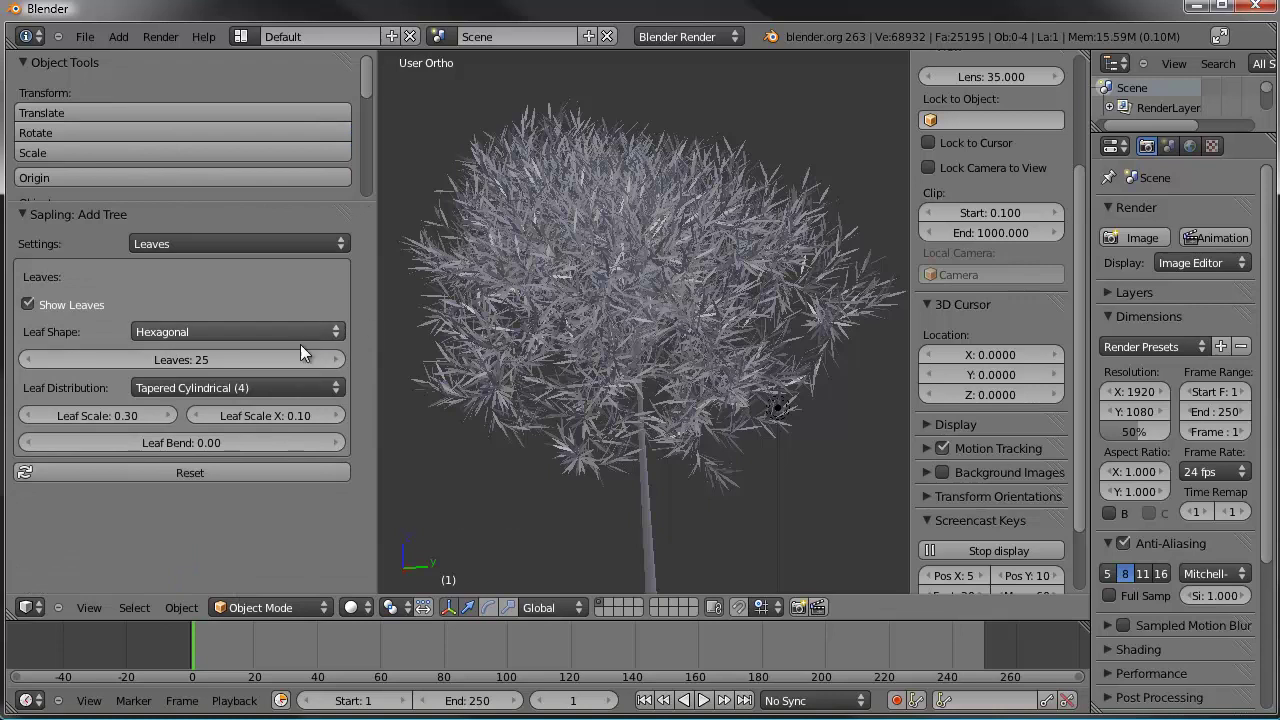
{"action": "left_click", "coordinate": [188, 360]}
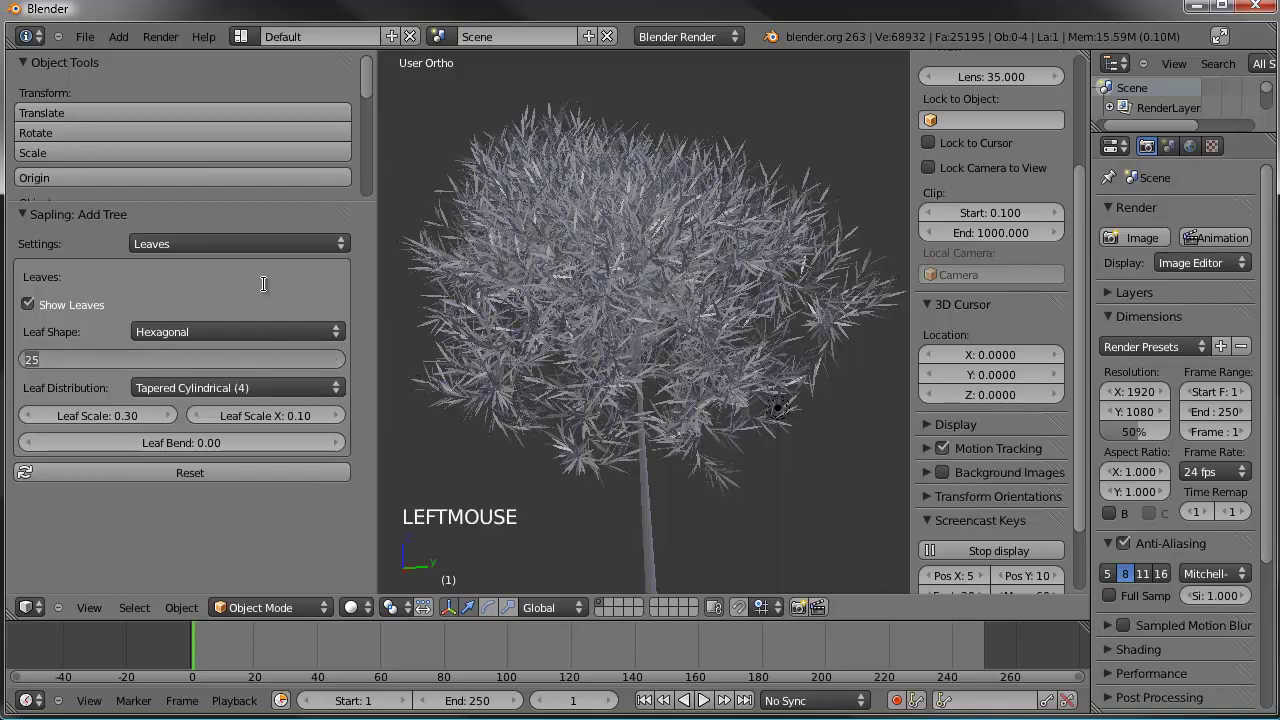
{"action": "type", "text": "10"}
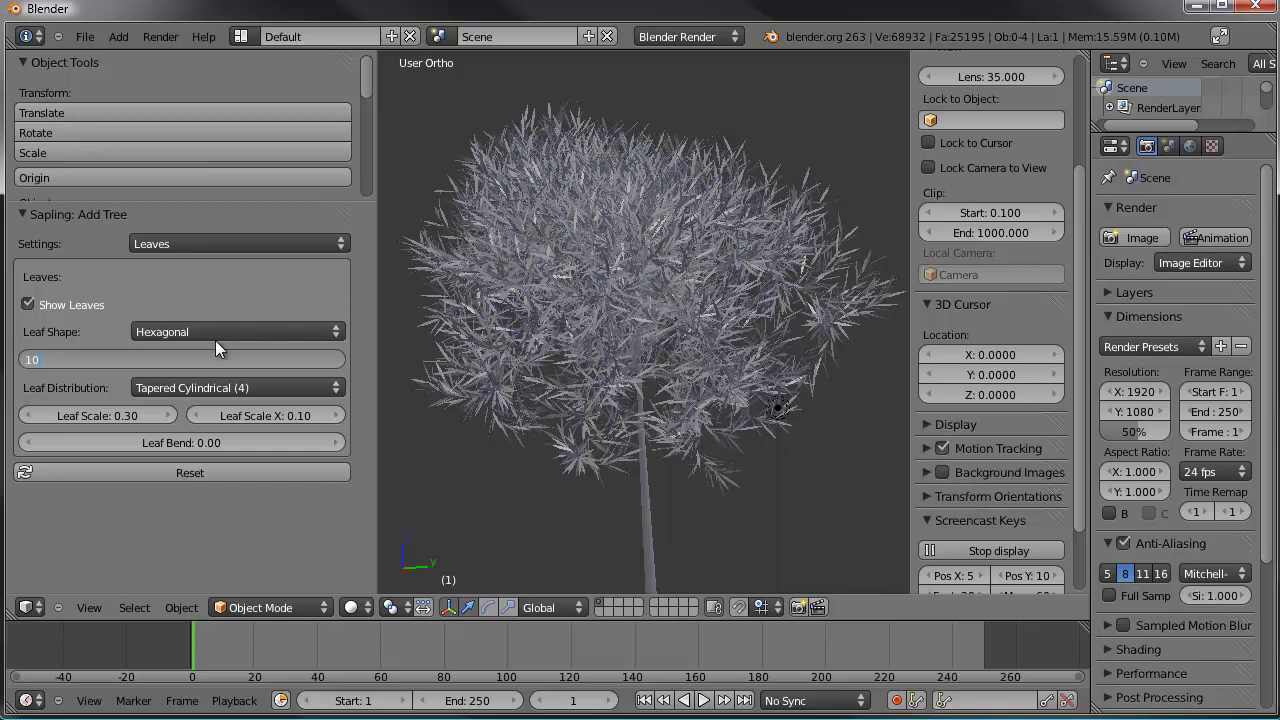
{"action": "key", "text": "Return"}
{"action": "middle_click_drag", "start_coordinate": [690, 352], "coordinate": [624, 279]}
{"action": "scroll", "coordinate": [703, 398], "scroll_direction": "up", "scroll_amount": 2}
{"action": "scroll", "coordinate": [705, 401], "scroll_direction": "down", "scroll_amount": 2}
{"action": "scroll", "coordinate": [610, 320], "scroll_direction": "up", "scroll_amount": 3}
{"action": "scroll", "coordinate": [595, 360], "scroll_direction": "up", "scroll_amount": 1}
{"action": "middle_click_drag", "start_coordinate": [595, 355], "coordinate": [661, 281], "text": "shift"}
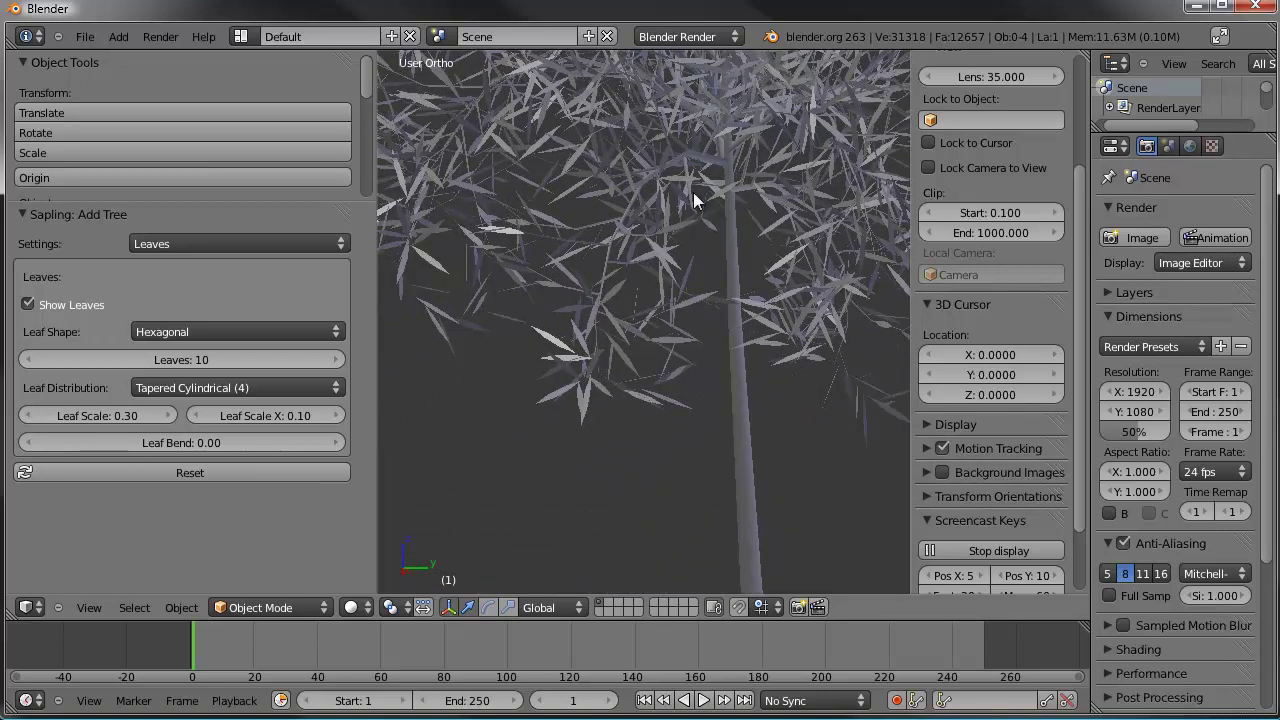
Step: Set the third-level Down Angle to 0 in the Branch Splitting settings and check the whole crown
{"action": "left_click", "coordinate": [197, 245]}
{"action": "left_click", "coordinate": [206, 179]}
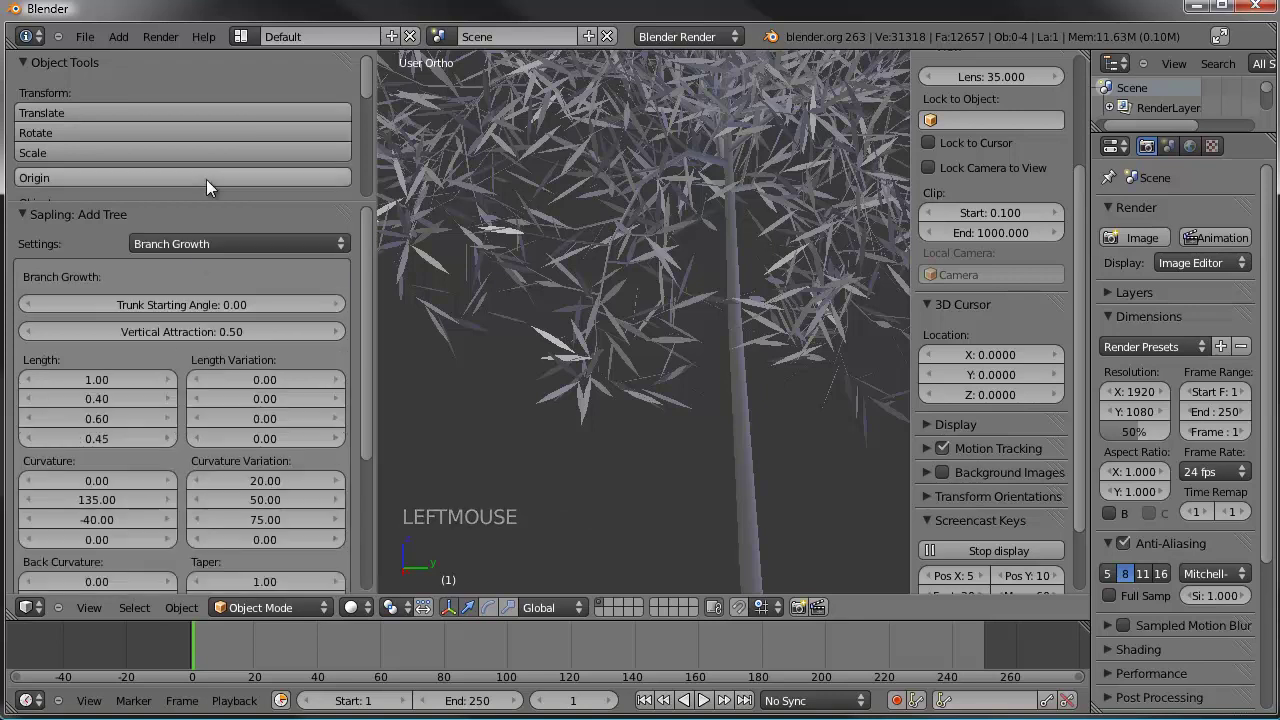
{"action": "left_click", "coordinate": [208, 238]}
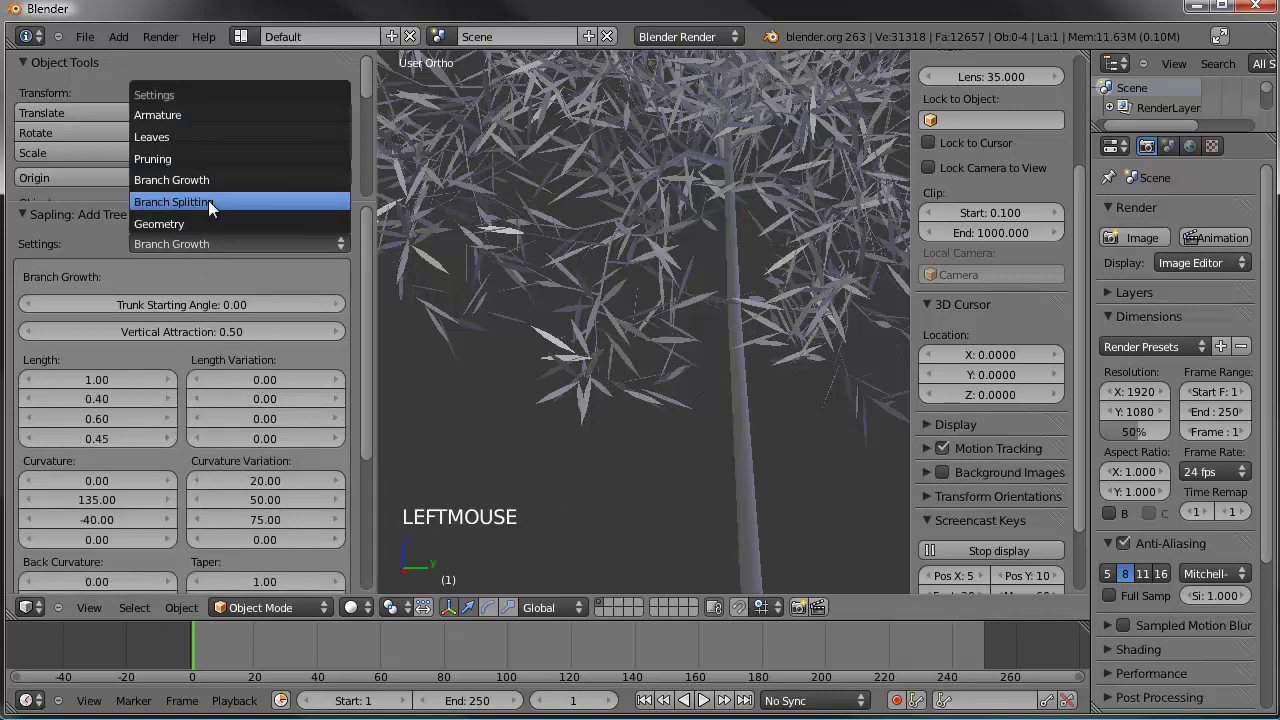
{"action": "left_click", "coordinate": [208, 201]}
{"action": "scroll", "coordinate": [163, 443], "scroll_direction": "down", "scroll_amount": 4}
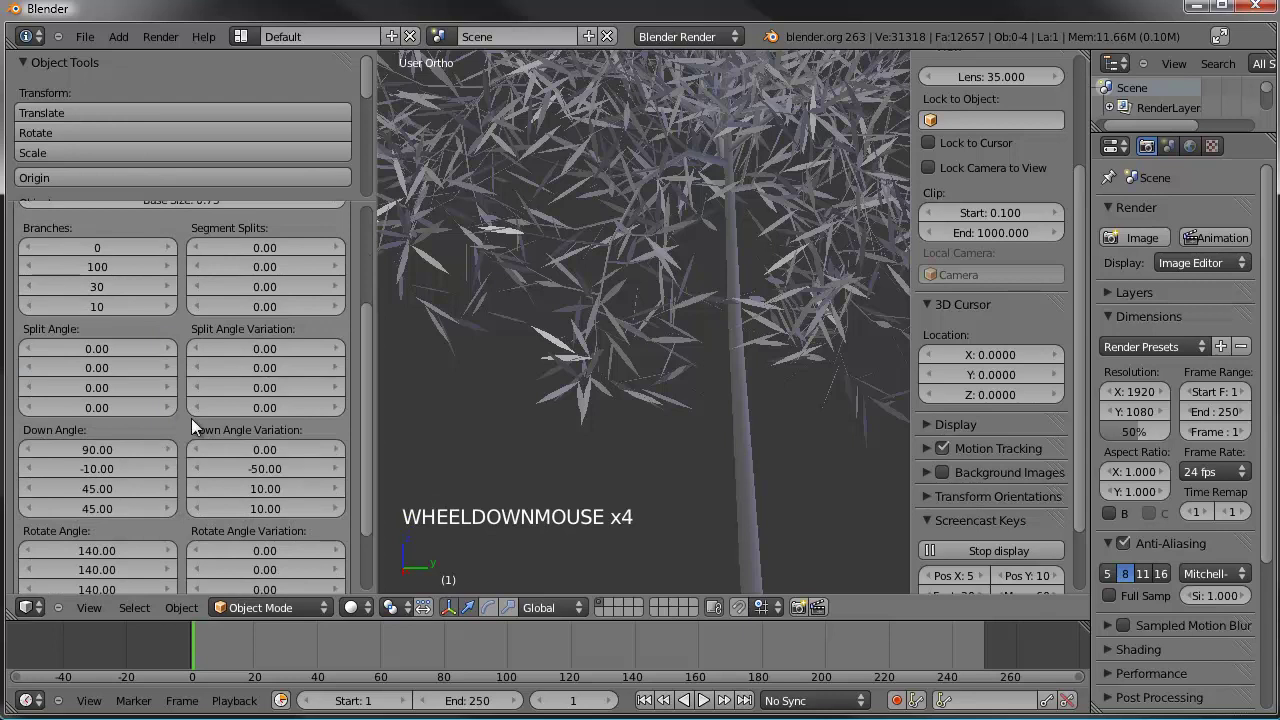
{"action": "left_click", "coordinate": [97, 487]}
{"action": "mouse_move", "coordinate": [87, 489]}
{"action": "left_mouse_down"}
{"action": "mouse_move", "coordinate": [69, 502]}
{"action": "mouse_move", "coordinate": [101, 486]}
{"action": "mouse_move", "coordinate": [71, 487]}
{"action": "left_mouse_up"}
{"action": "left_click", "coordinate": [71, 487]}
{"action": "type", "text": "0"}
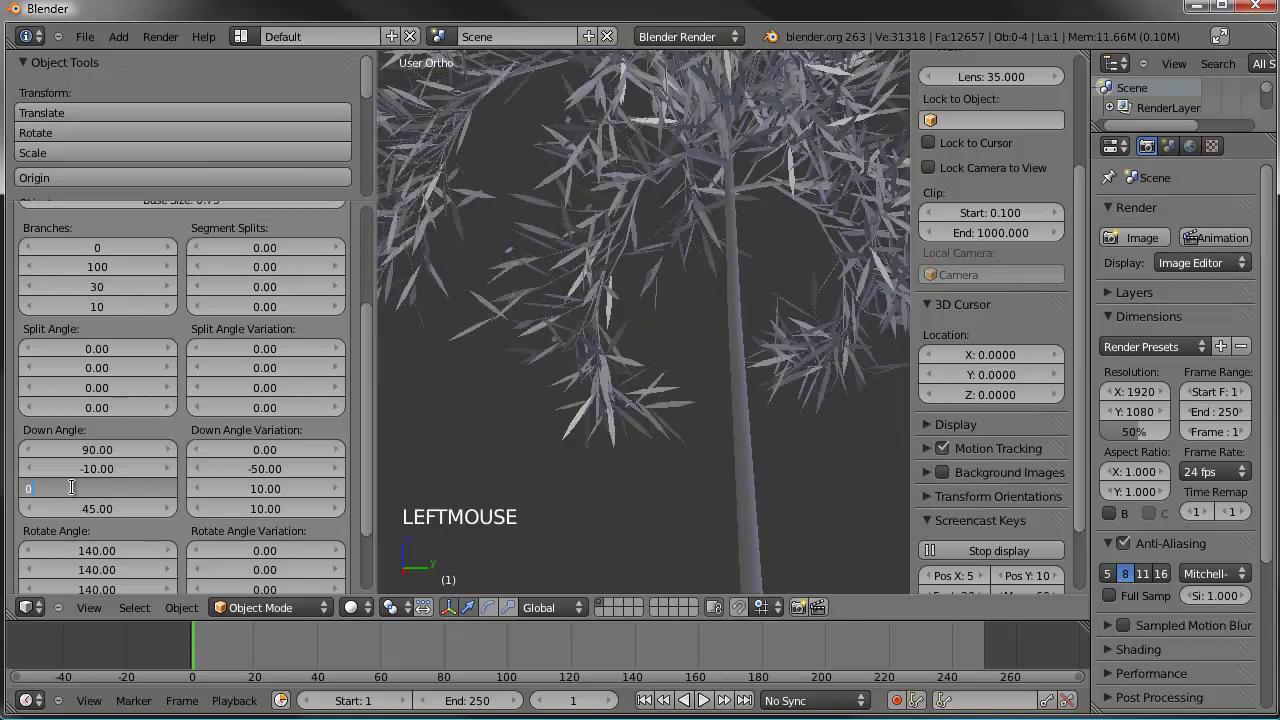
{"action": "key", "text": "Return"}
{"action": "scroll", "coordinate": [660, 300], "scroll_direction": "down", "scroll_amount": 5}
{"action": "middle_click_drag", "start_coordinate": [688, 263], "coordinate": [647, 305]}
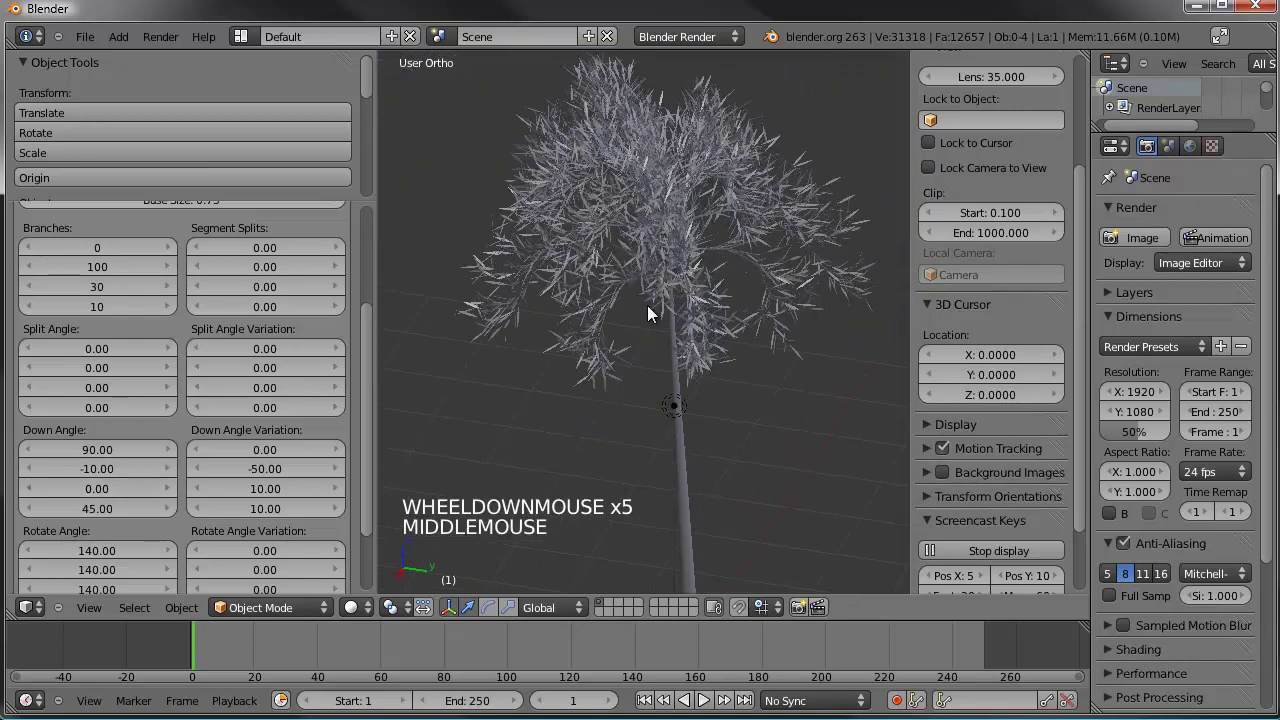
Step: Try a third-level Curvature of 15 in the Branch Growth settings and check the drooping branches
{"action": "scroll", "coordinate": [657, 295], "scroll_direction": "up", "scroll_amount": 5}
{"action": "scroll", "coordinate": [164, 212], "scroll_direction": "up", "scroll_amount": 4}
{"action": "scroll", "coordinate": [191, 233], "scroll_direction": "up", "scroll_amount": 1}
{"action": "left_click_drag", "start_coordinate": [191, 233], "coordinate": [205, 186]}
{"action": "scroll", "coordinate": [165, 400], "scroll_direction": "down", "scroll_amount": 2}
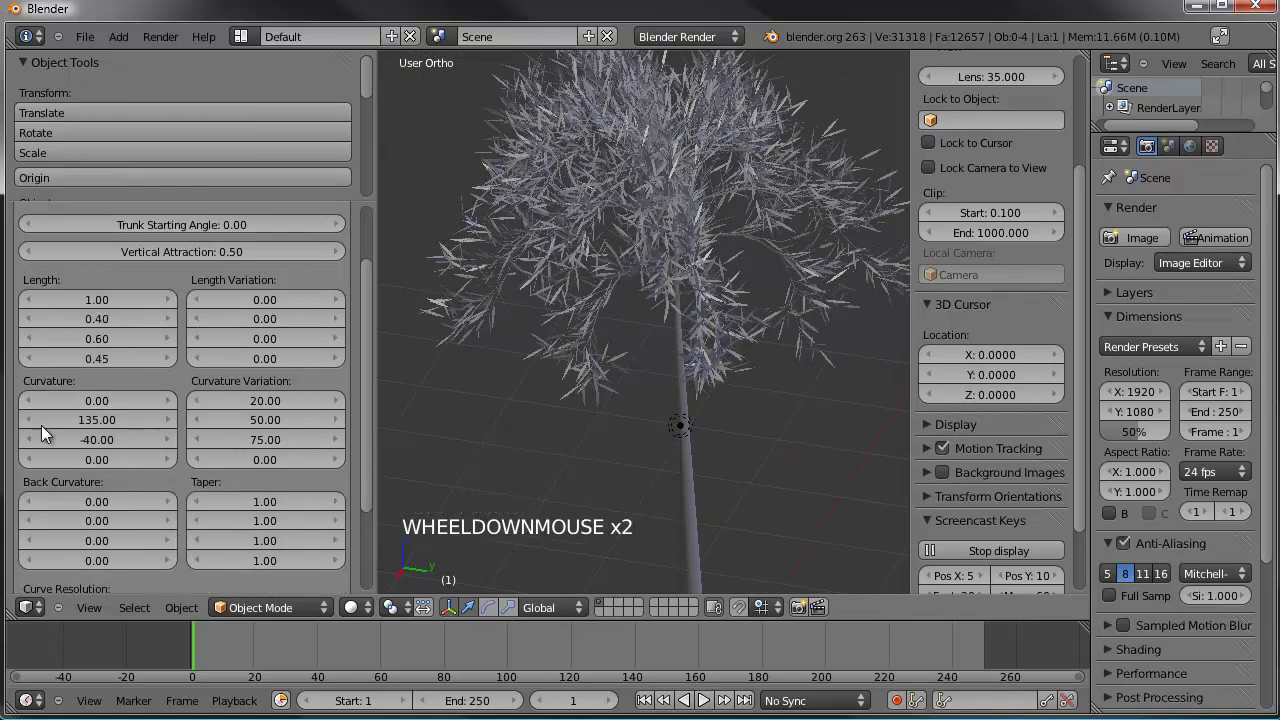
{"action": "left_click", "coordinate": [132, 439]}
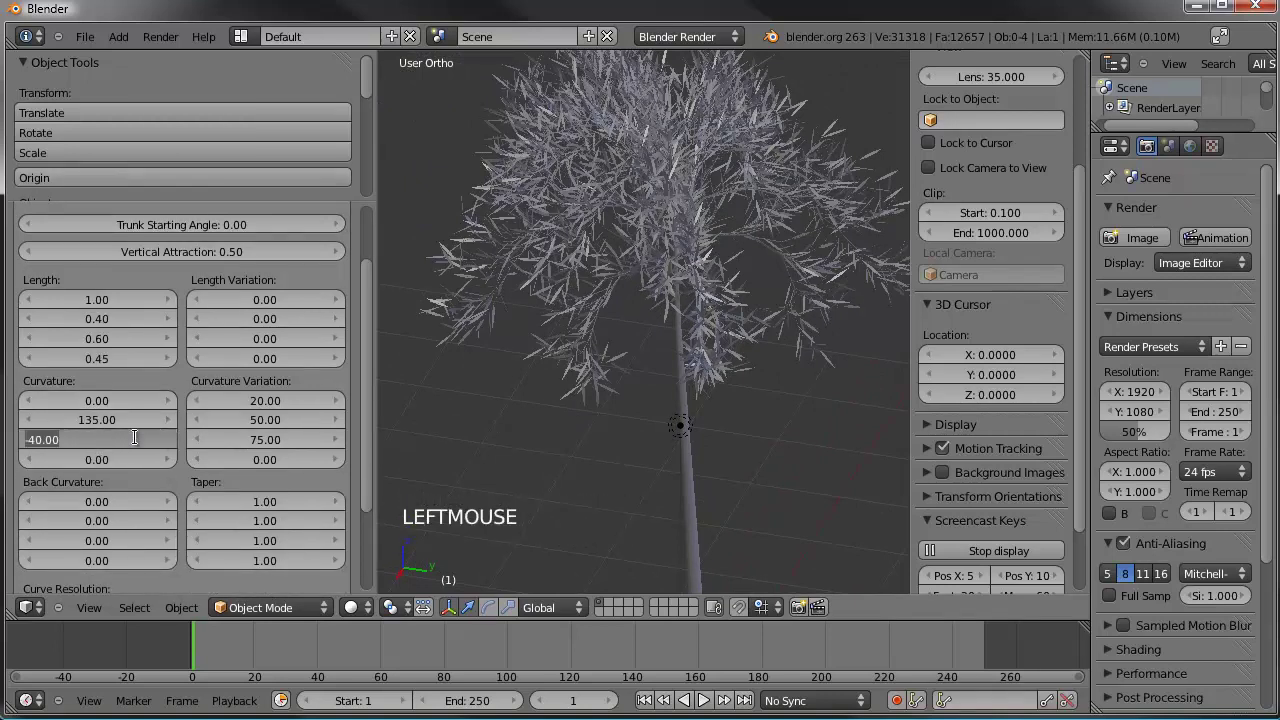
{"action": "type", "text": "15"}
{"action": "key", "text": "Return"}
{"action": "middle_click_drag", "start_coordinate": [785, 232], "coordinate": [702, 246]}
Step: Increase the third-level Curvature to 30 and check the whole tree from different angles
{"action": "left_click", "coordinate": [100, 433]}
{"action": "type", "text": "30"}
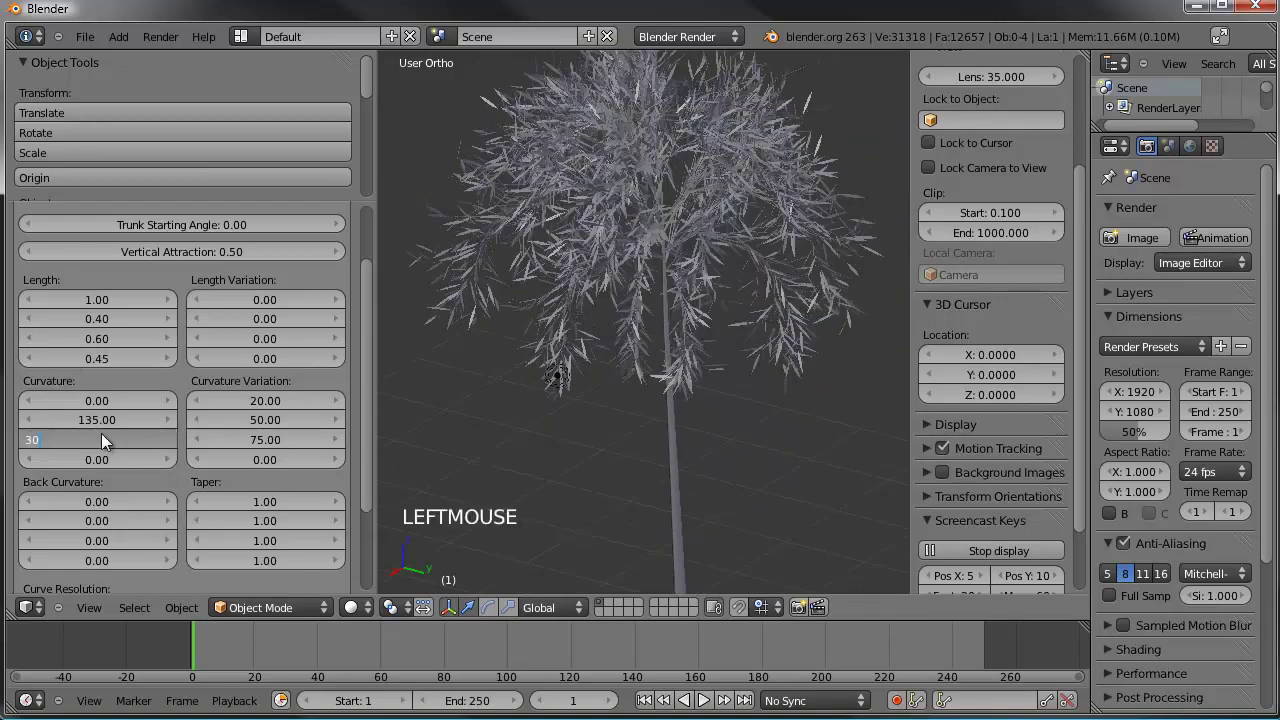
{"action": "key", "text": "Return"}
{"action": "middle_click_drag", "start_coordinate": [588, 305], "coordinate": [590, 303]}
{"action": "scroll", "coordinate": [737, 312], "scroll_direction": "down", "scroll_amount": 4}
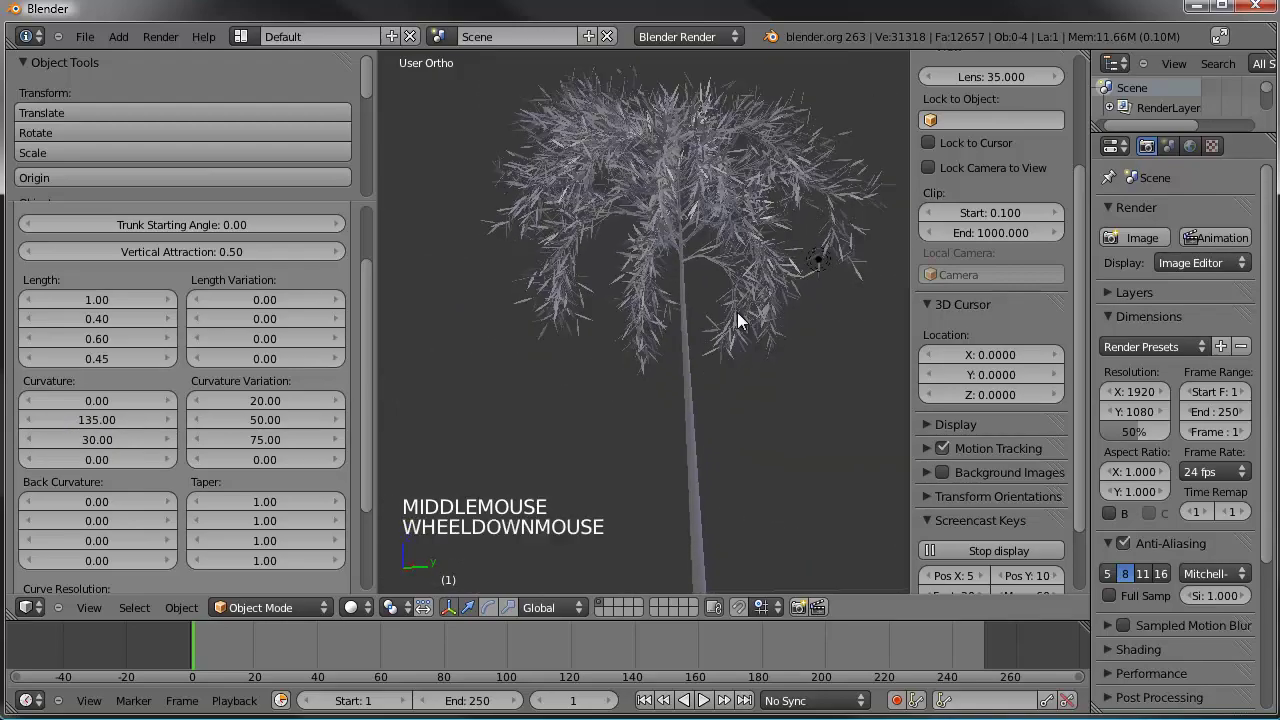
{"action": "mouse_move", "coordinate": [677, 344]}
{"action": "middle_mouse_down"}
{"action": "mouse_move", "coordinate": [648, 333]}
{"action": "mouse_move", "coordinate": [509, 404]}
{"action": "mouse_move", "coordinate": [754, 352]}
{"action": "mouse_move", "coordinate": [675, 378]}
{"action": "mouse_move", "coordinate": [561, 340]}
{"action": "mouse_move", "coordinate": [500, 425]}
{"action": "mouse_move", "coordinate": [544, 438]}
{"action": "mouse_move", "coordinate": [571, 386]}
{"action": "mouse_move", "coordinate": [625, 371]}
{"action": "mouse_move", "coordinate": [626, 323]}
{"action": "mouse_move", "coordinate": [720, 318]}
{"action": "mouse_move", "coordinate": [690, 330]}
{"action": "middle_mouse_up"}
{"action": "scroll", "coordinate": [671, 322], "scroll_direction": "up", "scroll_amount": 4}
{"action": "scroll", "coordinate": [622, 372], "scroll_direction": "down", "scroll_amount": 2}
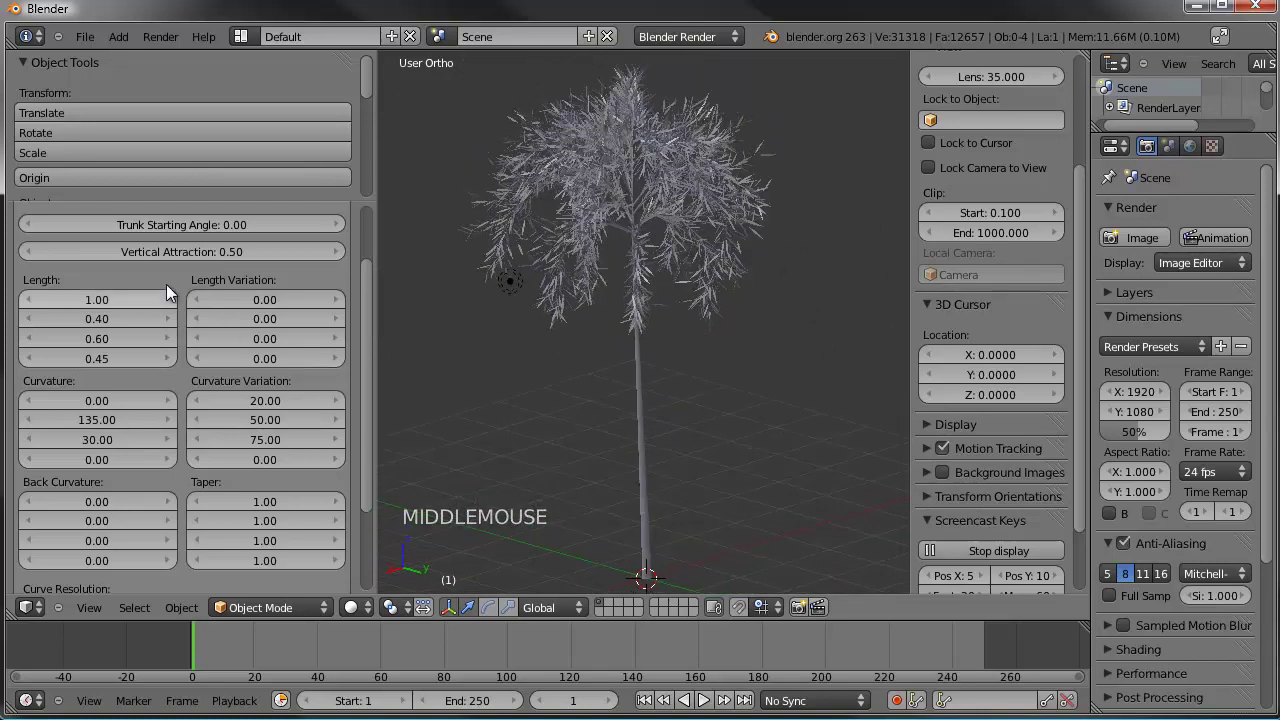
Step: Set the number of Leaves to 15 in the Leaves settings and check the finished crown
{"action": "scroll", "coordinate": [168, 270], "scroll_direction": "up", "scroll_amount": 8}
{"action": "left_click", "coordinate": [187, 241]}
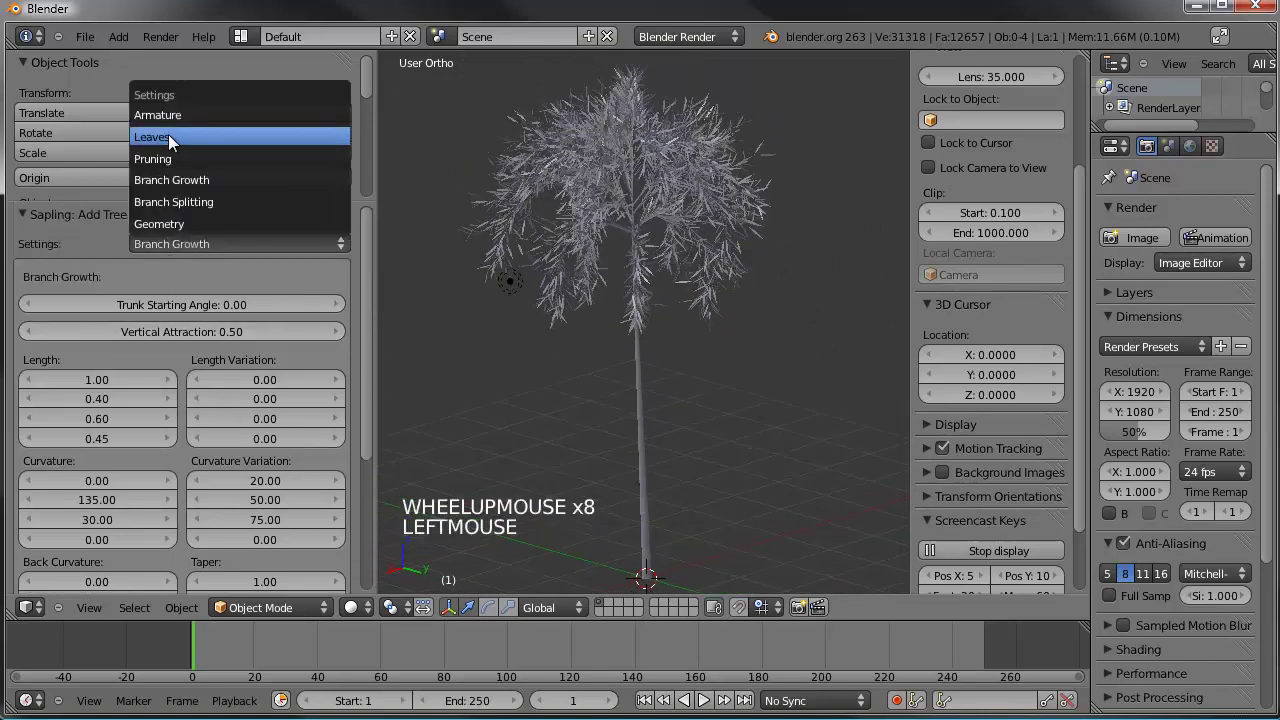
{"action": "left_click", "coordinate": [168, 136]}
{"action": "left_click", "coordinate": [193, 358]}
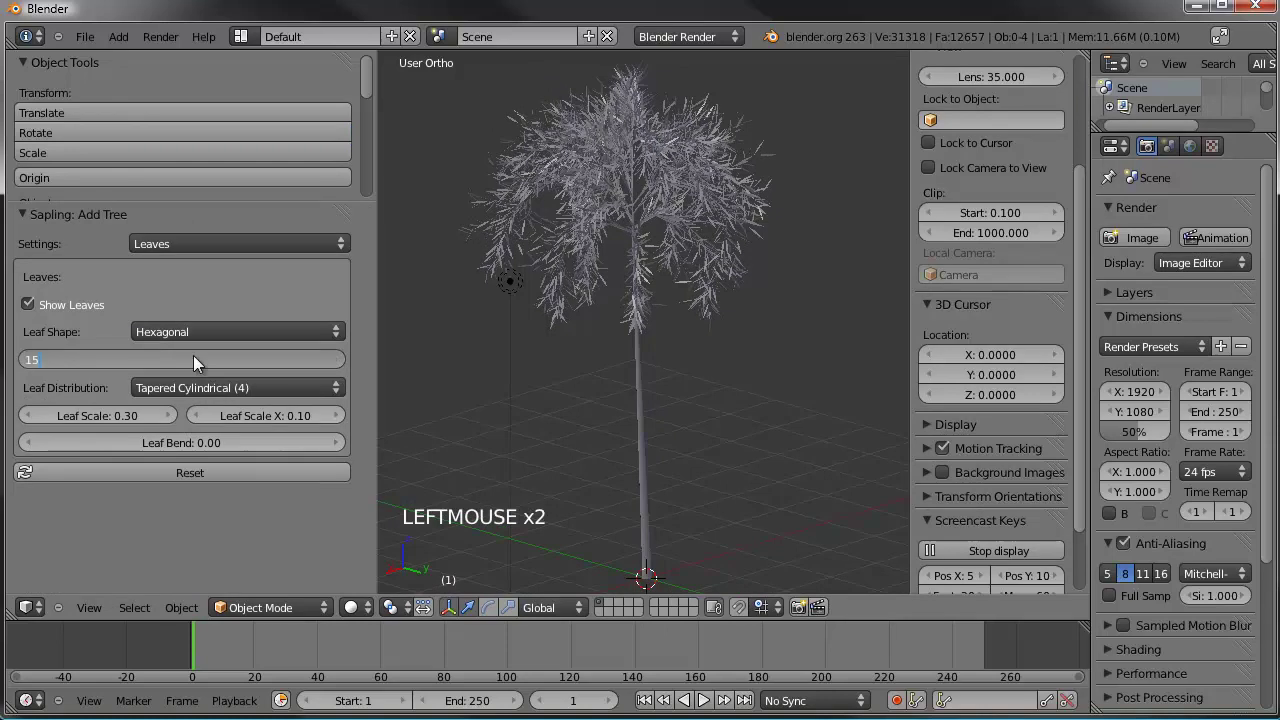
{"action": "middle_click_drag", "start_coordinate": [654, 198], "coordinate": [600, 370]}
{"action": "middle_click_drag", "start_coordinate": [600, 370], "coordinate": [669, 318]}
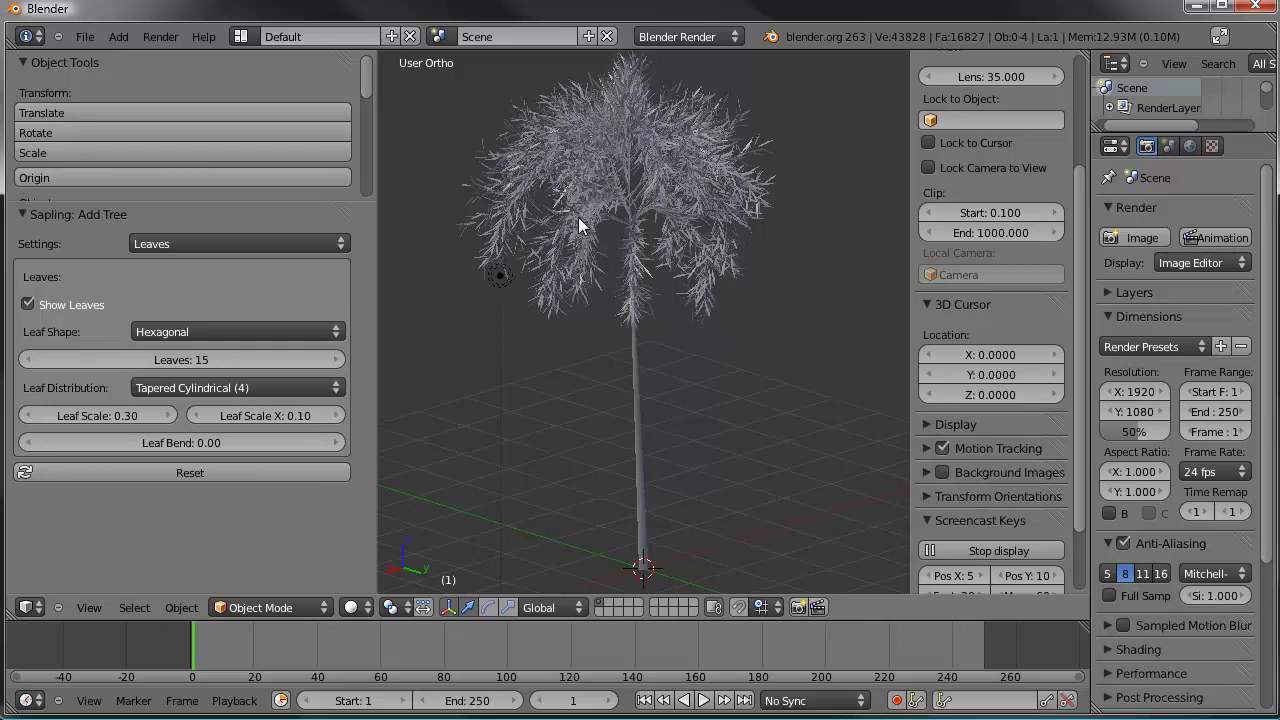
Step: Check the crown from another angle and look through the Geometry settings of the Sapling tree
{"action": "middle_click_drag", "start_coordinate": [578, 217], "coordinate": [605, 245]}
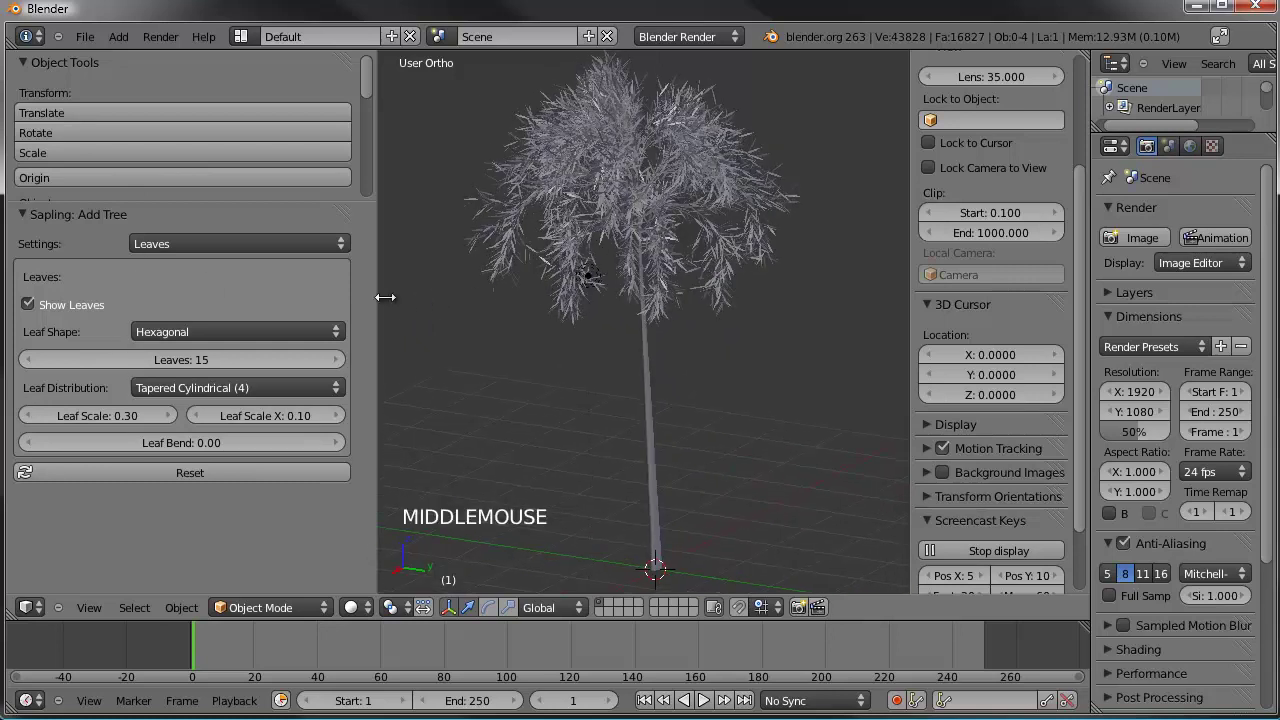
{"action": "scroll", "coordinate": [276, 250], "scroll_direction": "up", "scroll_amount": 1}
{"action": "left_click", "coordinate": [277, 244]}
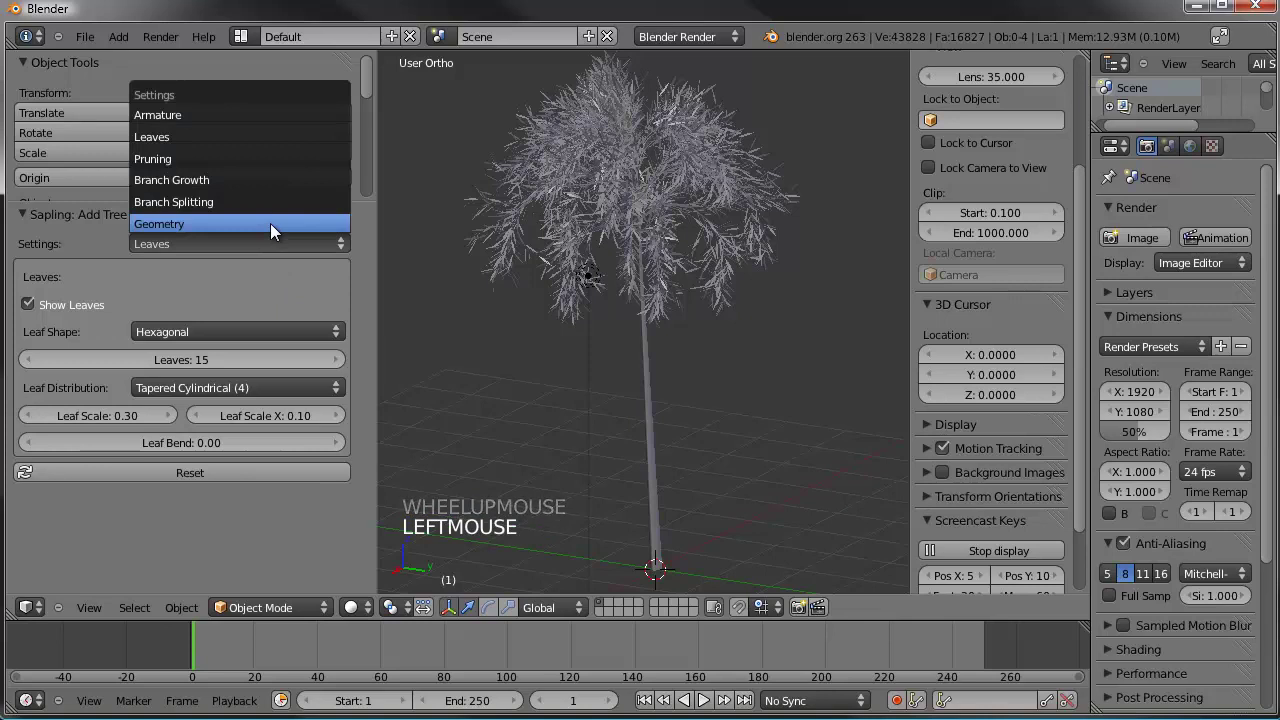
{"action": "left_click", "coordinate": [270, 223]}
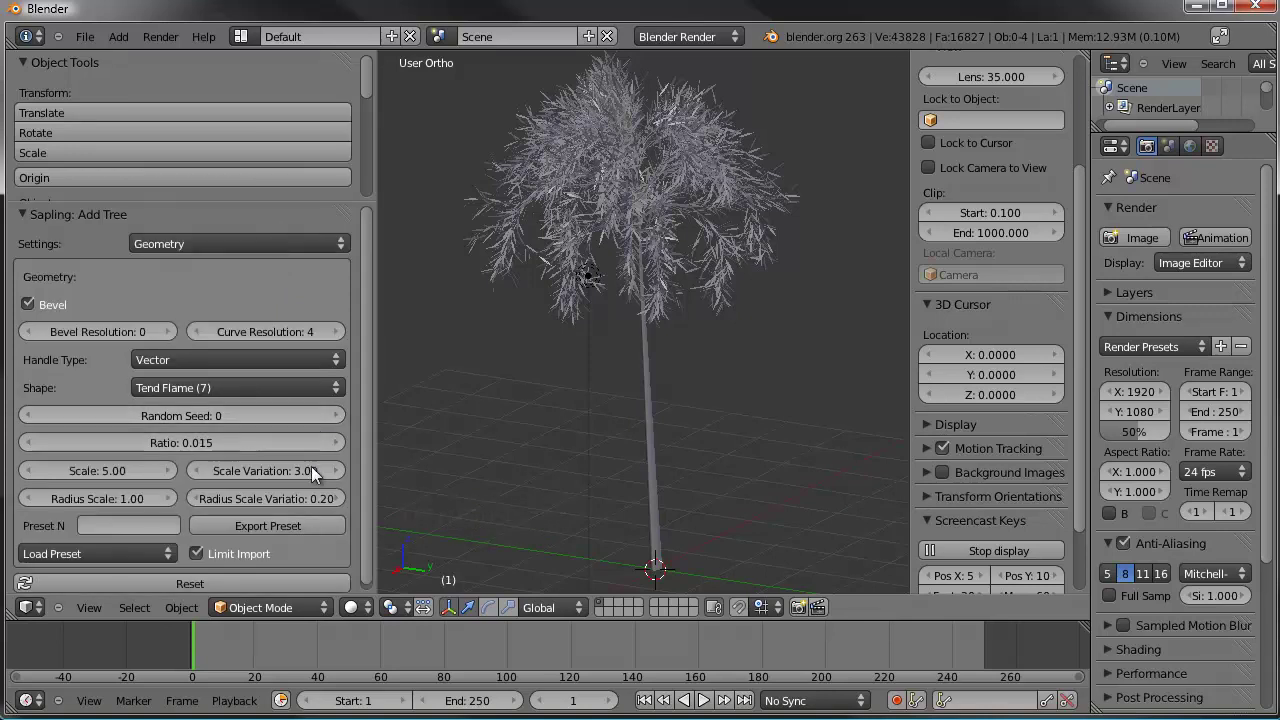
{"action": "scroll", "coordinate": [245, 479], "scroll_direction": "down", "scroll_amount": 5}
{"action": "scroll", "coordinate": [245, 479], "scroll_direction": "up", "scroll_amount": 4}
Step: Try a first-level Split Angle of 152.4 in the Branch Splitting settings and set it back to 0
{"action": "left_click", "coordinate": [220, 243]}
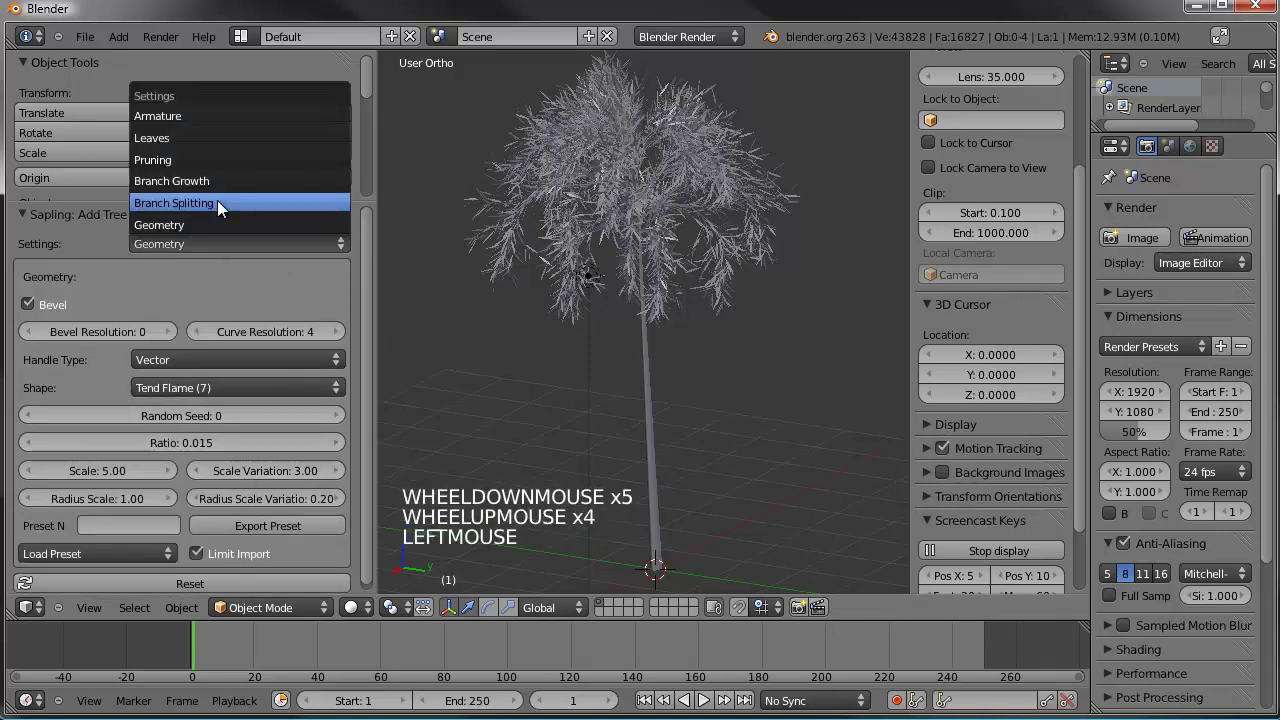
{"action": "left_click", "coordinate": [217, 202]}
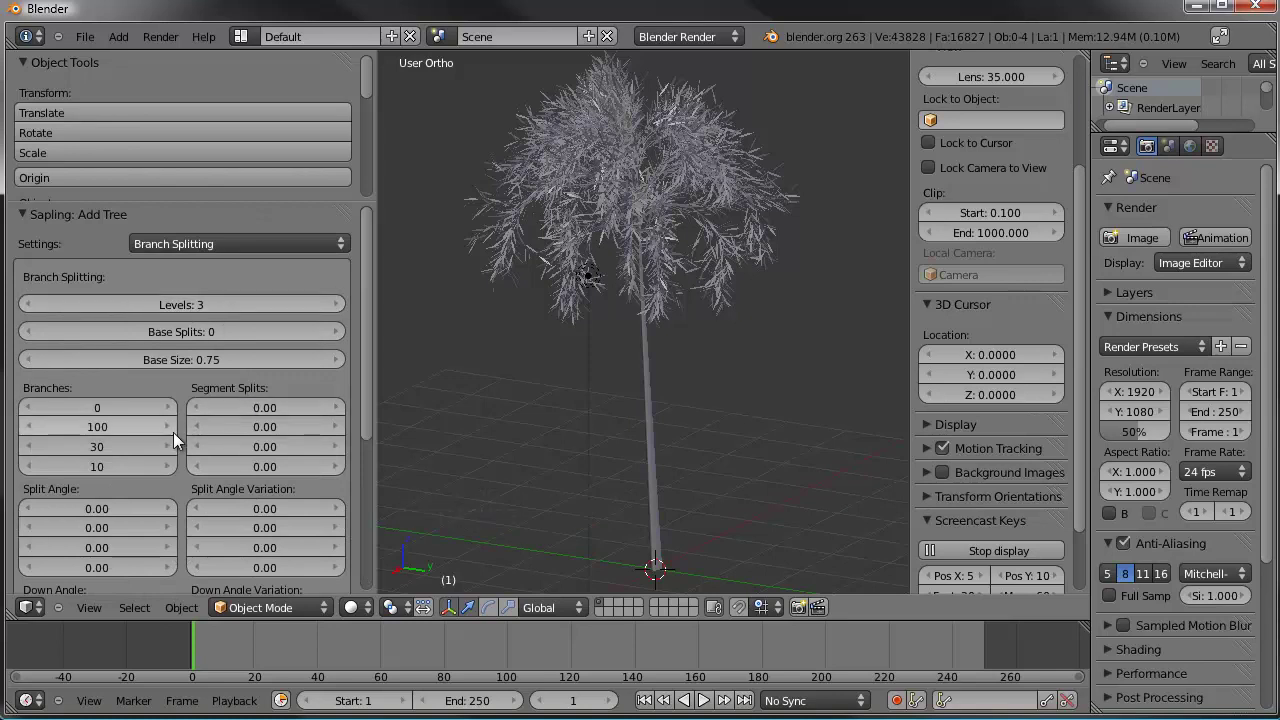
{"action": "scroll", "coordinate": [167, 447], "scroll_direction": "down", "scroll_amount": 2}
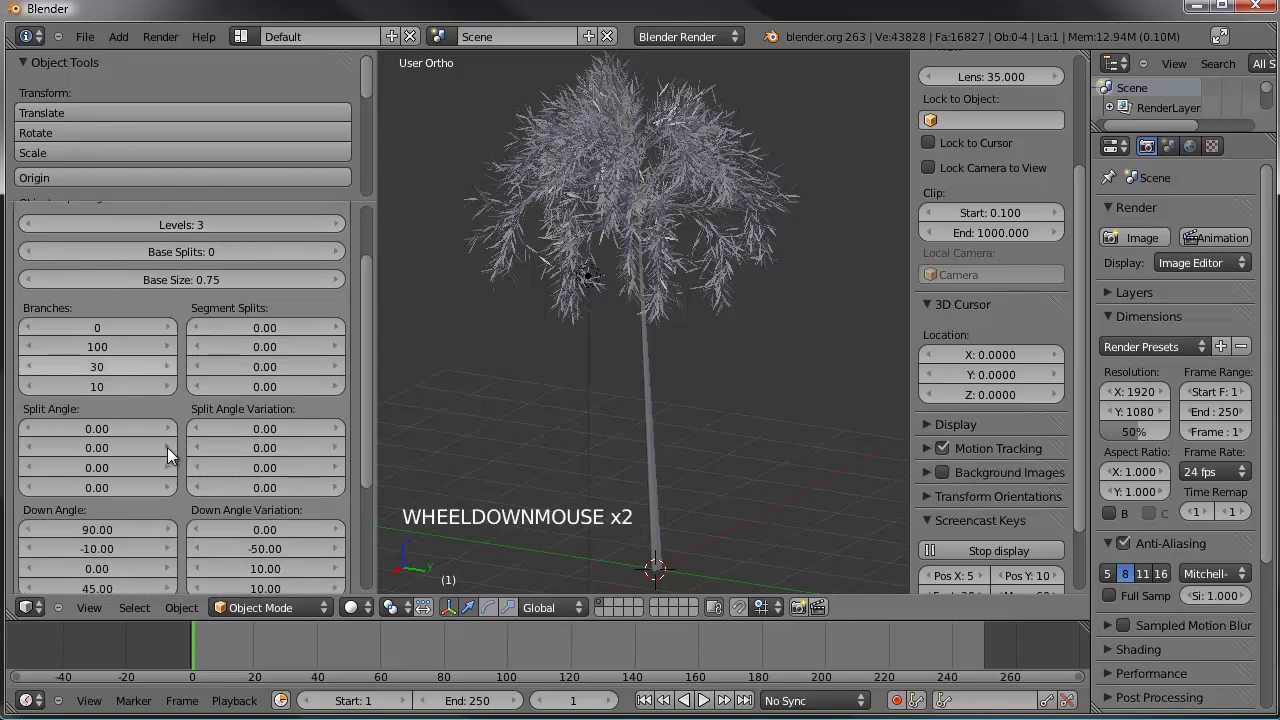
{"action": "left_click", "coordinate": [102, 426]}
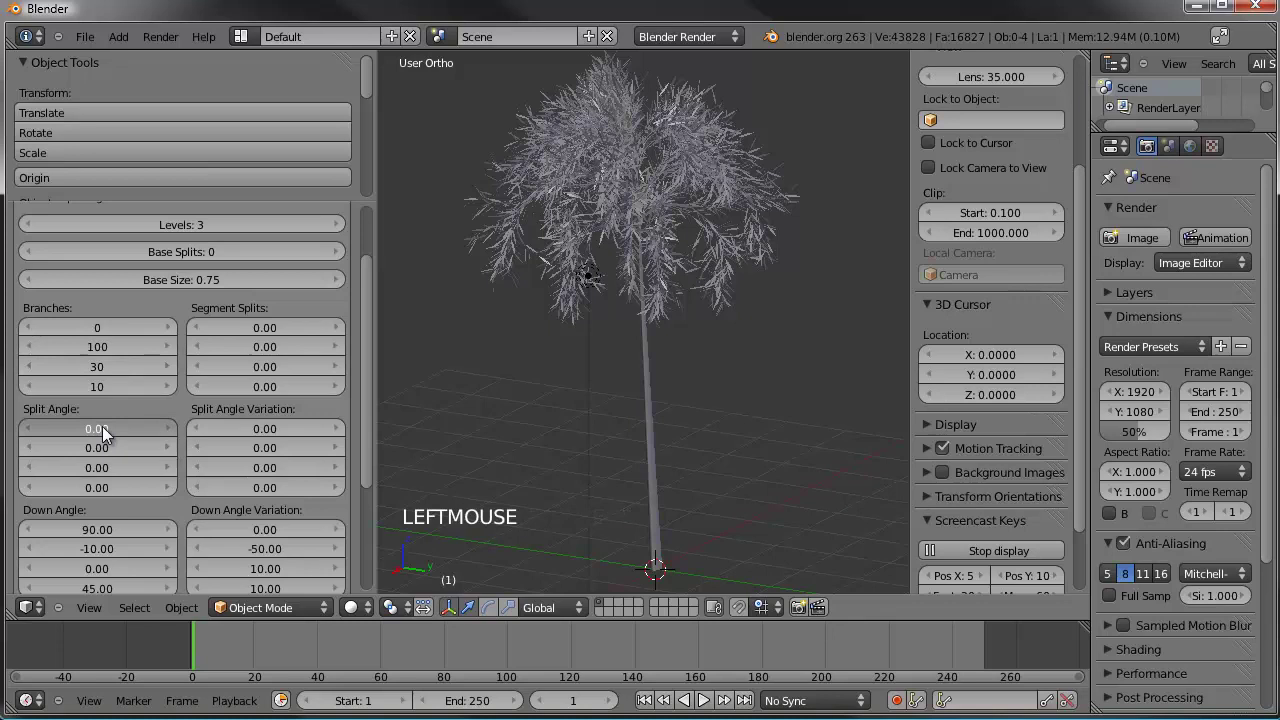
{"action": "left_click_drag", "start_coordinate": [109, 426], "coordinate": [189, 404]}
{"action": "scroll", "coordinate": [179, 403], "scroll_direction": "up", "scroll_amount": 1}
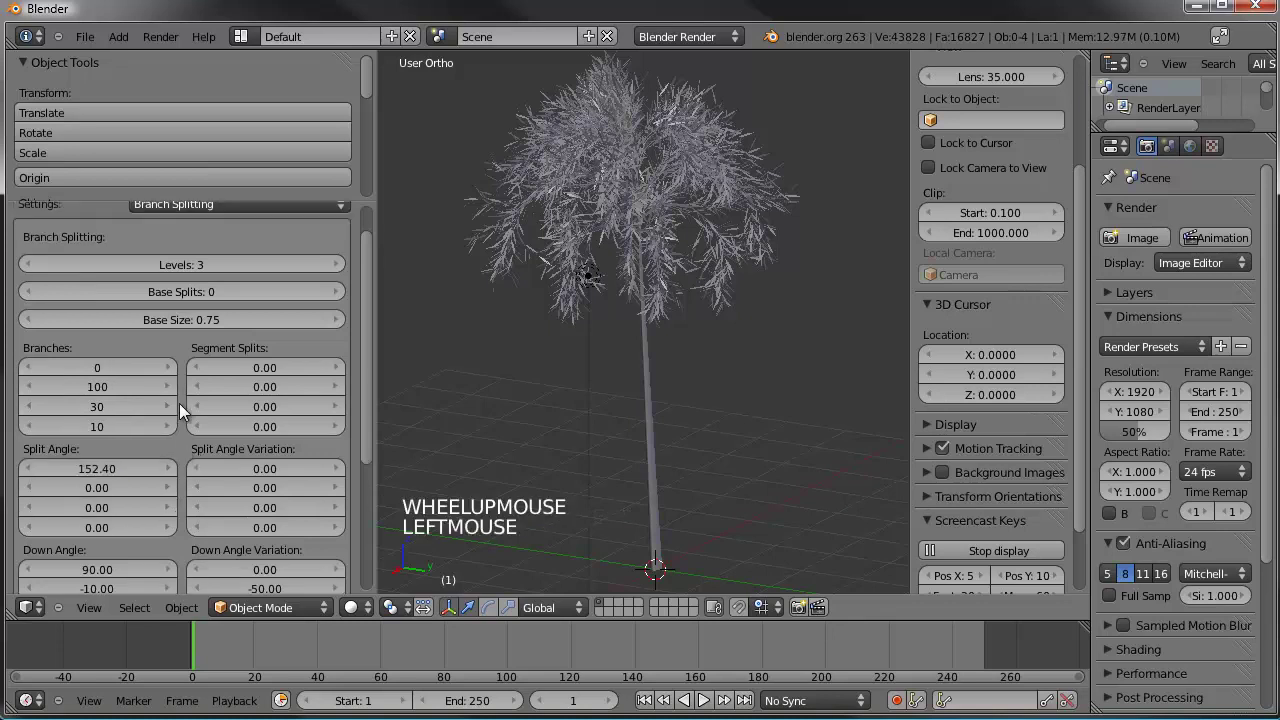
{"action": "double_click", "coordinate": [102, 467]}
{"action": "type", "text": "0"}
{"action": "key", "text": "Return"}
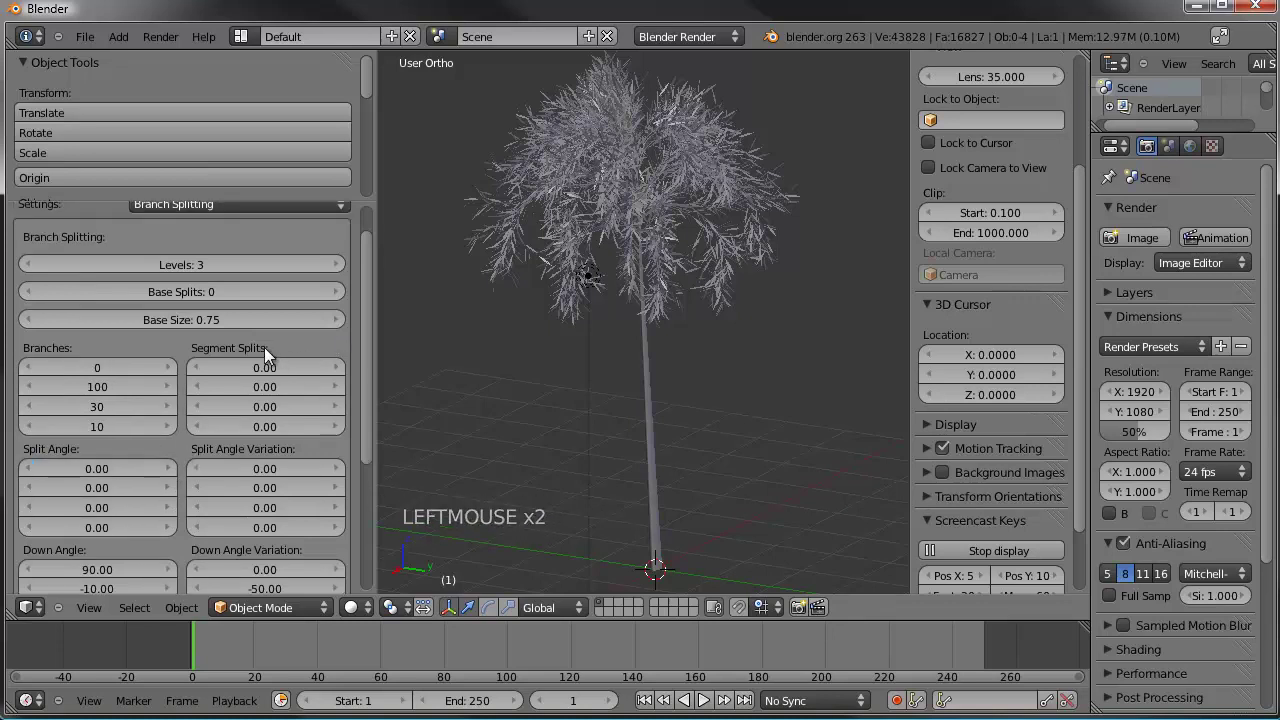
Step: Open the Branch Growth settings and examine the trunk and crown from different angles
{"action": "scroll", "coordinate": [230, 343], "scroll_direction": "up", "scroll_amount": 3}
{"action": "left_click", "coordinate": [227, 246]}
{"action": "left_click", "coordinate": [215, 181]}
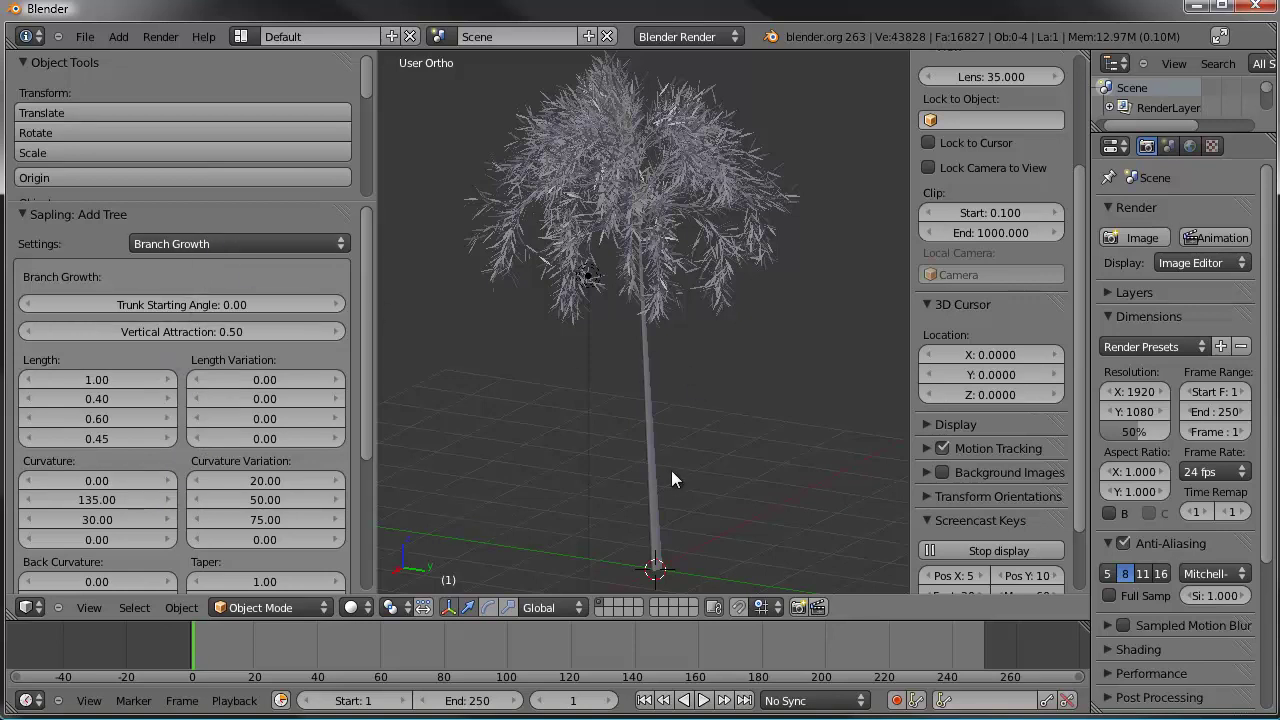
{"action": "middle_click_drag", "start_coordinate": [664, 308], "coordinate": [731, 150]}
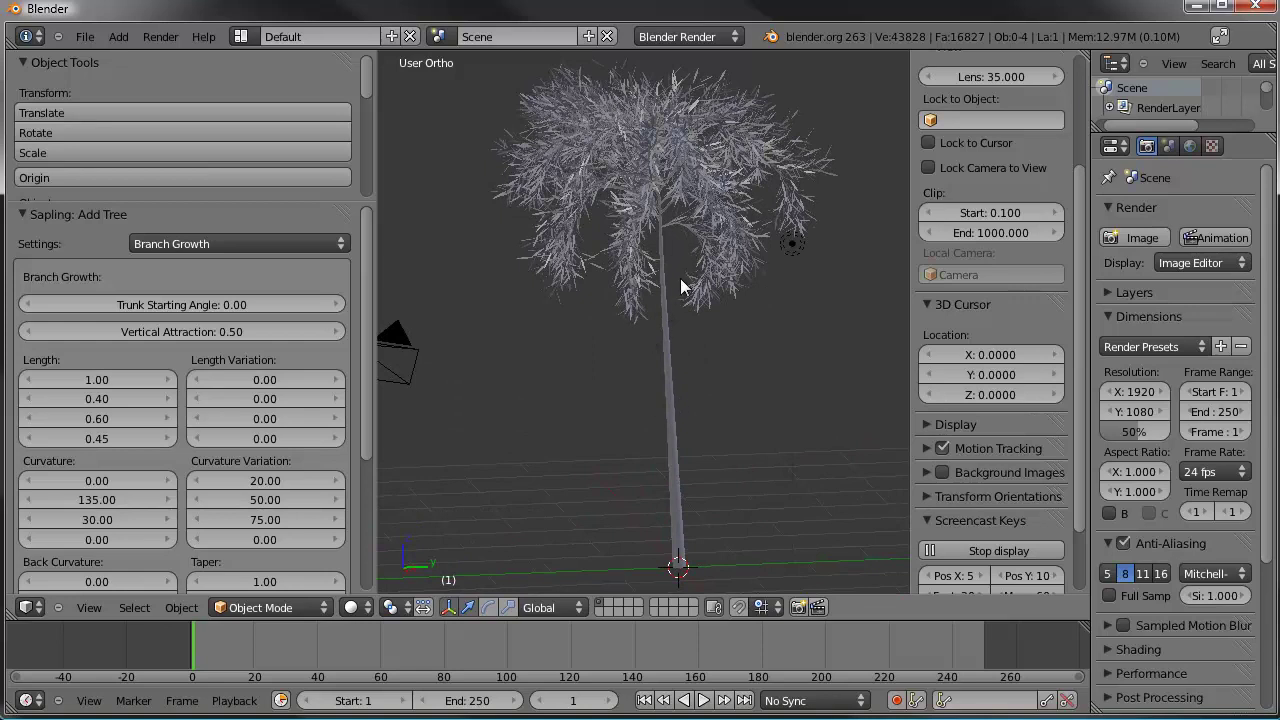
{"action": "scroll", "coordinate": [685, 288], "scroll_direction": "down", "scroll_amount": 2}
{"action": "middle_click_drag", "start_coordinate": [694, 303], "coordinate": [785, 255]}
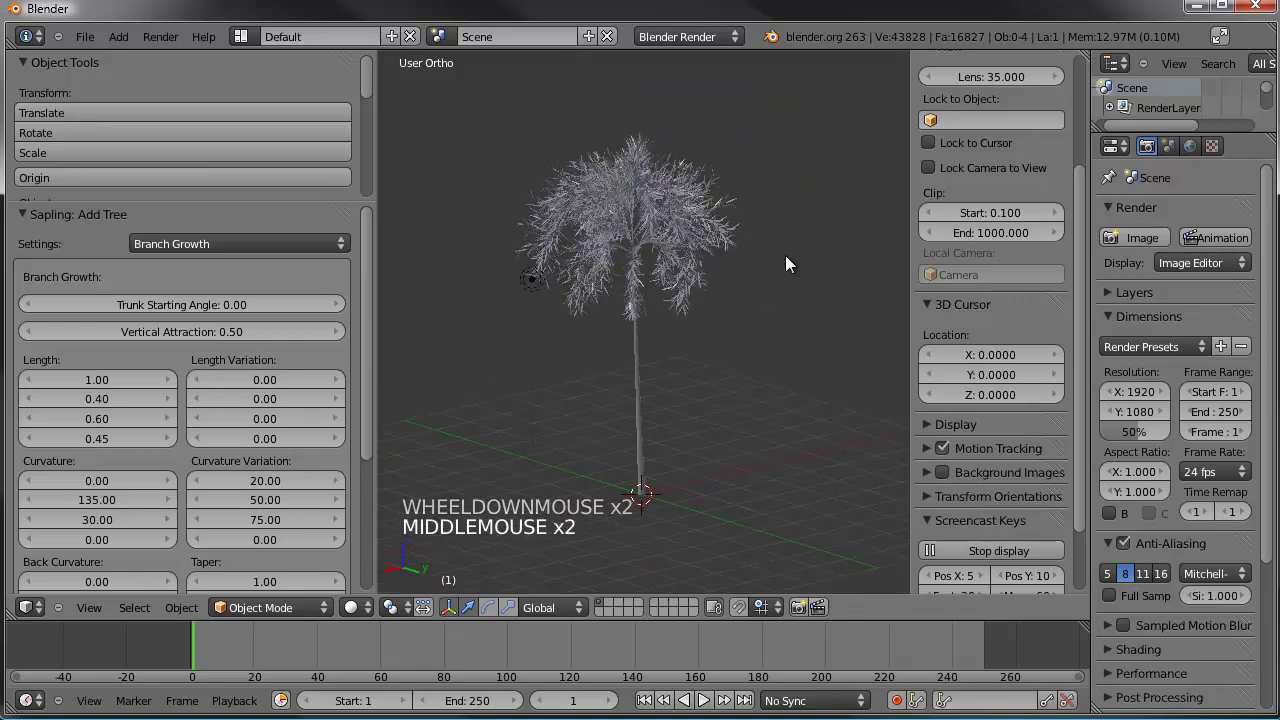
{"action": "middle_click_drag", "start_coordinate": [677, 323], "coordinate": [727, 168]}
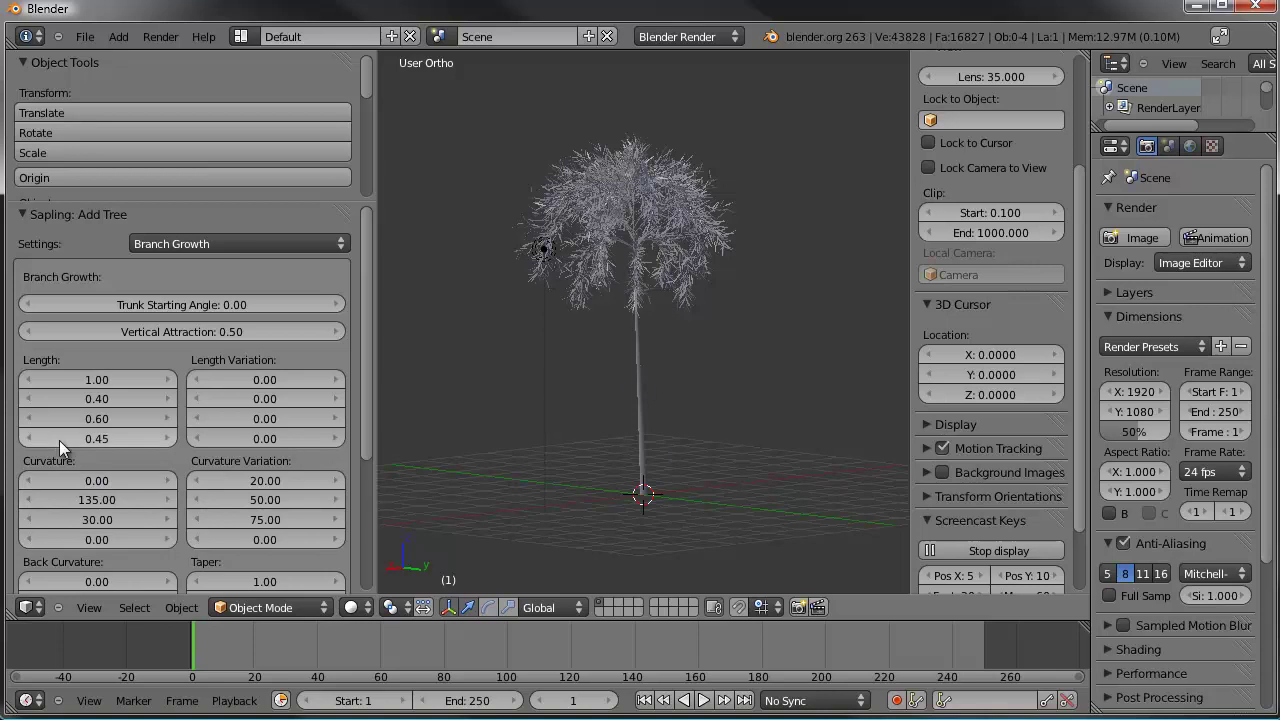
Step: Try a first-level Curvature of 36.27 to bend the trunk
{"action": "left_click", "coordinate": [173, 481]}
{"action": "left_click", "coordinate": [173, 480]}
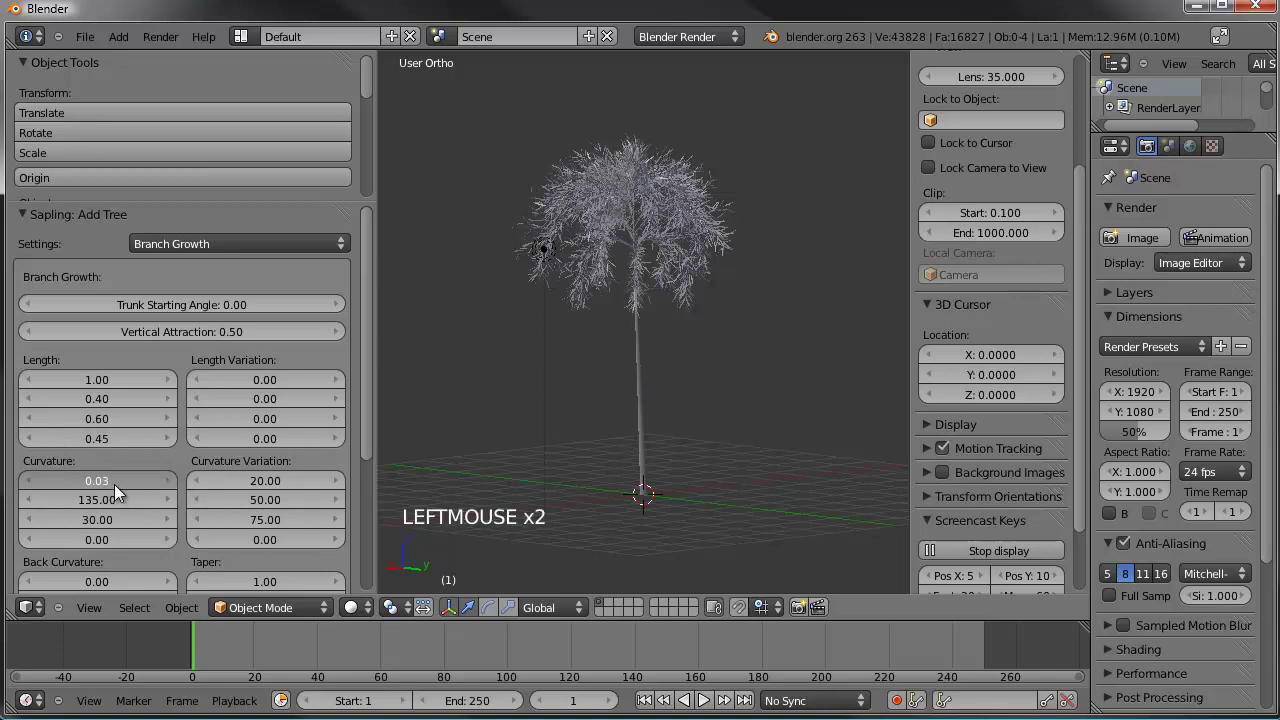
{"action": "type", "text": "25.95"}
{"action": "key", "text": "Return"}
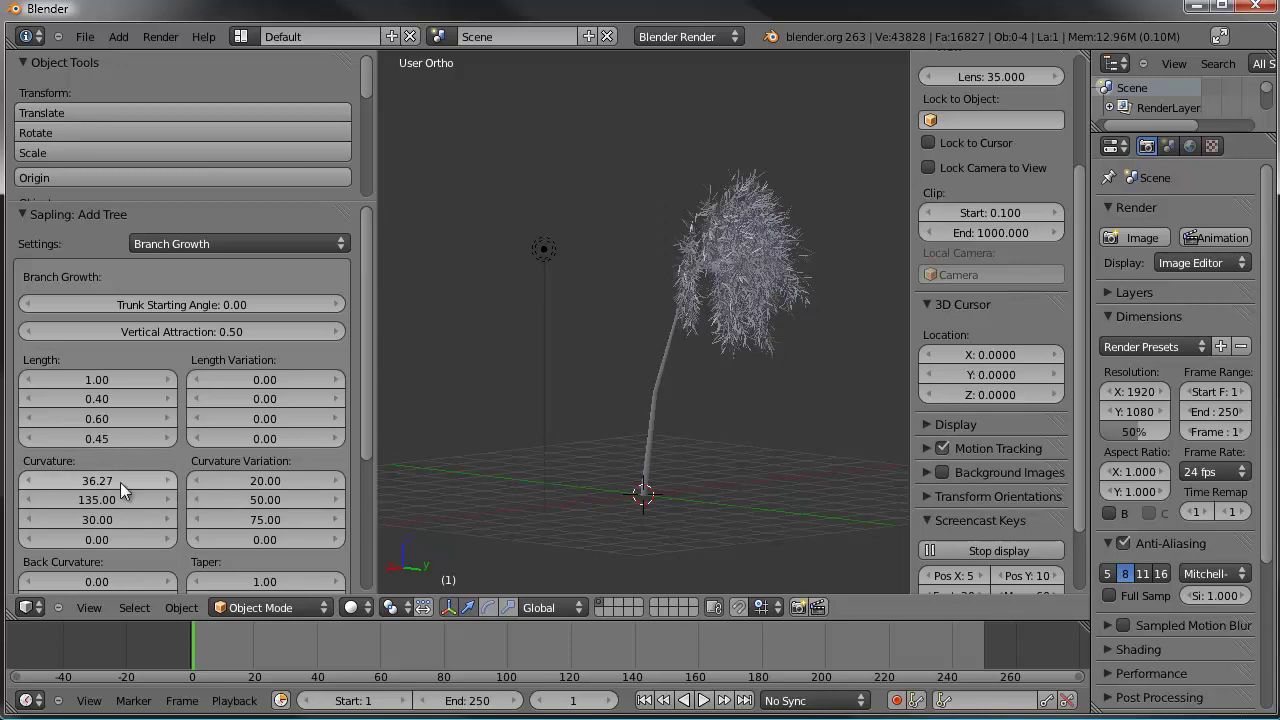
Step: Set the first-level Curvature to 10 and check the trunk's bend from another angle
{"action": "left_click", "coordinate": [96, 481]}
{"action": "type", "text": "10"}
{"action": "key", "text": "Return"}
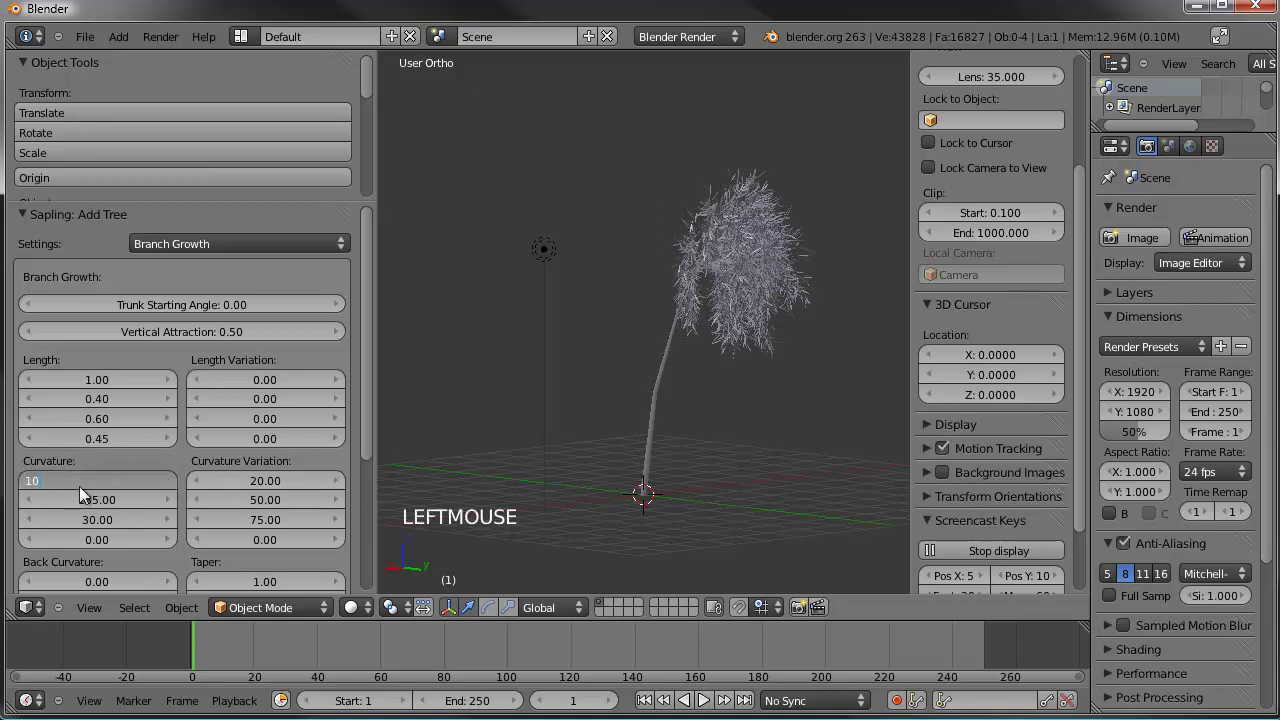
{"action": "middle_click_drag", "start_coordinate": [600, 260], "coordinate": [865, 215]}
{"action": "scroll", "coordinate": [668, 254], "scroll_direction": "up", "scroll_amount": 2}
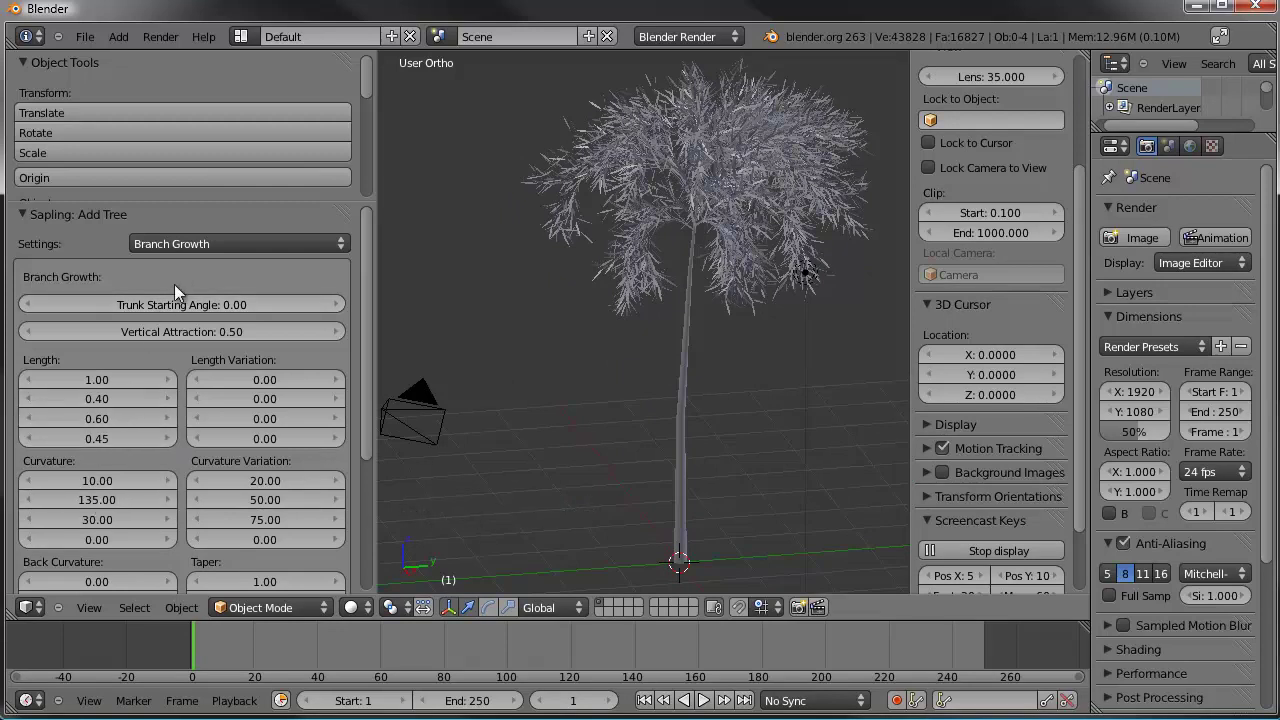
Step: Set both the second-level and third-level branch Length to 0.3 and check the crown's shape
{"action": "left_click", "coordinate": [161, 396]}
{"action": "type", "text": "0.3"}
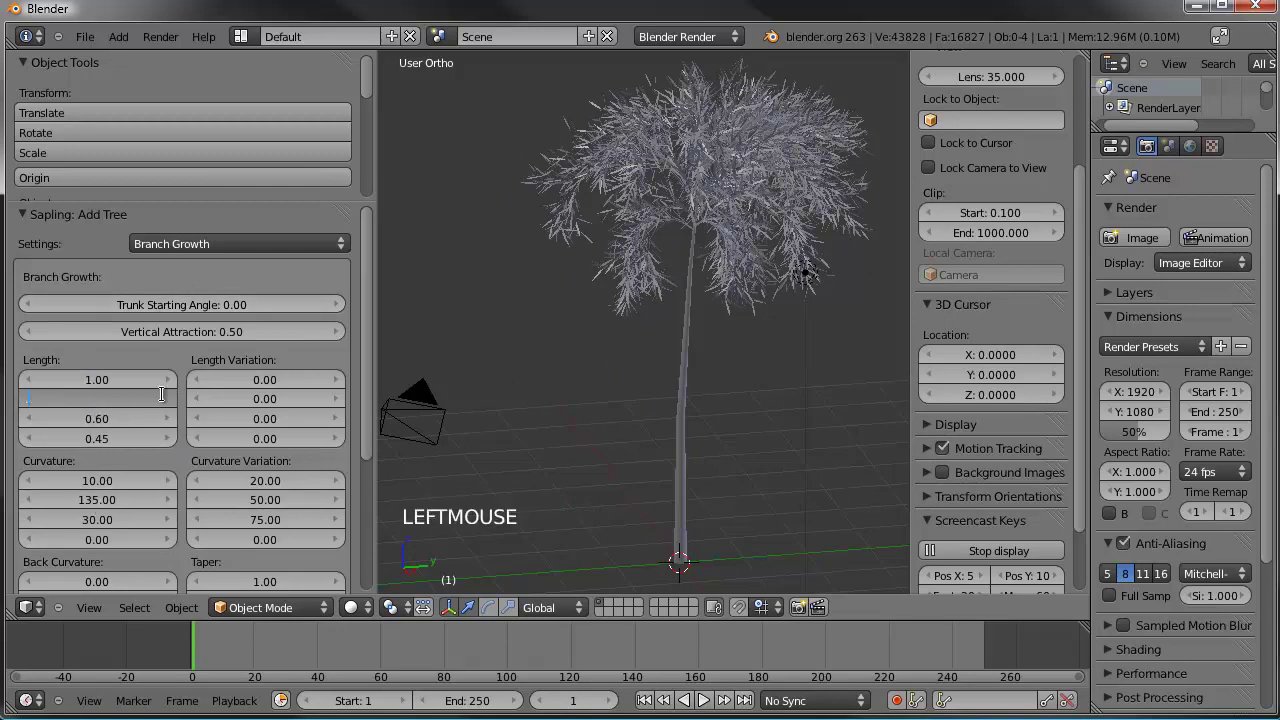
{"action": "key", "text": "Return"}
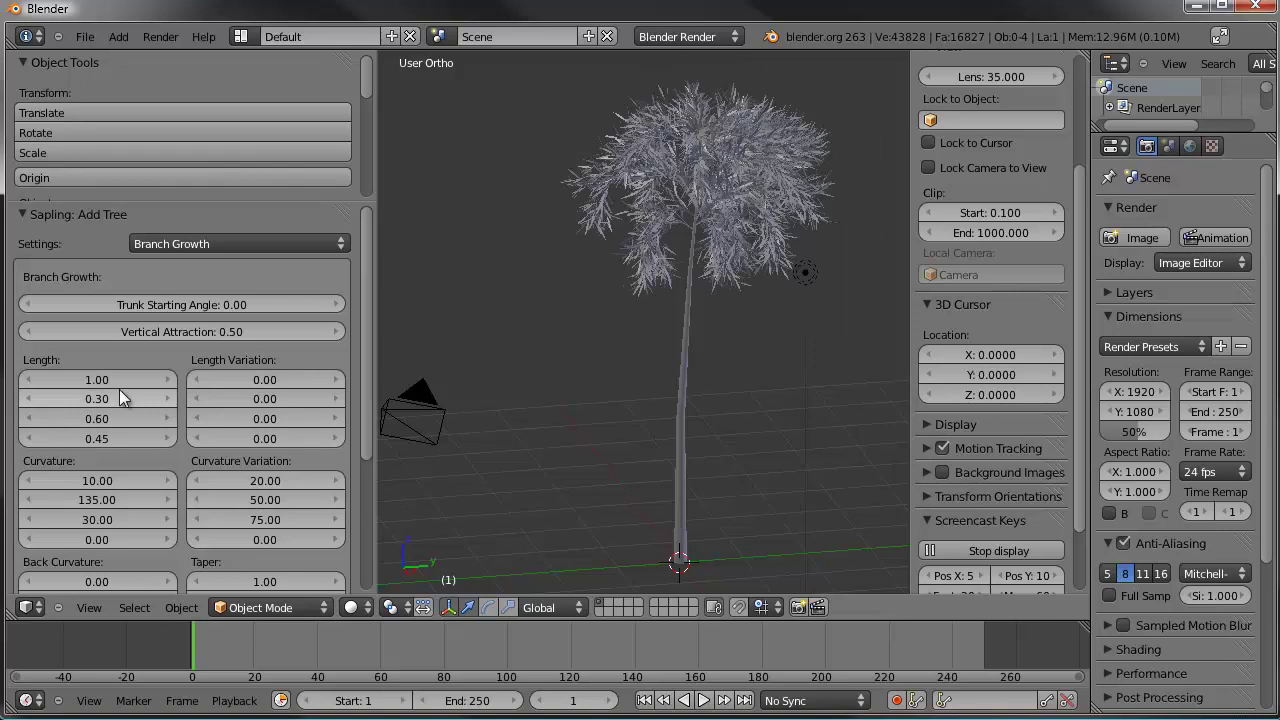
{"action": "left_click", "coordinate": [94, 420]}
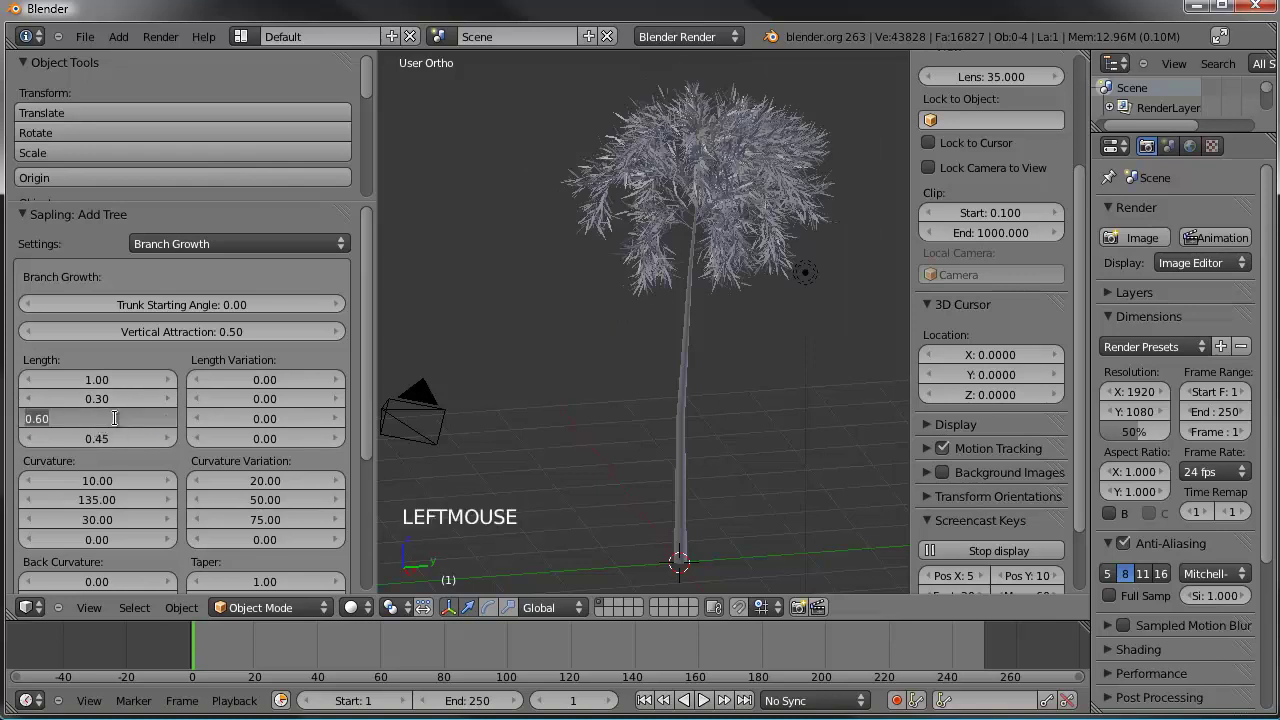
{"action": "type", "text": "0.3"}
{"action": "key", "text": "Return"}
{"action": "middle_click_drag", "start_coordinate": [600, 255], "coordinate": [527, 215]}
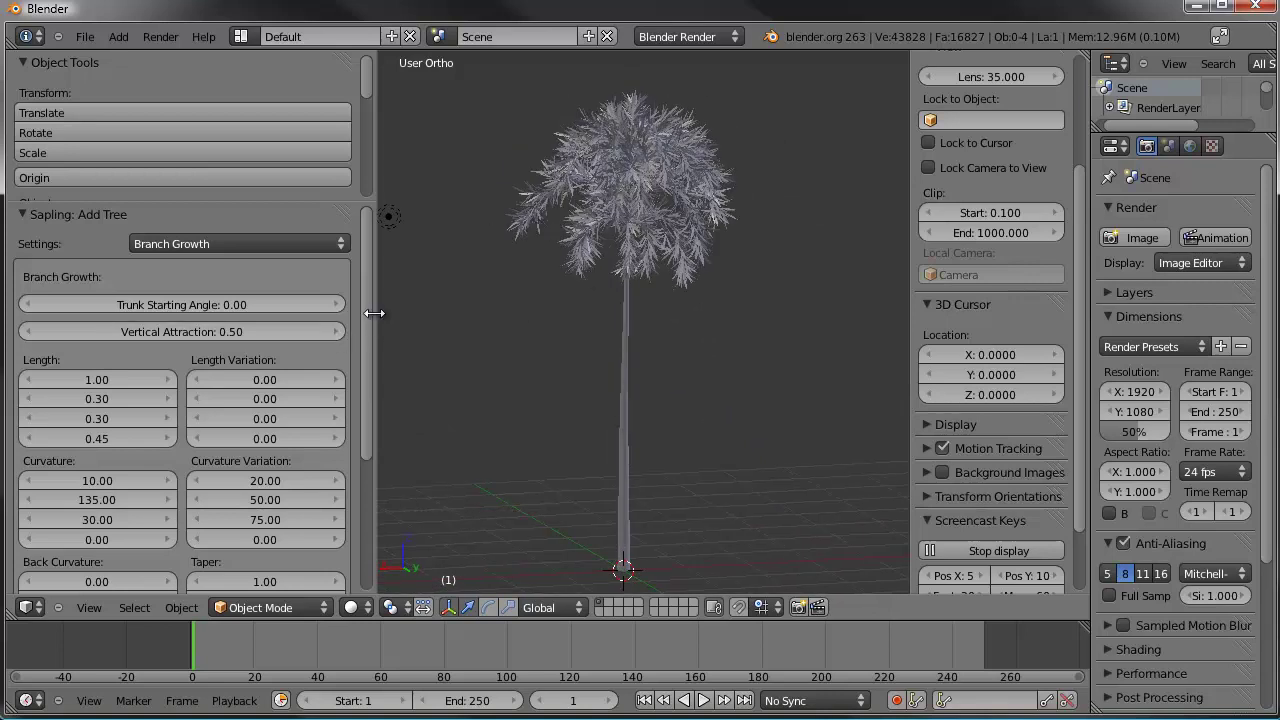
Step: Select the tree and rearrange the workspace with a narrower tool shelf and a wider properties area
{"action": "left_click_drag", "start_coordinate": [374, 309], "coordinate": [285, 310]}
{"action": "scroll", "coordinate": [471, 275], "scroll_direction": "down", "scroll_amount": 2}
{"action": "middle_click_drag", "start_coordinate": [471, 275], "coordinate": [705, 298], "text": "shift"}
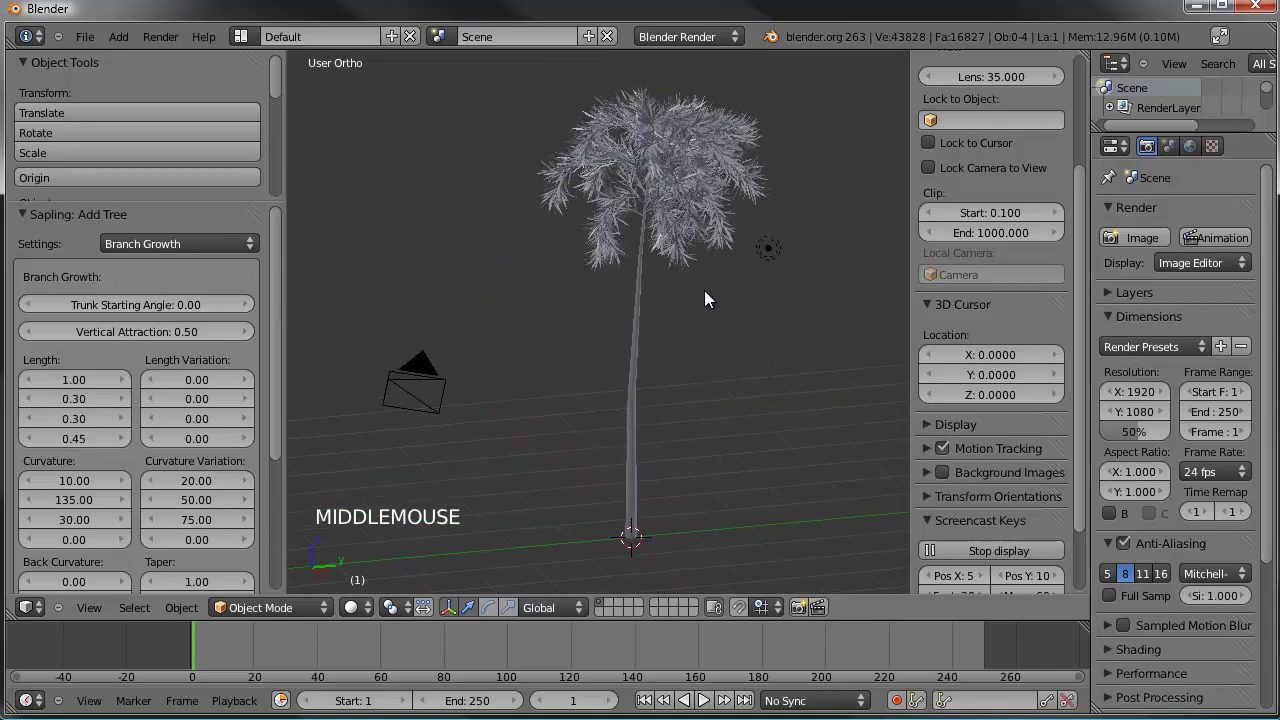
{"action": "right_click", "coordinate": [639, 306]}
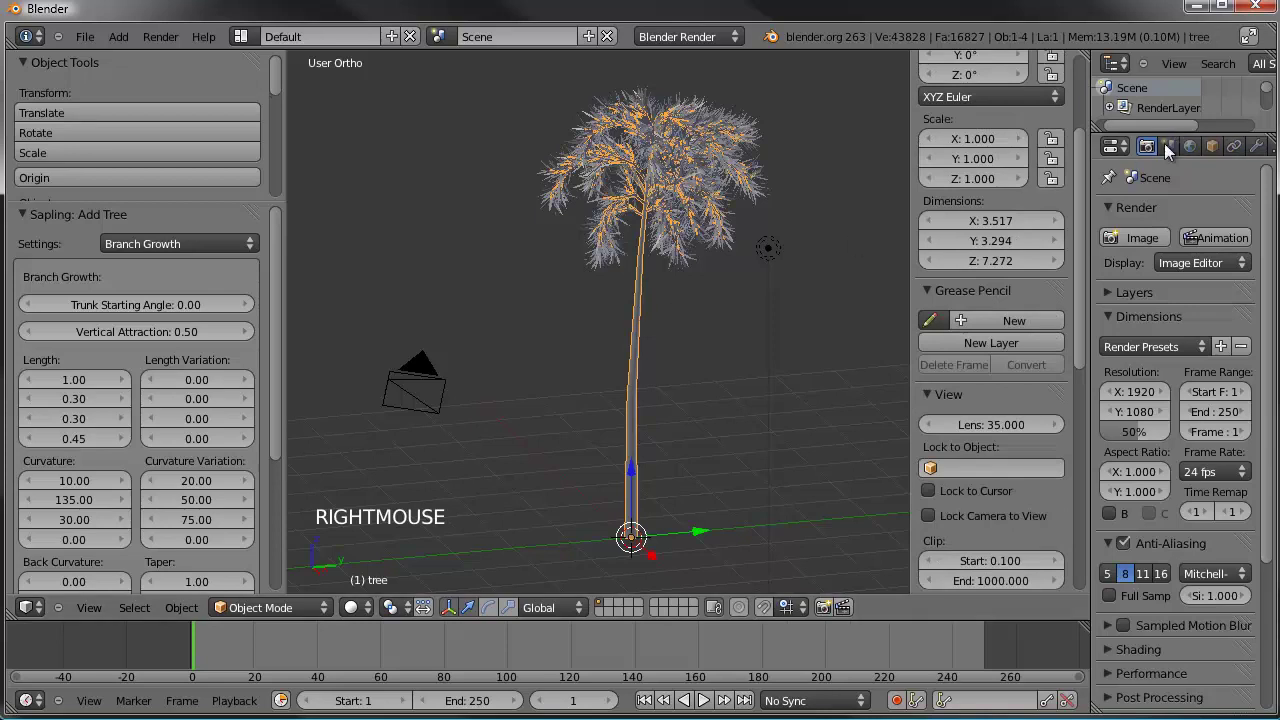
{"action": "left_click_drag", "start_coordinate": [1090, 146], "coordinate": [985, 147]}
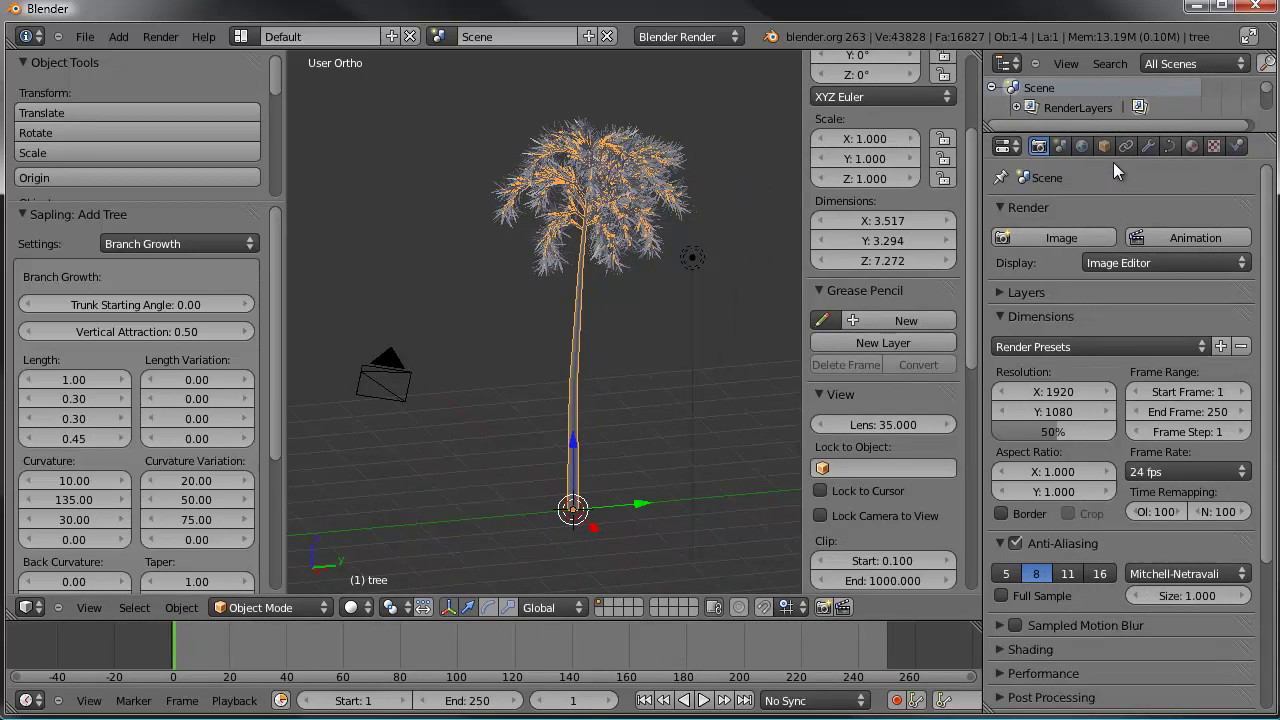
Step: Add a new material to the selected tree object
{"action": "left_click", "coordinate": [1022, 145]}
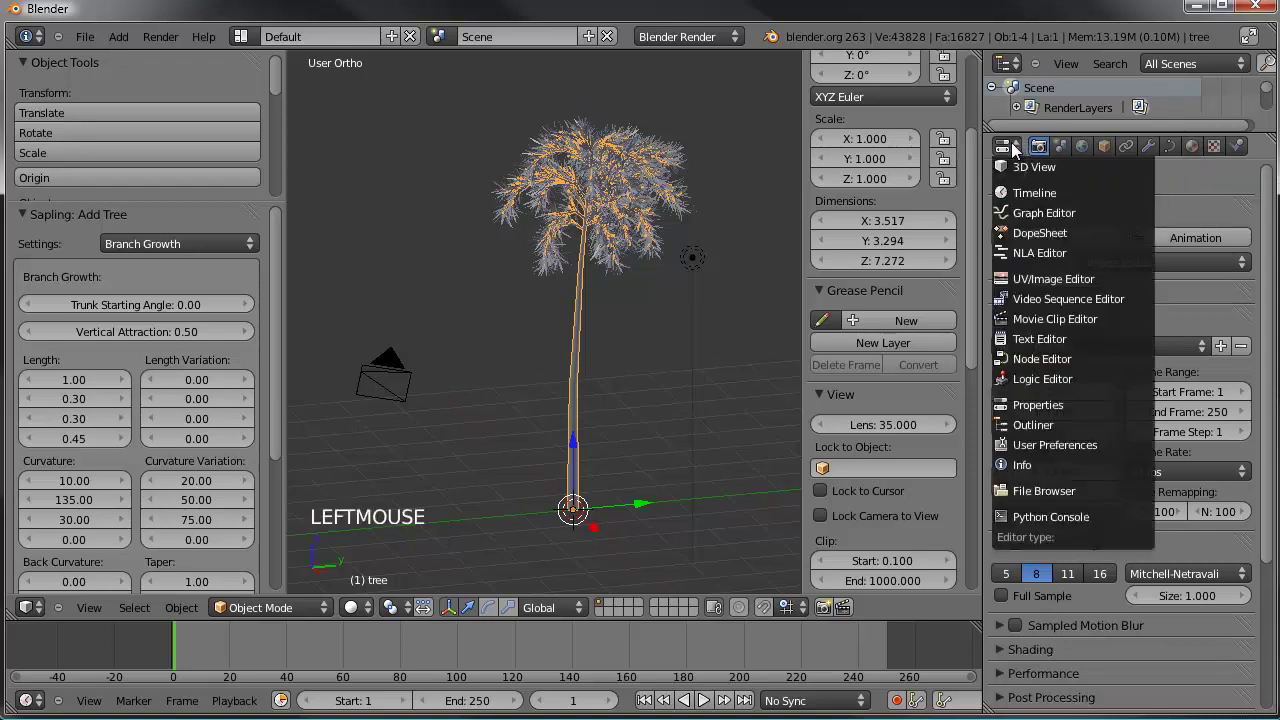
{"action": "left_click", "coordinate": [1045, 405]}
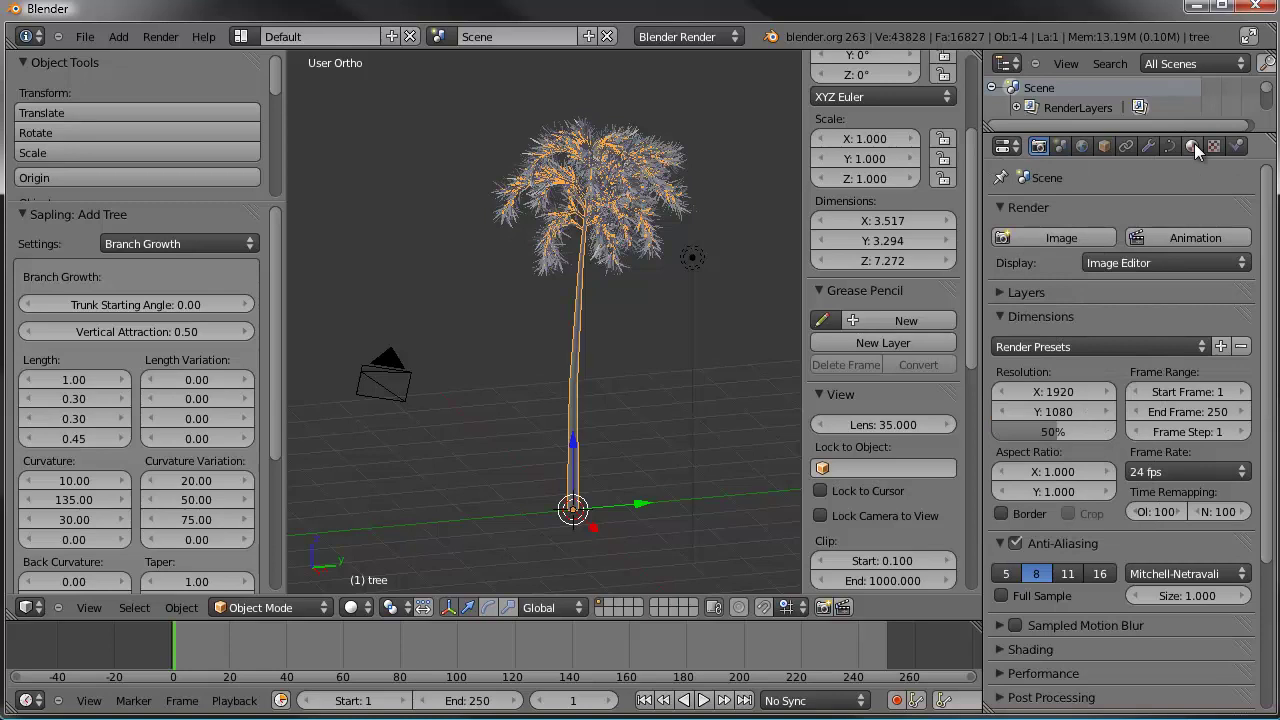
{"action": "left_click", "coordinate": [1194, 145]}
{"action": "left_click", "coordinate": [1106, 276]}
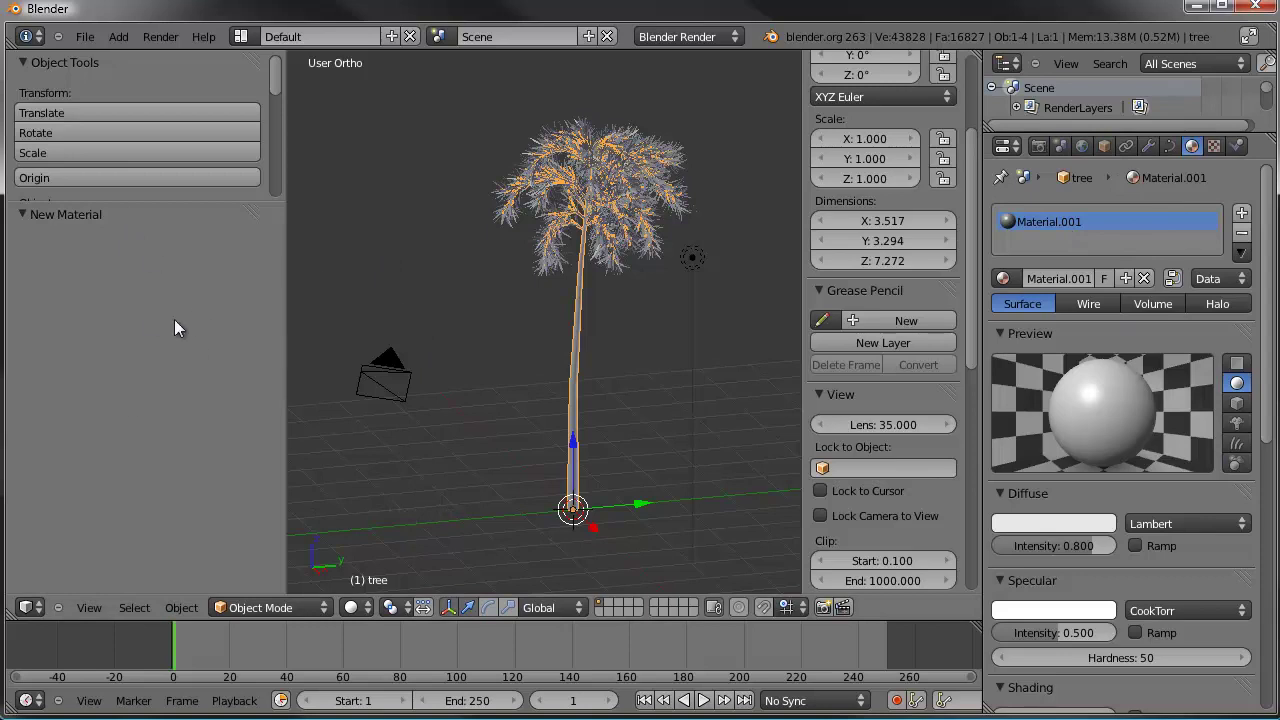
{"action": "right_click", "coordinate": [578, 312]}
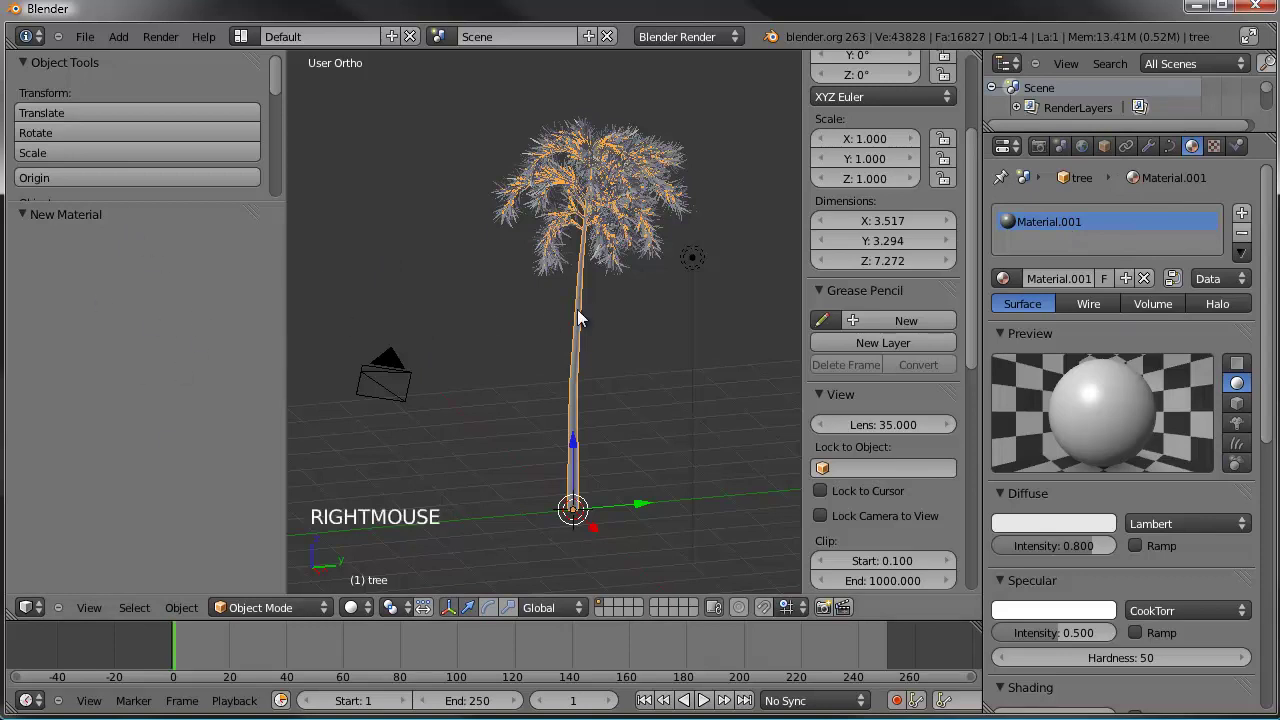
{"action": "left_click", "coordinate": [168, 306]}
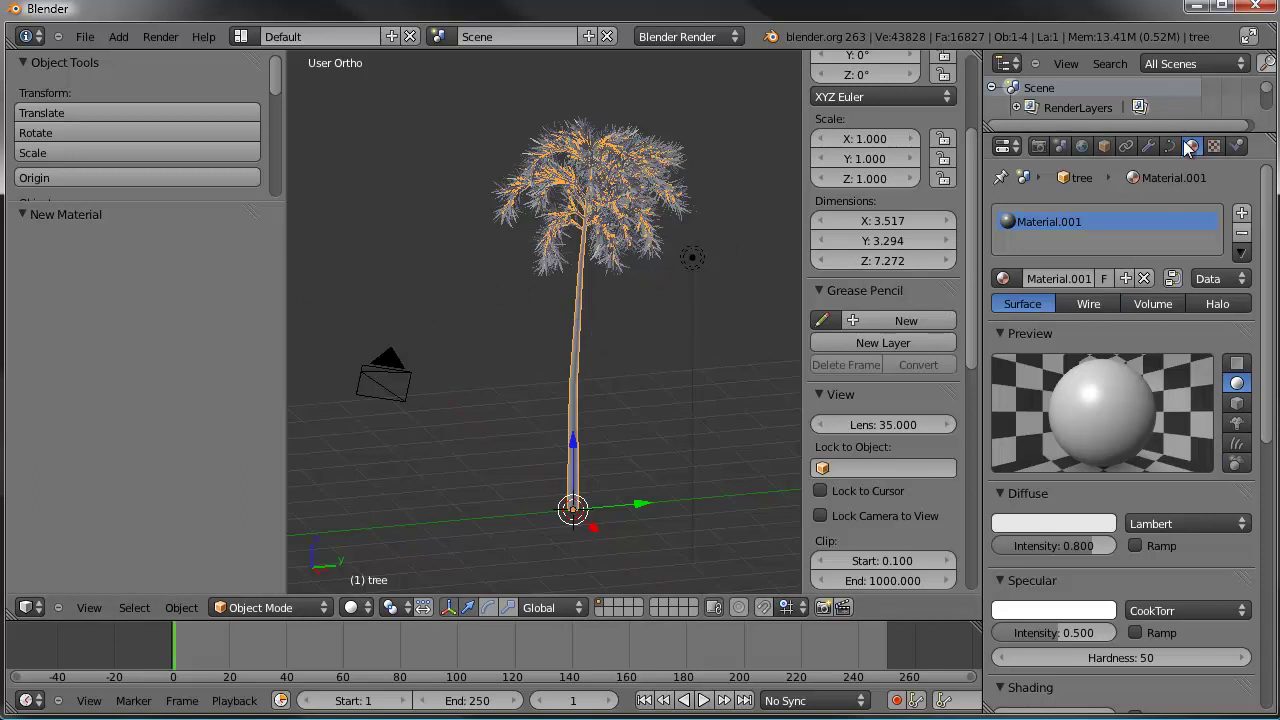
Step: Rename the tree's new material as treewood
{"action": "left_click", "coordinate": [1062, 279]}
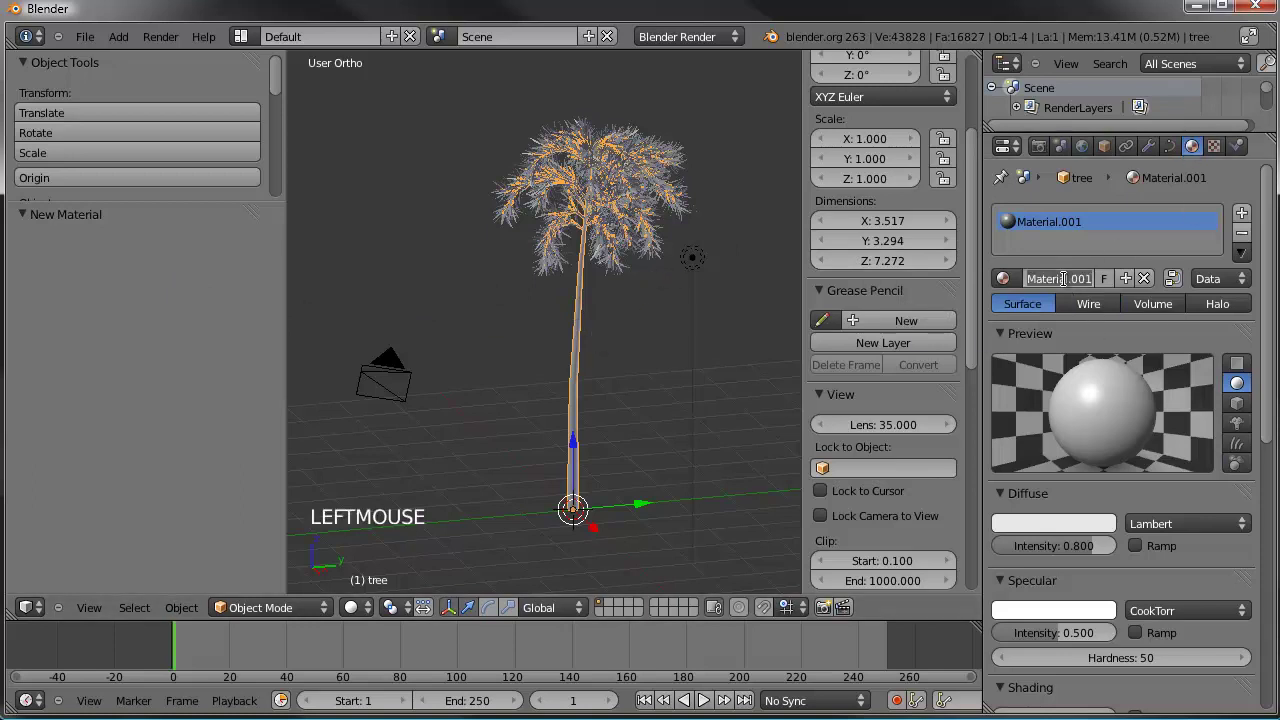
{"action": "type", "text": "treetrunk"}
{"action": "key", "text": "Return"}
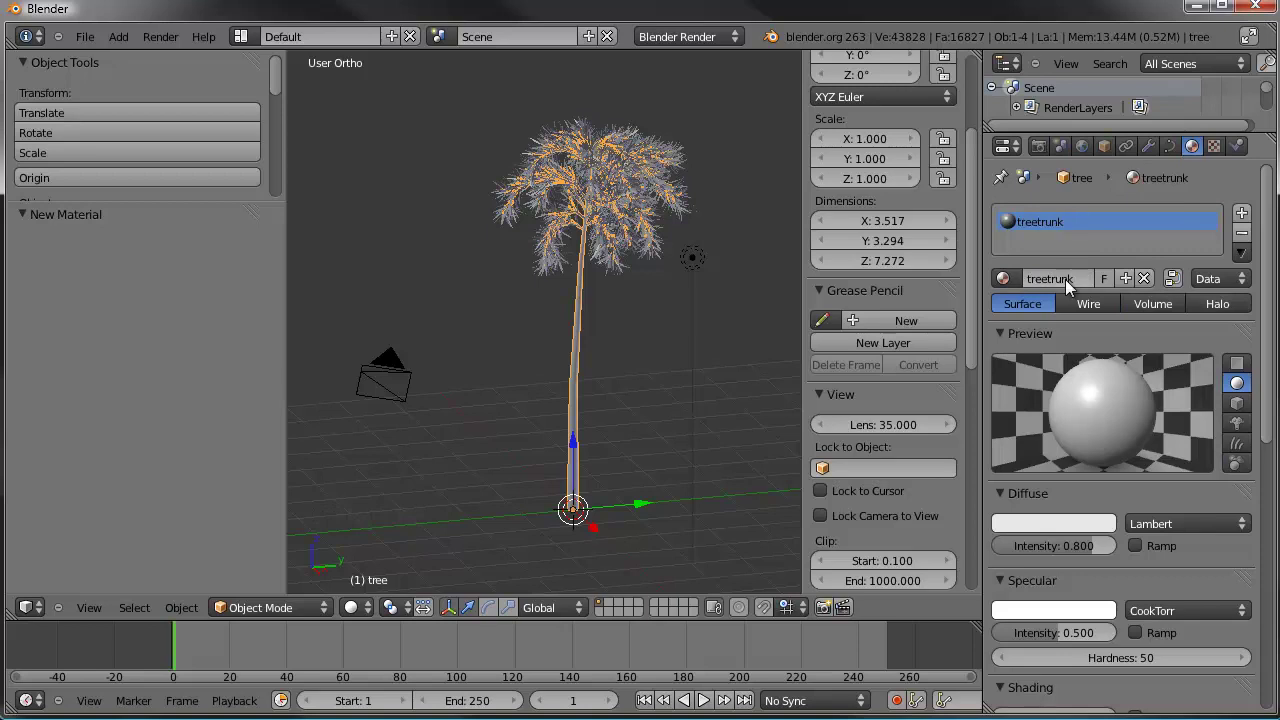
{"action": "left_click", "coordinate": [1065, 279]}
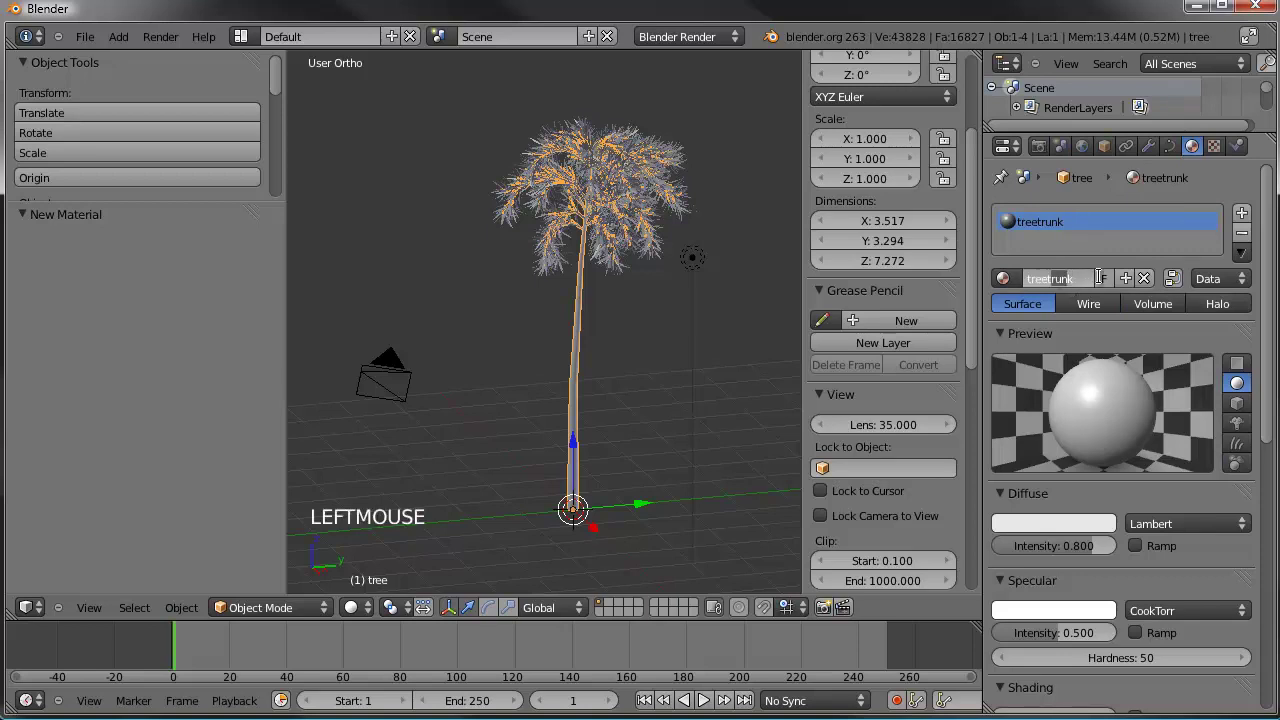
{"action": "type", "text": "tree"}
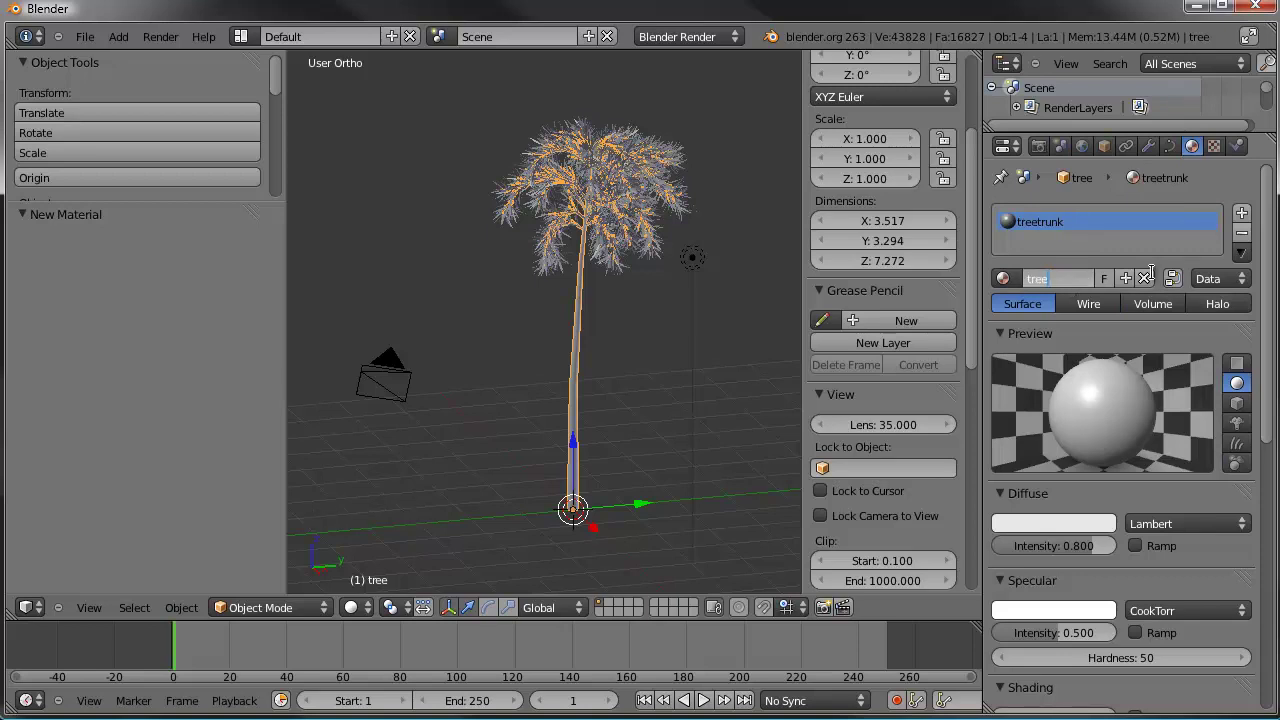
{"action": "type", "text": "wood"}
{"action": "key", "text": "Return"}
Step: Set the specular intensity of the treewood material to 0.1
{"action": "left_click", "coordinate": [1047, 637]}
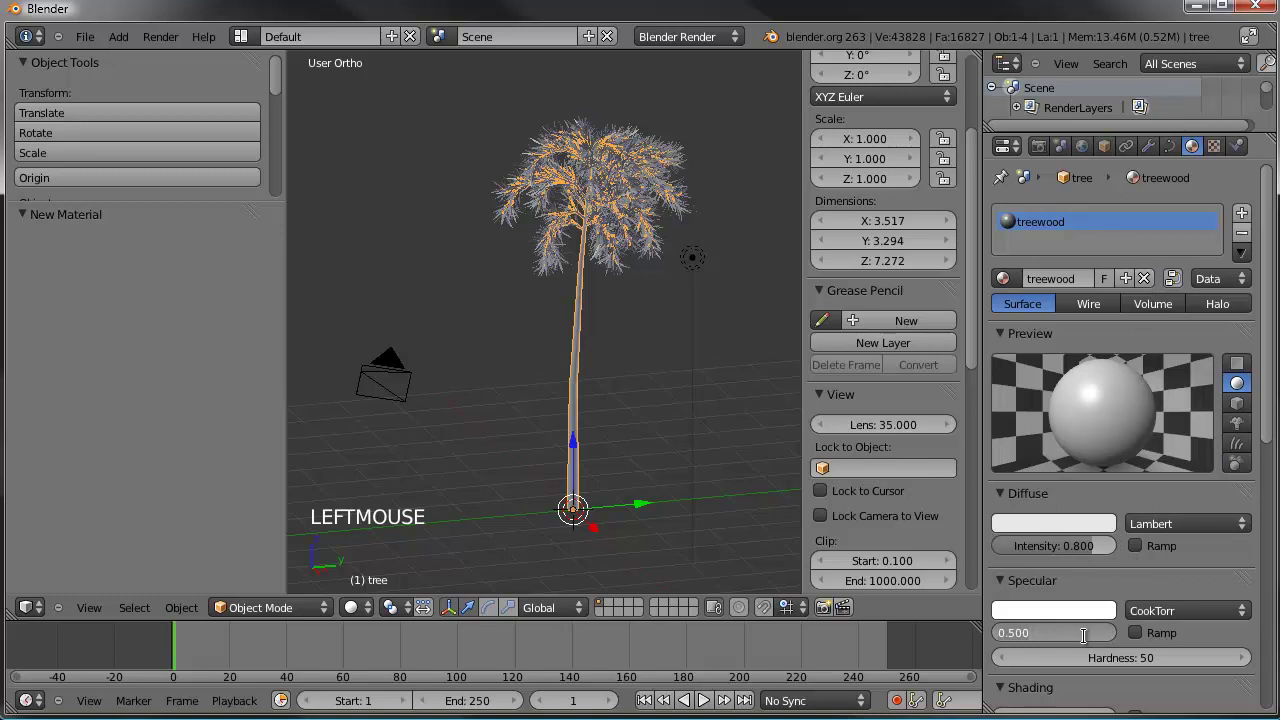
{"action": "type", "text": "0.1"}
{"action": "key", "text": "Return"}
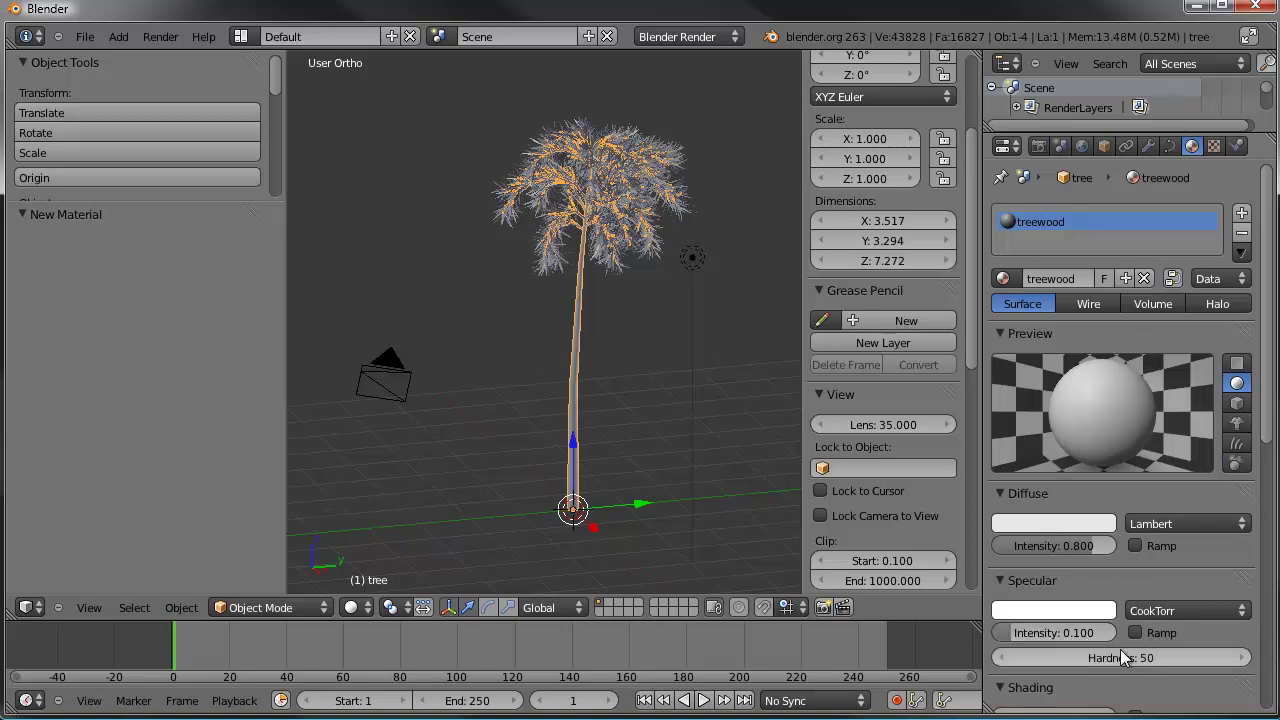
Step: Set the treewood material's specular hardness to 10 and show its preview on the monkey head
{"action": "left_click", "coordinate": [1117, 656]}
{"action": "type", "text": "10"}
{"action": "key", "text": "Return"}
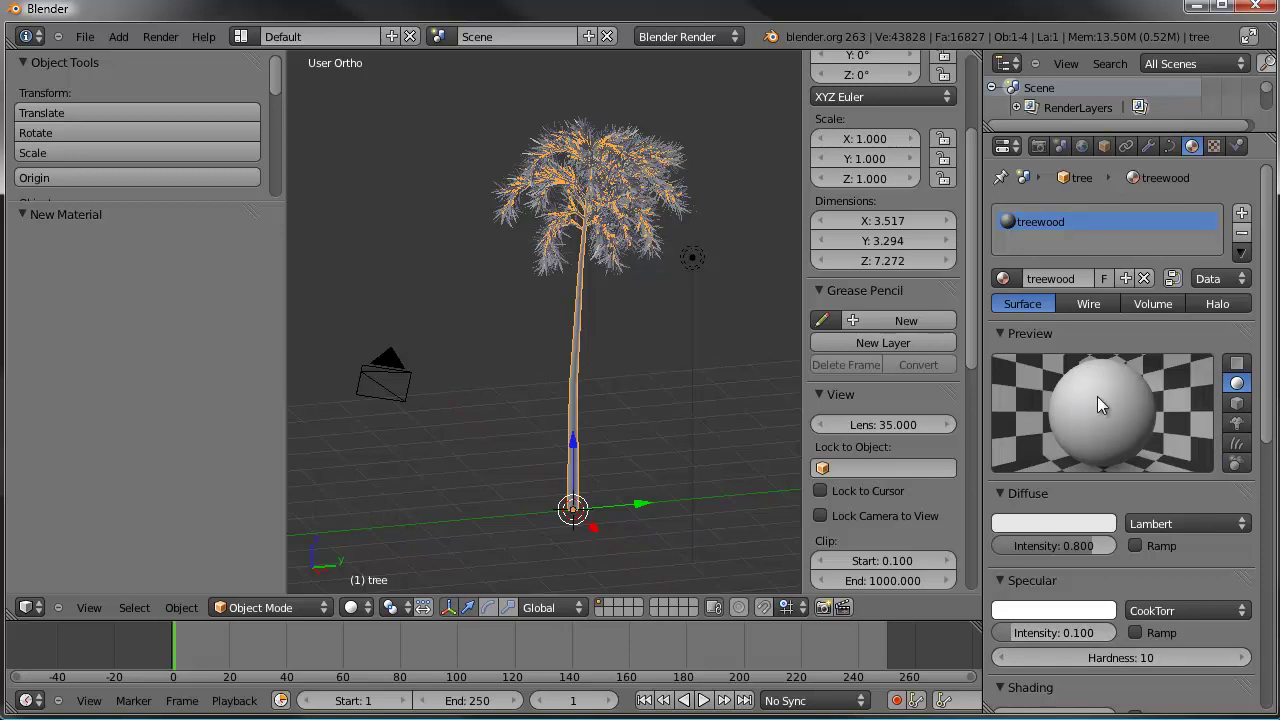
{"action": "left_click", "coordinate": [1237, 423]}
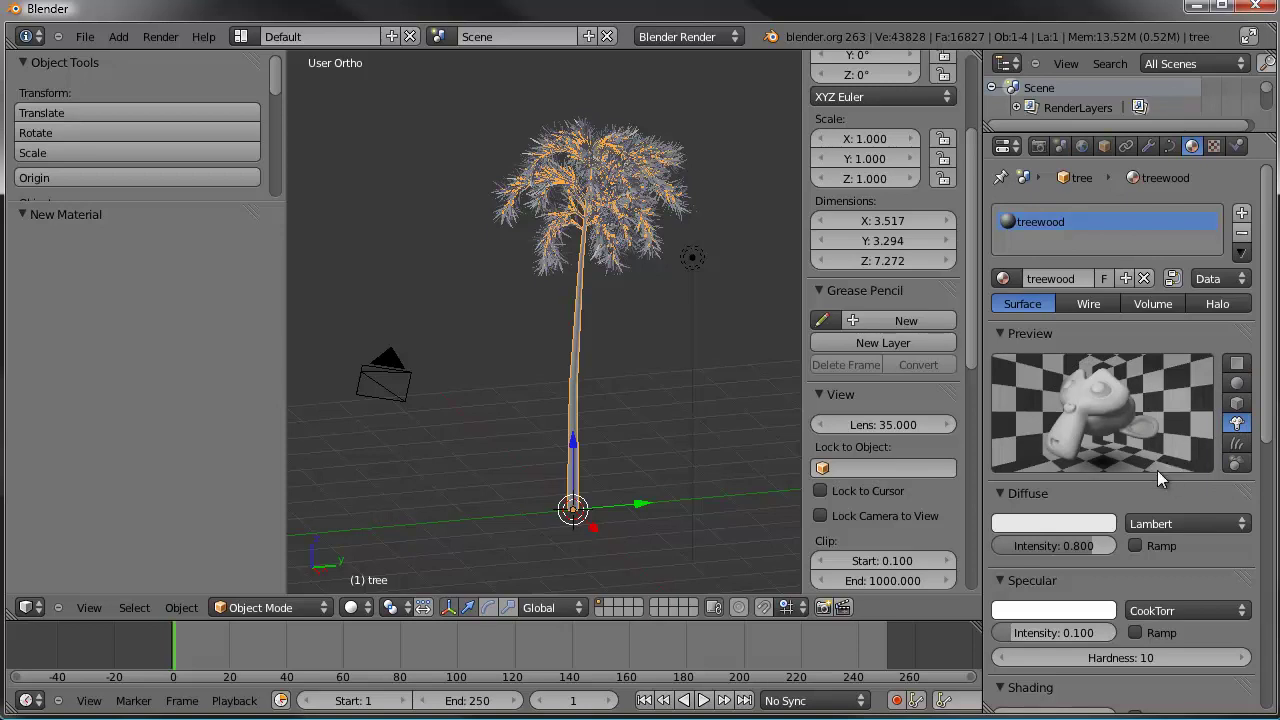
Step: Add a new Clouds texture to the treewood material and enable its color ramp
{"action": "left_click", "coordinate": [1213, 147]}
{"action": "left_click", "coordinate": [1095, 354]}
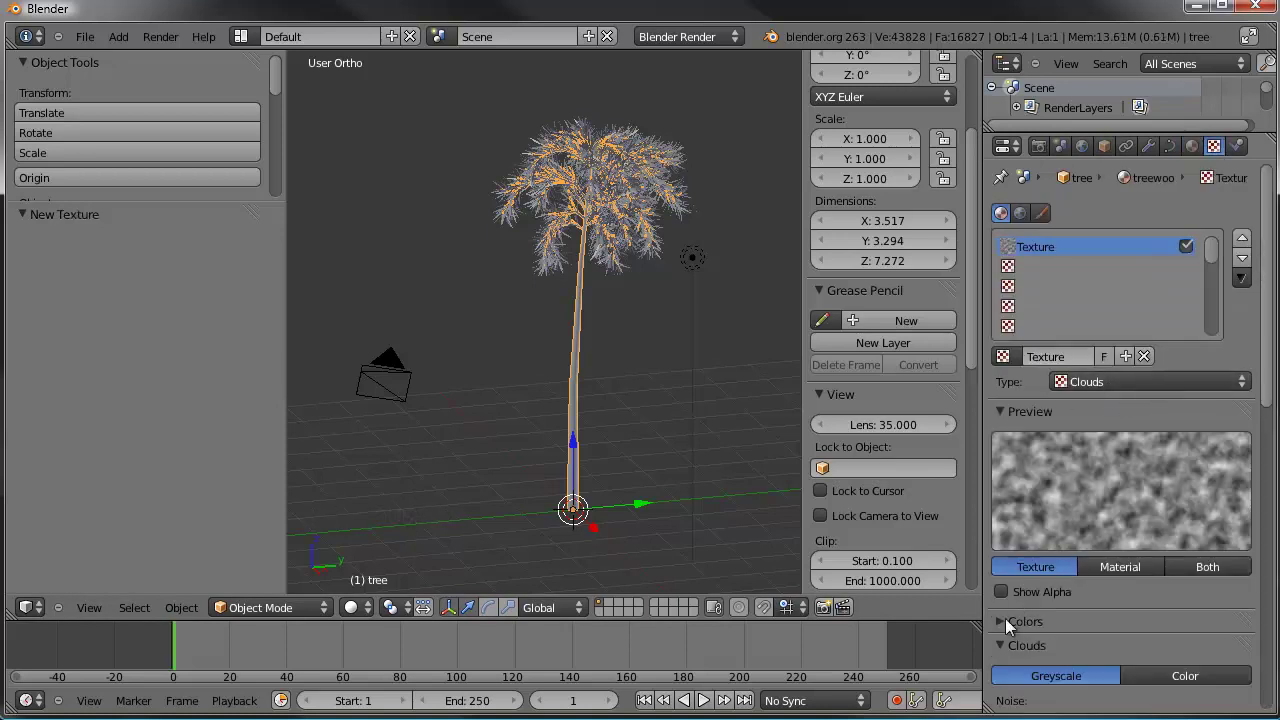
{"action": "left_click", "coordinate": [997, 621]}
{"action": "scroll", "coordinate": [998, 580], "scroll_direction": "down", "scroll_amount": 2}
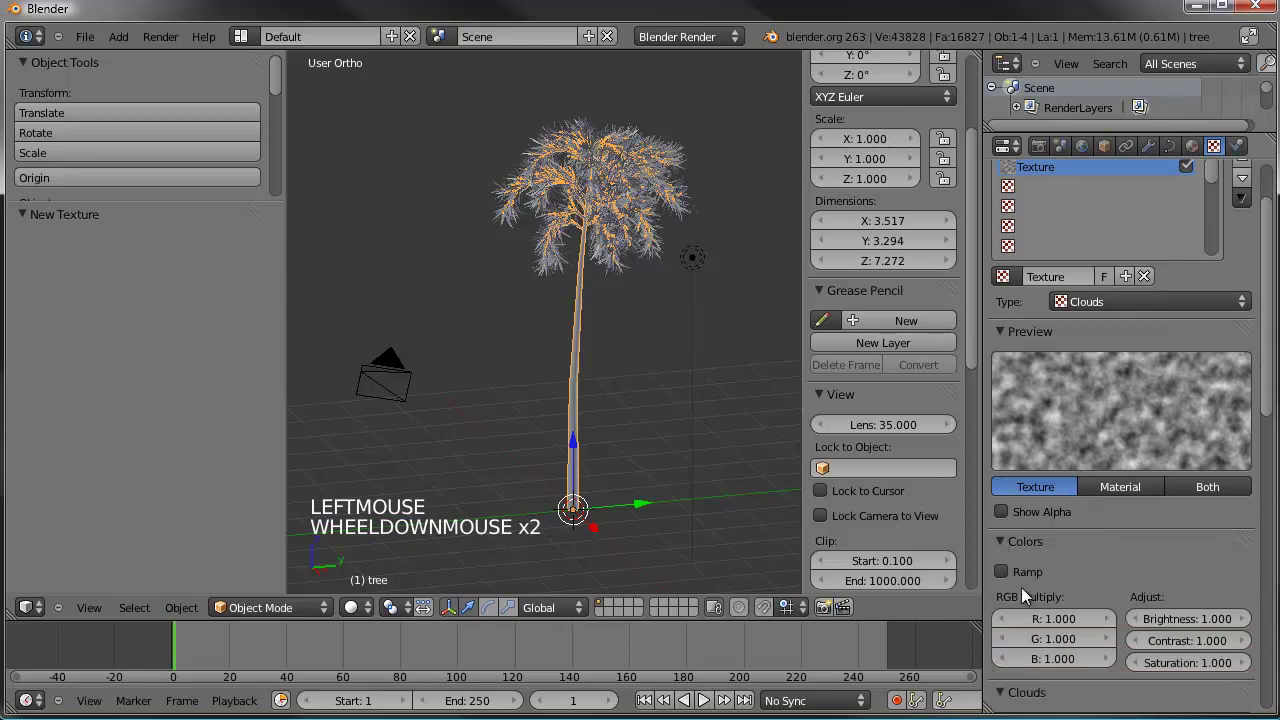
{"action": "left_click", "coordinate": [1012, 573]}
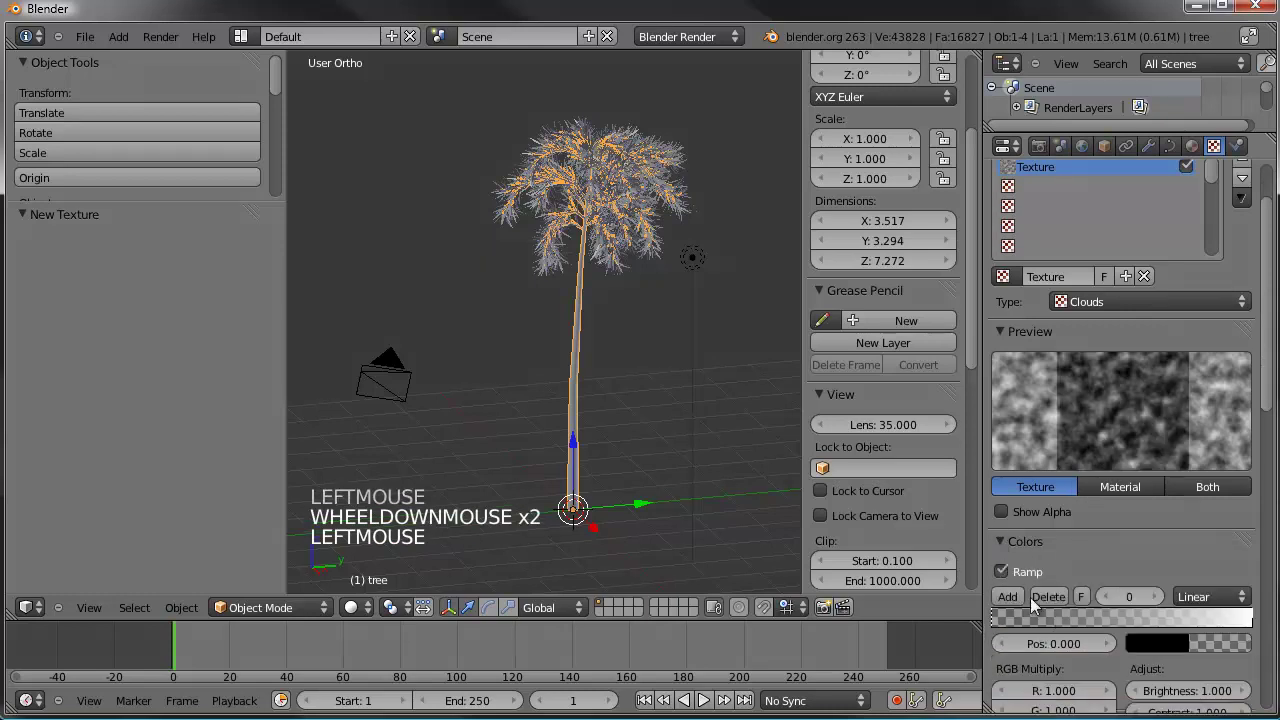
Step: Make the color ramp's first stop fully opaque with alpha 1.00 and color it a very dark brown
{"action": "left_click", "coordinate": [1218, 642]}
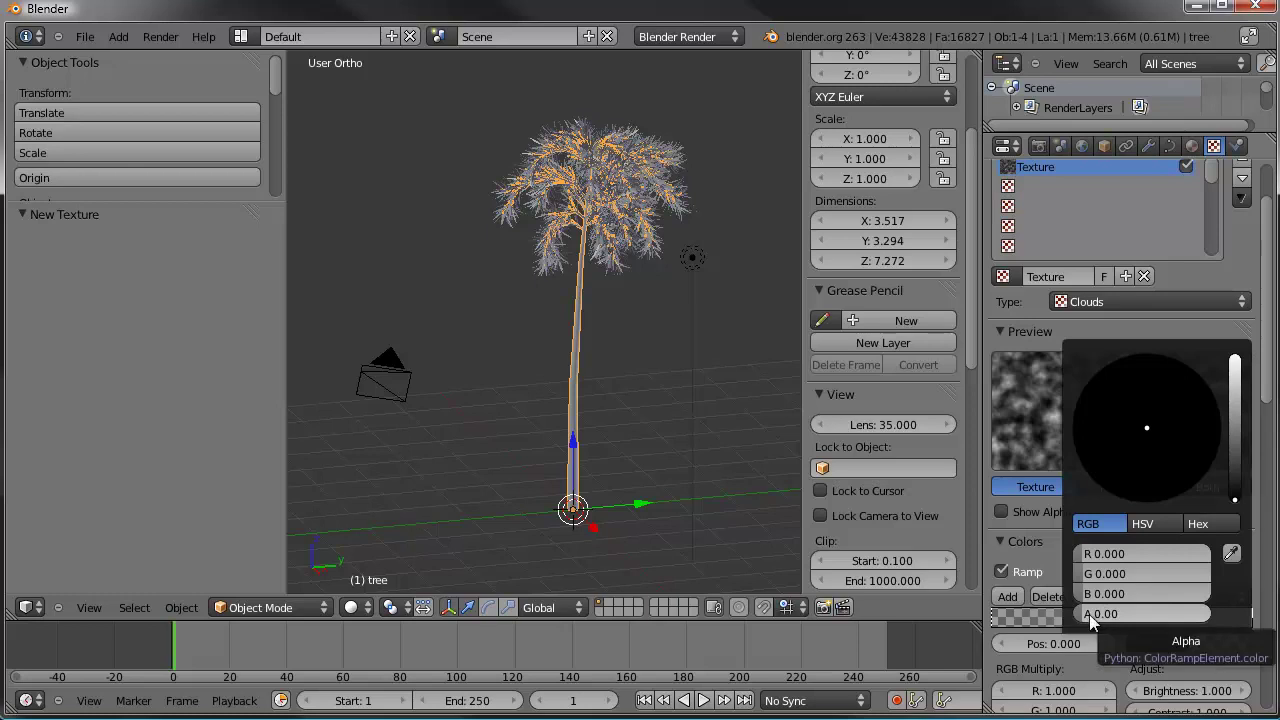
{"action": "left_click_drag", "start_coordinate": [1086, 614], "coordinate": [1229, 619]}
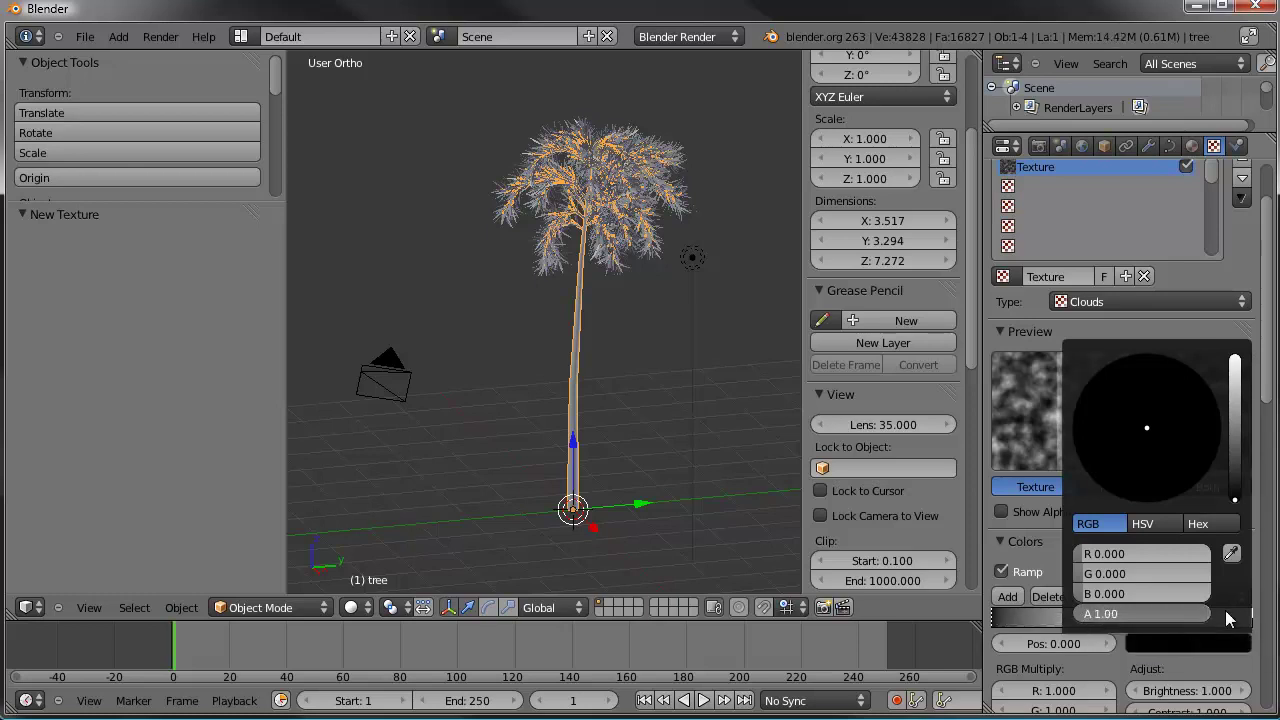
{"action": "left_click", "coordinate": [1168, 642]}
{"action": "left_click", "coordinate": [1234, 456]}
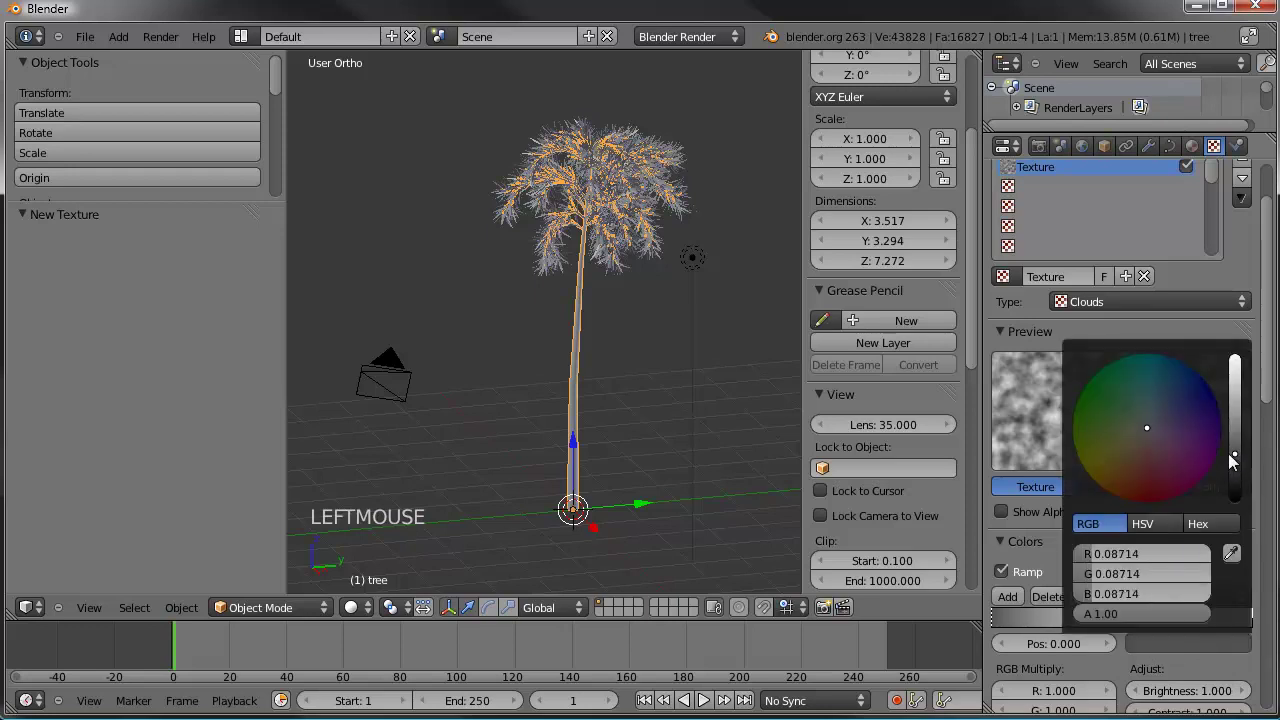
{"action": "left_click_drag", "start_coordinate": [1129, 460], "coordinate": [1120, 472]}
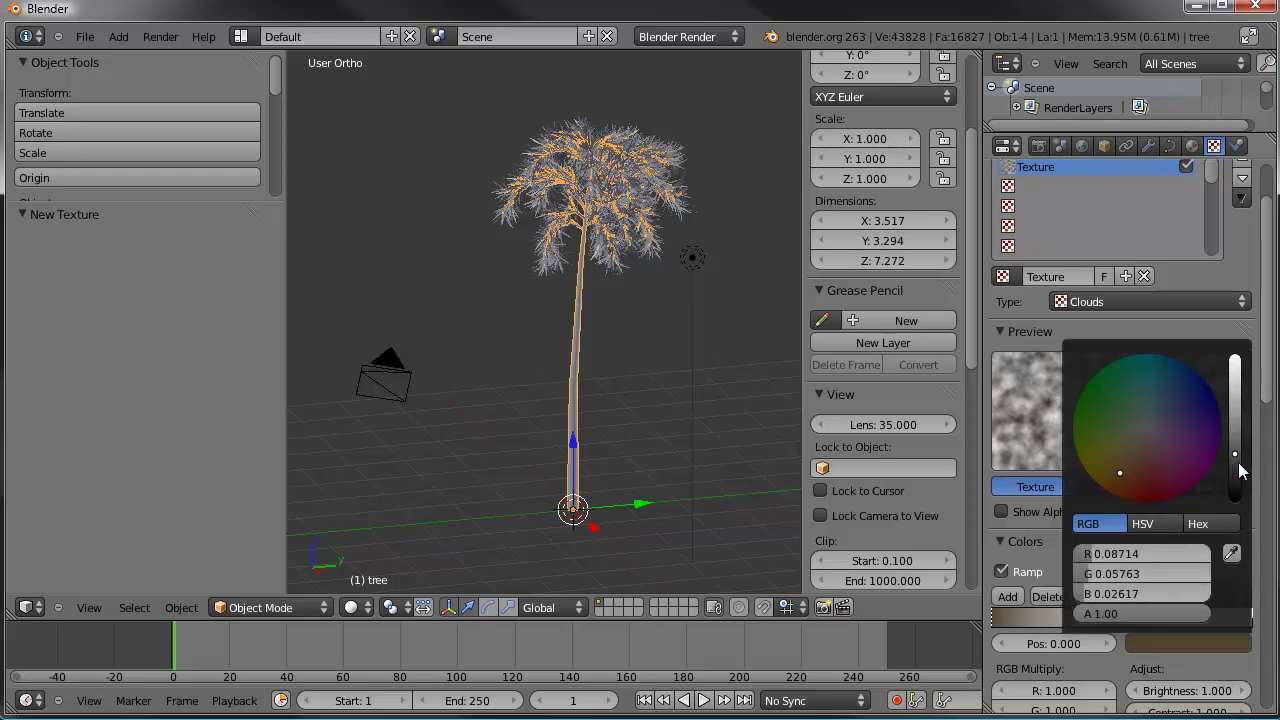
{"action": "left_click_drag", "start_coordinate": [1236, 458], "coordinate": [1235, 474]}
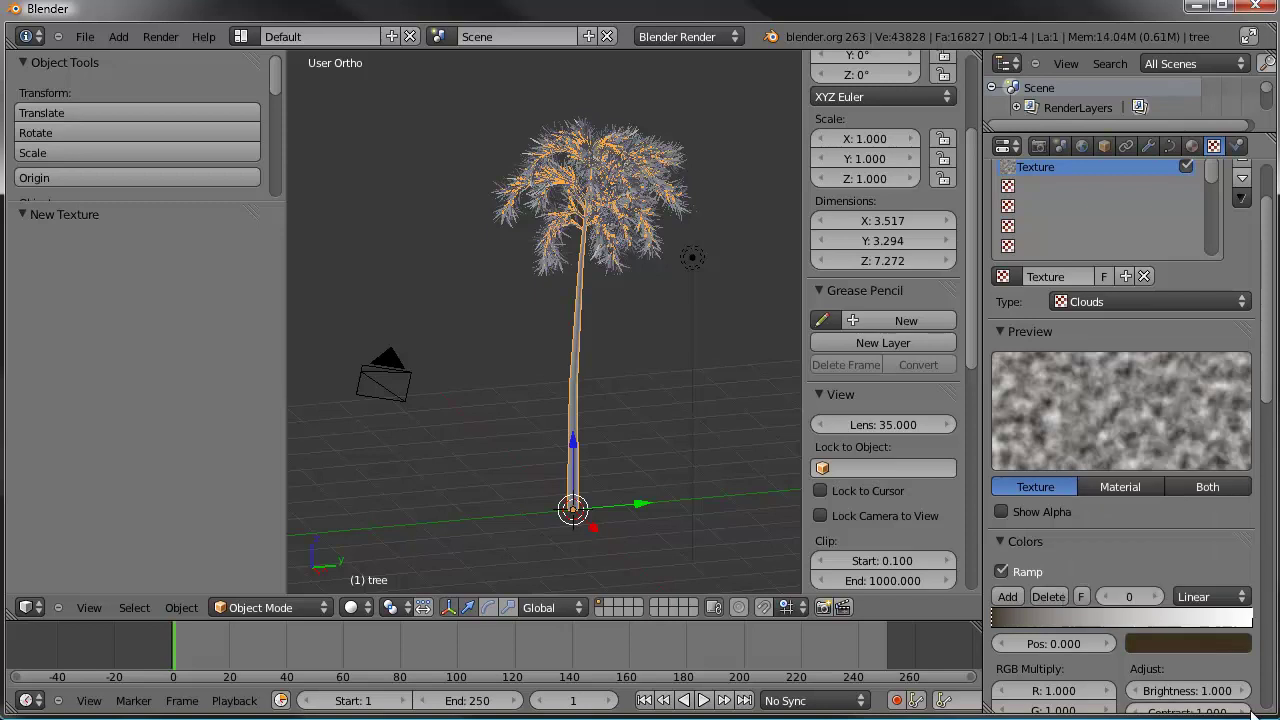
Step: Color the ramp's last stop a lighter muted brown, about R 0.208, G 0.161, B 0.0964
{"action": "left_click", "coordinate": [1249, 618]}
{"action": "left_click", "coordinate": [1232, 646]}
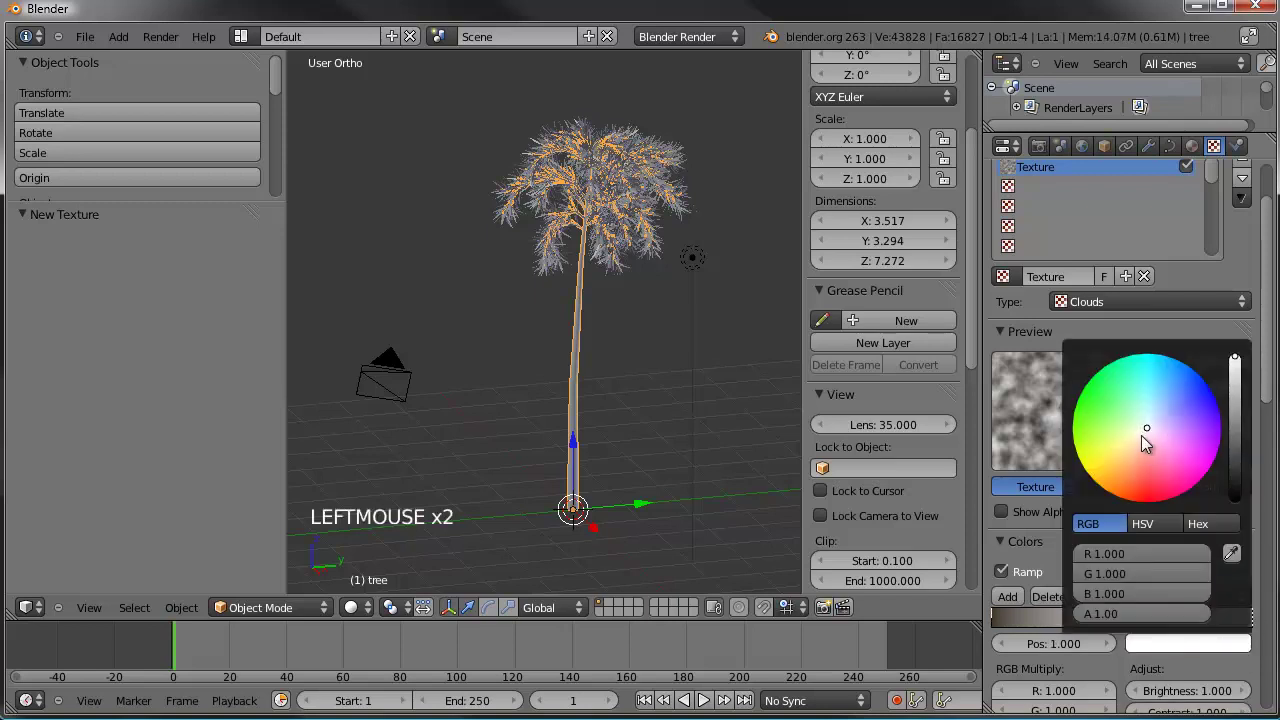
{"action": "left_click_drag", "start_coordinate": [1141, 435], "coordinate": [1133, 460]}
{"action": "left_click_drag", "start_coordinate": [1235, 360], "coordinate": [1237, 409]}
{"action": "left_click_drag", "start_coordinate": [1131, 460], "coordinate": [1120, 474]}
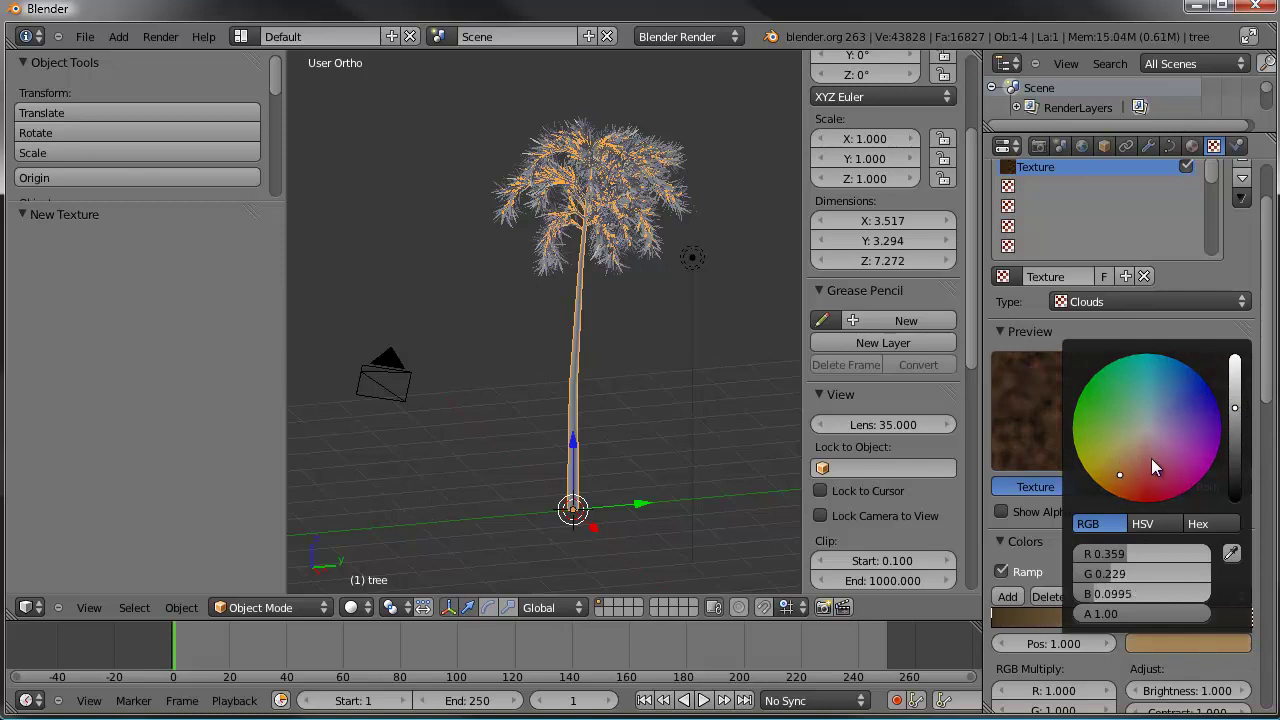
{"action": "left_click_drag", "start_coordinate": [1235, 409], "coordinate": [1235, 428]}
{"action": "left_click_drag", "start_coordinate": [1111, 468], "coordinate": [1124, 462]}
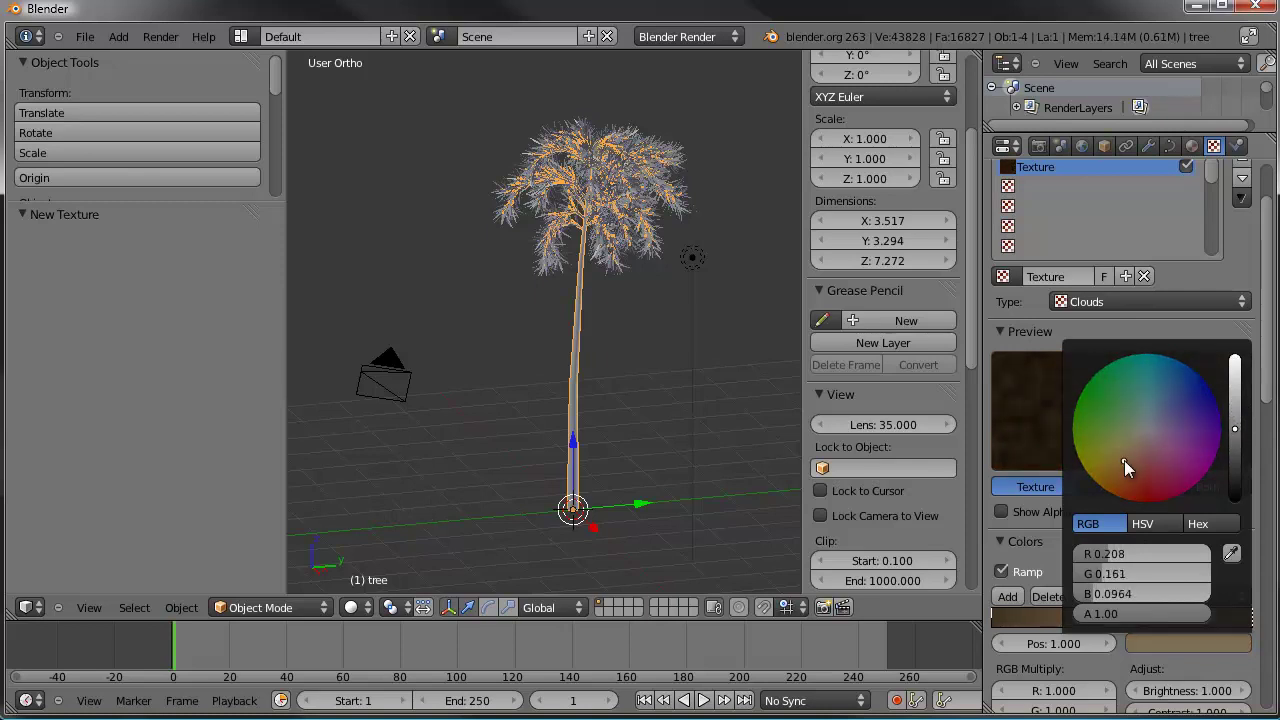
Step: Raise the texture's contrast to about 1.369 and switch the clouds noise to Hard
{"action": "scroll", "coordinate": [1177, 641], "scroll_direction": "down", "scroll_amount": 2}
{"action": "left_click", "coordinate": [1197, 632]}
{"action": "left_click_drag", "start_coordinate": [1210, 636], "coordinate": [1222, 634]}
{"action": "scroll", "coordinate": [1134, 567], "scroll_direction": "down", "scroll_amount": 2}
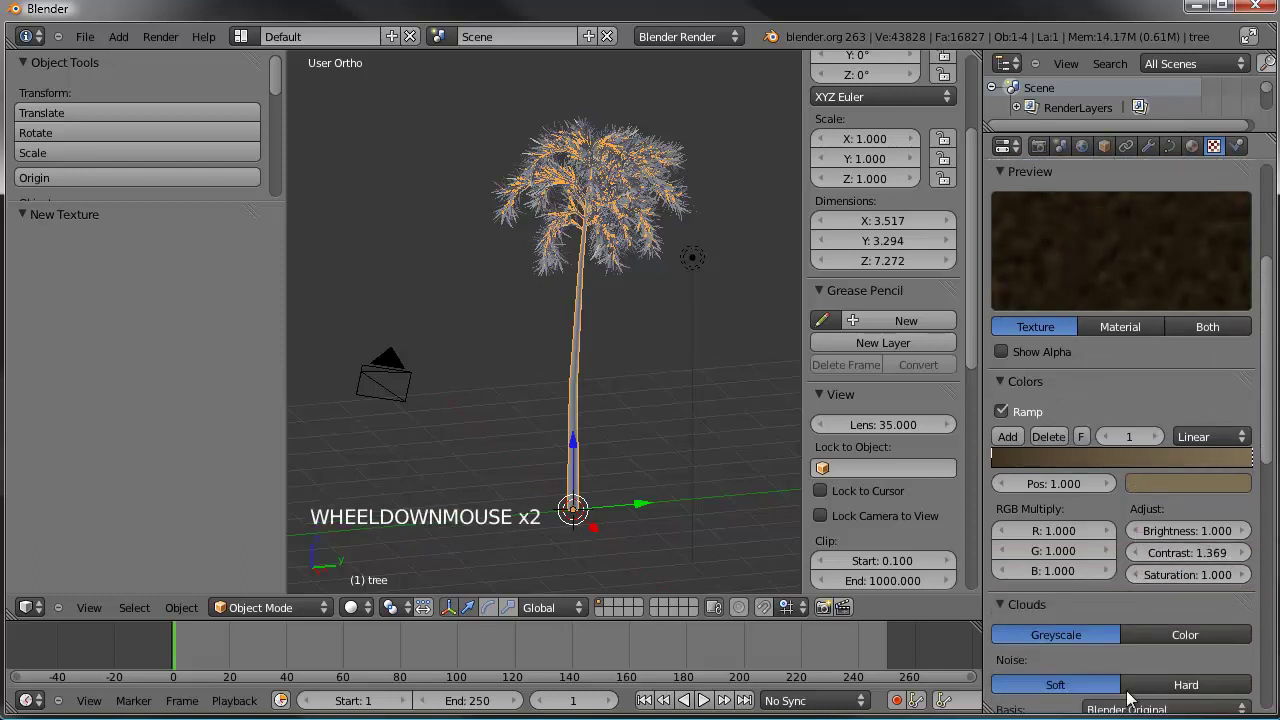
{"action": "left_click", "coordinate": [1160, 686]}
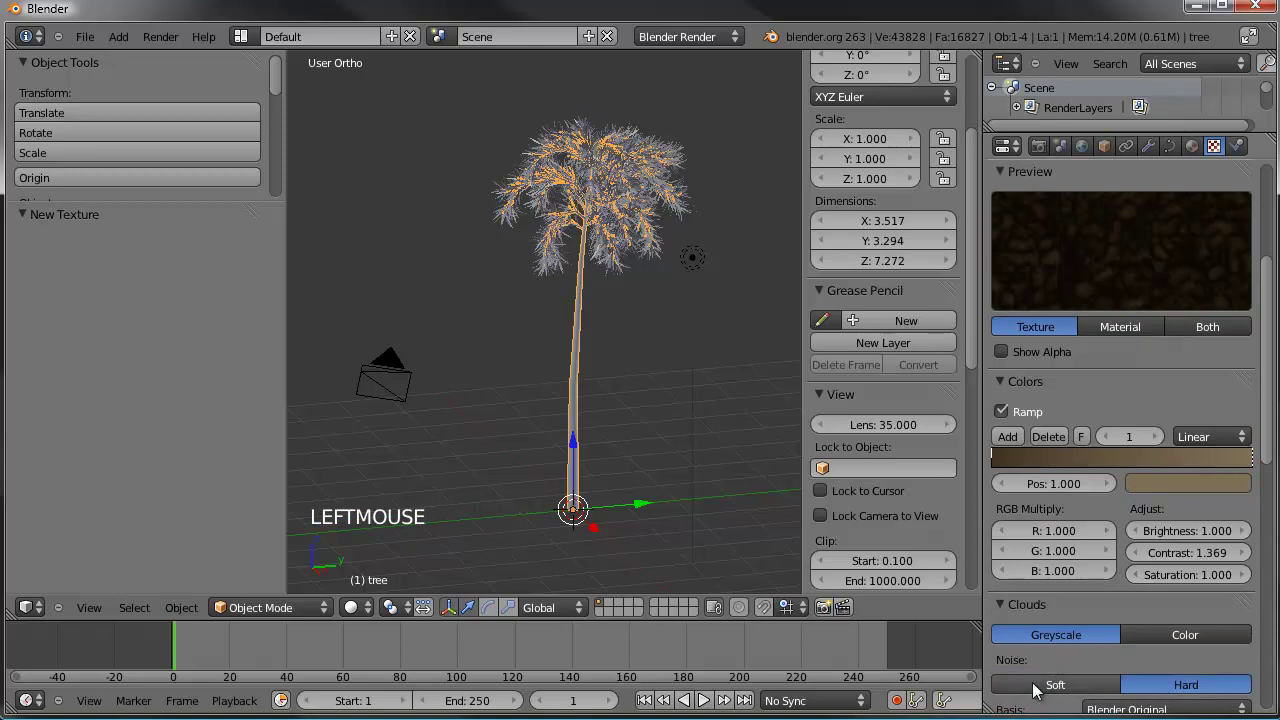
Step: Raise the texture's brightness to about 1.424 and preview both the texture and the material
{"action": "left_click_drag", "start_coordinate": [1176, 531], "coordinate": [1230, 368]}
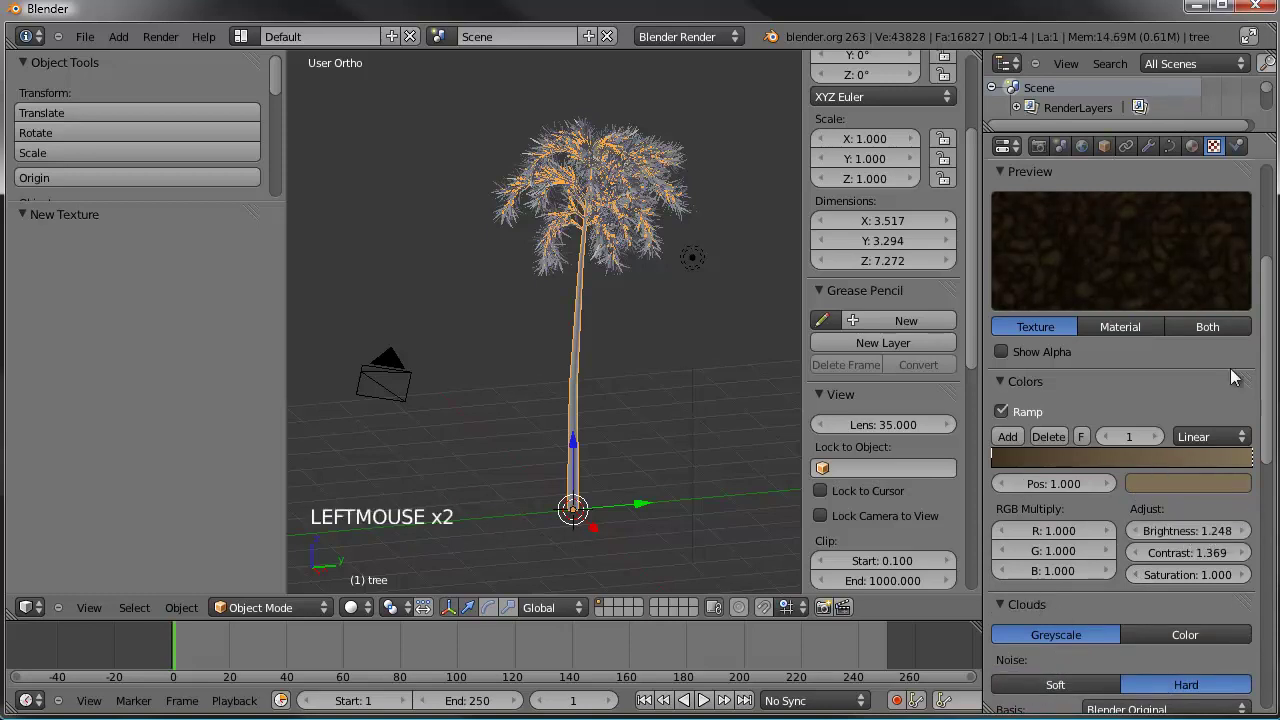
{"action": "mouse_move", "coordinate": [1192, 533]}
{"action": "left_mouse_down"}
{"action": "mouse_move", "coordinate": [1236, 536]}
{"action": "mouse_move", "coordinate": [1215, 524]}
{"action": "left_mouse_up"}
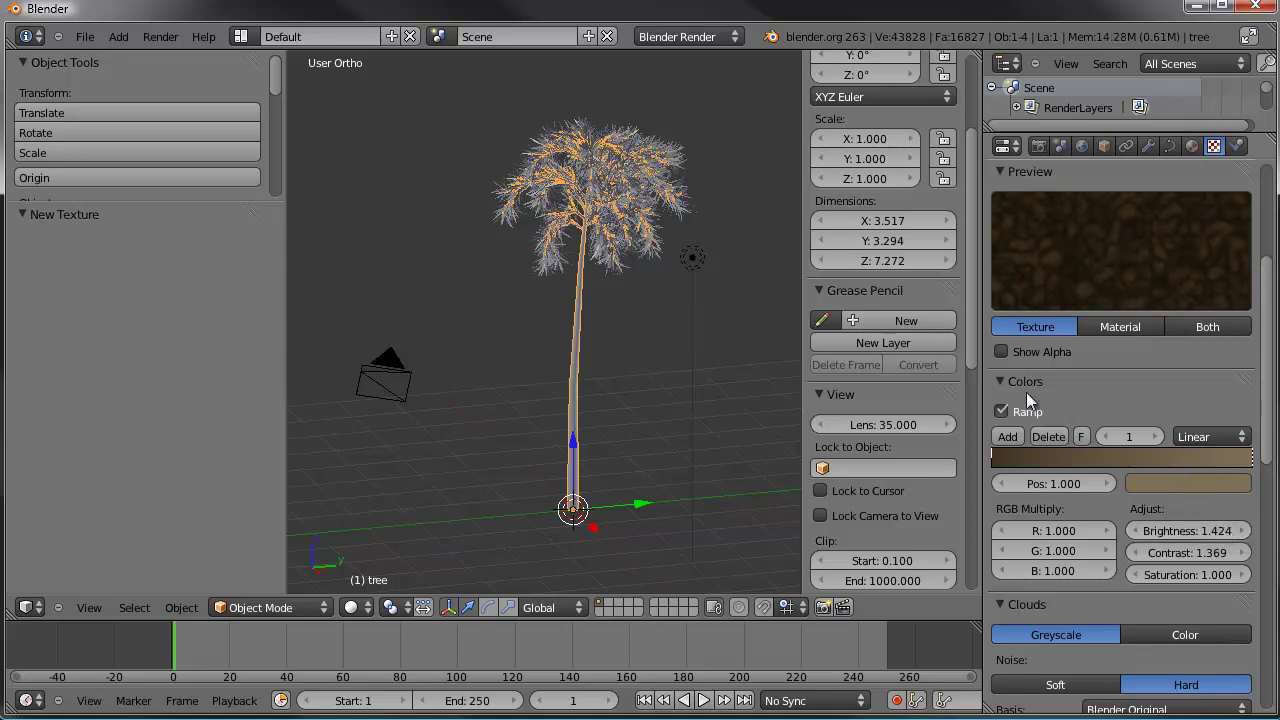
{"action": "scroll", "coordinate": [1110, 287], "scroll_direction": "up", "scroll_amount": 1}
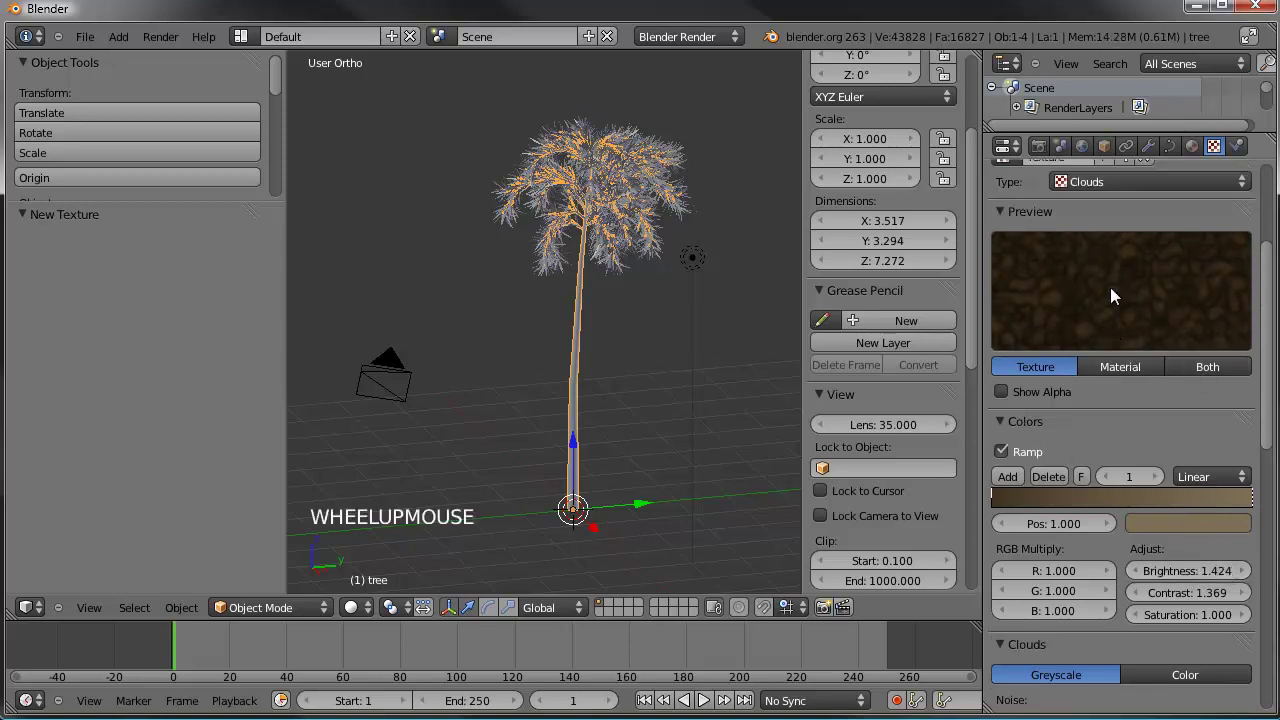
{"action": "left_click", "coordinate": [1207, 366]}
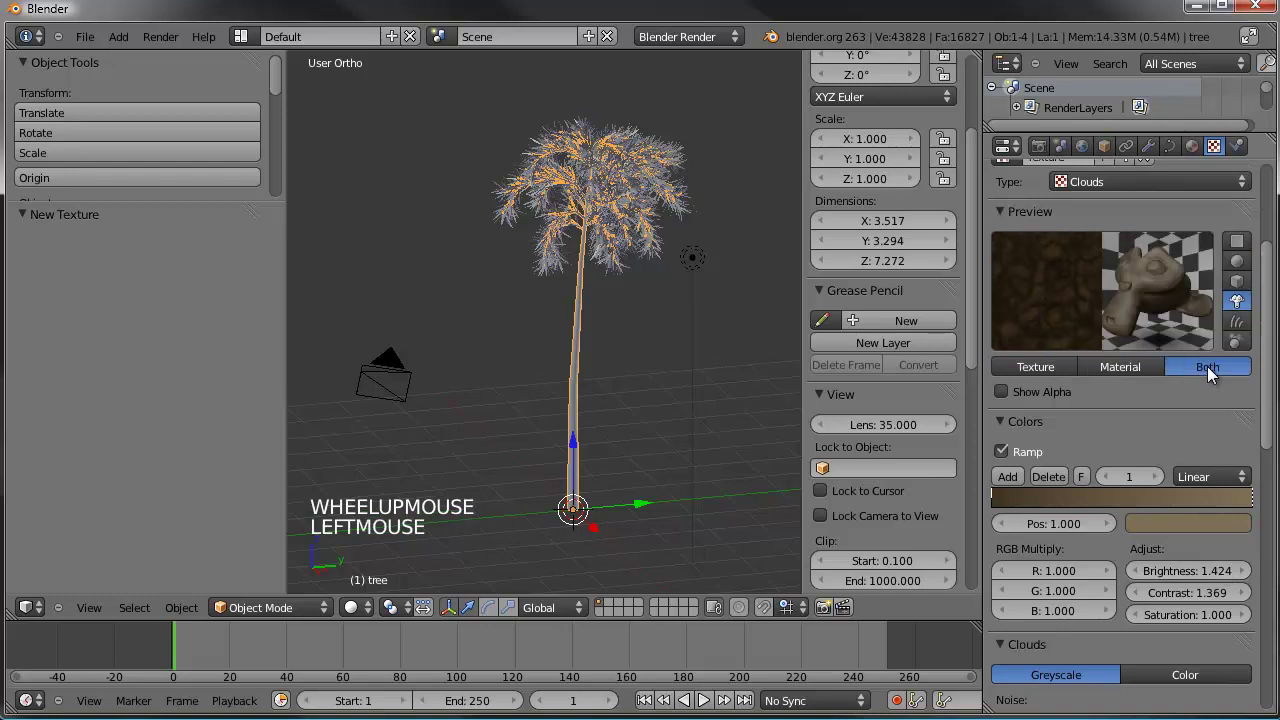
Step: Let the clouds texture influence the surface normal with a value of 0.5
{"action": "left_click", "coordinate": [1000, 421]}
{"action": "left_click", "coordinate": [1000, 446]}
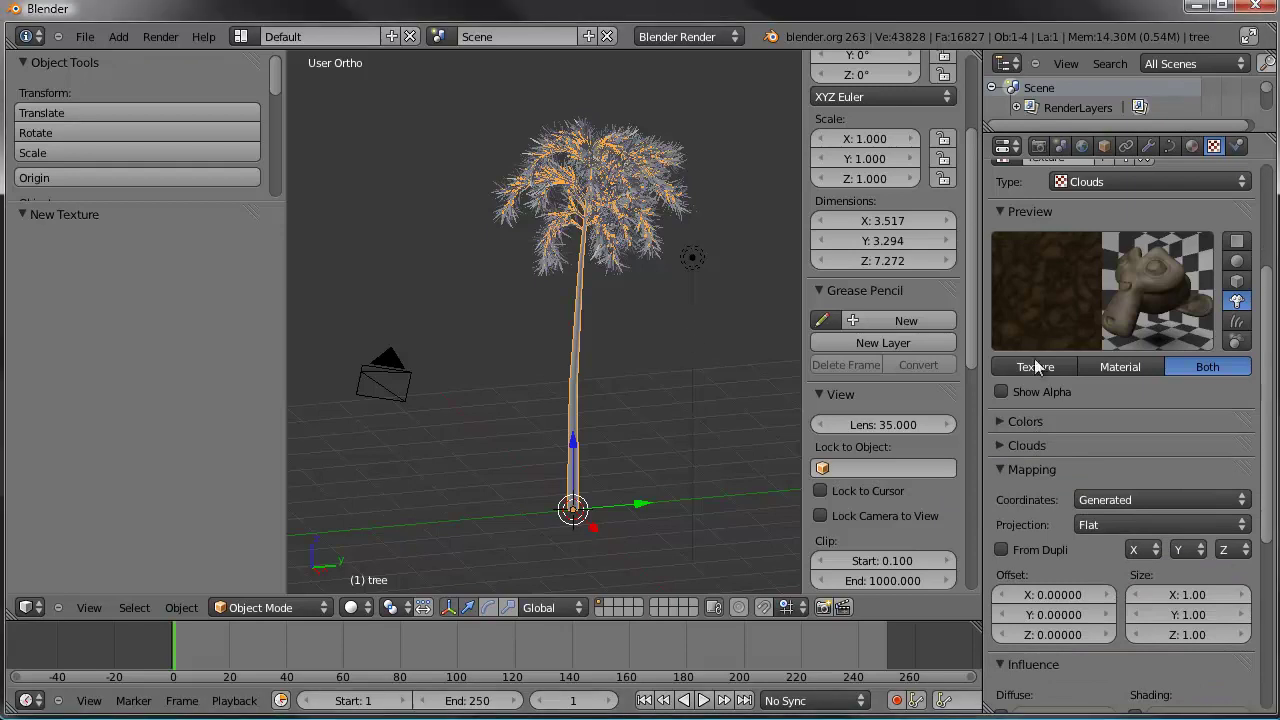
{"action": "scroll", "coordinate": [1061, 403], "scroll_direction": "down", "scroll_amount": 2}
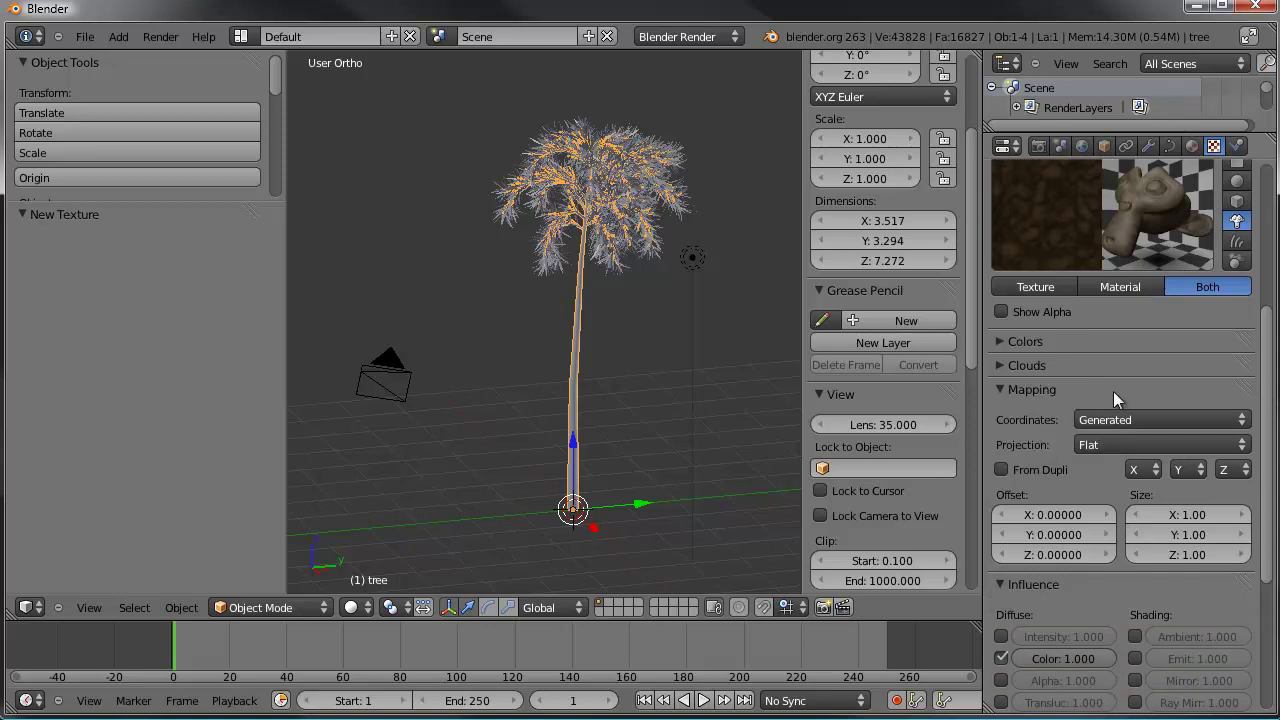
{"action": "scroll", "coordinate": [1120, 380], "scroll_direction": "down", "scroll_amount": 1}
{"action": "scroll", "coordinate": [1125, 366], "scroll_direction": "up", "scroll_amount": 1}
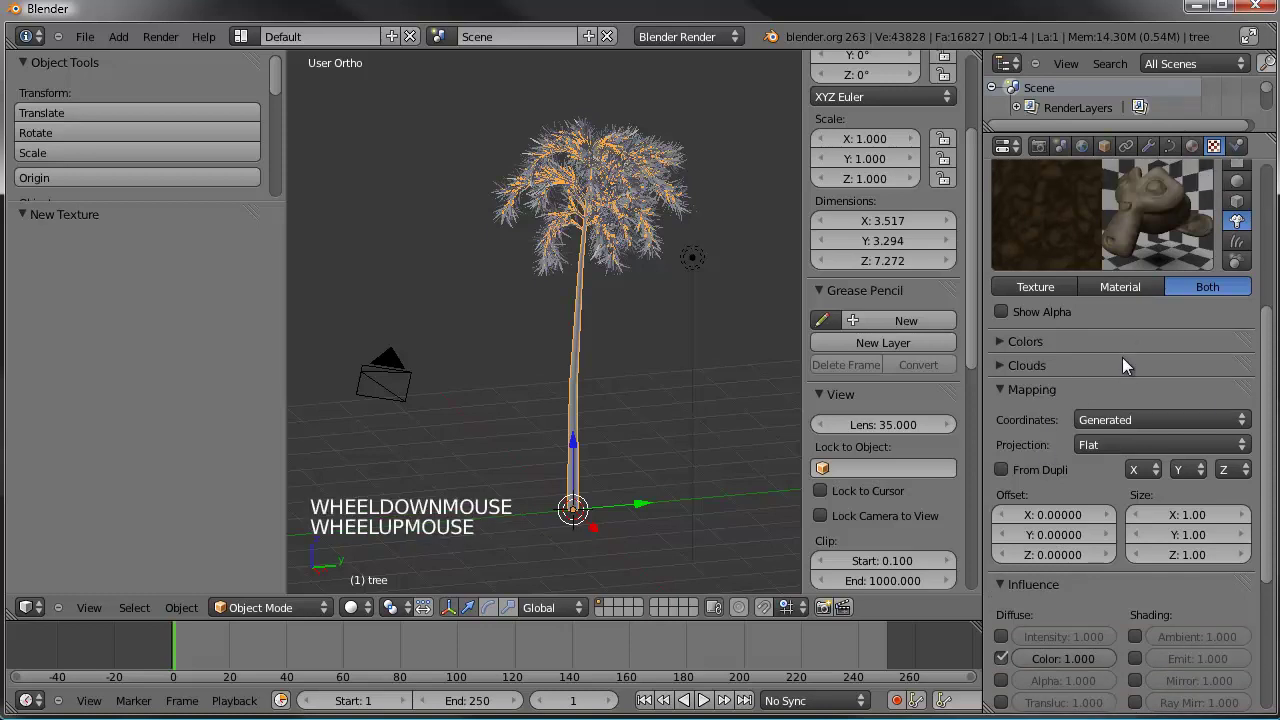
{"action": "left_click", "coordinate": [1002, 390]}
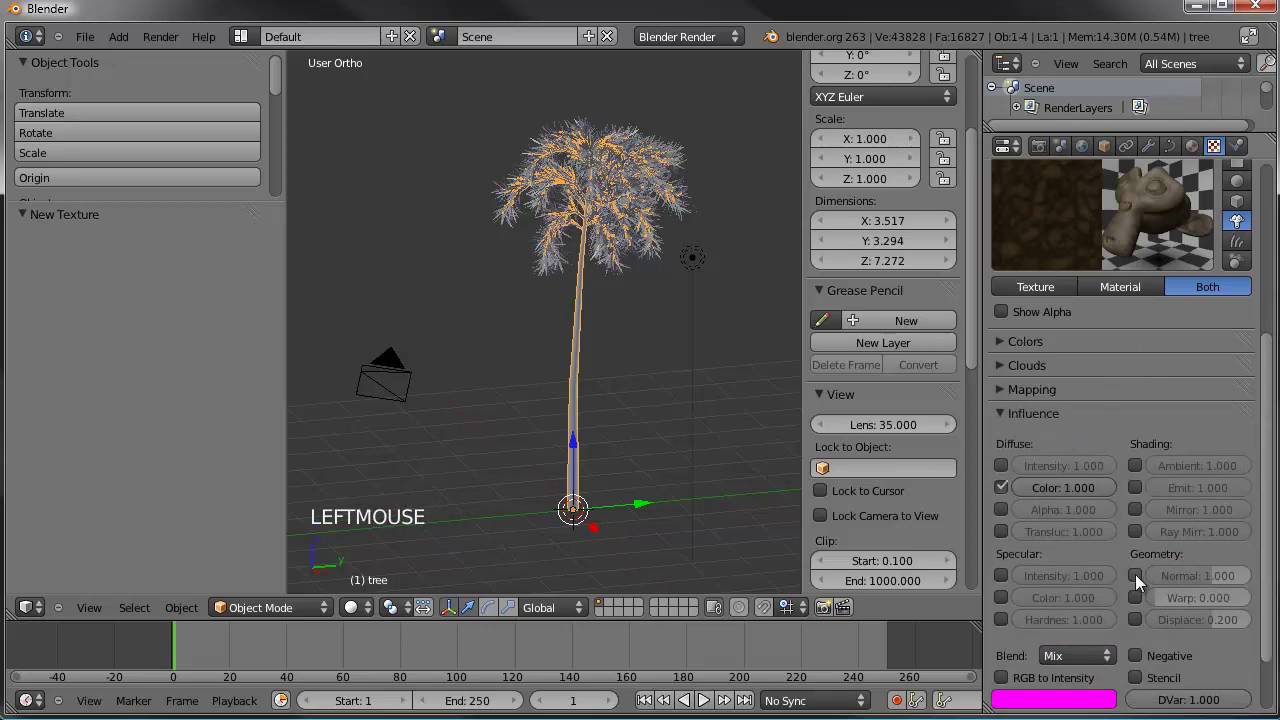
{"action": "left_click", "coordinate": [1135, 575]}
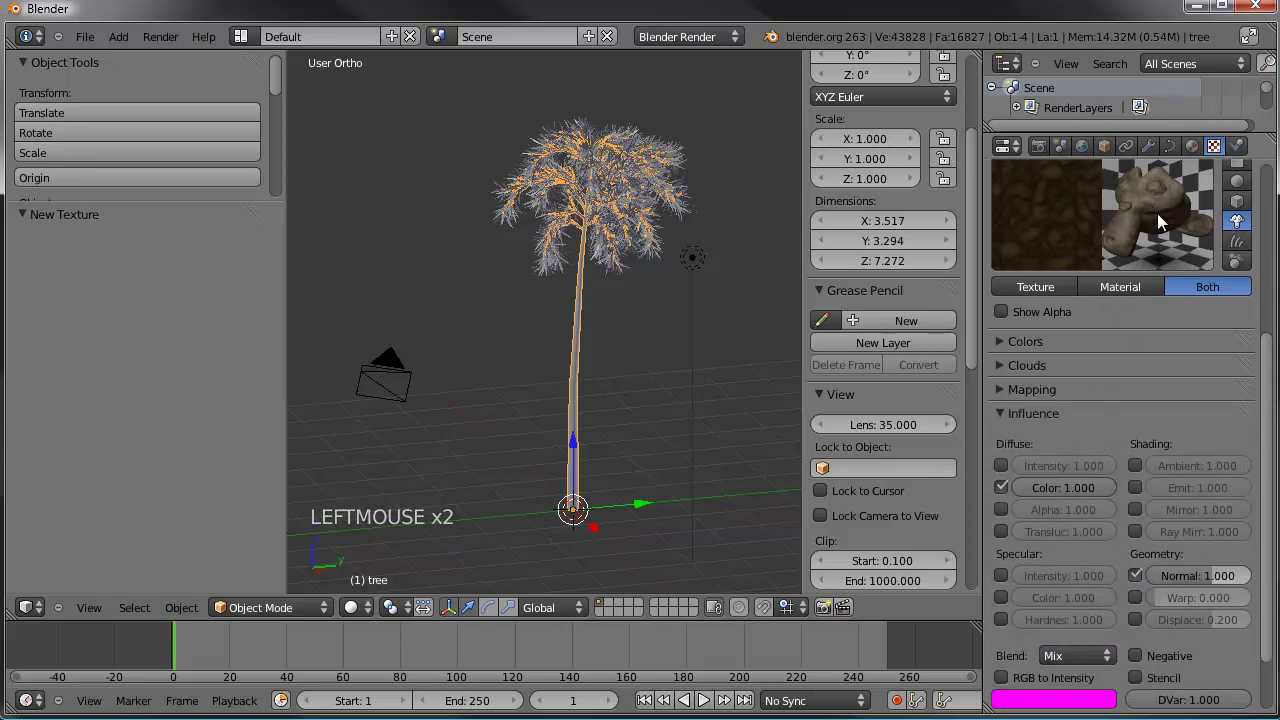
{"action": "mouse_move", "coordinate": [1214, 574]}
{"action": "left_mouse_down"}
{"action": "mouse_move", "coordinate": [1240, 575]}
{"action": "mouse_move", "coordinate": [1203, 580]}
{"action": "left_mouse_up"}
{"action": "left_click", "coordinate": [1201, 579]}
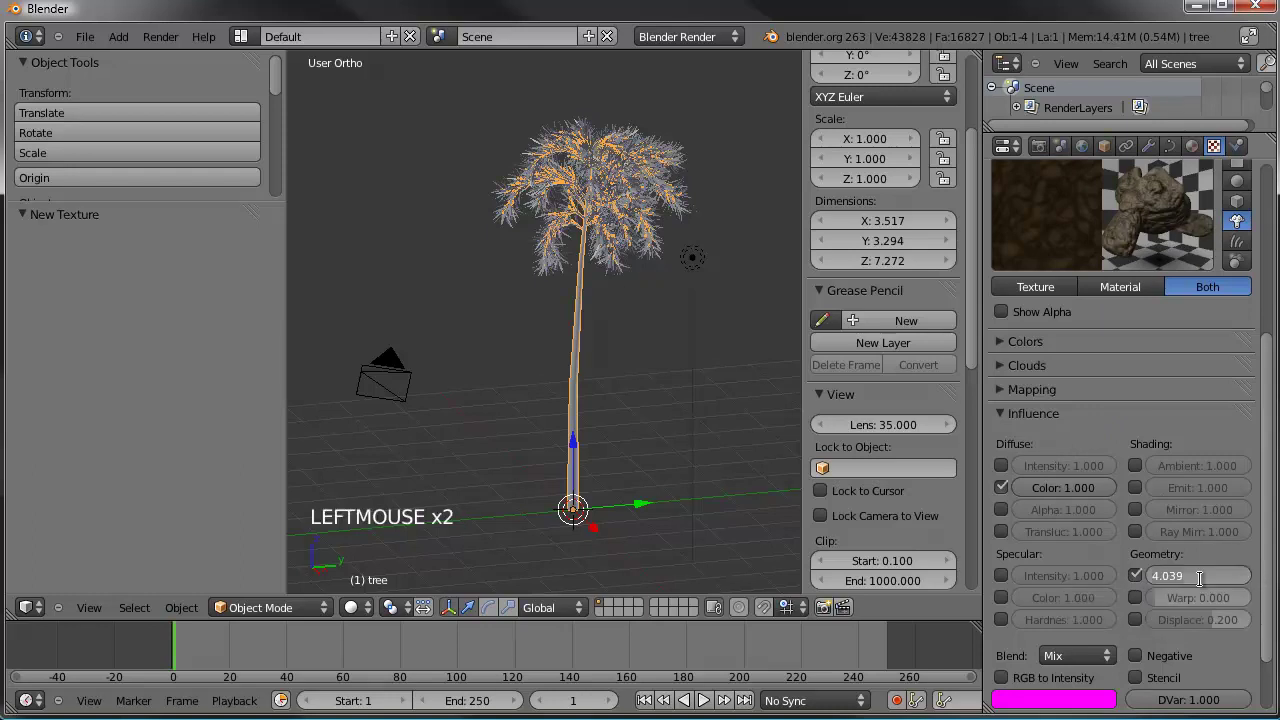
{"action": "type", "text": "0.5"}
{"action": "key", "text": "Return"}
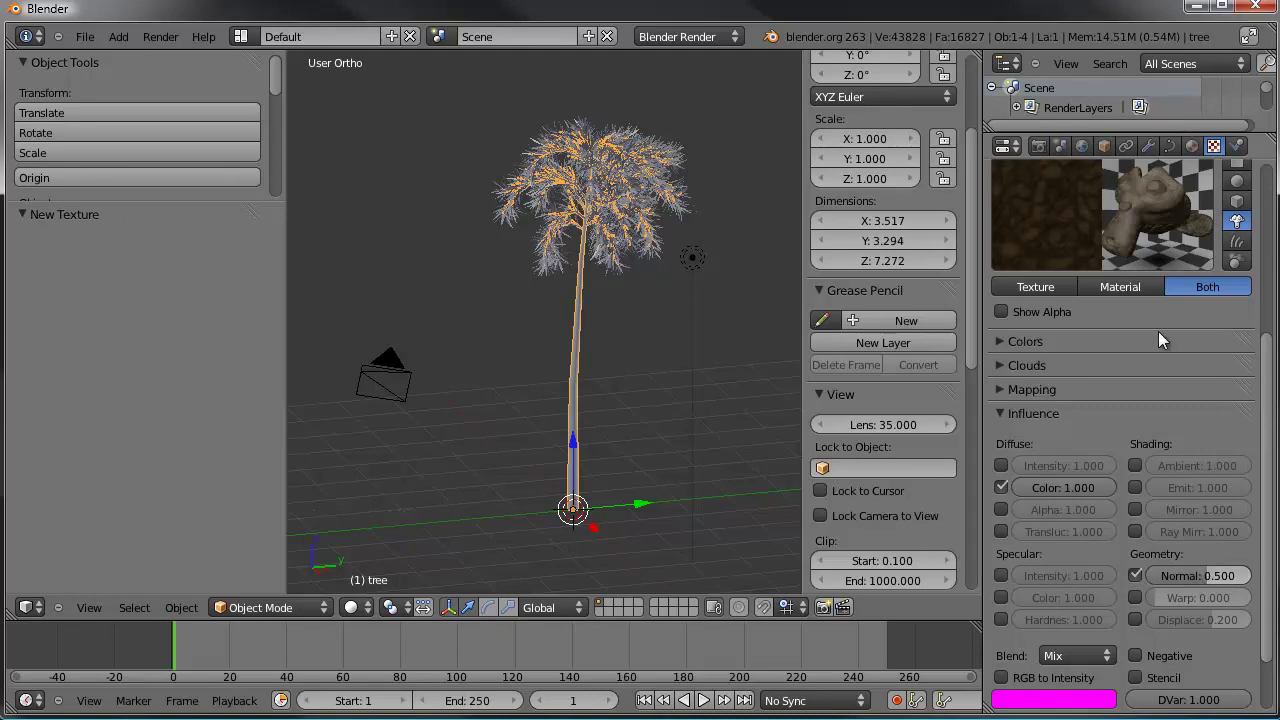
Step: Reduce the clouds texture's noise size to 0.05 and open the texture's name for editing
{"action": "left_click", "coordinate": [1000, 366]}
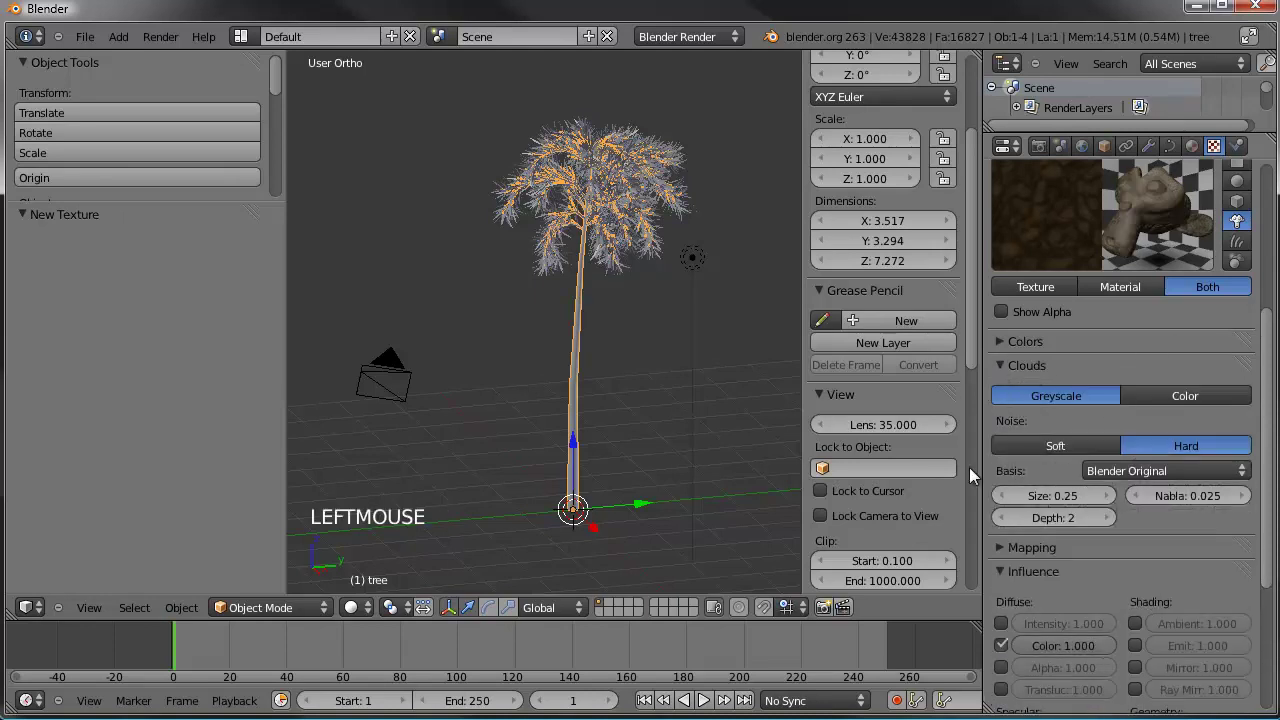
{"action": "left_click", "coordinate": [1000, 496]}
{"action": "left_click", "coordinate": [1000, 496]}
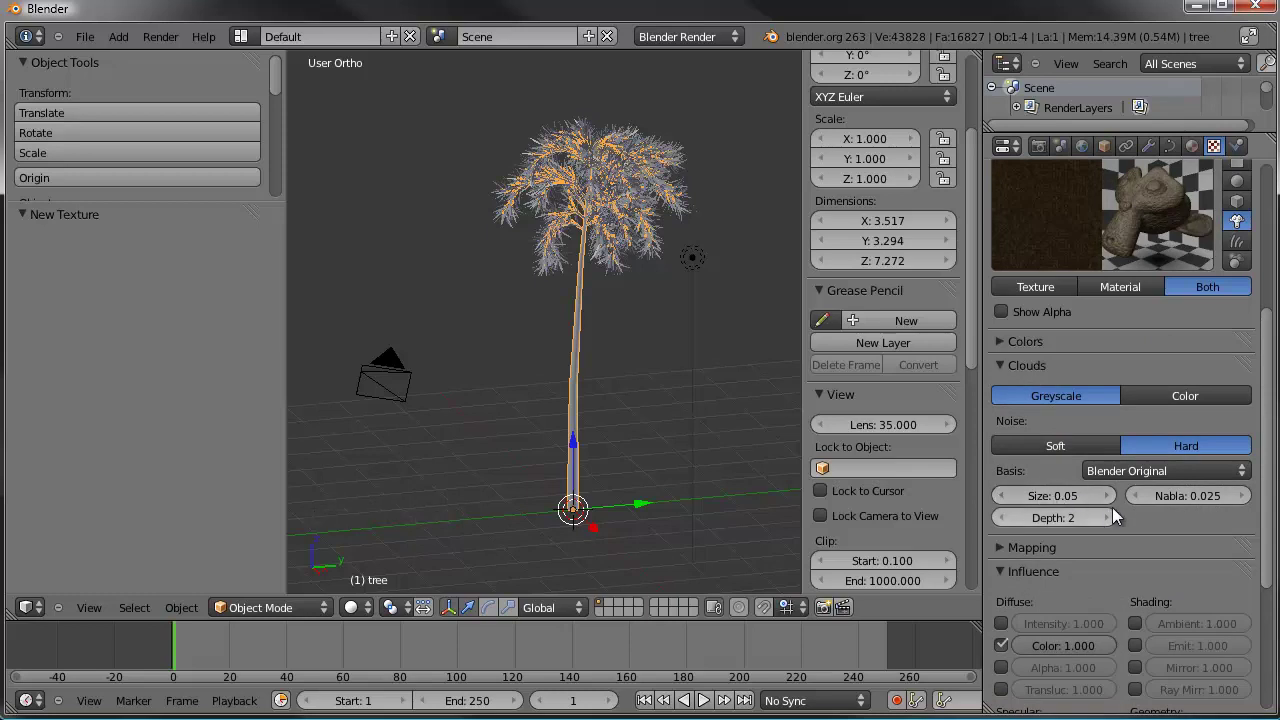
{"action": "scroll", "coordinate": [1087, 331], "scroll_direction": "up", "scroll_amount": 8}
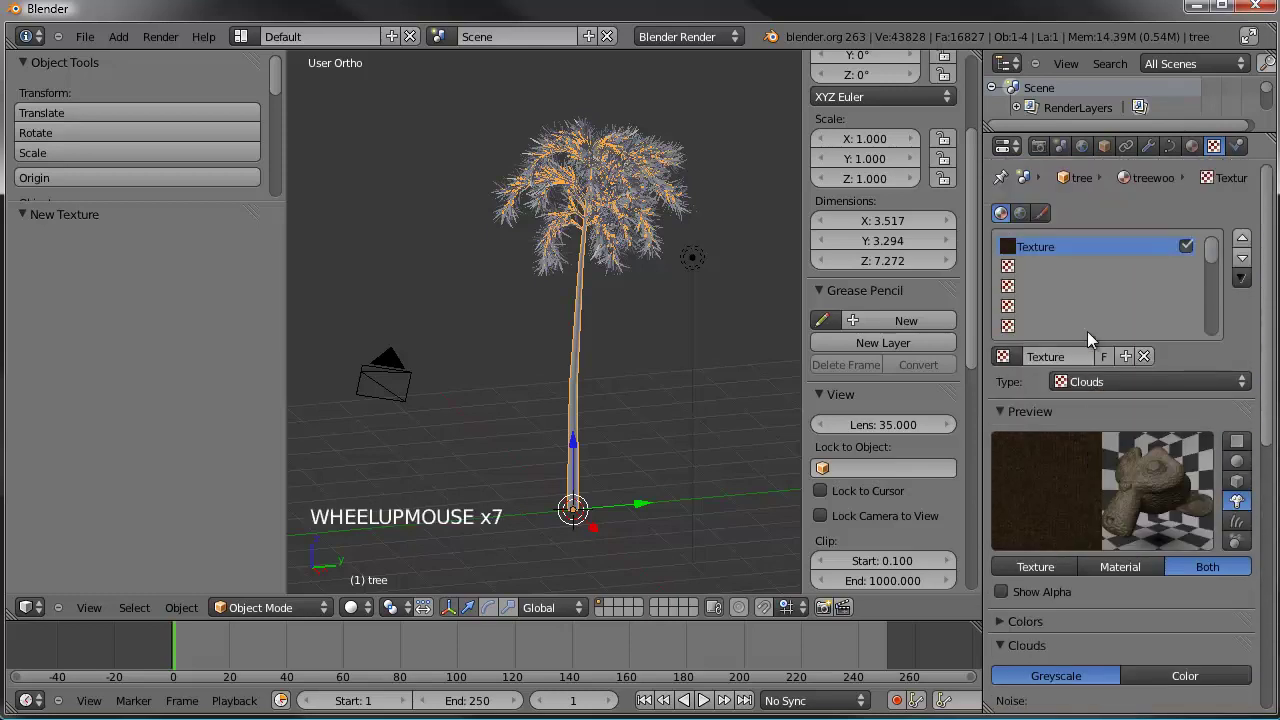
{"action": "left_click", "coordinate": [1045, 356]}
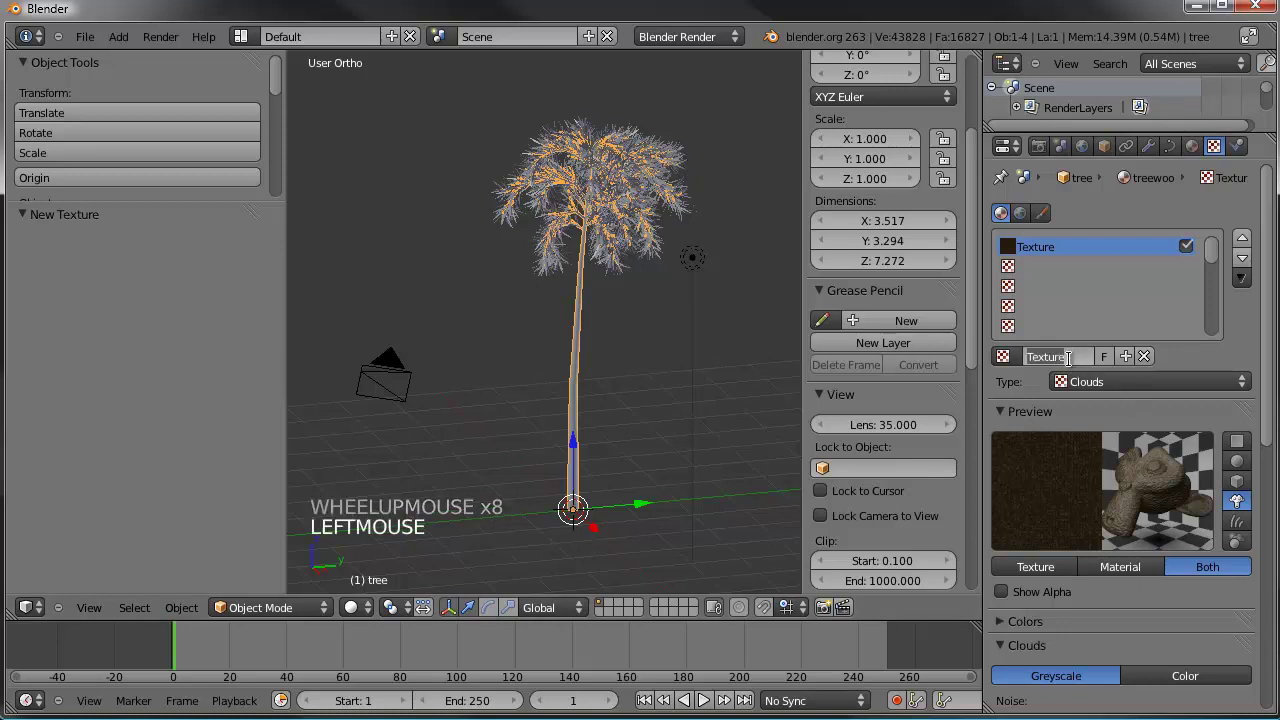
Step: Select the leaves object and add a new material to it
{"action": "right_click", "coordinate": [590, 138]}
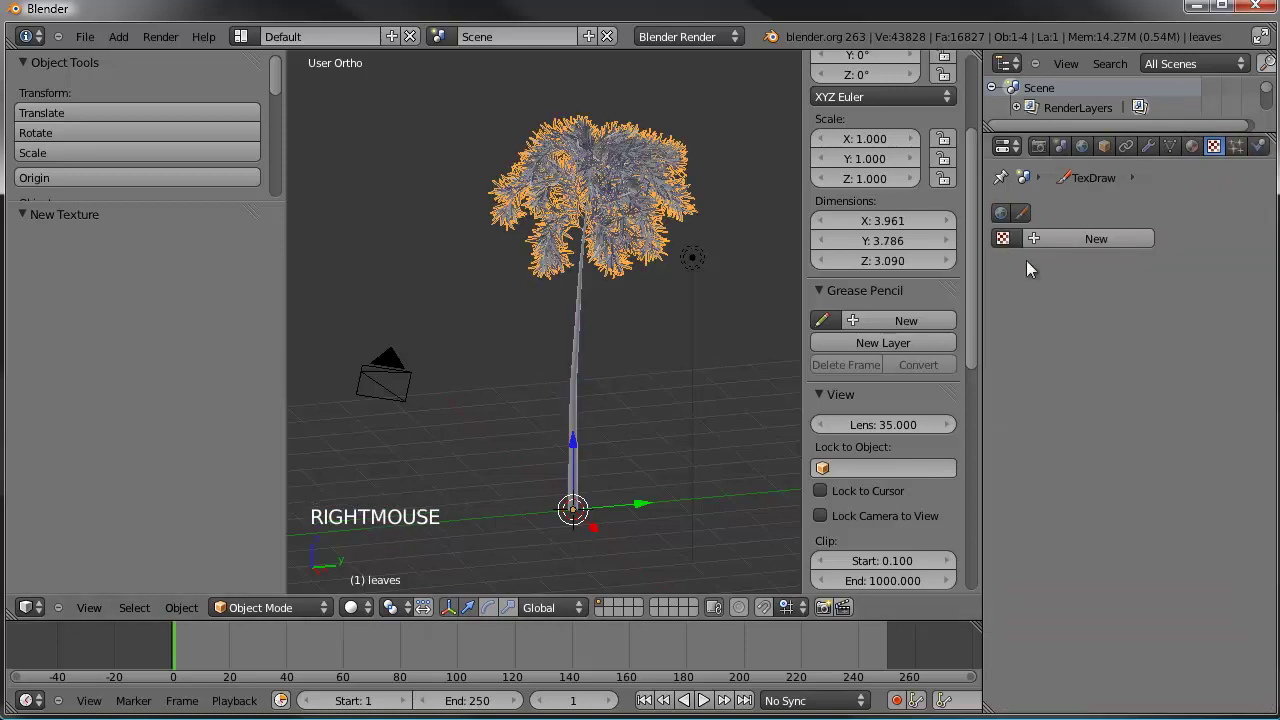
{"action": "left_click", "coordinate": [1067, 240]}
{"action": "left_click", "coordinate": [1145, 238]}
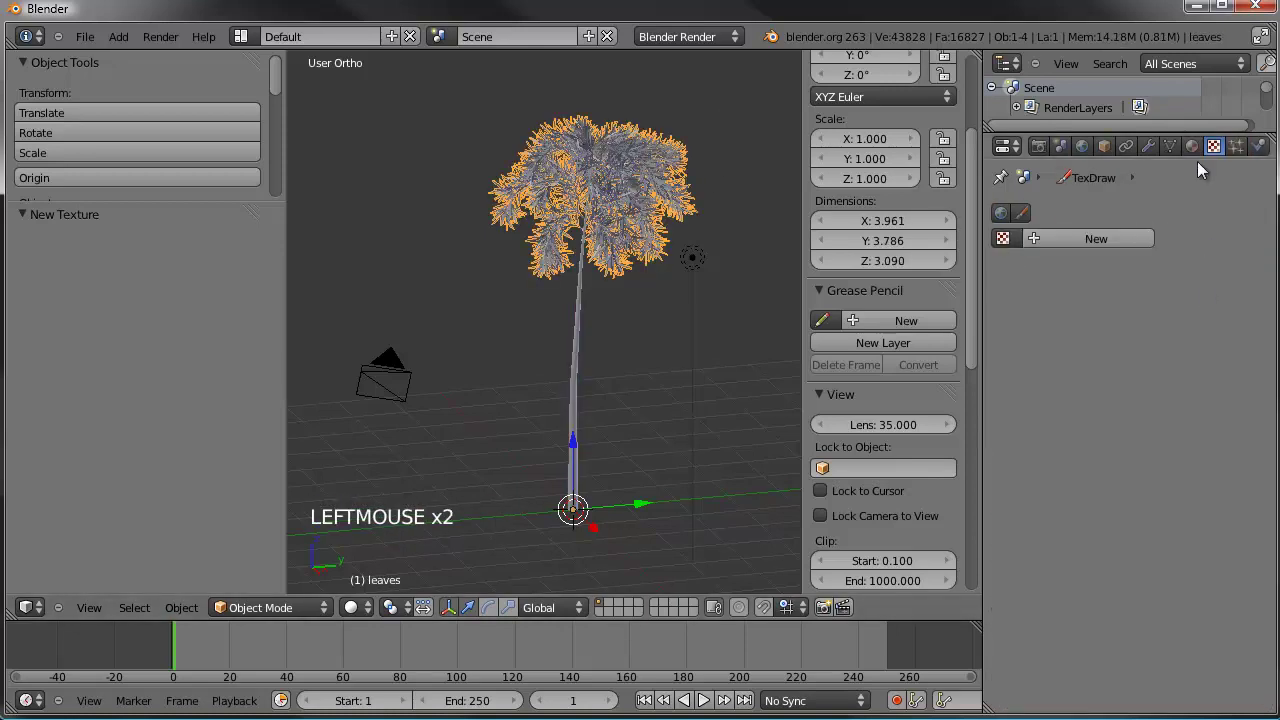
{"action": "left_click", "coordinate": [1192, 146]}
{"action": "left_click", "coordinate": [1077, 280]}
Step: Rename the leaves object's new material as Greenery
{"action": "left_click", "coordinate": [1075, 278]}
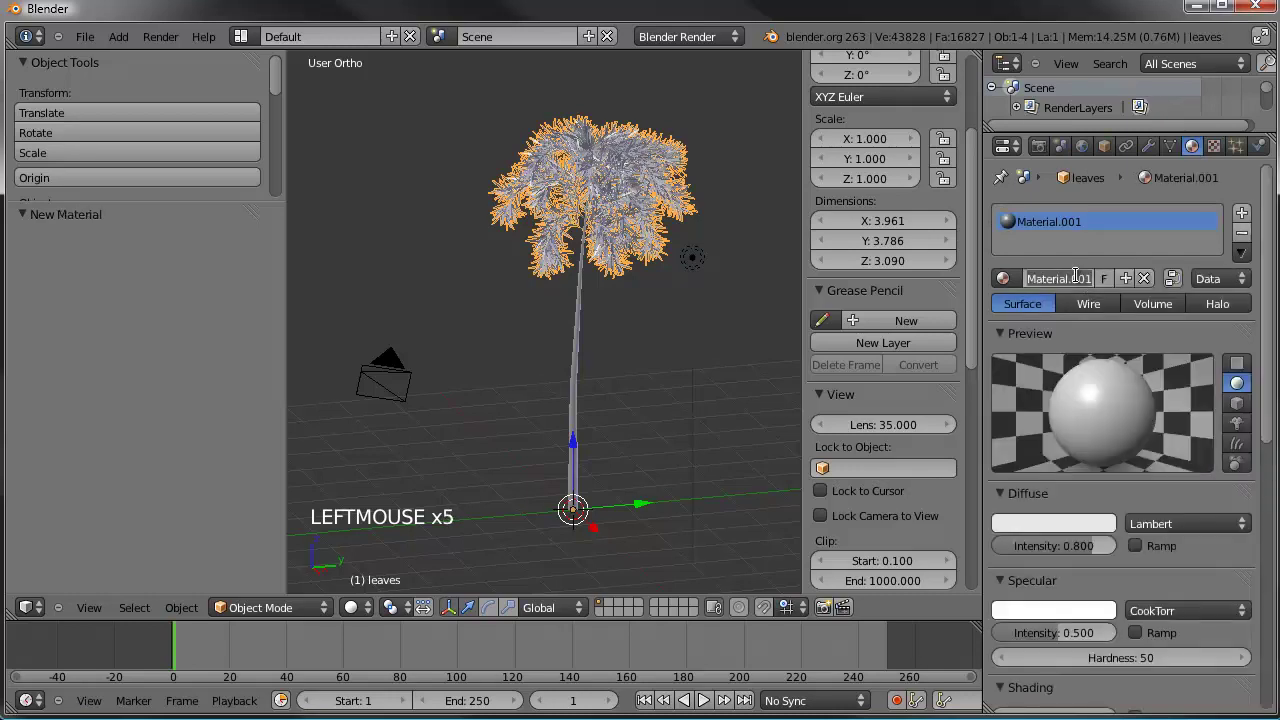
{"action": "type", "text": "Greenery"}
{"action": "key", "text": "Return"}
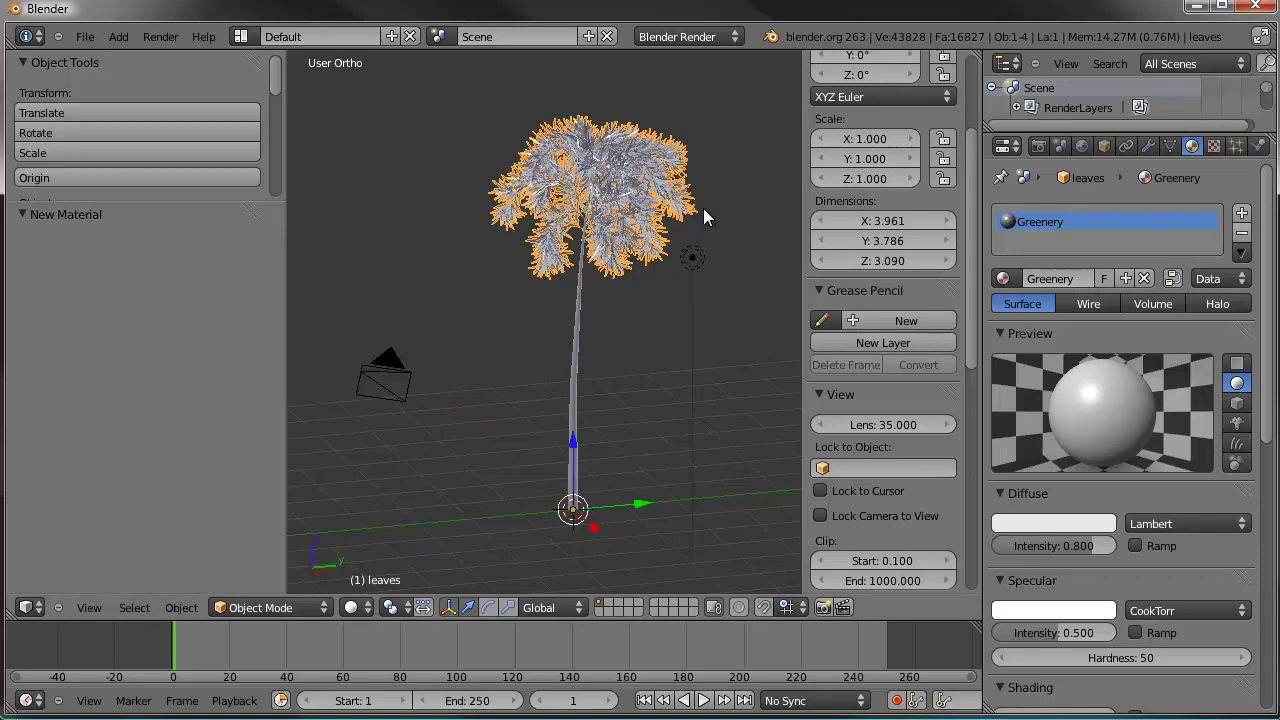
{"action": "middle_click_drag", "start_coordinate": [703, 208], "coordinate": [607, 234], "text": "shift"}
{"action": "scroll", "coordinate": [757, 291], "scroll_direction": "up", "scroll_amount": 2}
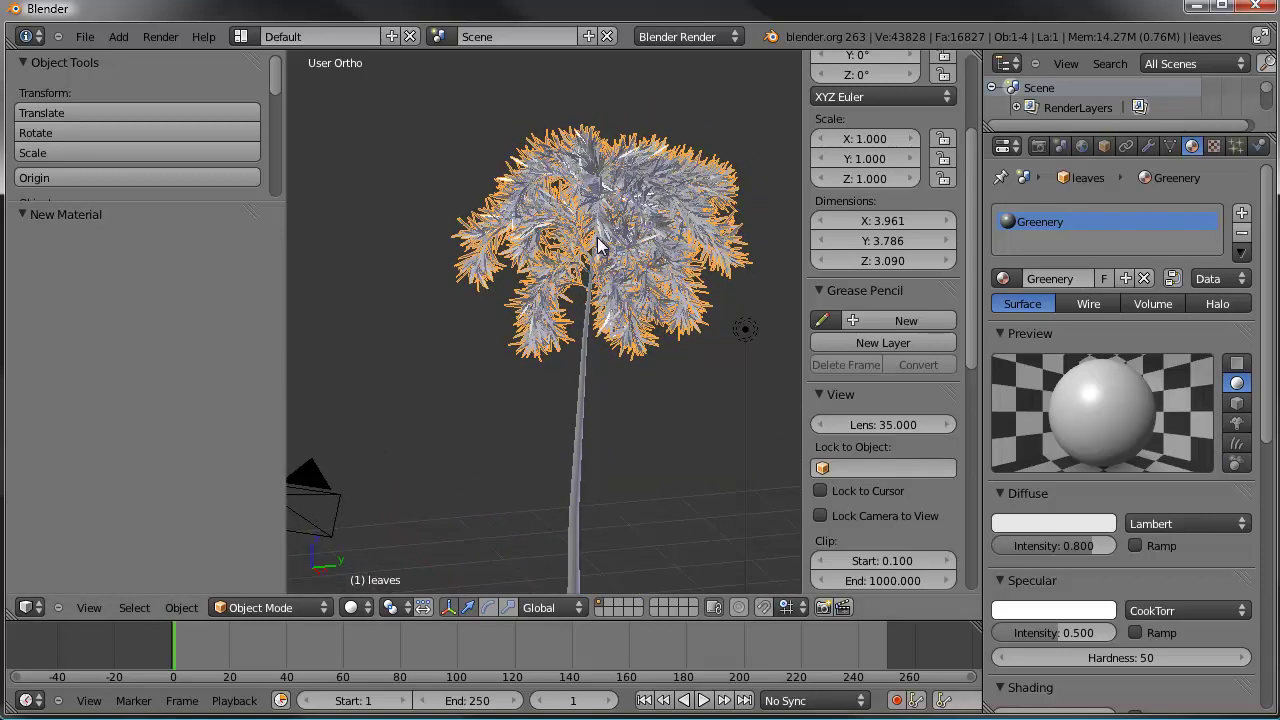
Step: Set the Greenery material's diffuse color to a dark olive green
{"action": "middle_click_drag", "start_coordinate": [700, 248], "coordinate": [640, 318]}
{"action": "scroll", "coordinate": [651, 286], "scroll_direction": "up", "scroll_amount": 1}
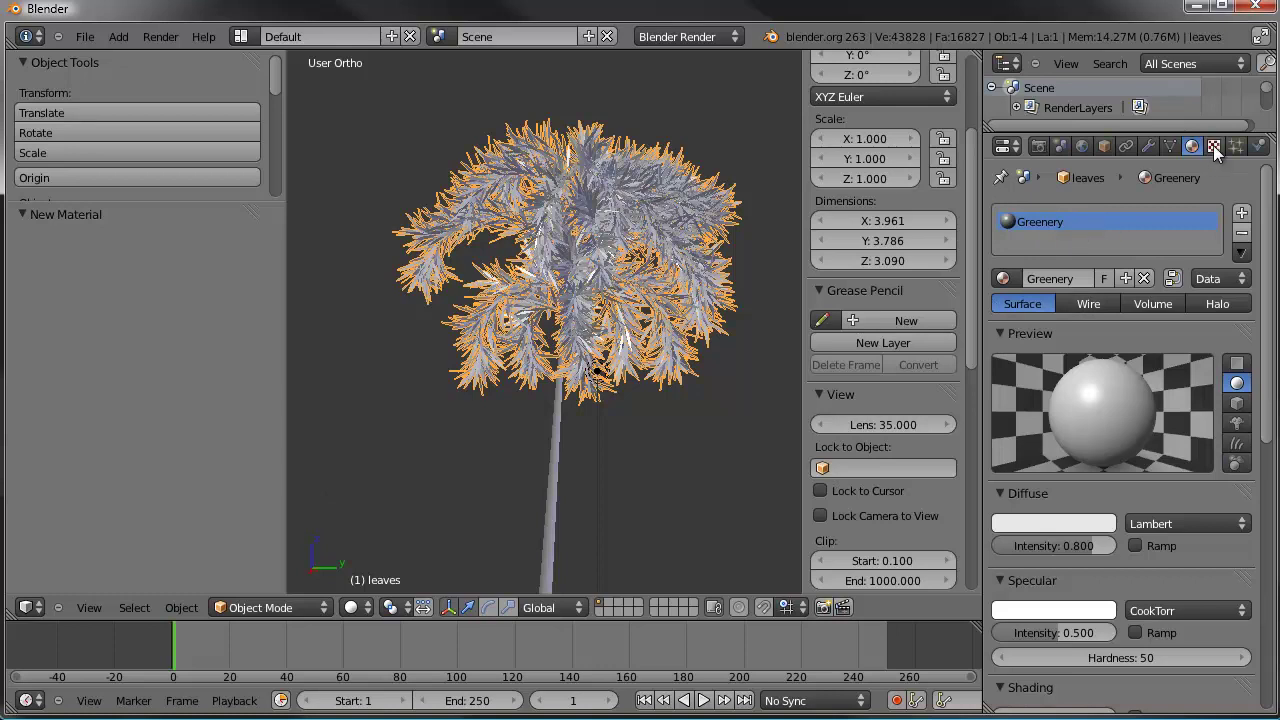
{"action": "left_click", "coordinate": [1021, 521]}
{"action": "left_click", "coordinate": [960, 340]}
{"action": "left_click_drag", "start_coordinate": [960, 338], "coordinate": [950, 344]}
{"action": "left_click_drag", "start_coordinate": [1100, 273], "coordinate": [1101, 320]}
{"action": "left_click_drag", "start_coordinate": [976, 348], "coordinate": [937, 343]}
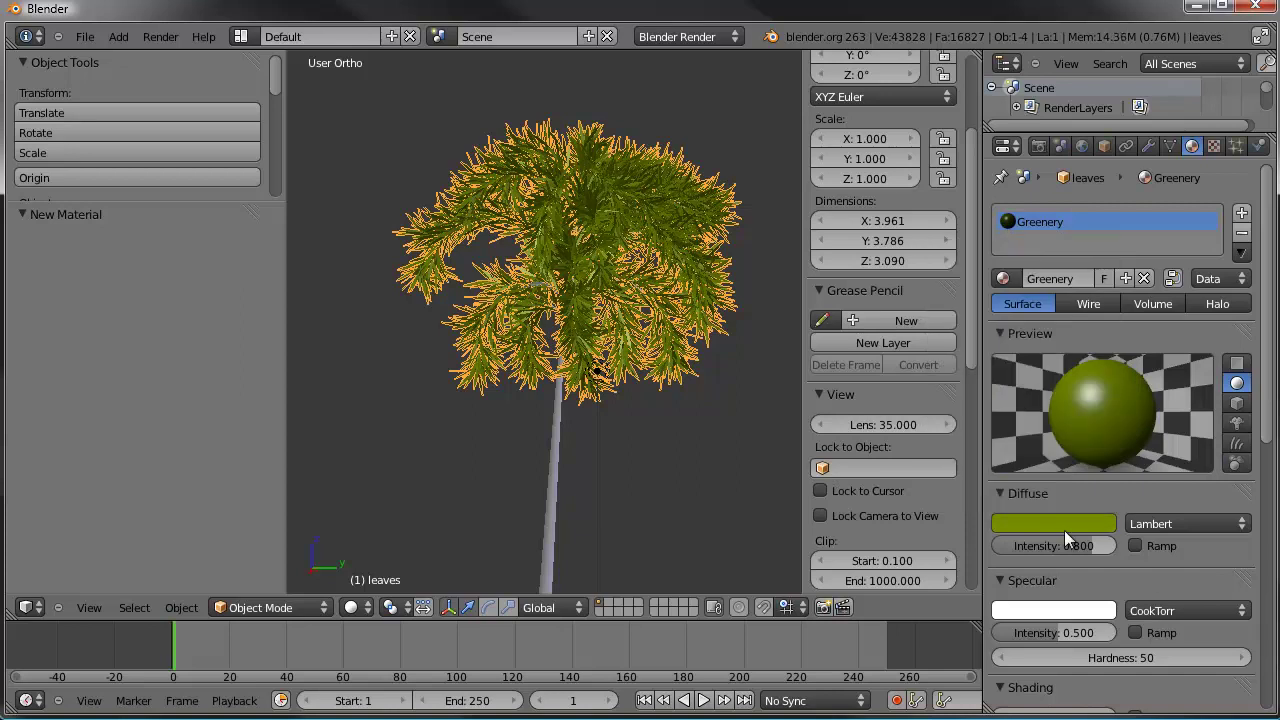
Step: Set the Greenery material's specular intensity to 0.25 and its hardness to 20
{"action": "mouse_move", "coordinate": [1059, 634]}
{"action": "left_mouse_down"}
{"action": "mouse_move", "coordinate": [1041, 633]}
{"action": "mouse_move", "coordinate": [1068, 634]}
{"action": "left_mouse_up"}
{"action": "left_click", "coordinate": [1068, 634]}
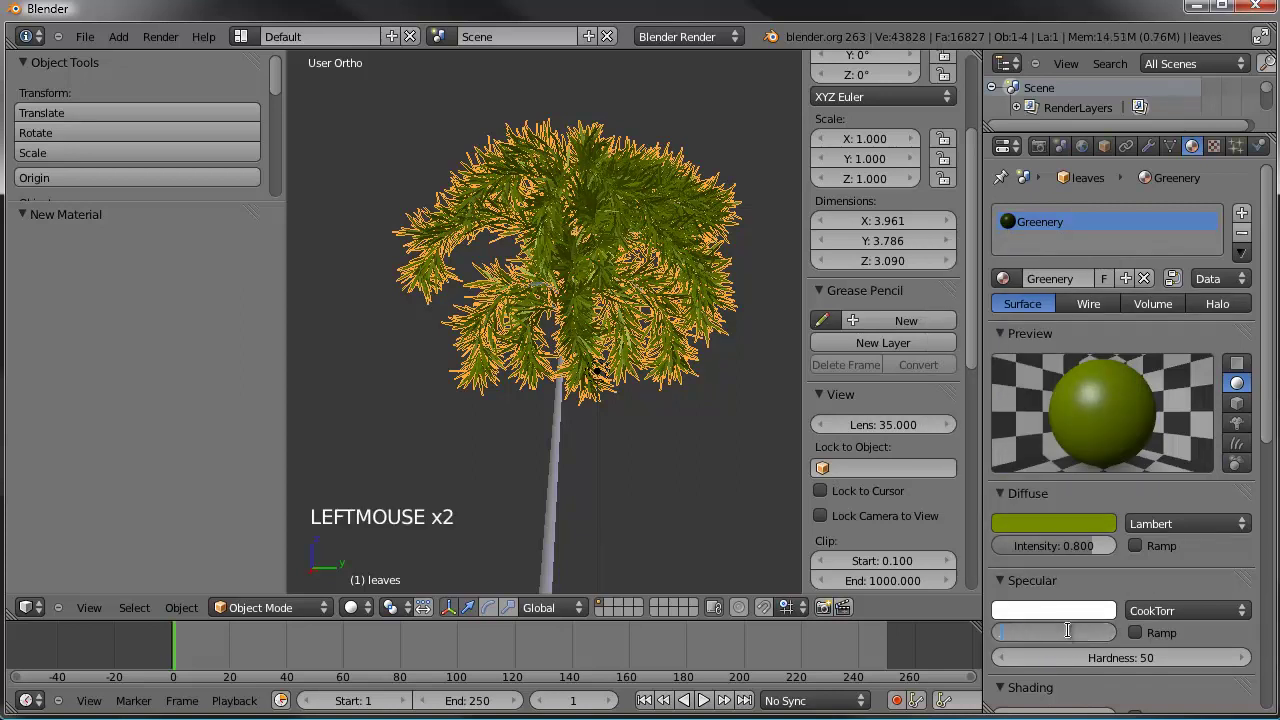
{"action": "type", "text": "0.25"}
{"action": "key", "text": "Return"}
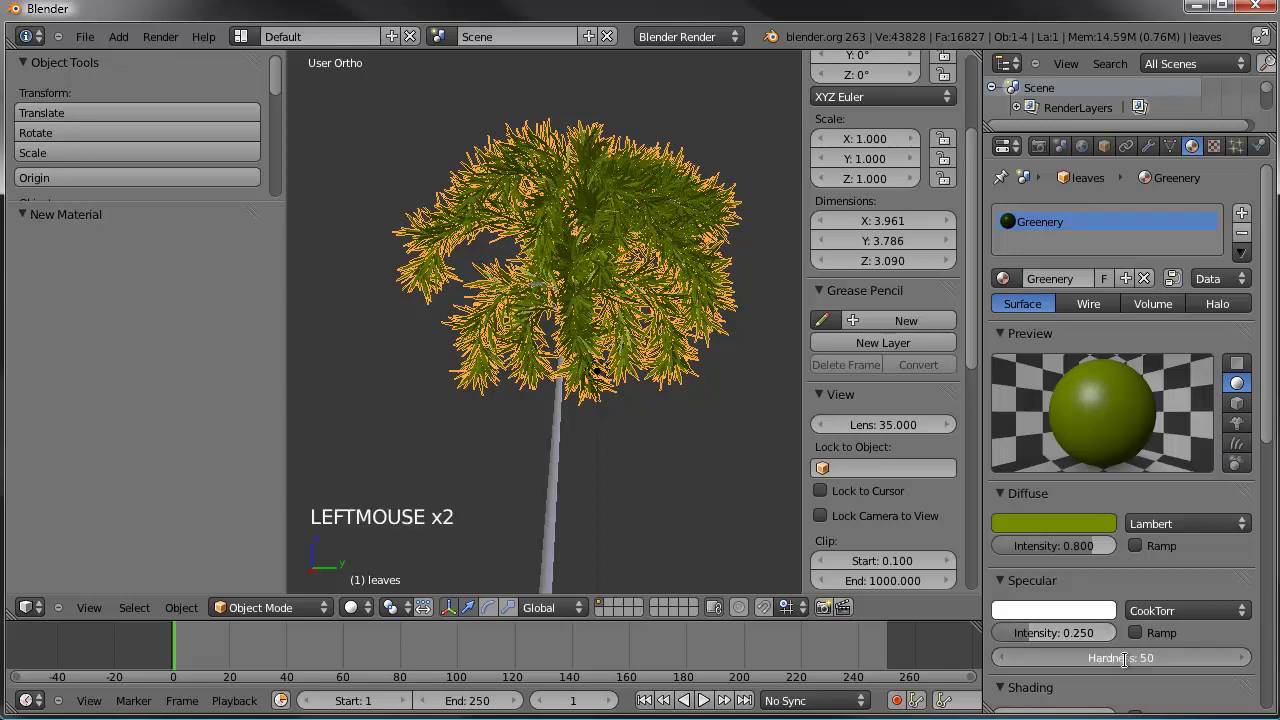
{"action": "double_click", "coordinate": [1124, 658]}
{"action": "type", "text": "20"}
{"action": "key", "text": "Return"}
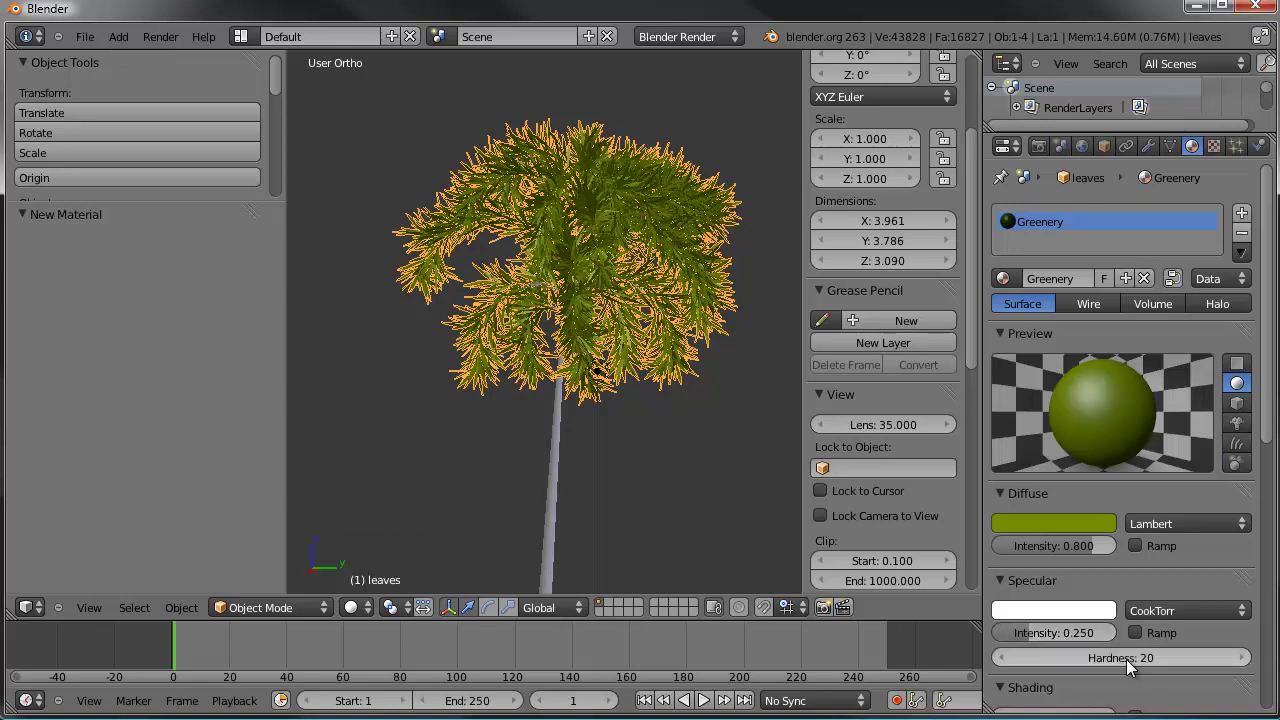
Step: Set the leaf material's specular intensity to 0.15 and switch the material preview to the monkey
{"action": "left_click_drag", "start_coordinate": [1061, 628], "coordinate": [1095, 658]}
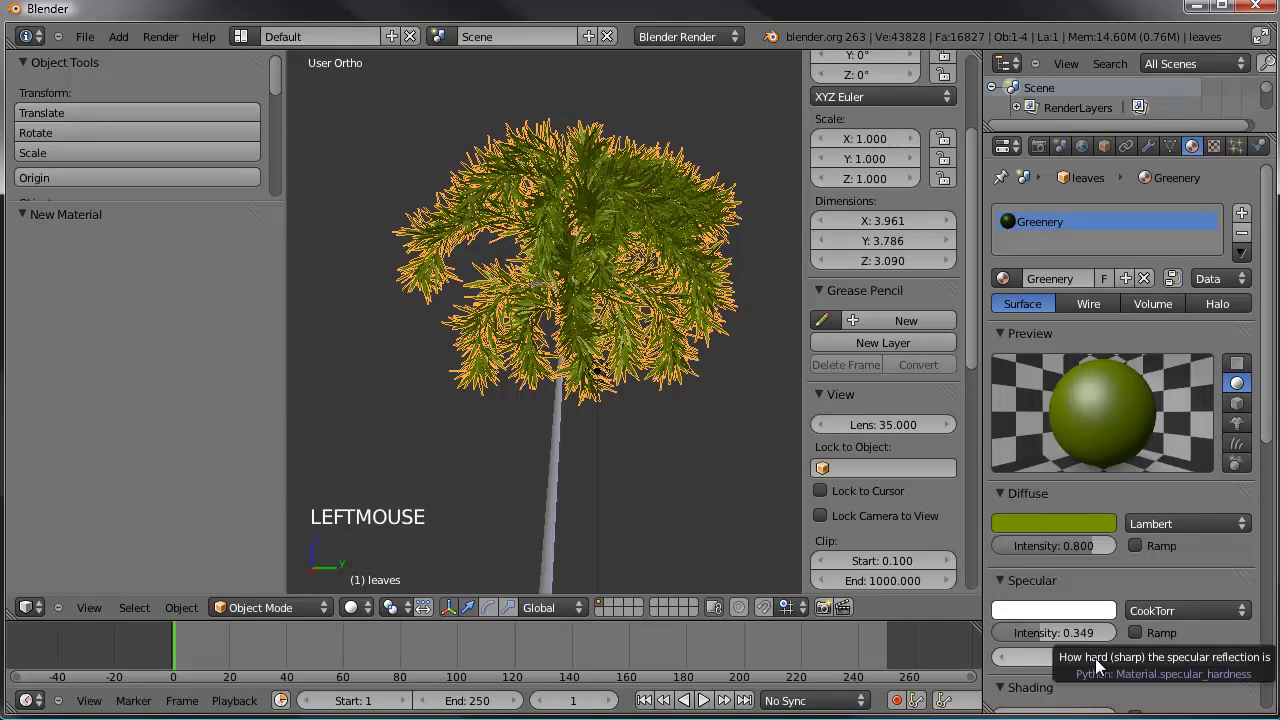
{"action": "double_click", "coordinate": [1060, 634]}
{"action": "type", "text": "0.15"}
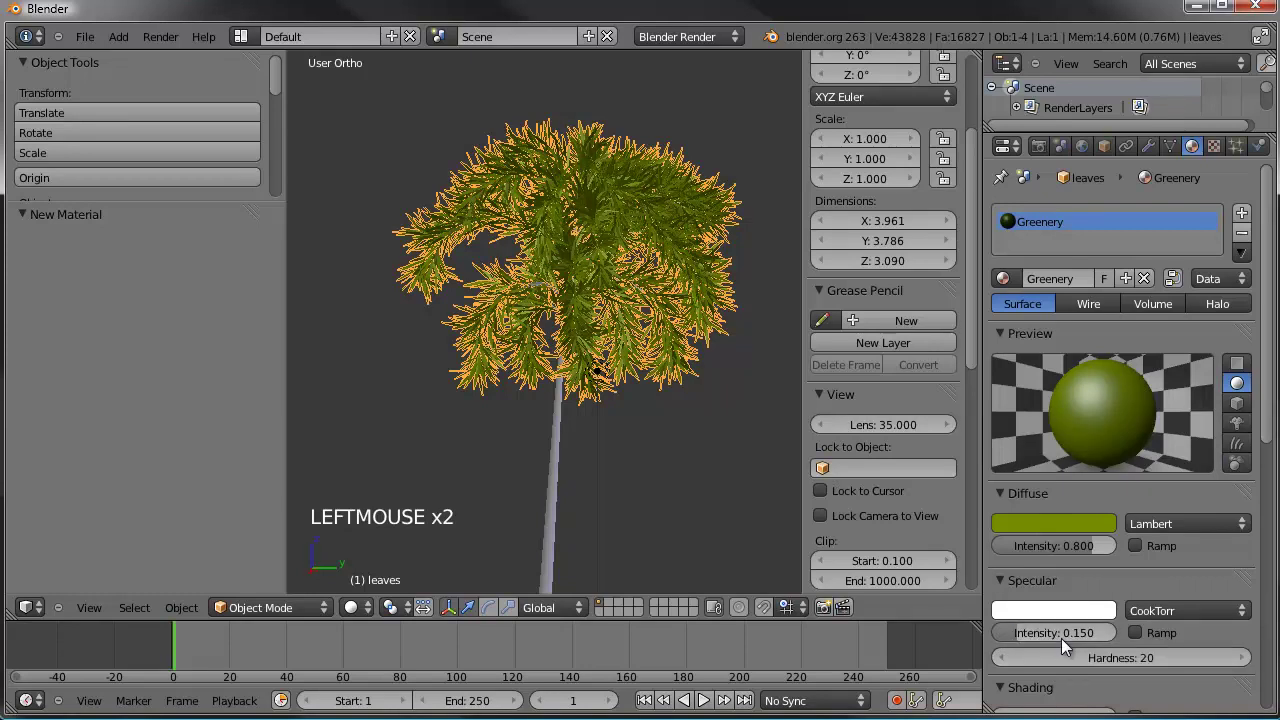
{"action": "key", "text": "Return"}
{"action": "left_click", "coordinate": [1237, 423]}
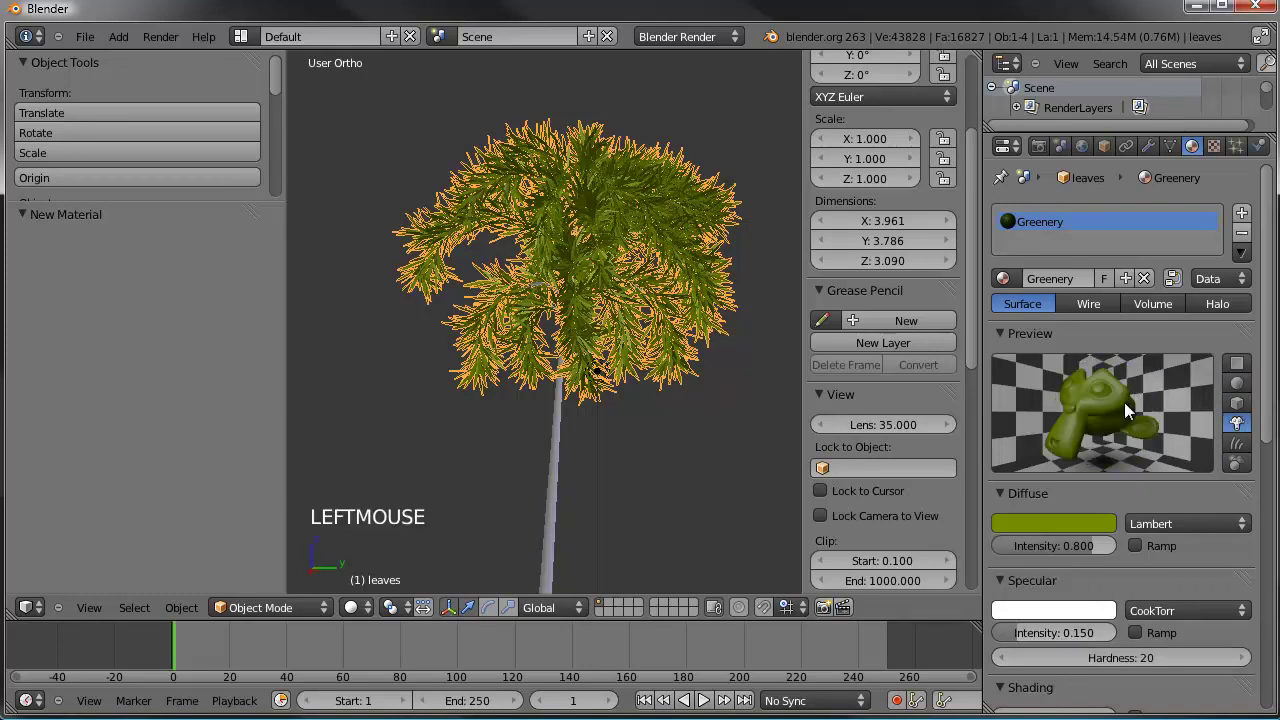
Step: Collapse the diffuse, specular, shading and transparency settings and enable subsurface scattering with the Potato preset on the leaf material
{"action": "left_click", "coordinate": [1011, 494]}
{"action": "left_click", "coordinate": [1001, 514]}
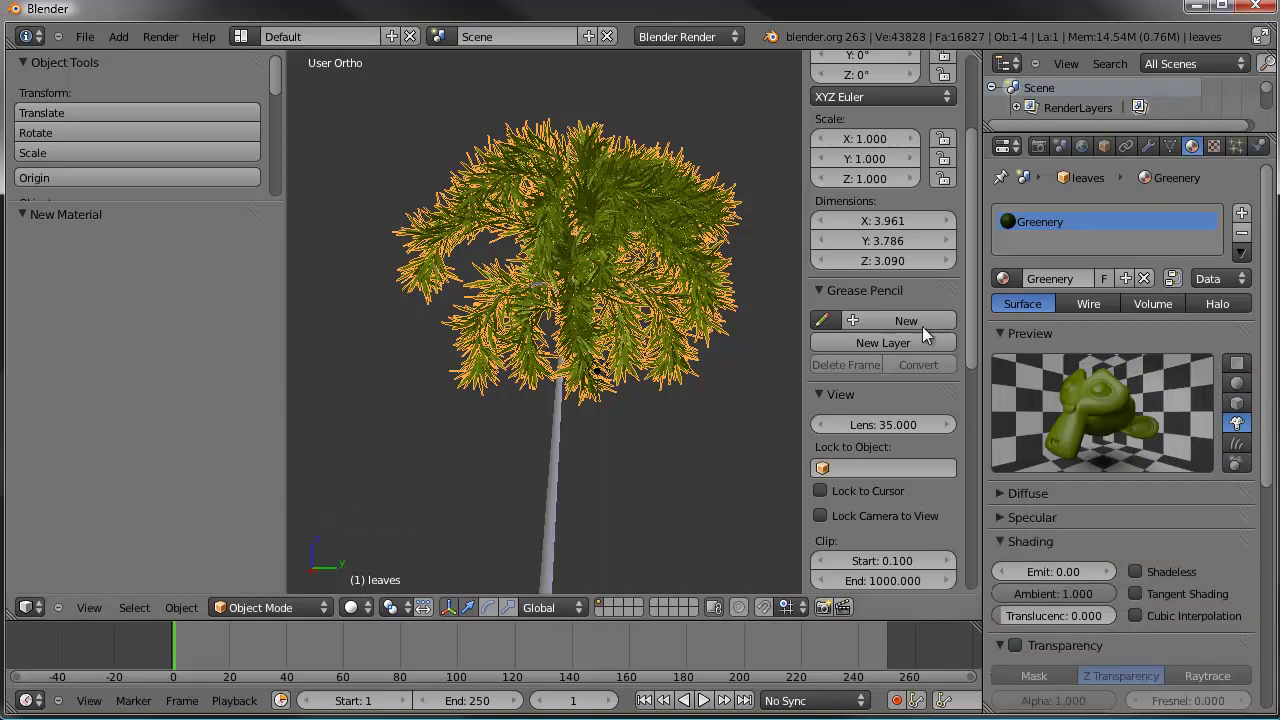
{"action": "left_click", "coordinate": [999, 541]}
{"action": "left_click", "coordinate": [1000, 565]}
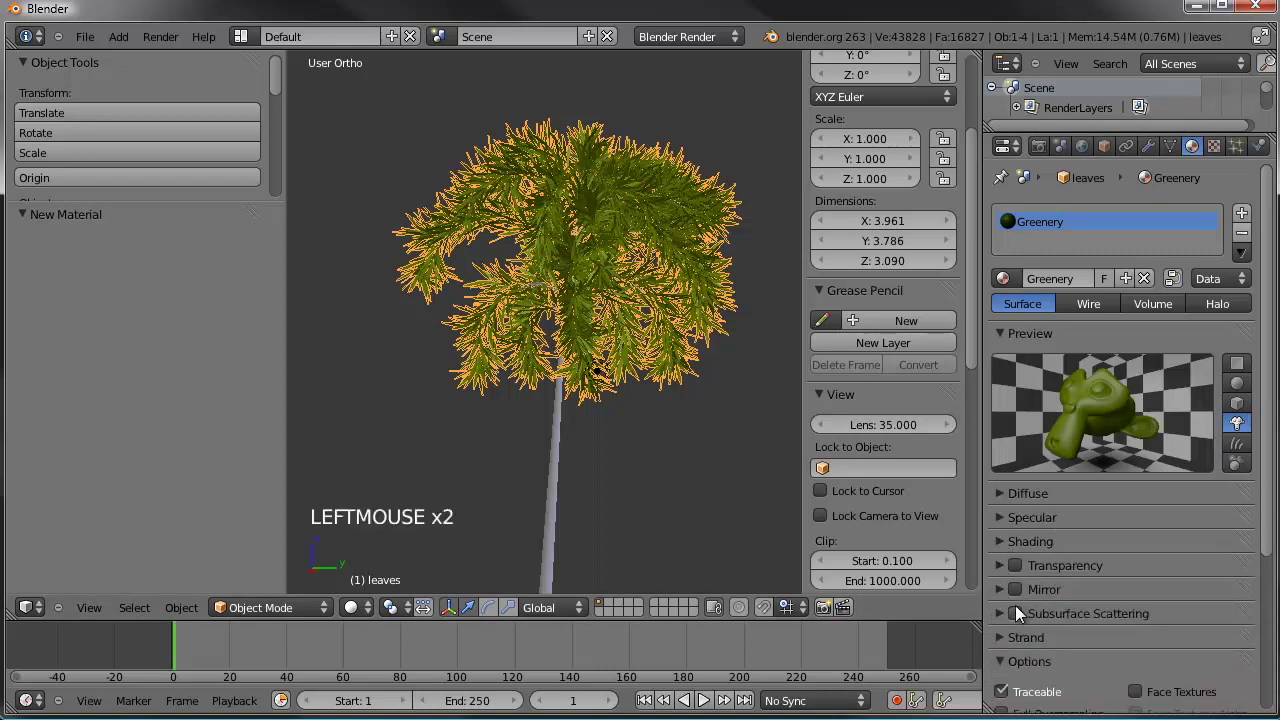
{"action": "left_click", "coordinate": [1016, 610]}
{"action": "left_click", "coordinate": [999, 613]}
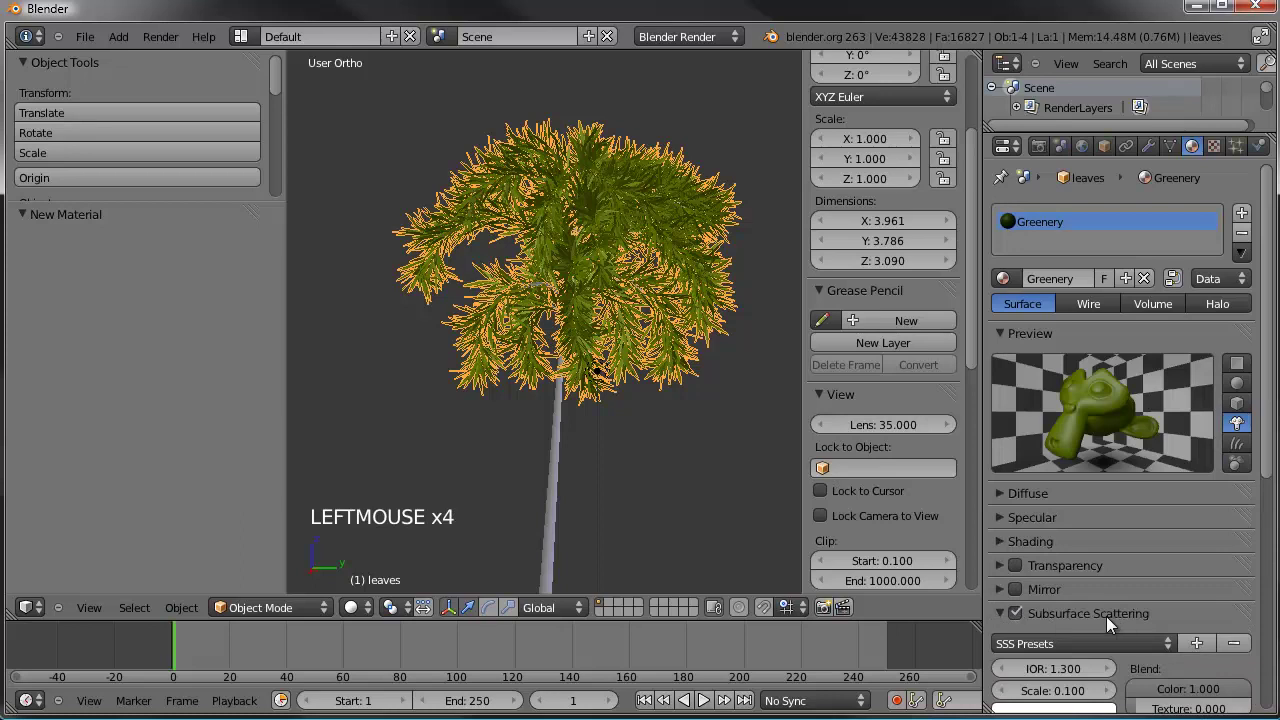
{"action": "scroll", "coordinate": [1082, 610], "scroll_direction": "down", "scroll_amount": 2}
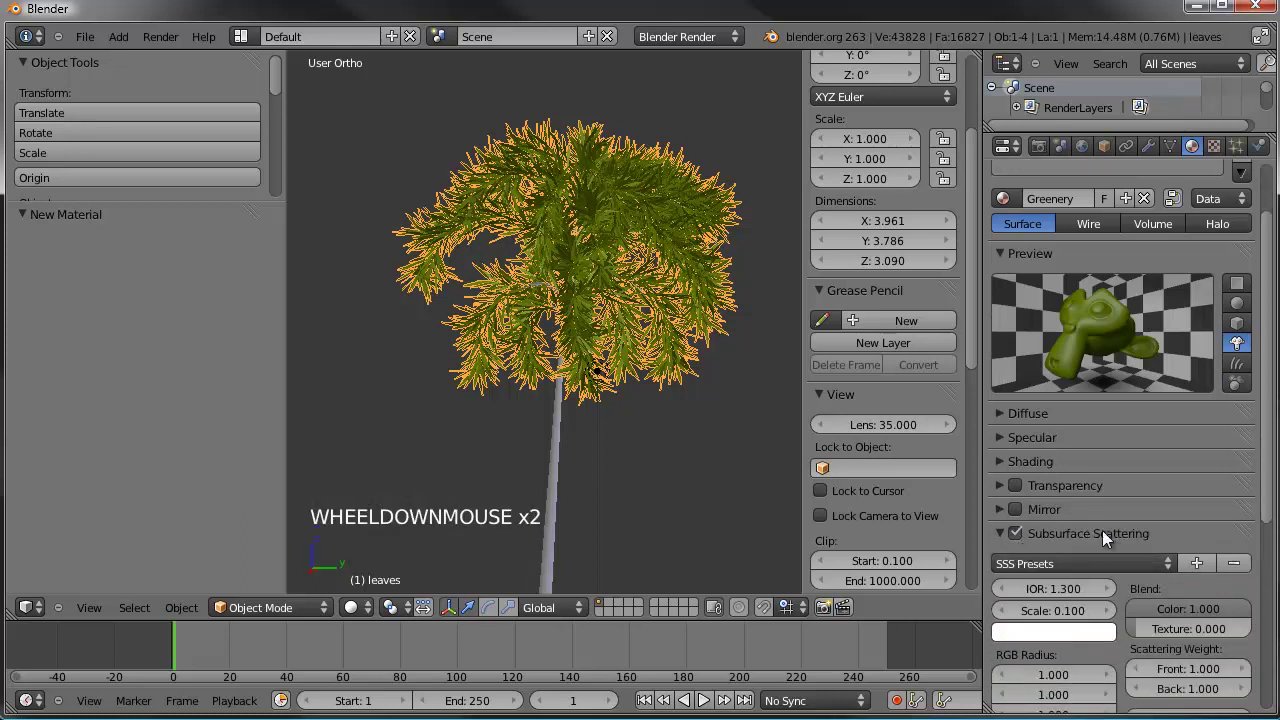
{"action": "left_click", "coordinate": [1022, 564]}
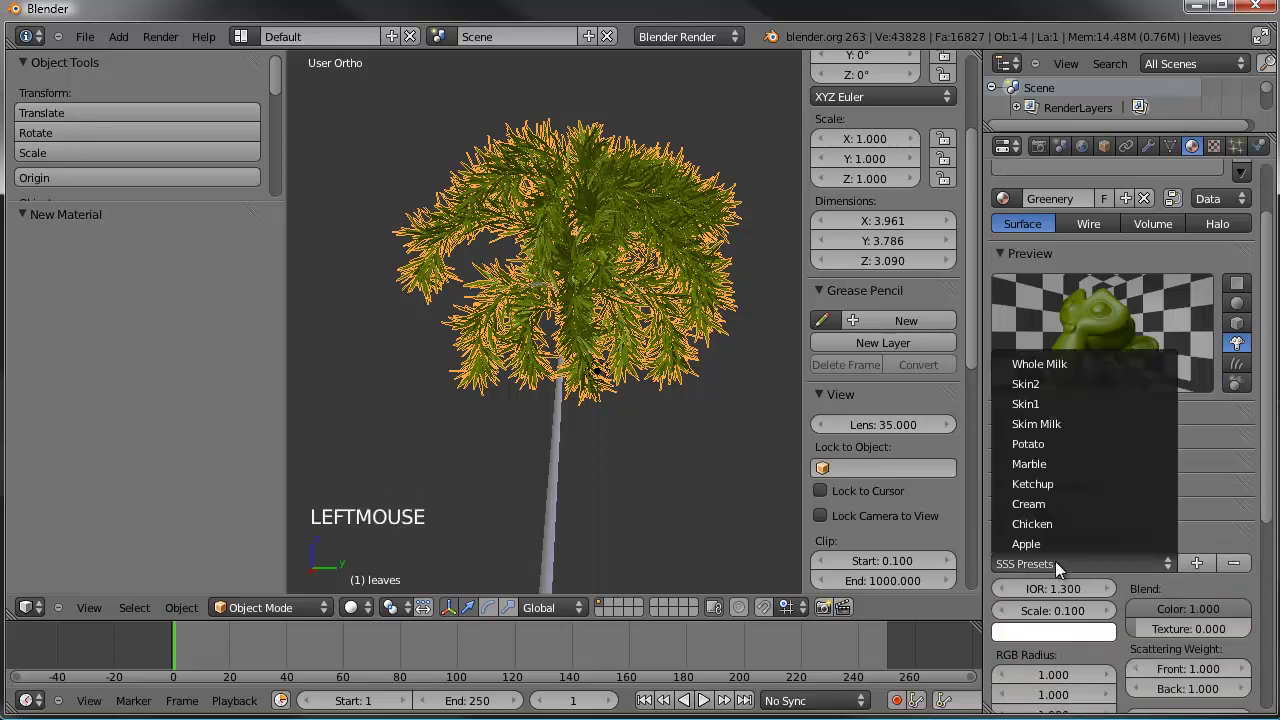
{"action": "left_click", "coordinate": [1042, 441]}
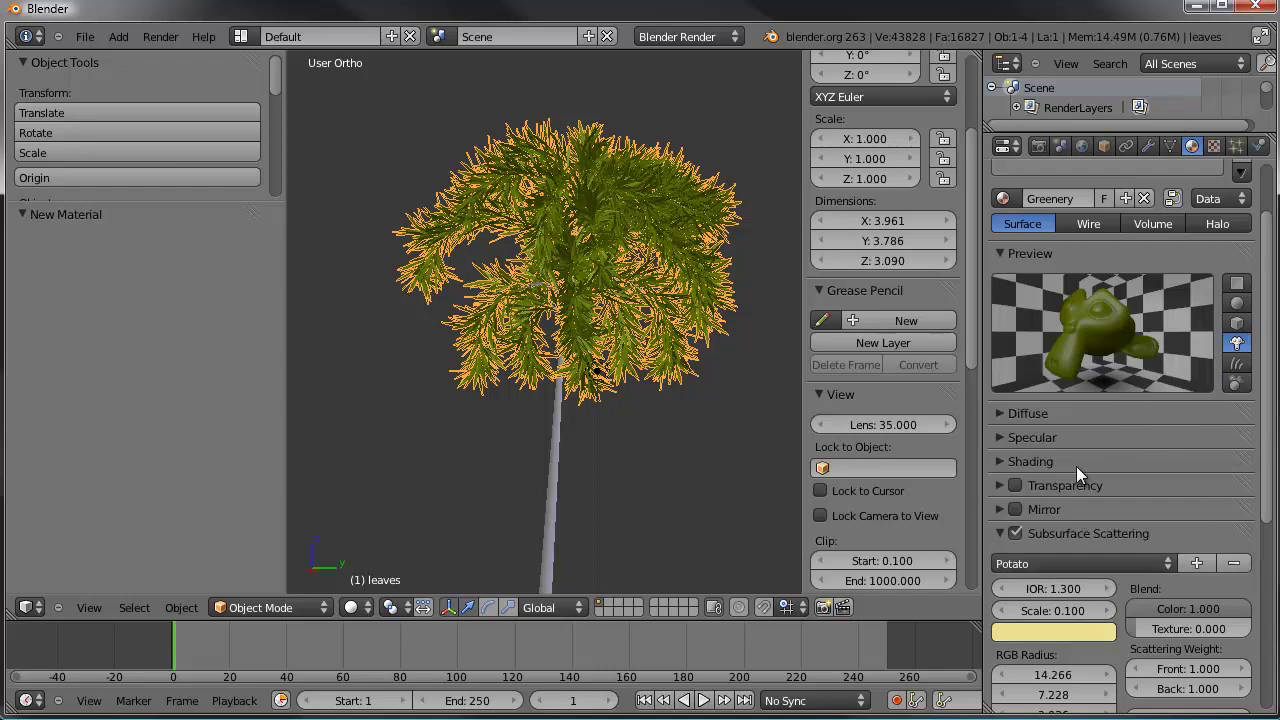
Step: Reduce the leaf material's subsurface scattering scale to 0.01
{"action": "scroll", "coordinate": [1151, 485], "scroll_direction": "down", "scroll_amount": 3}
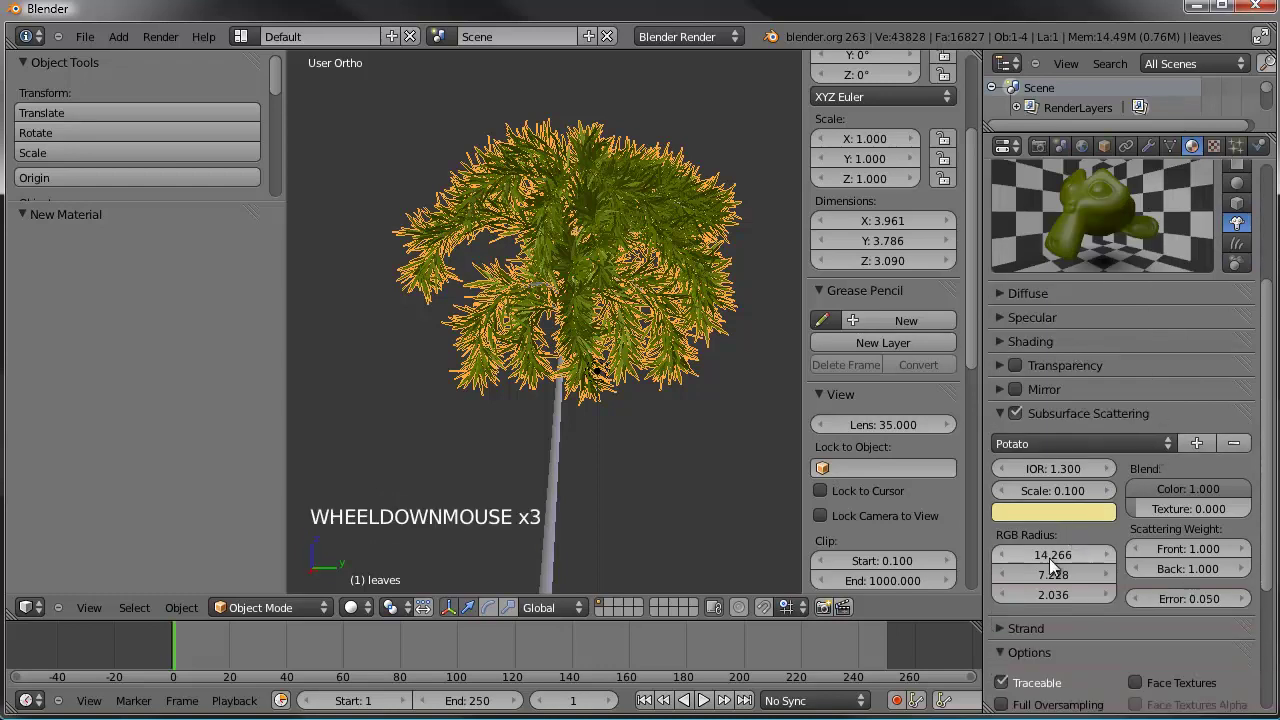
{"action": "left_click", "coordinate": [1001, 492]}
{"action": "left_click", "coordinate": [1001, 492]}
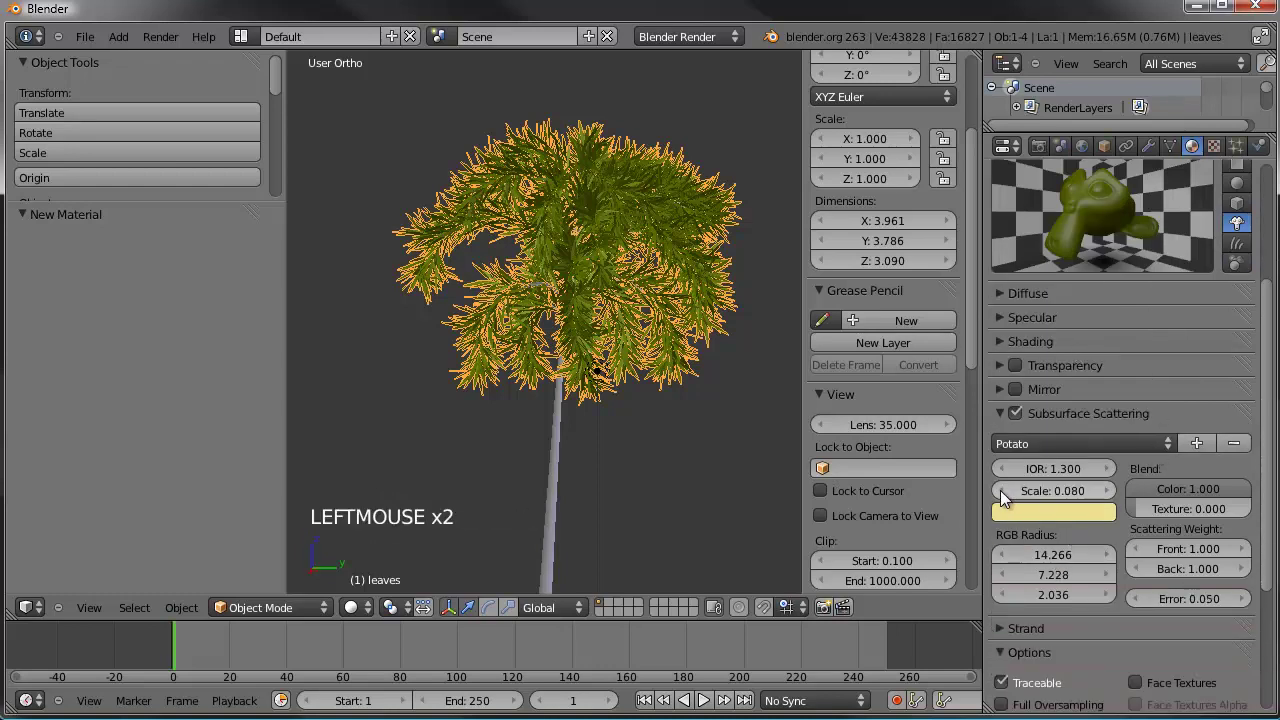
{"action": "left_click", "coordinate": [1001, 492]}
{"action": "left_click", "coordinate": [1001, 492]}
{"action": "left_click", "coordinate": [1001, 492]}
{"action": "left_click", "coordinate": [1001, 492]}
{"action": "left_click", "coordinate": [1001, 492]}
{"action": "left_click", "coordinate": [1001, 492]}
{"action": "left_click", "coordinate": [1001, 492]}
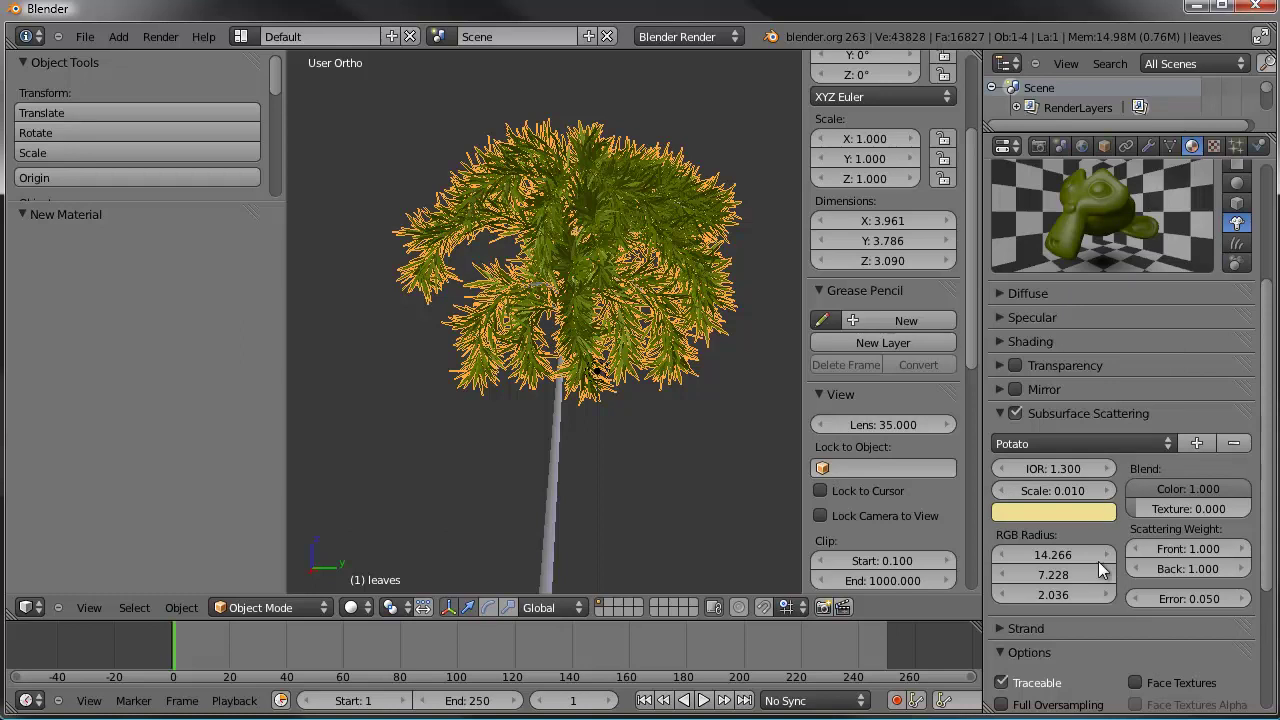
Step: Set the back scattering weight of the leaf material's subsurface scattering to 3
{"action": "left_click", "coordinate": [1208, 569]}
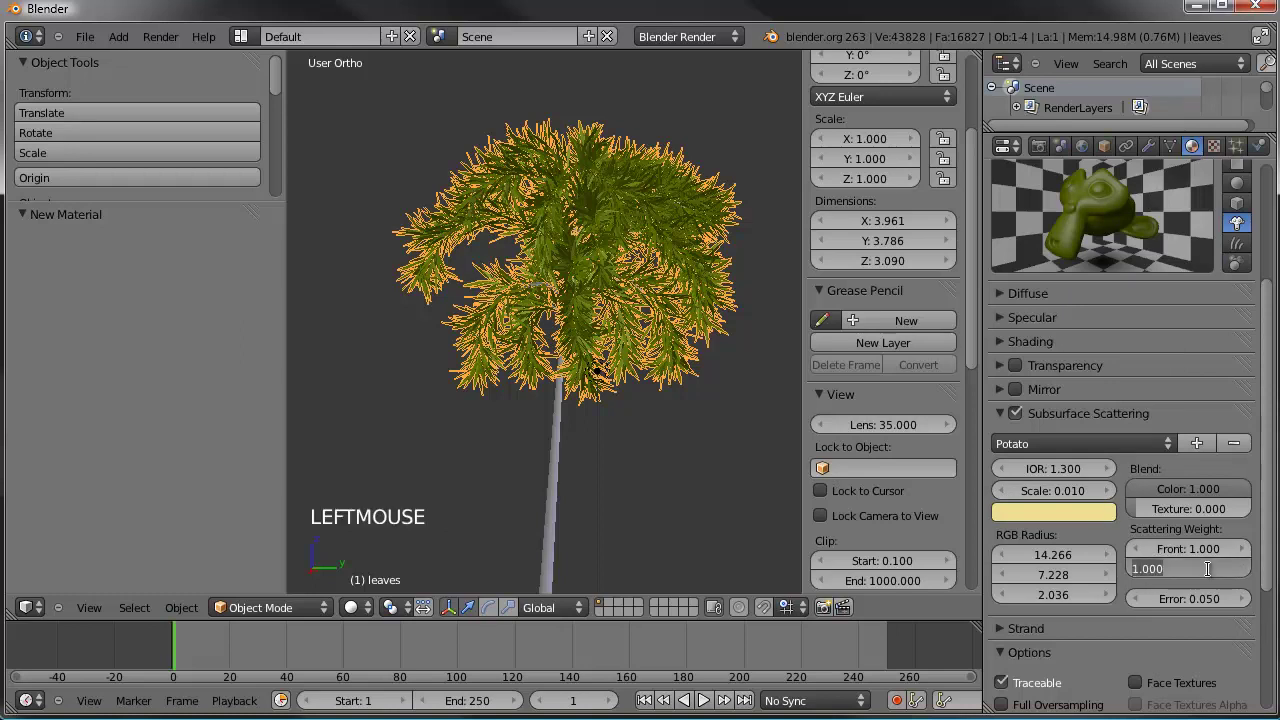
{"action": "type", "text": "2"}
{"action": "key", "text": "Return"}
{"action": "left_click", "coordinate": [1206, 569]}
{"action": "type", "text": "3"}
{"action": "key", "text": "Return"}
{"action": "scroll", "coordinate": [1092, 414], "scroll_direction": "up", "scroll_amount": 2}
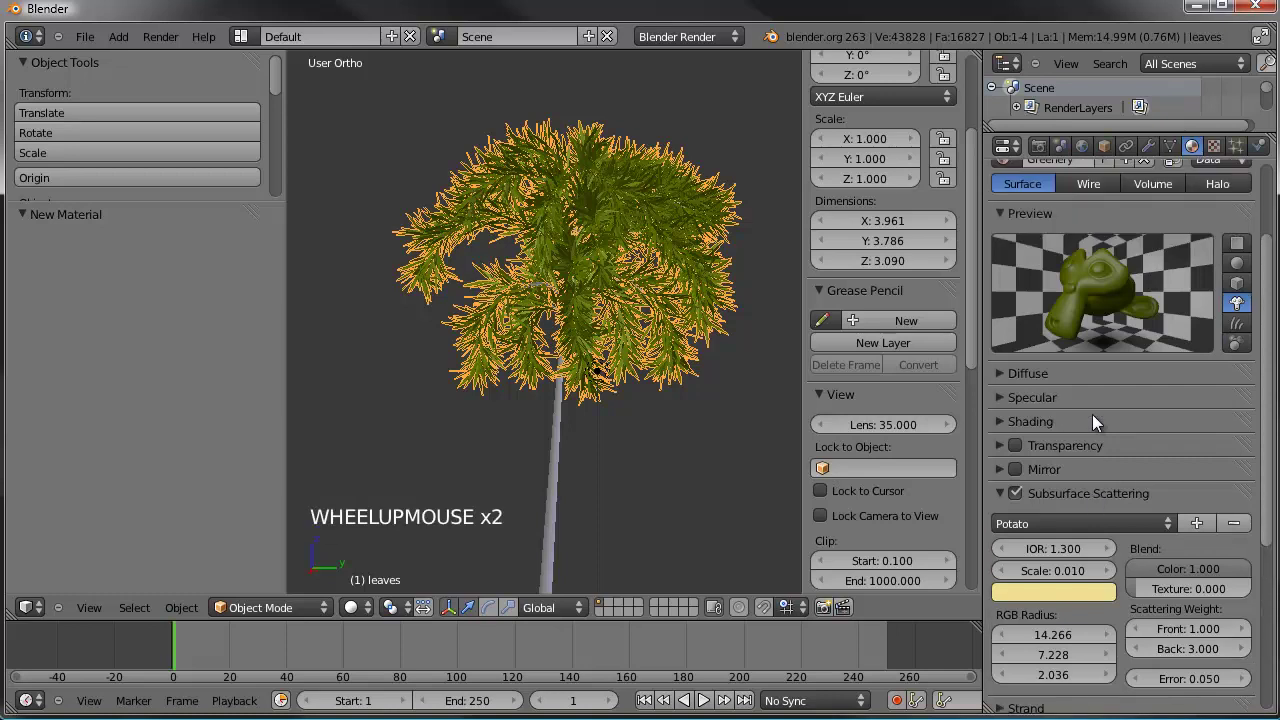
{"action": "scroll", "coordinate": [1092, 414], "scroll_direction": "up", "scroll_amount": 3}
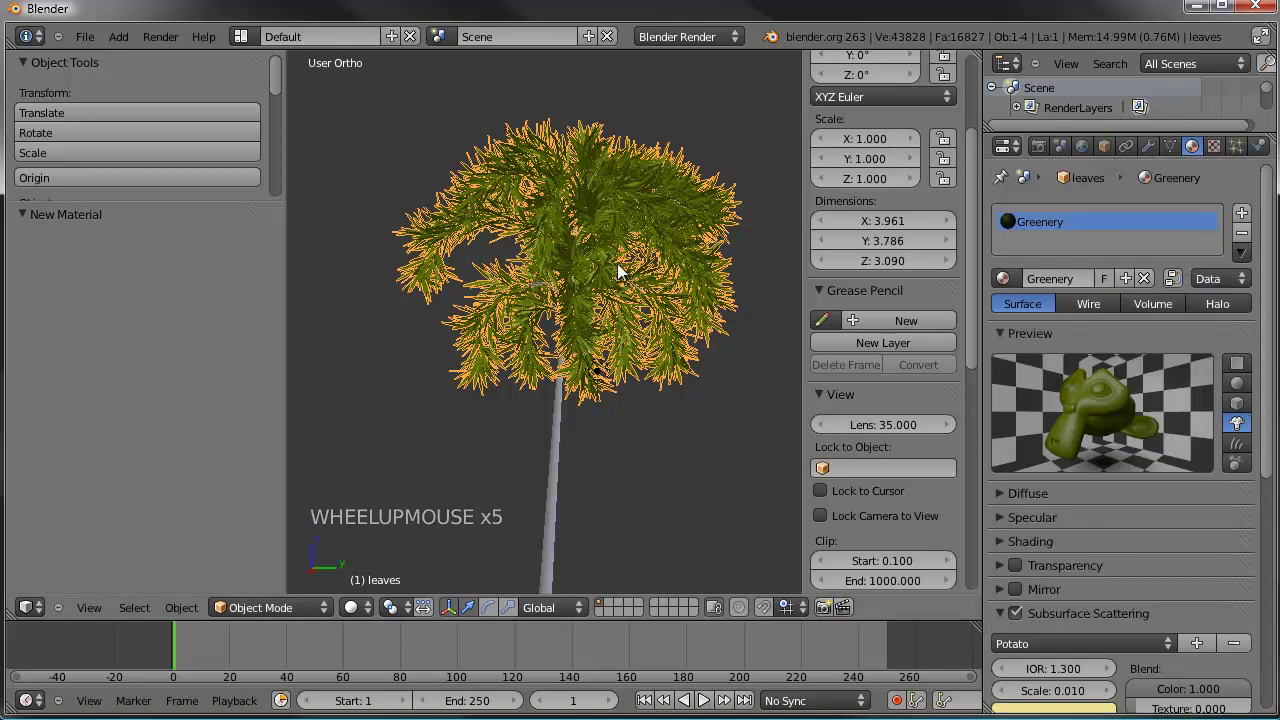
Step: Save the scene over the existing file trees_library.blend in the test folder
{"action": "key", "text": "ctrl+s"}
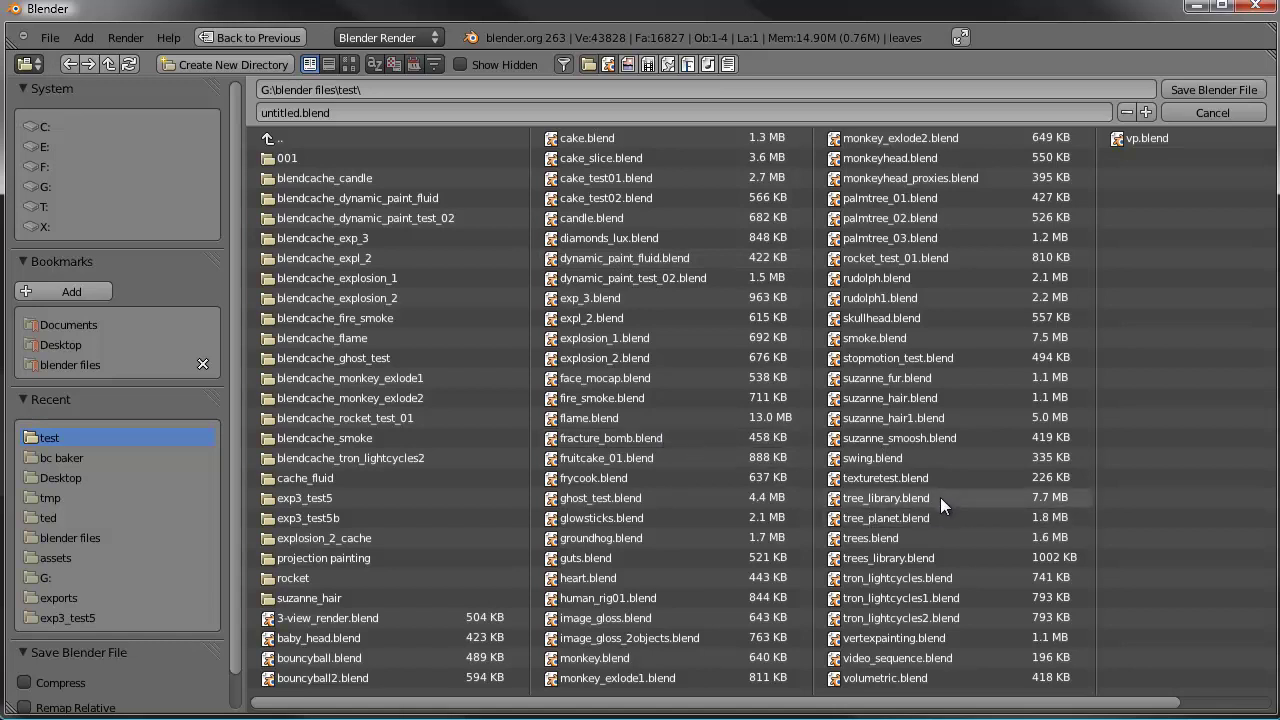
{"action": "left_click", "coordinate": [918, 557]}
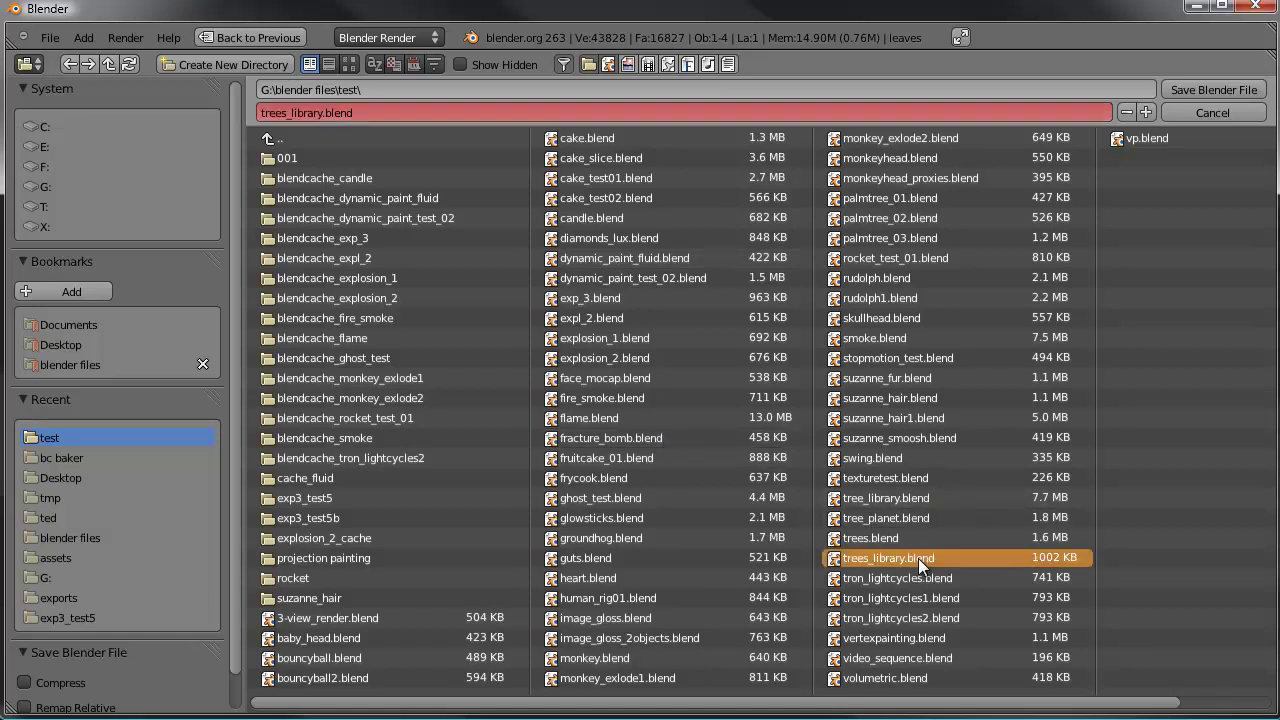
{"action": "left_click", "coordinate": [1211, 88]}
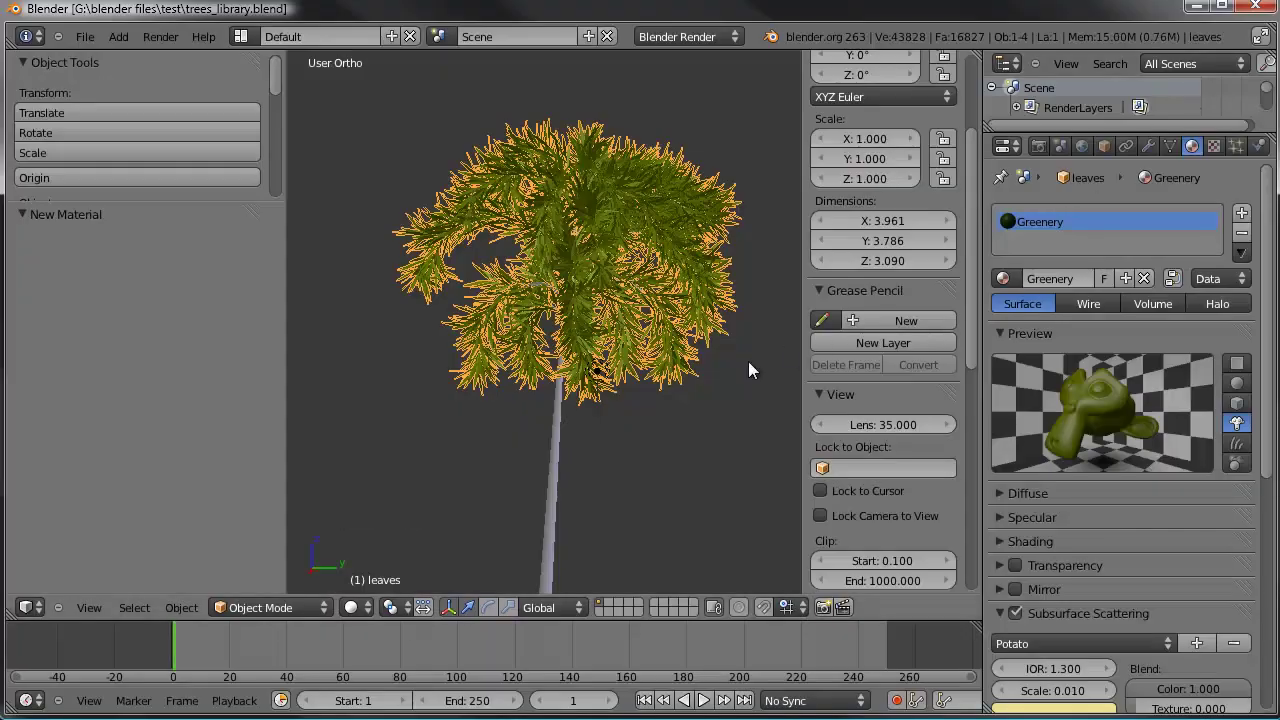
Step: Deselect everything, look through the camera and select the camera
{"action": "scroll", "coordinate": [748, 362], "scroll_direction": "down", "scroll_amount": 3}
{"action": "middle_click_drag", "start_coordinate": [616, 390], "coordinate": [618, 262], "text": "shift"}
{"action": "key", "text": "a"}
{"action": "key", "text": "KP_0"}
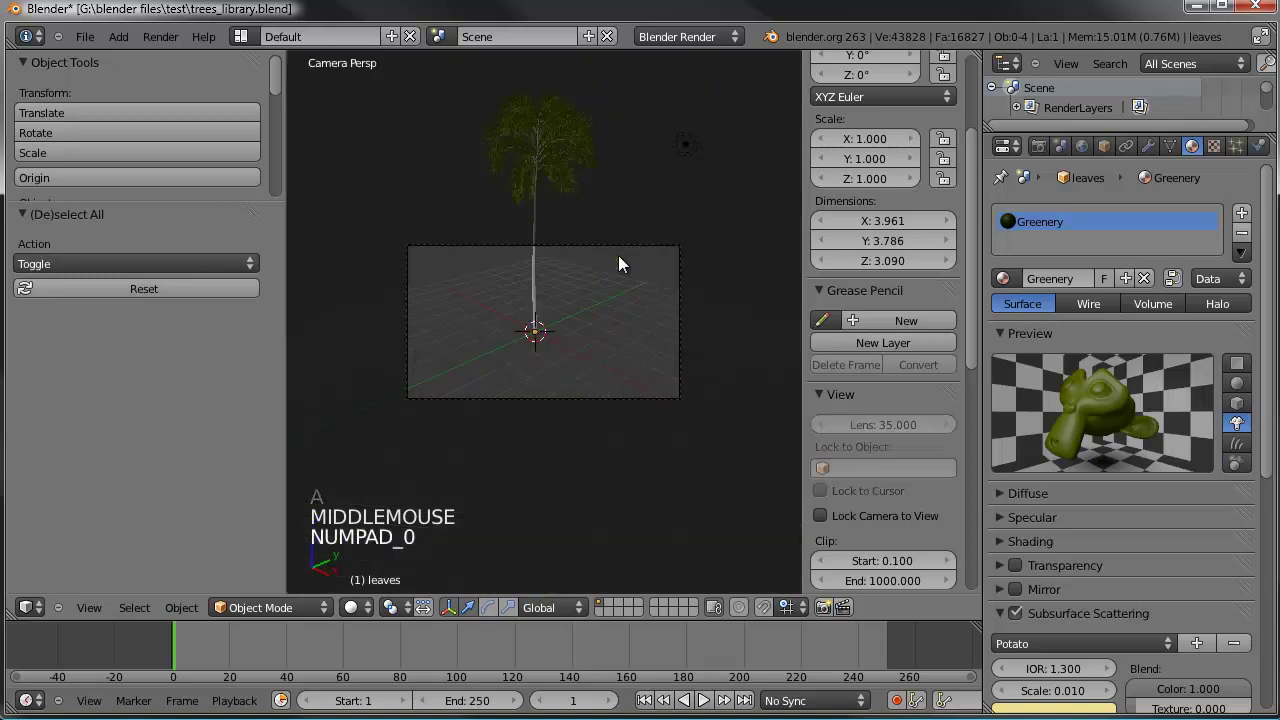
{"action": "right_click", "coordinate": [569, 243]}
{"action": "key", "text": "g"}
{"action": "key", "text": "g"}
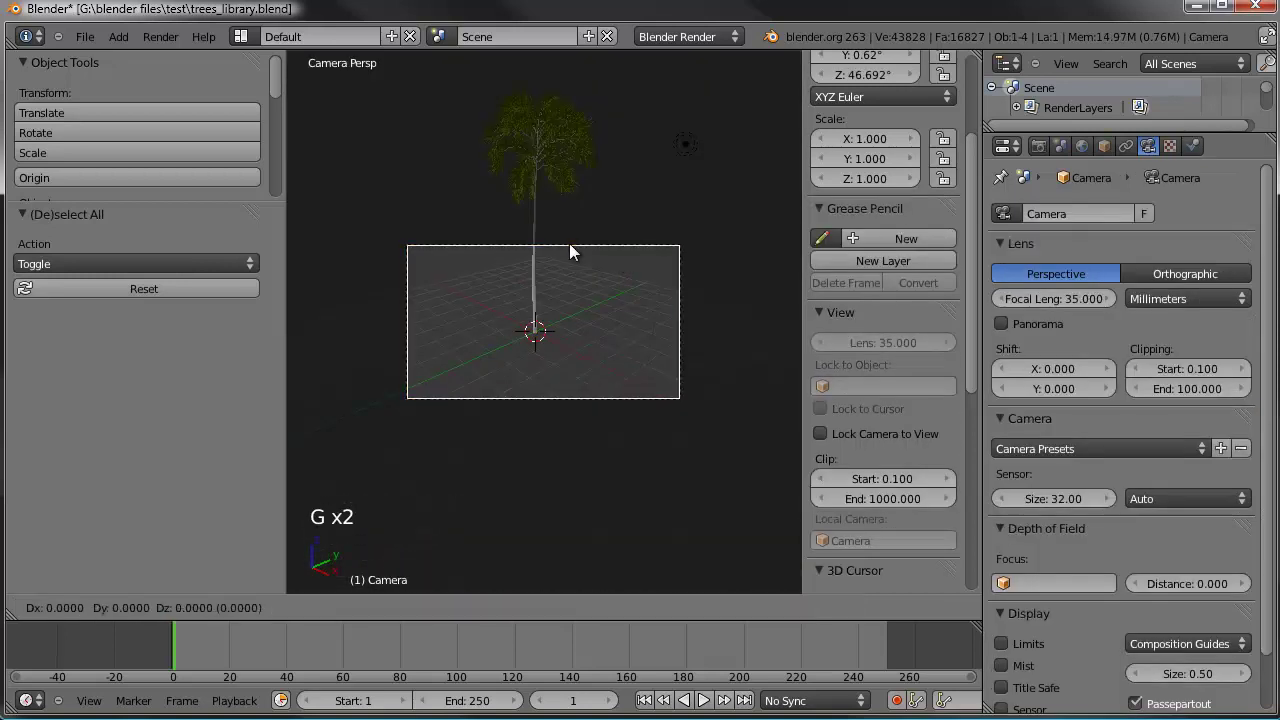
{"action": "right_click", "coordinate": [567, 260]}
Step: Align the camera to a front view that shows the whole tree and the lamp
{"action": "key", "text": "KP_1"}
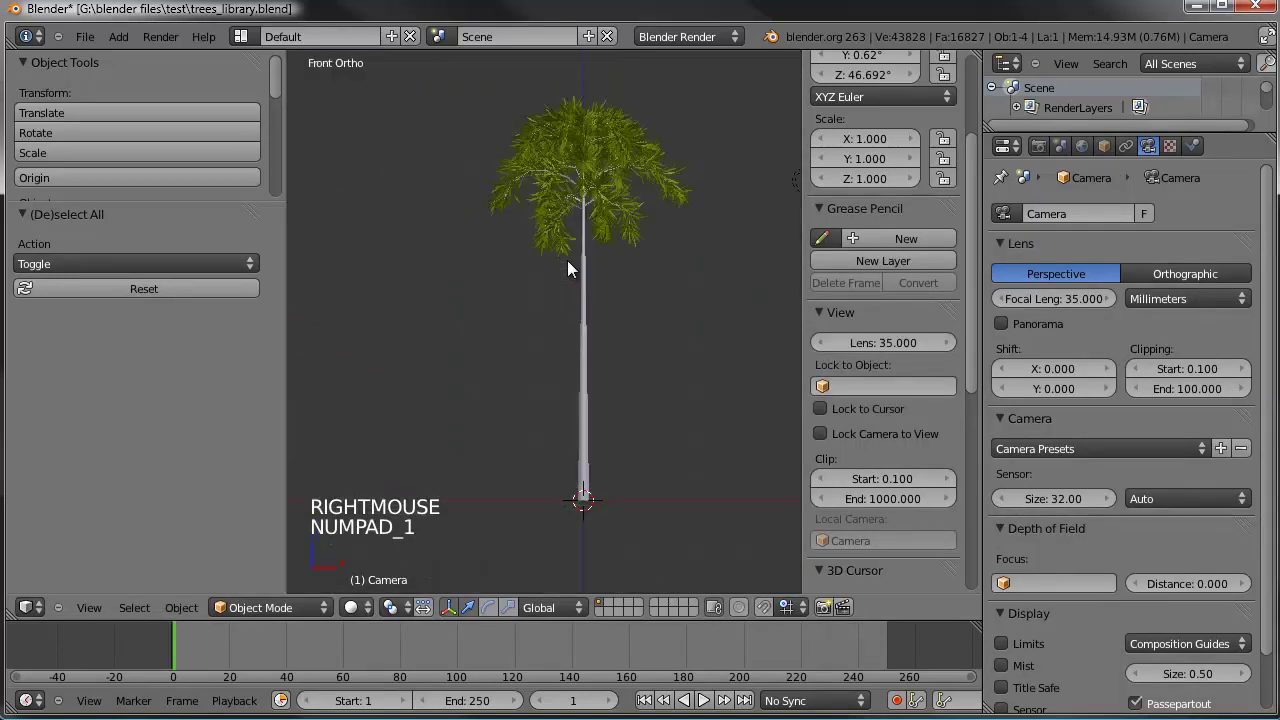
{"action": "middle_click_drag", "start_coordinate": [594, 267], "coordinate": [517, 269], "text": "shift"}
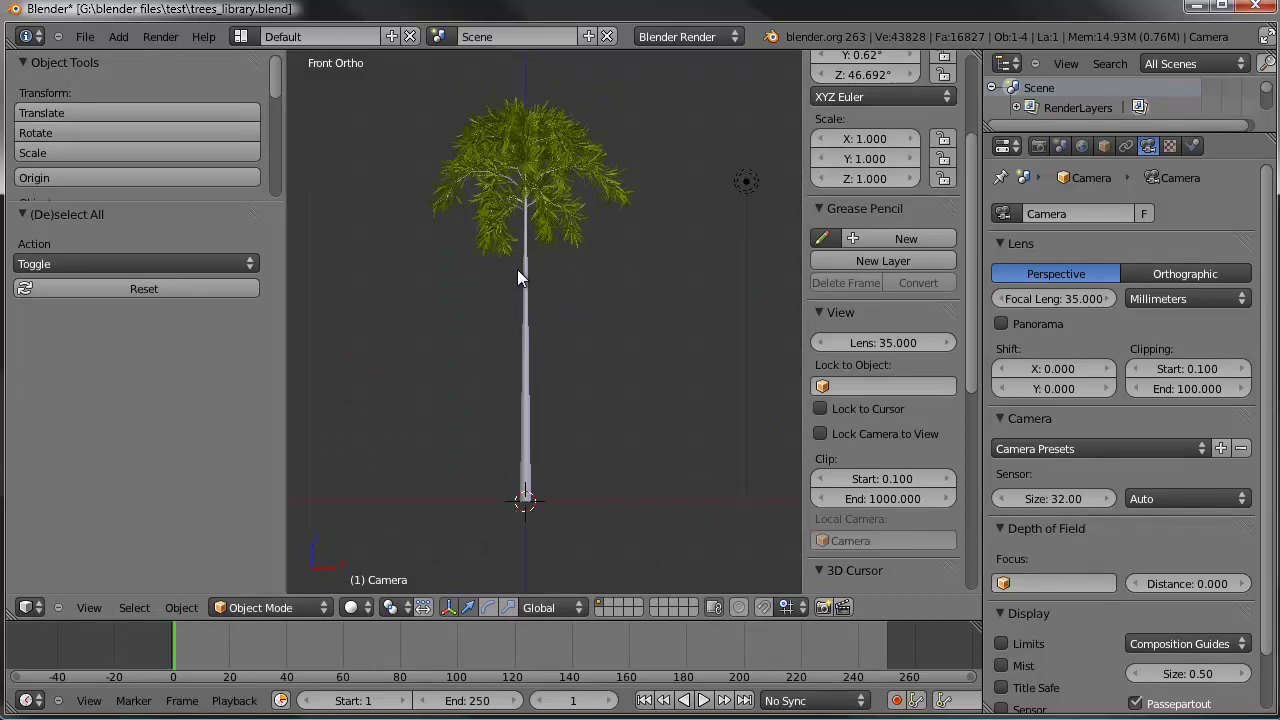
{"action": "key", "text": "ctrl+alt+KP_0"}
Step: Move the camera back about 11 units and up about 0.67 so the whole tree fits in the frame
{"action": "key", "text": "g"}
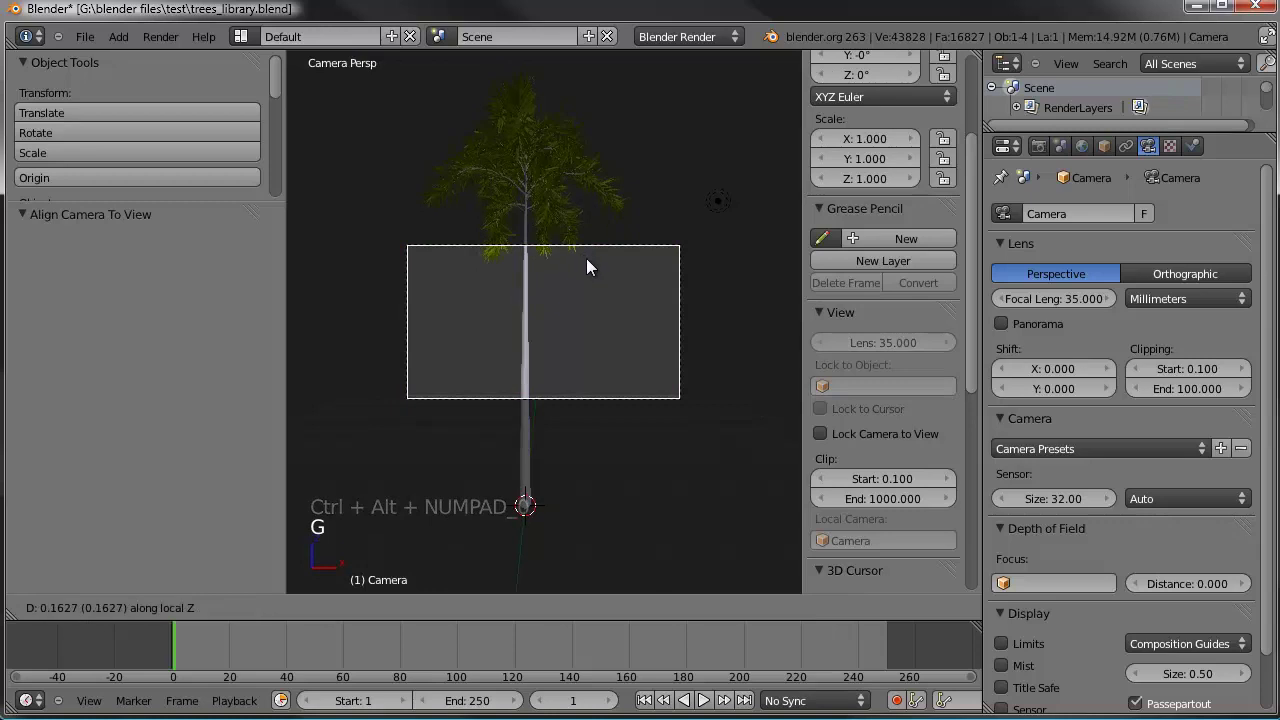
{"action": "left_click", "coordinate": [582, 316]}
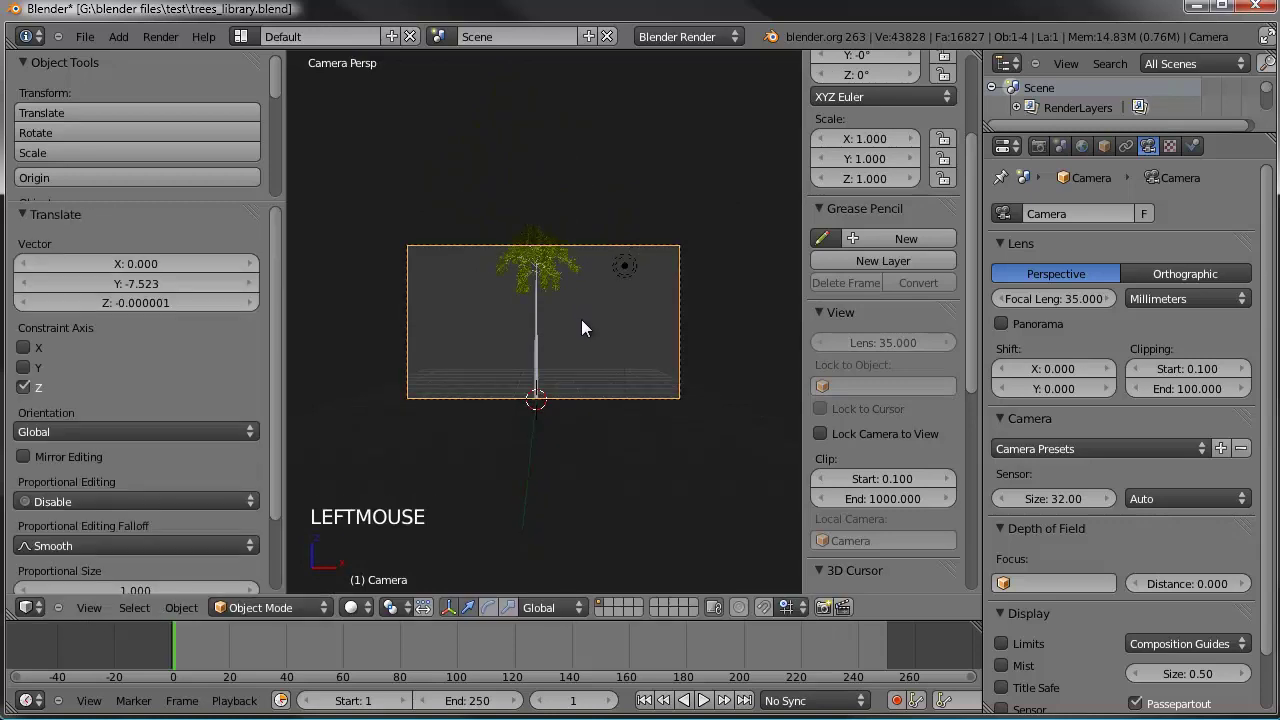
{"action": "key", "text": "g"}
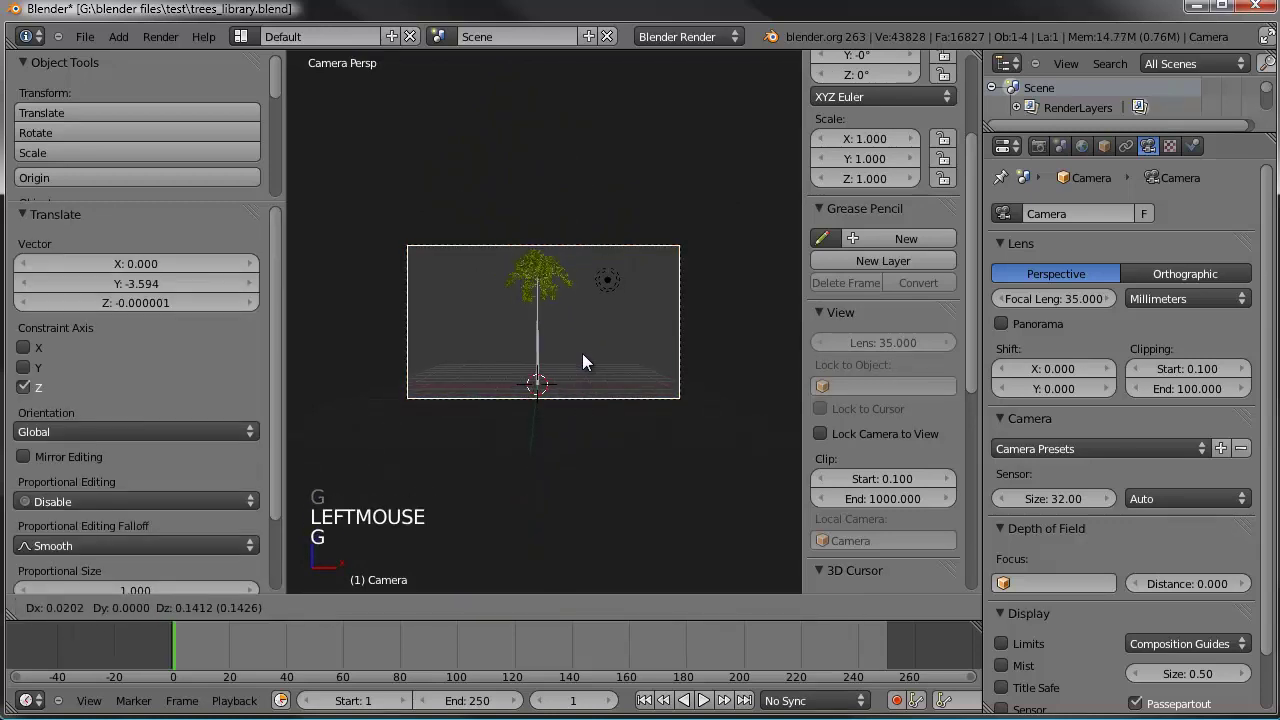
{"action": "left_click", "coordinate": [585, 330]}
{"action": "scroll", "coordinate": [587, 327], "scroll_direction": "up", "scroll_amount": 4}
{"action": "middle_click_drag", "start_coordinate": [629, 265], "coordinate": [669, 263], "text": "shift"}
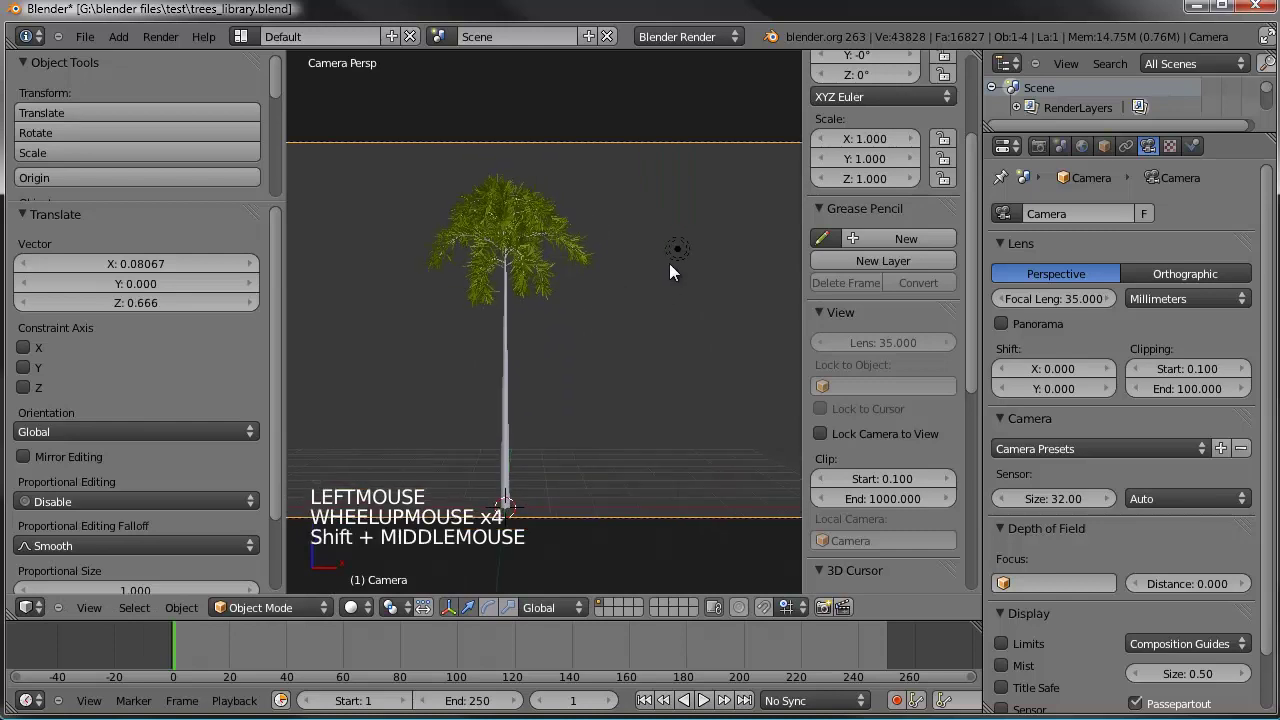
Step: Change the lamp's type to Sun and render a test image of the tree
{"action": "right_click", "coordinate": [677, 249]}
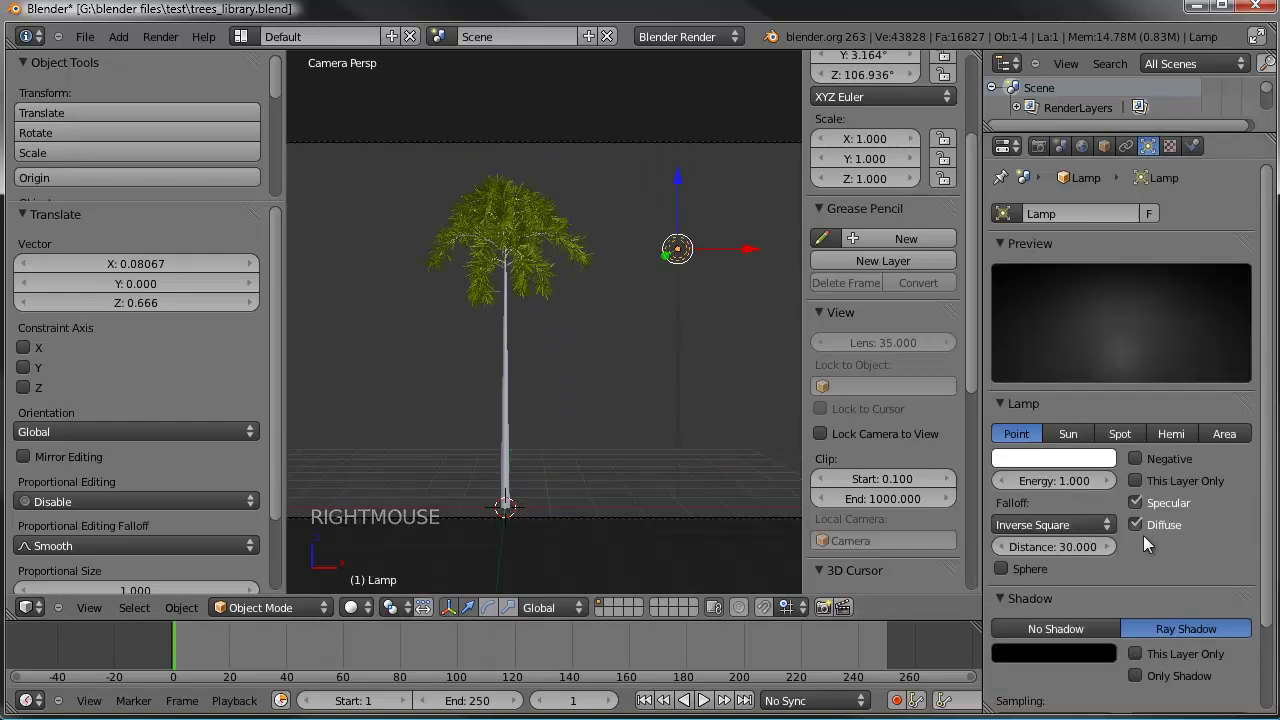
{"action": "left_click", "coordinate": [1072, 434]}
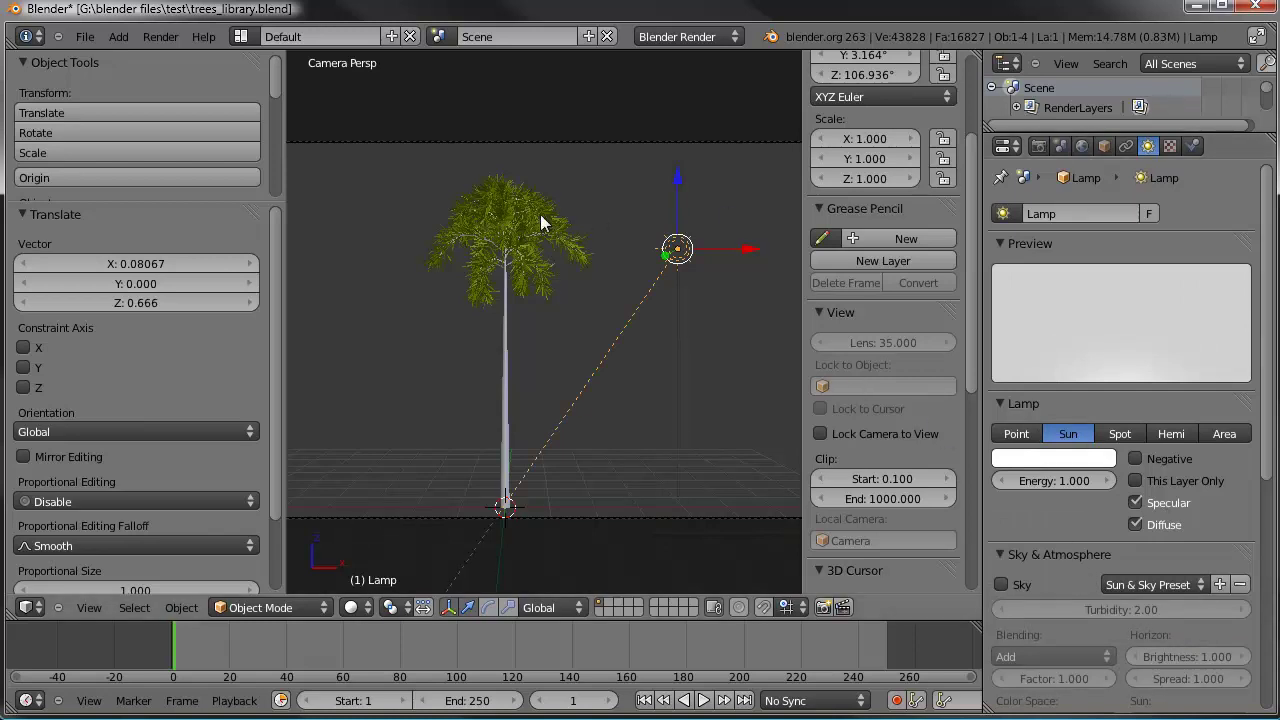
{"action": "key", "text": "F12"}
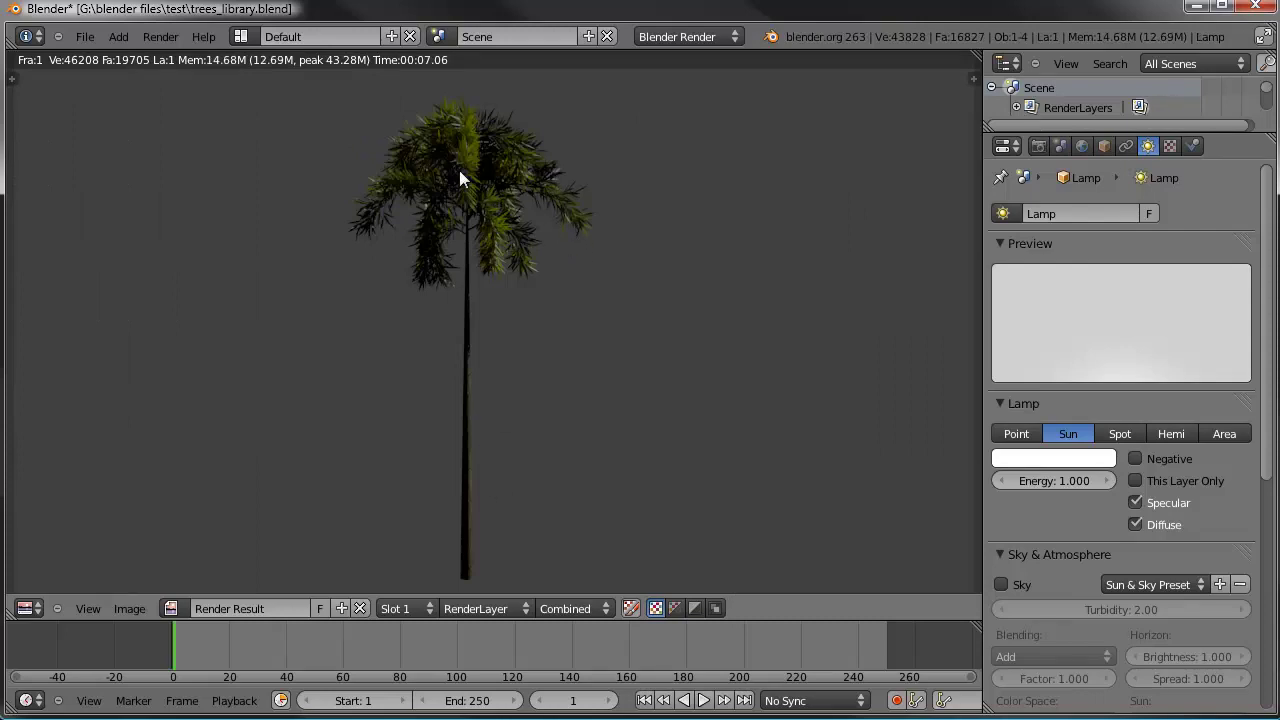
{"action": "key", "text": "Escape"}
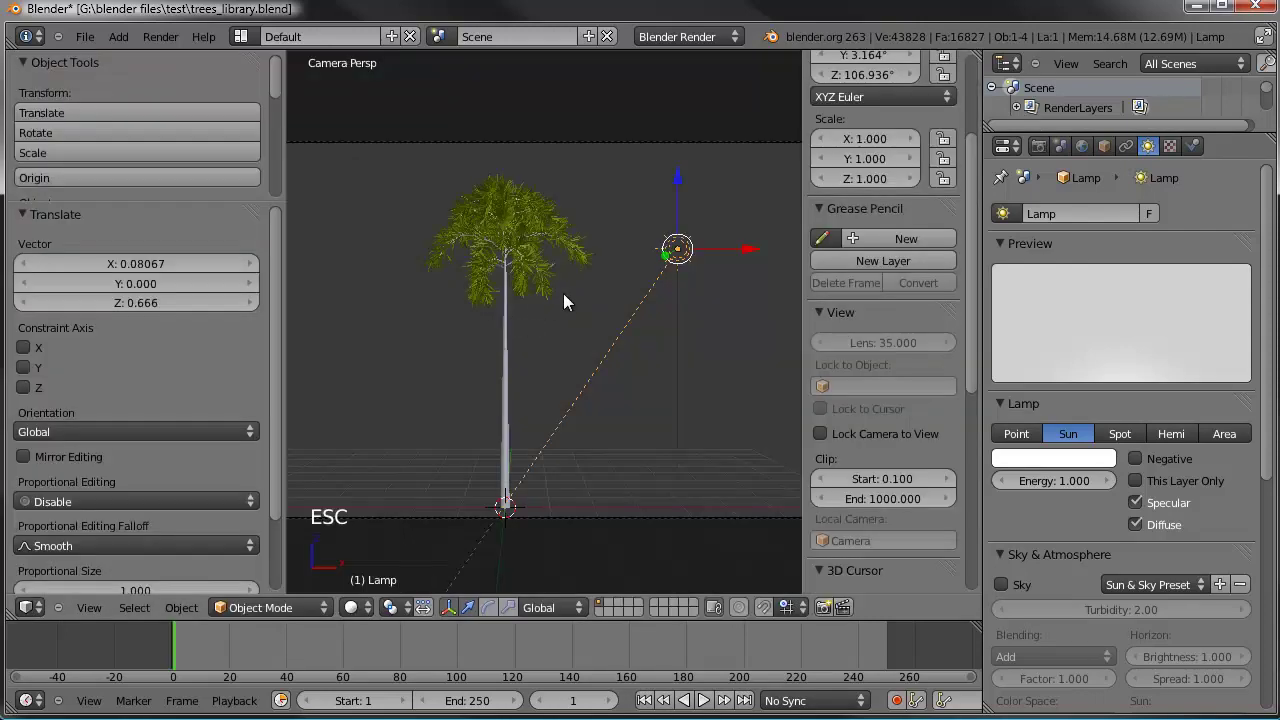
Step: Enable Ambient Occlusion in the world settings and start a test render of the tree
{"action": "left_click", "coordinate": [1081, 147]}
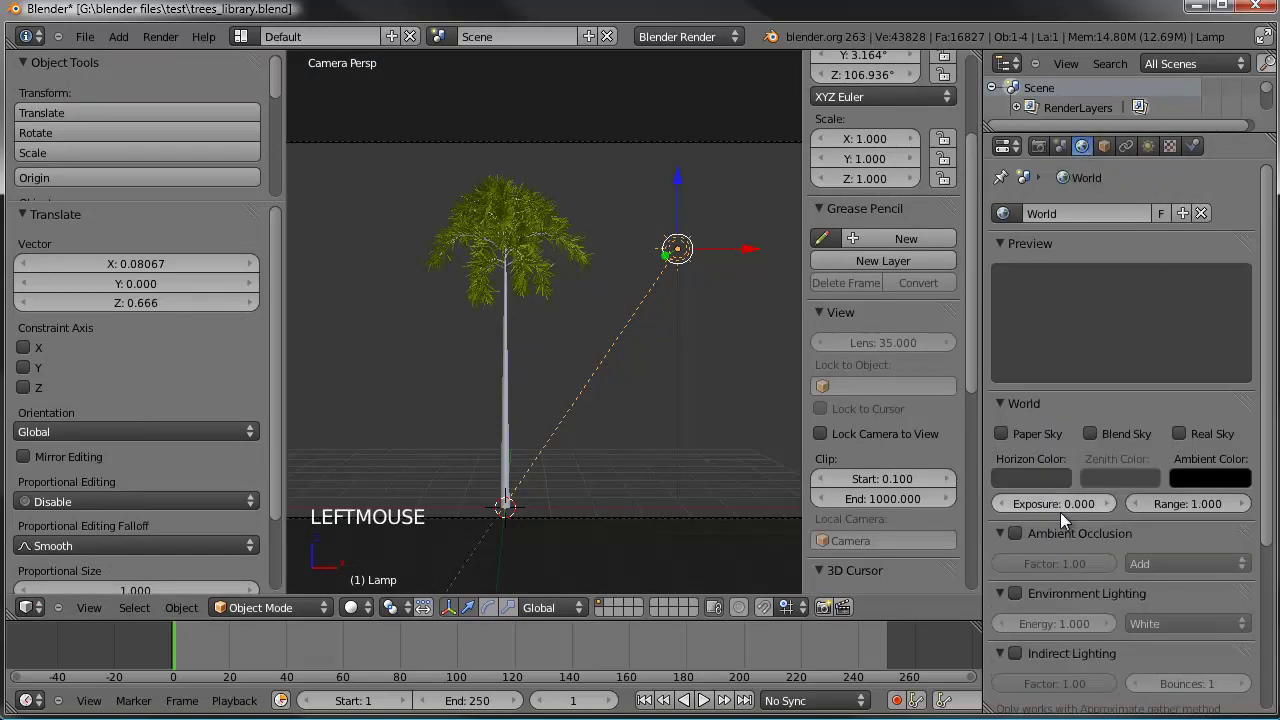
{"action": "left_click", "coordinate": [1014, 533]}
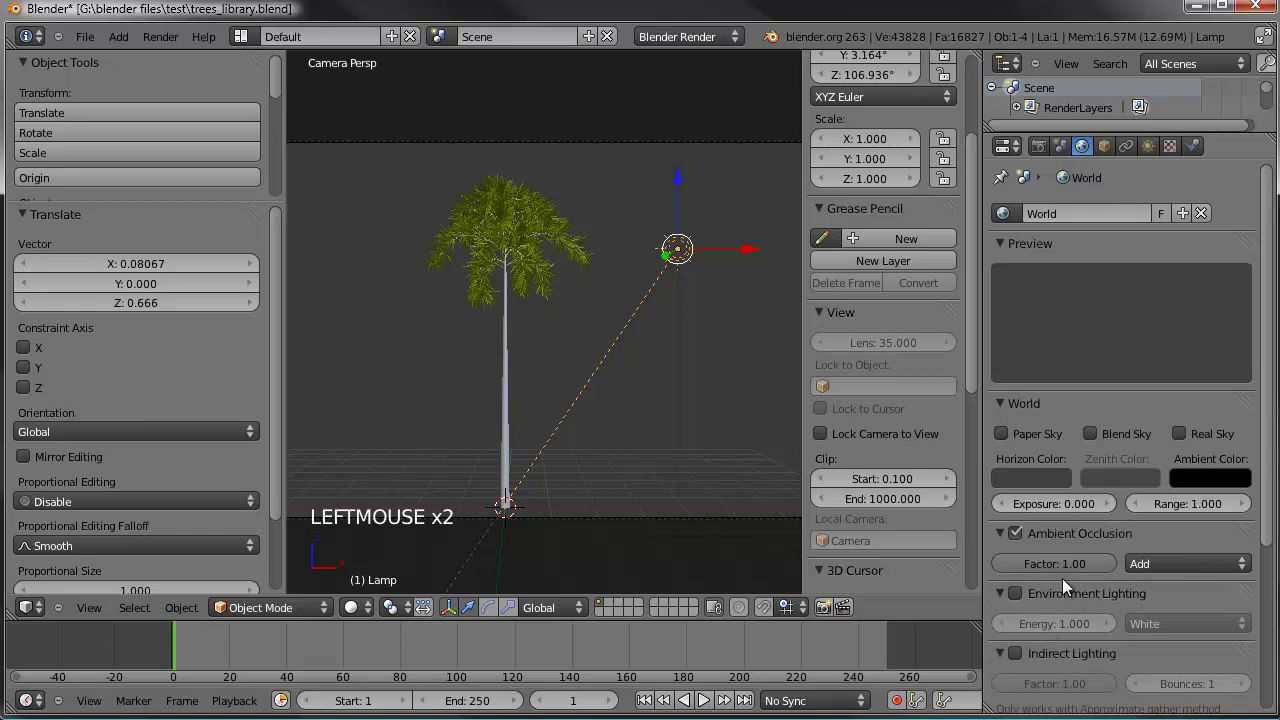
{"action": "key", "text": "F12"}
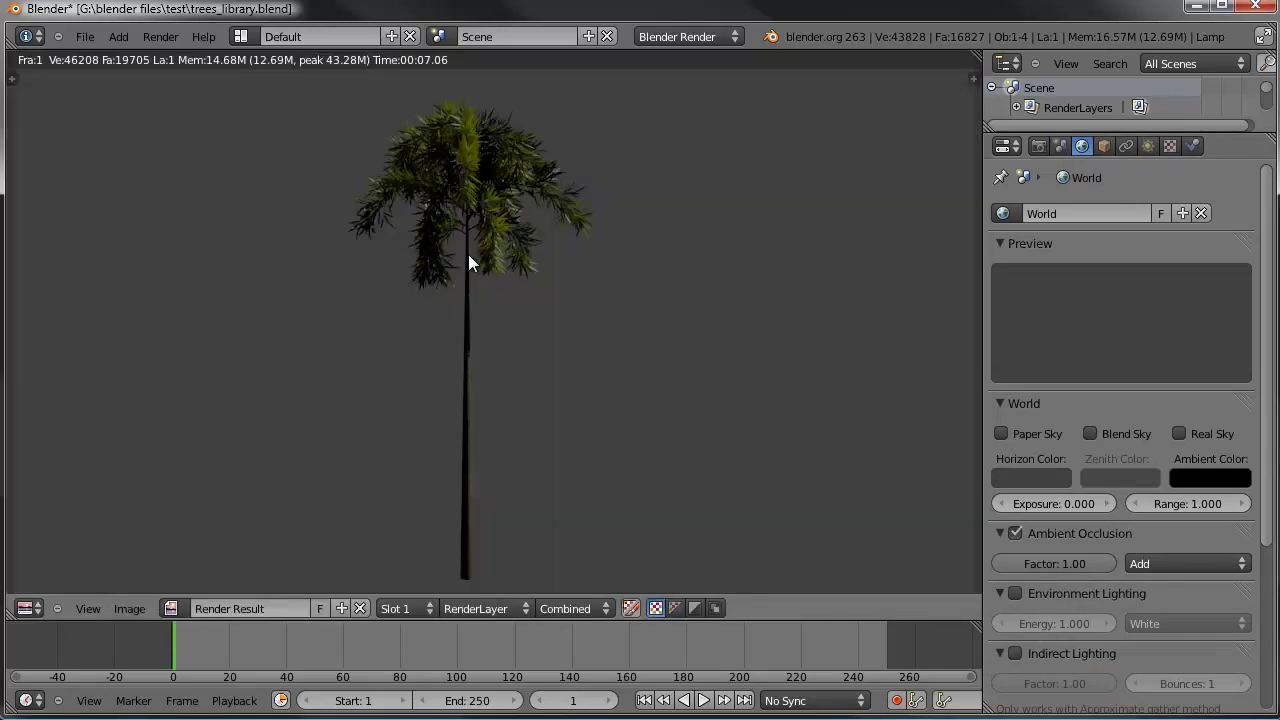
{"action": "key", "text": "Escape"}
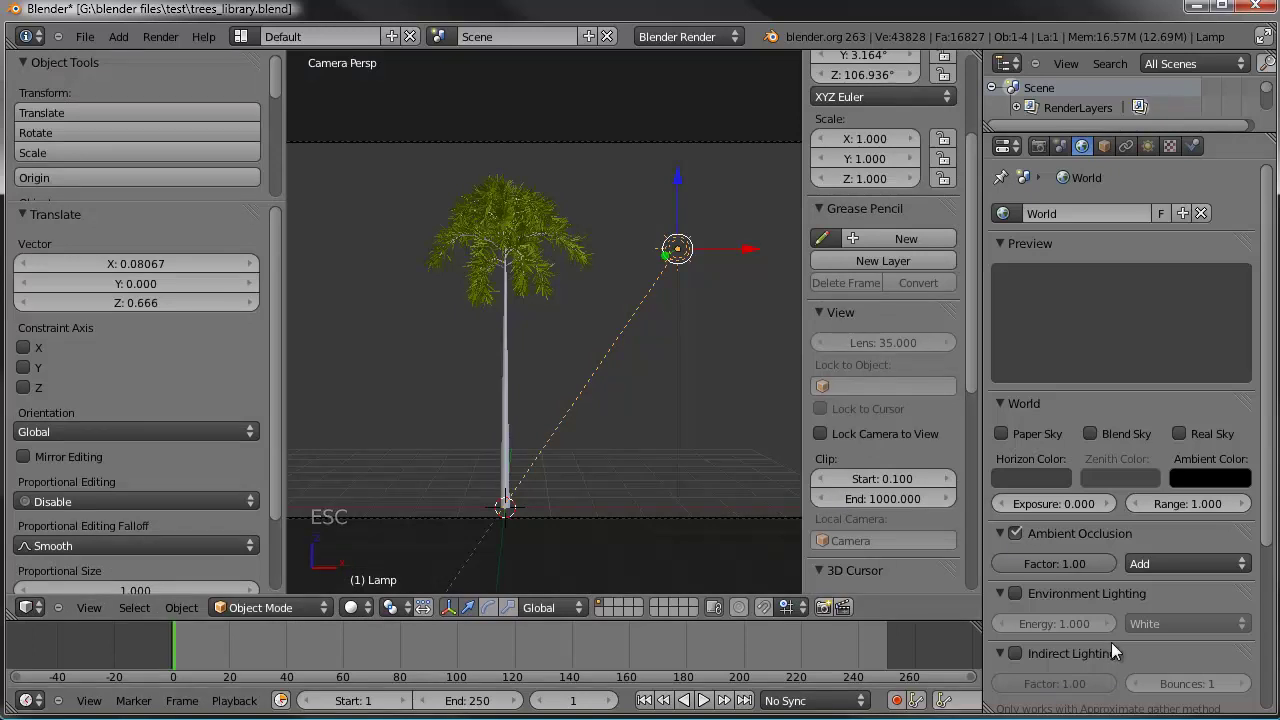
Step: Set the ambient occlusion factor to 0.25 and the gather samples to 10, and save the file over the existing one
{"action": "left_click", "coordinate": [1053, 556]}
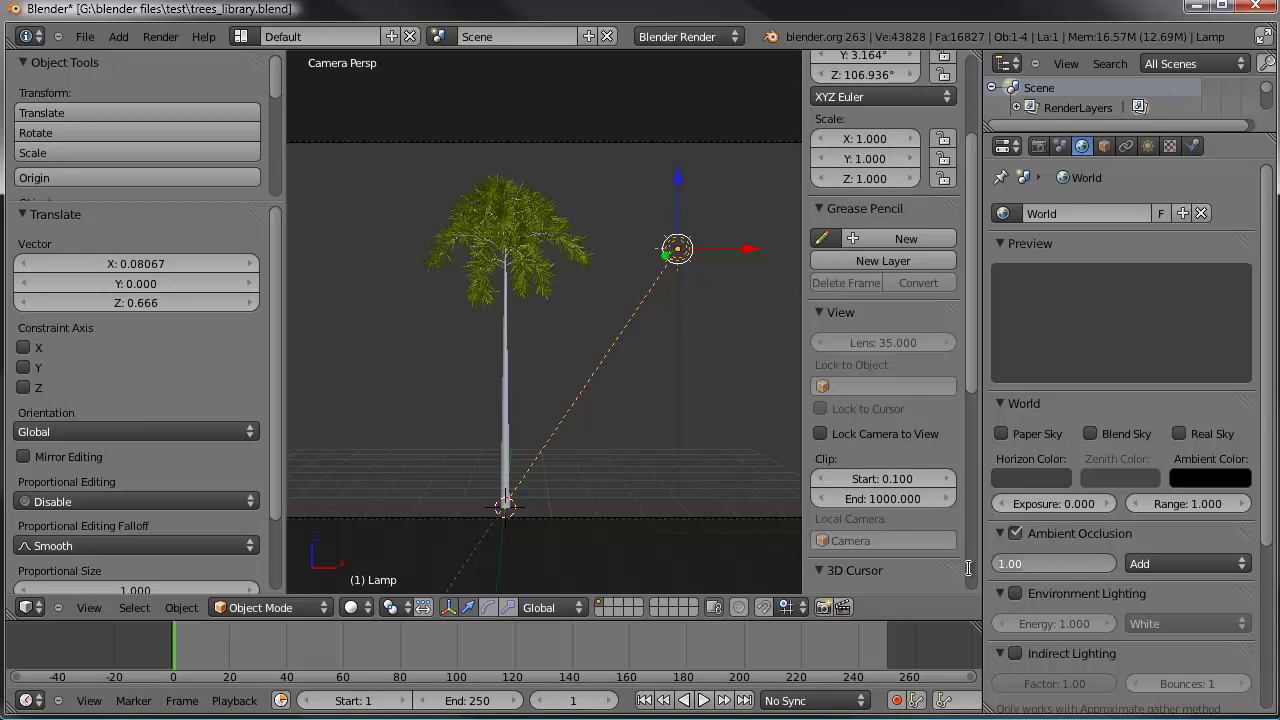
{"action": "type", "text": "0.25"}
{"action": "key", "text": "Return"}
{"action": "scroll", "coordinate": [1066, 527], "scroll_direction": "down", "scroll_amount": 2}
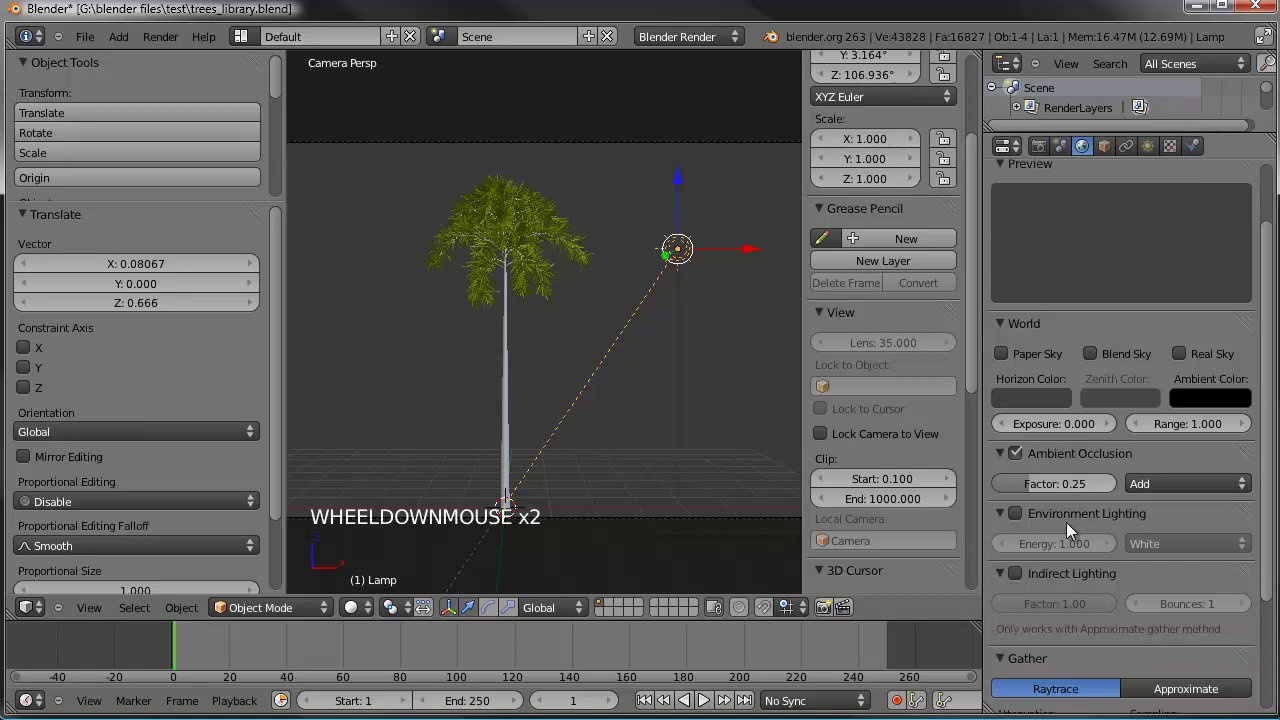
{"action": "scroll", "coordinate": [1066, 527], "scroll_direction": "down", "scroll_amount": 3}
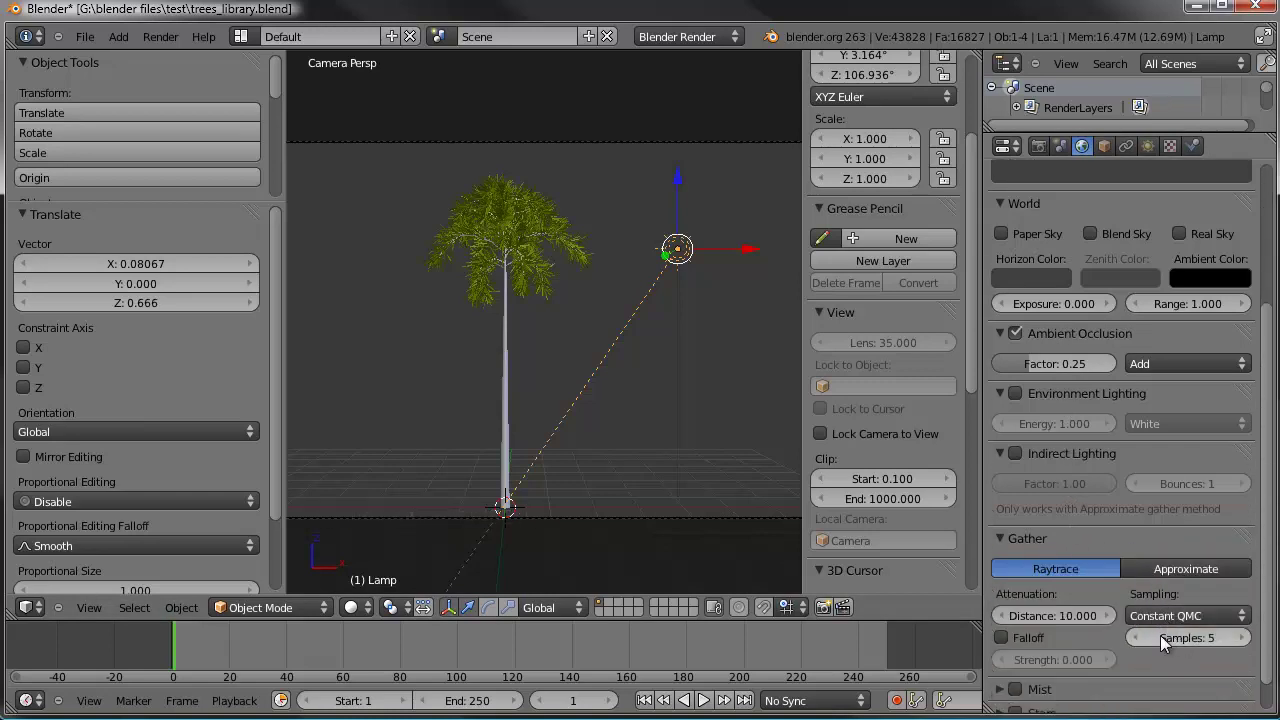
{"action": "left_click_drag", "start_coordinate": [1188, 638], "coordinate": [1203, 640]}
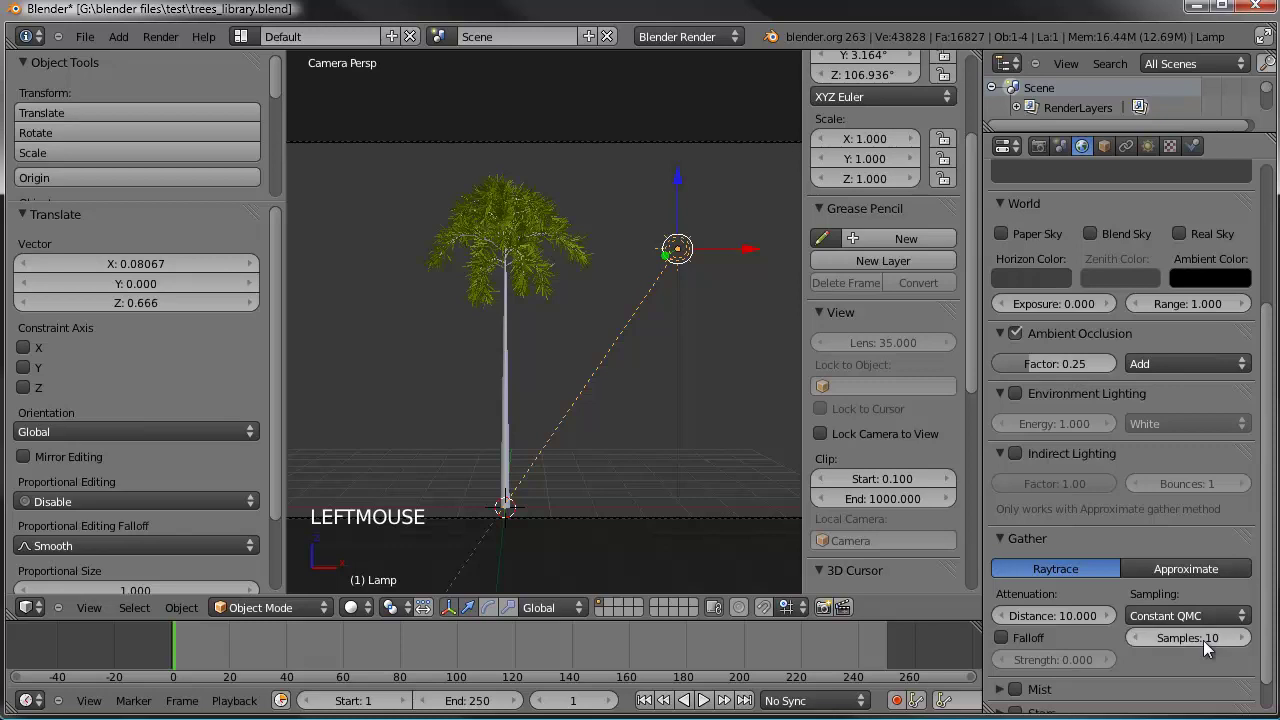
{"action": "key", "text": "ctrl+s"}
{"action": "left_click", "coordinate": [267, 168]}
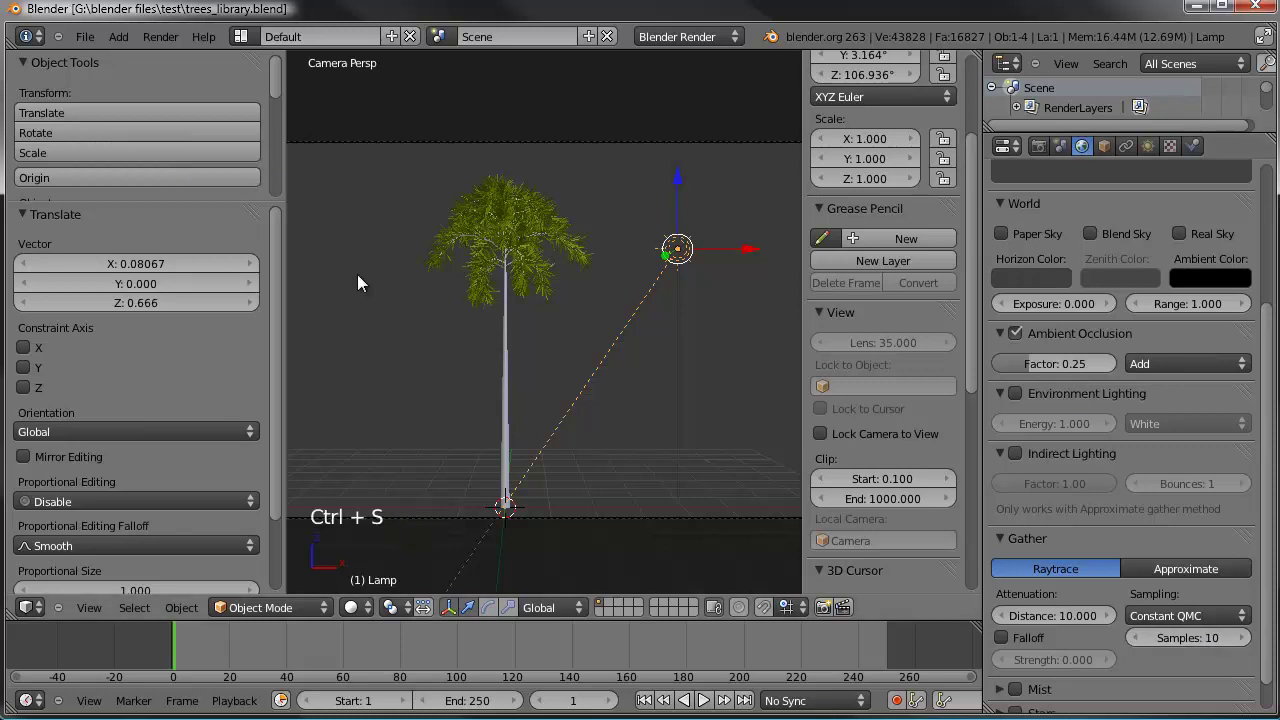
Step: Render the tree with the new lighting, examine the image and save the file again
{"action": "key", "text": "F12"}
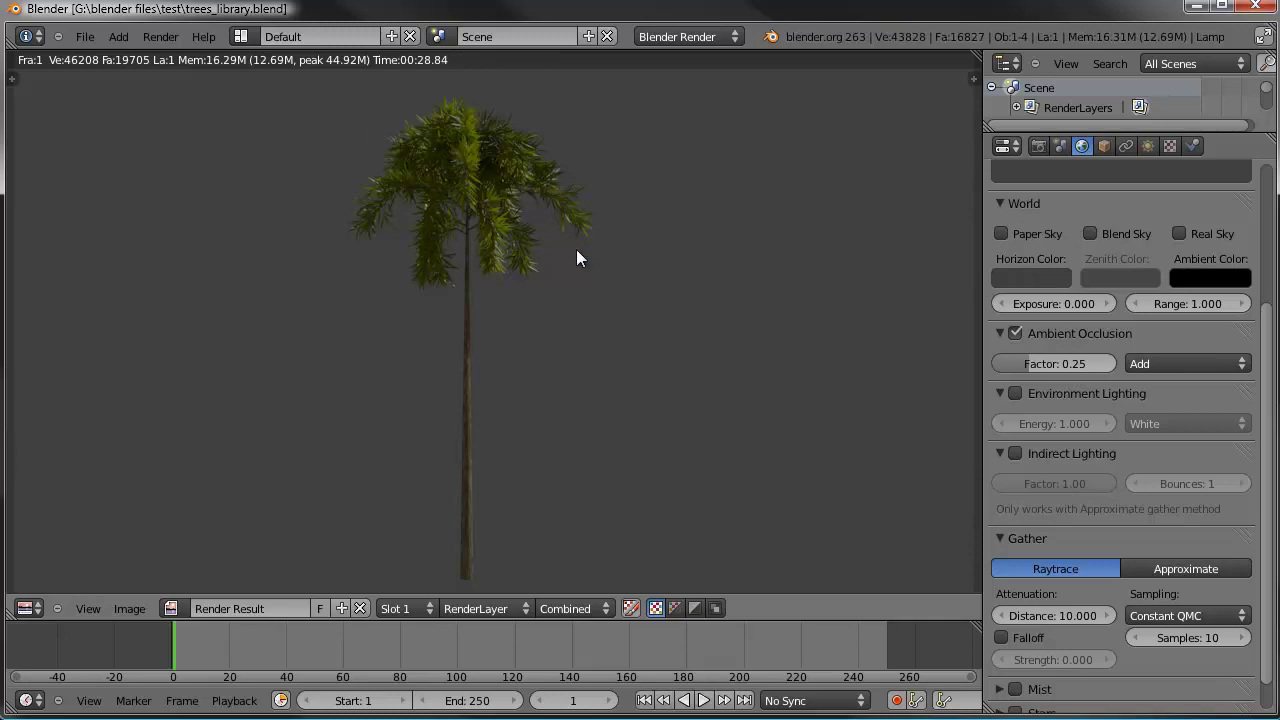
{"action": "middle_click_drag", "start_coordinate": [599, 259], "coordinate": [529, 258]}
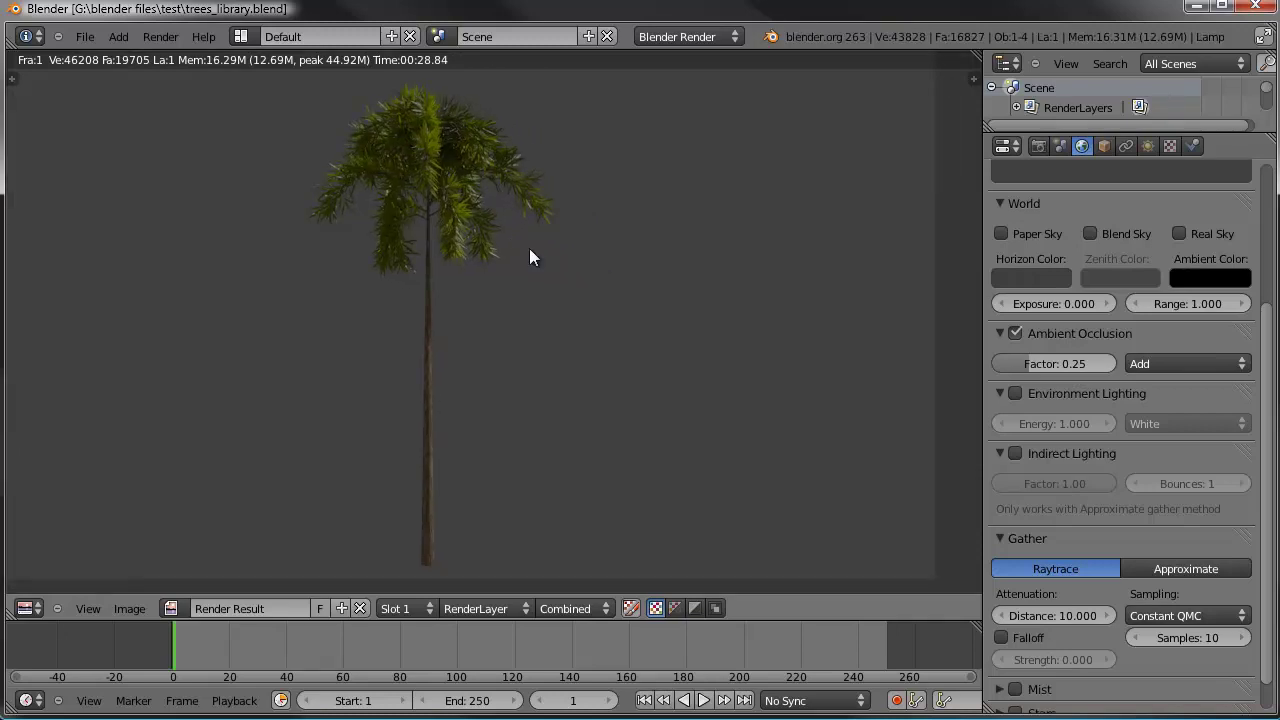
{"action": "middle_click_drag", "start_coordinate": [496, 287], "coordinate": [537, 300]}
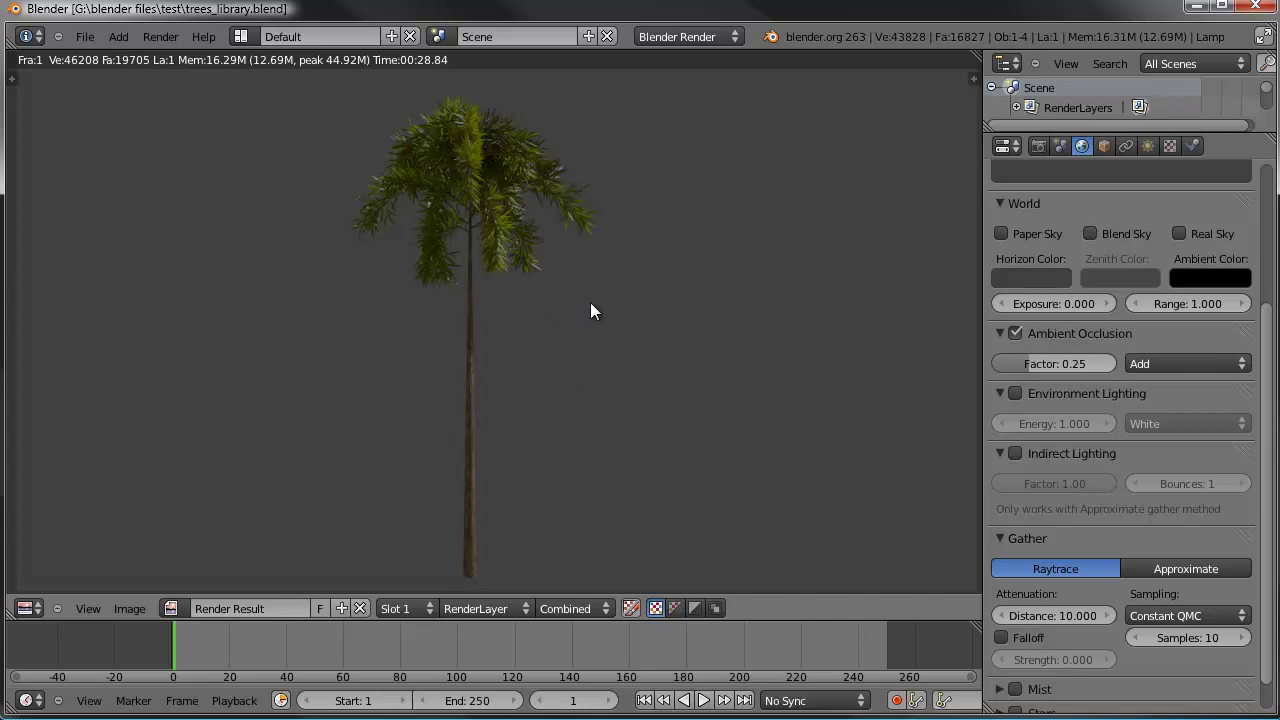
{"action": "key", "text": "Escape"}
{"action": "key", "text": "ctrl+s"}
{"action": "left_click", "coordinate": [532, 268]}
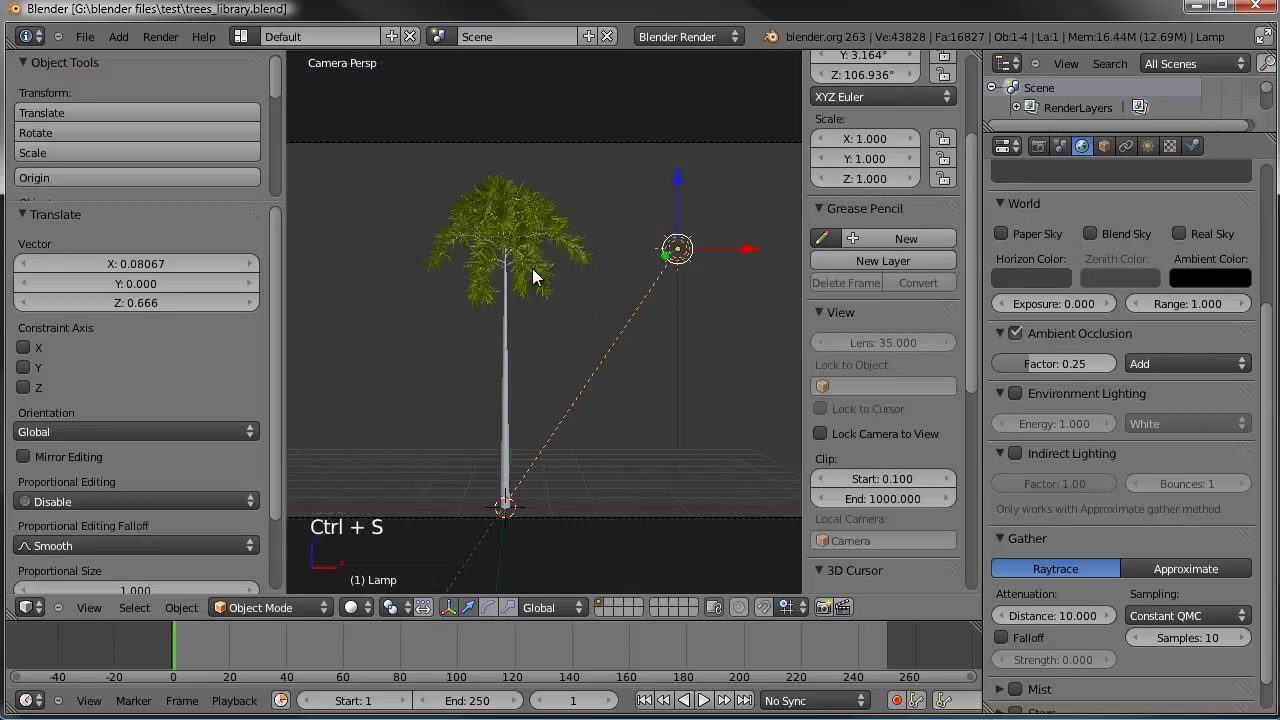
Step: Rotate the tree about -36 degrees around the global Z axis and deselect everything
{"action": "right_click", "coordinate": [504, 303]}
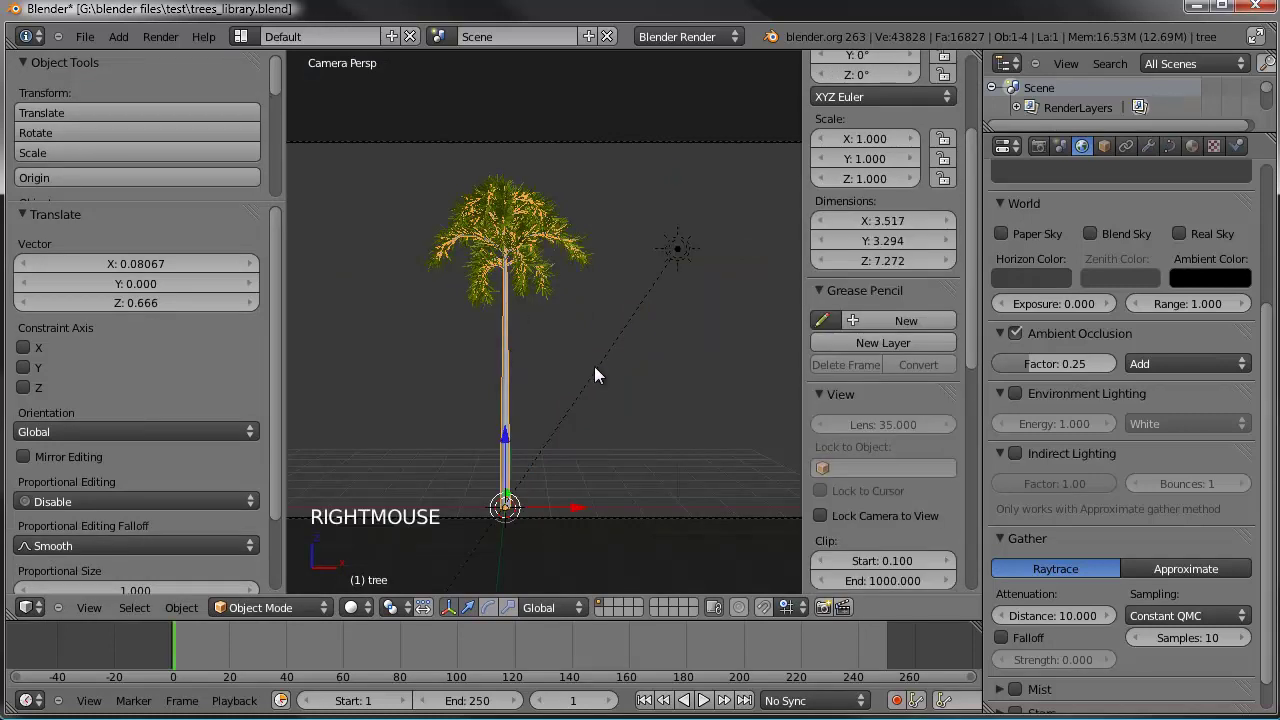
{"action": "key", "text": "r"}
{"action": "key", "text": "r"}
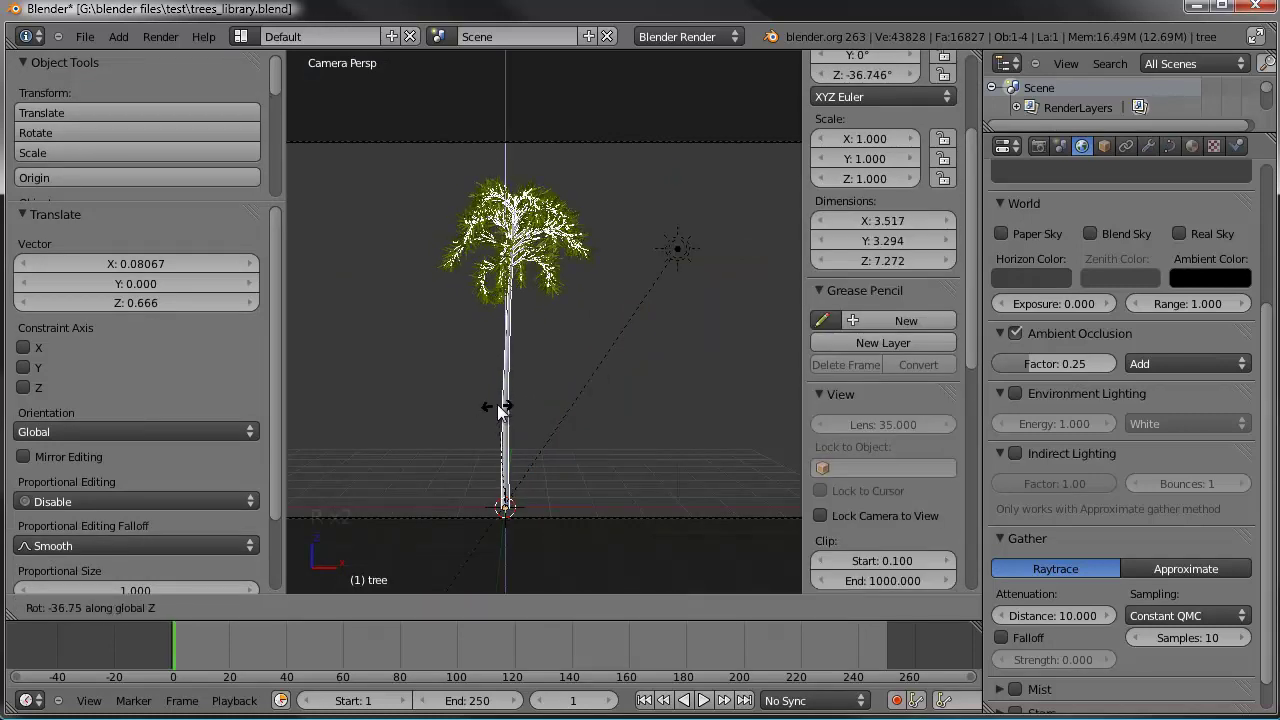
{"action": "left_click", "coordinate": [497, 404]}
{"action": "key", "text": "a"}
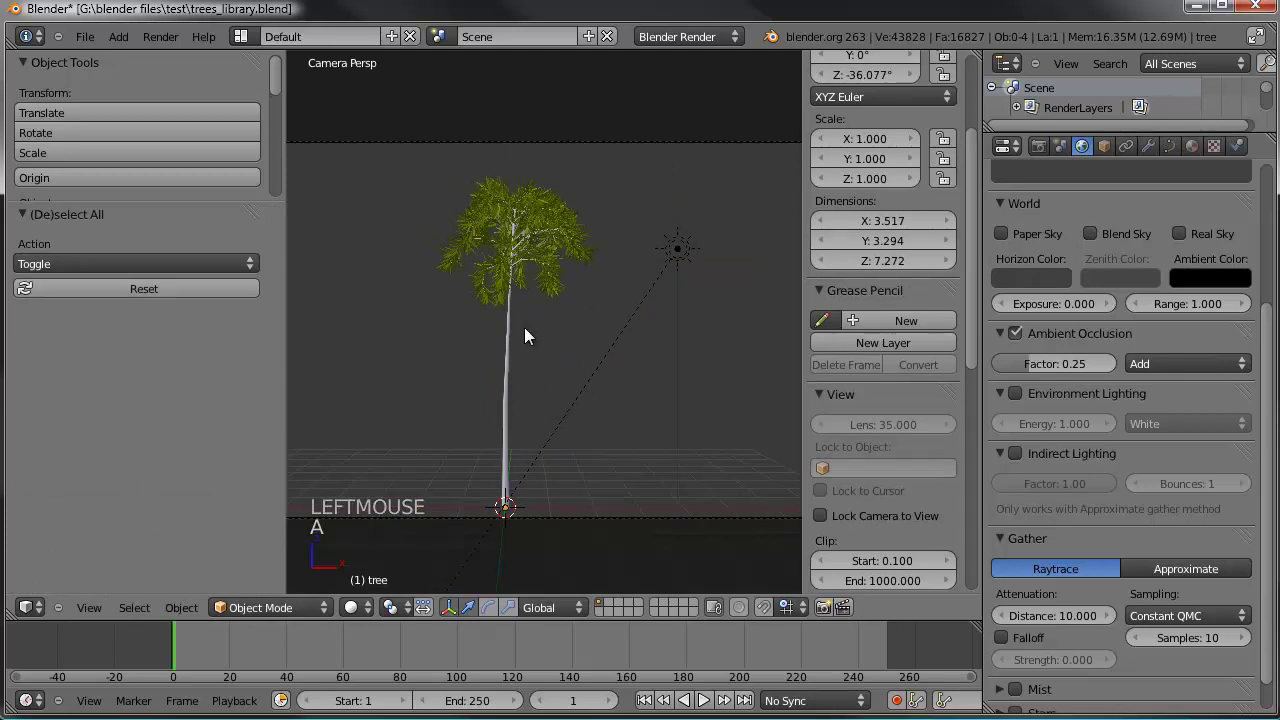
Step: Select the leaves and the trunk in turn to examine which objects make up the tree
{"action": "scroll", "coordinate": [523, 331], "scroll_direction": "up", "scroll_amount": 2}
{"action": "mouse_move", "coordinate": [520, 351]}
{"action": "middle_mouse_down", "text": "shift"}
{"action": "mouse_move", "coordinate": [534, 309]}
{"action": "mouse_move", "coordinate": [524, 336]}
{"action": "middle_mouse_up", "text": "shift"}
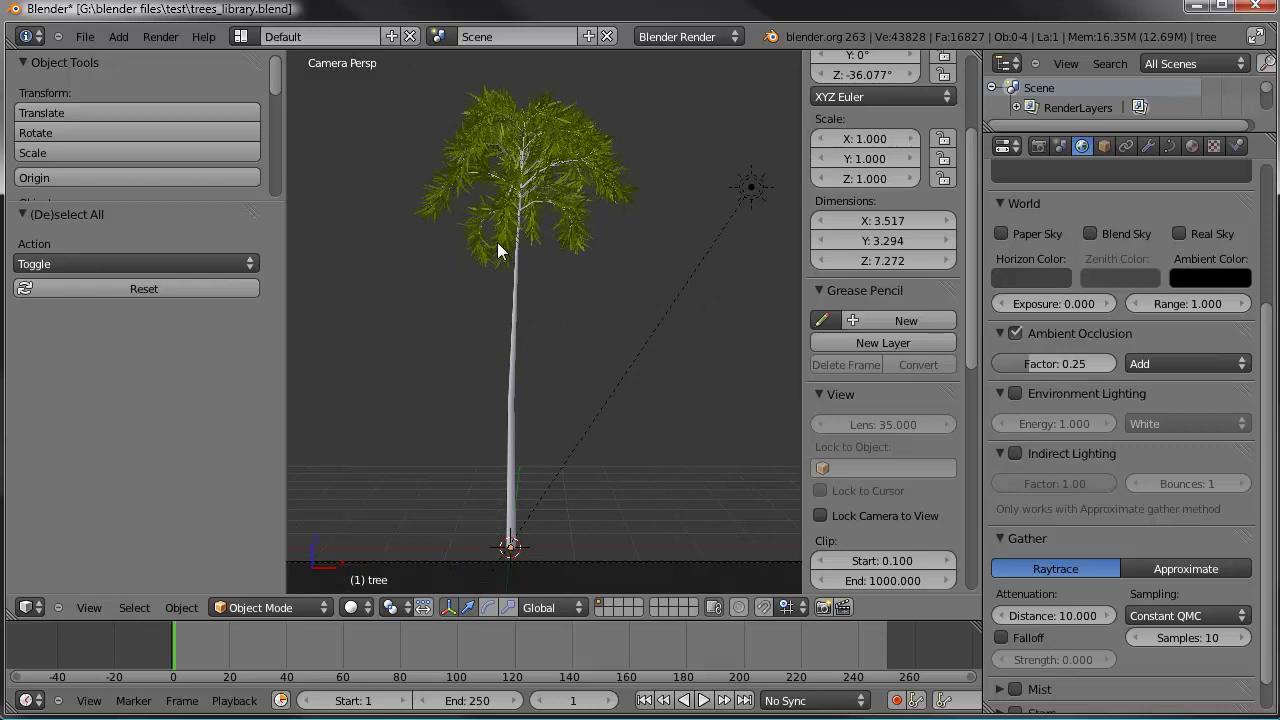
{"action": "right_click", "coordinate": [500, 249]}
{"action": "right_click", "coordinate": [503, 295]}
{"action": "right_click", "coordinate": [505, 254]}
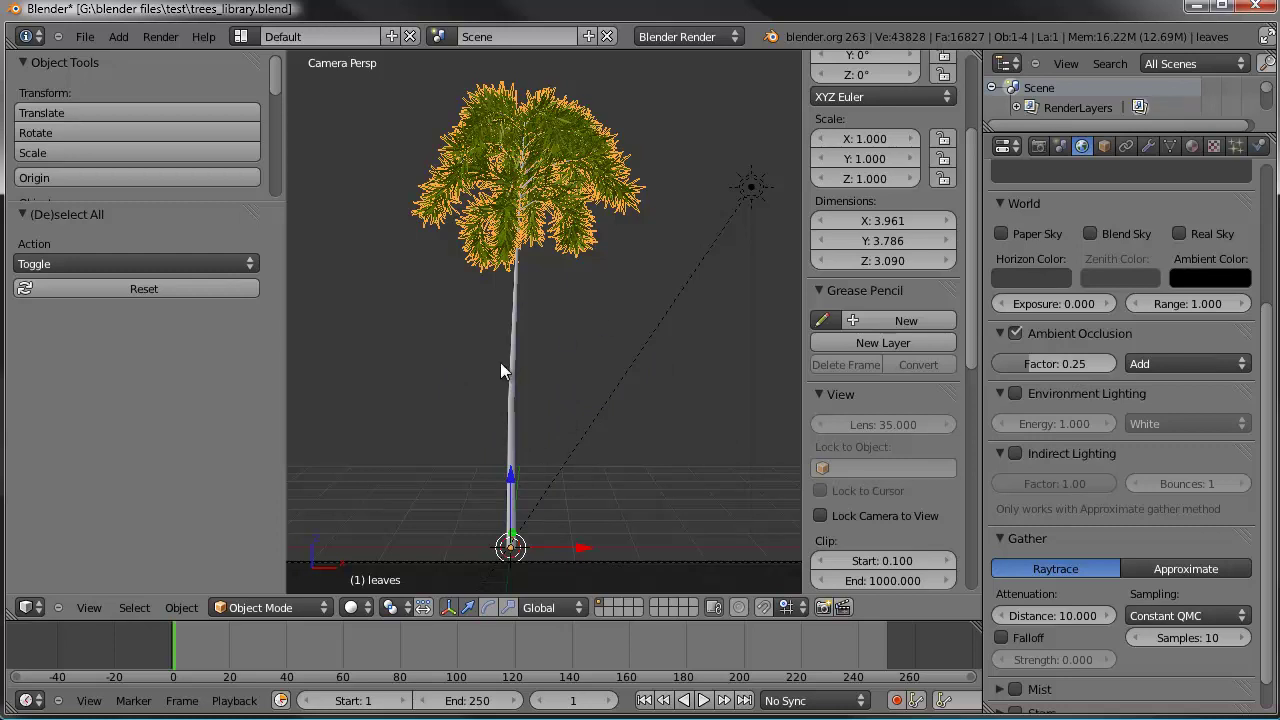
{"action": "left_click", "coordinate": [134, 607]}
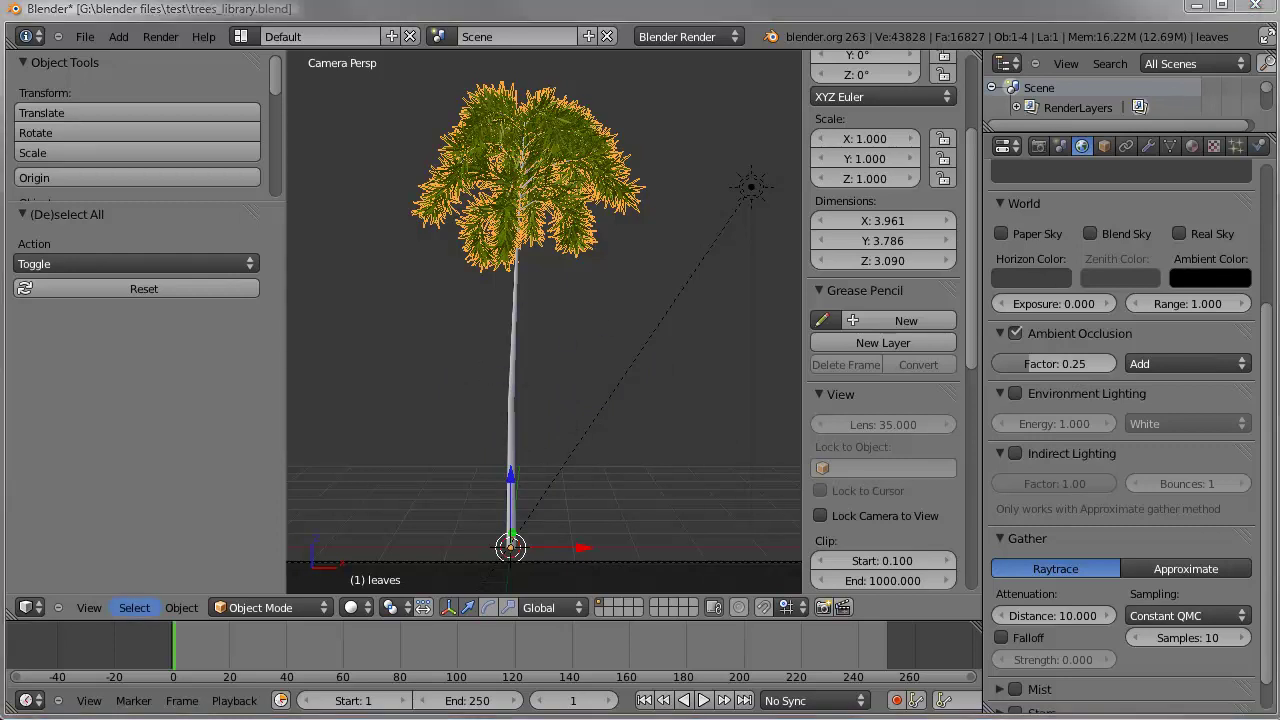
{"action": "left_click", "coordinate": [203, 536]}
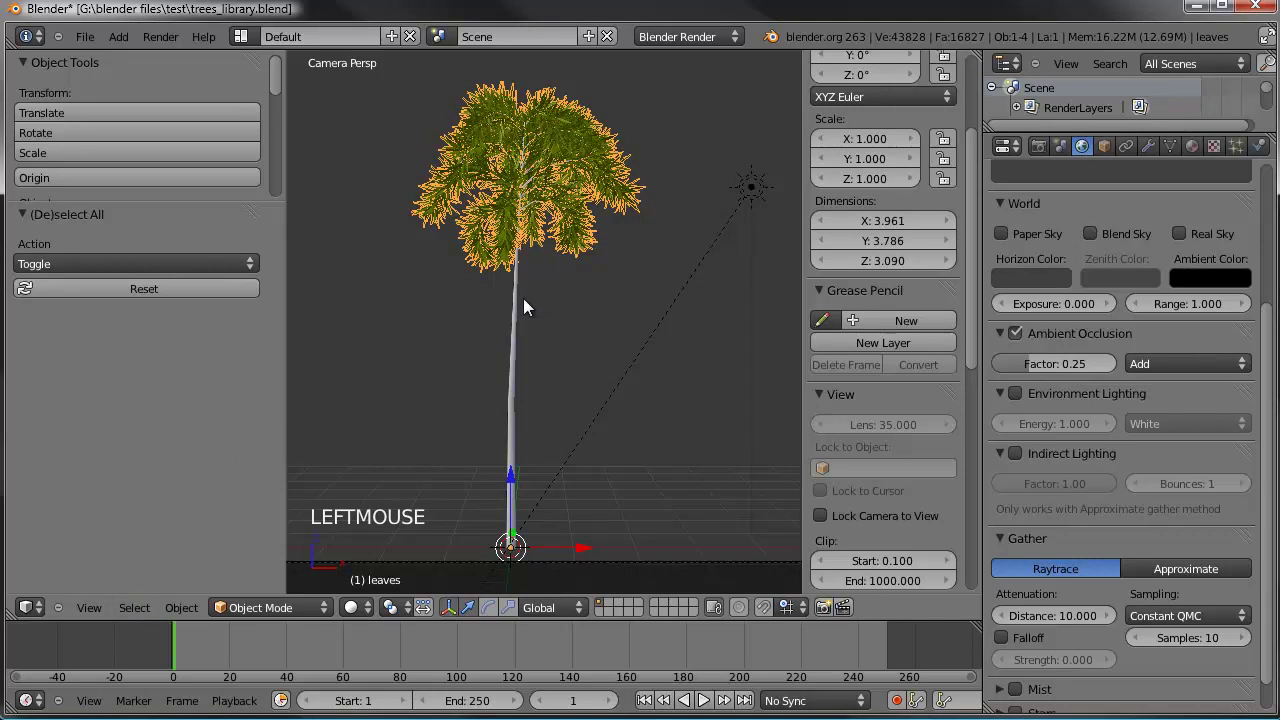
Step: Convert the trunk object from a curve to a mesh
{"action": "right_click", "coordinate": [520, 340]}
{"action": "left_click", "coordinate": [183, 607]}
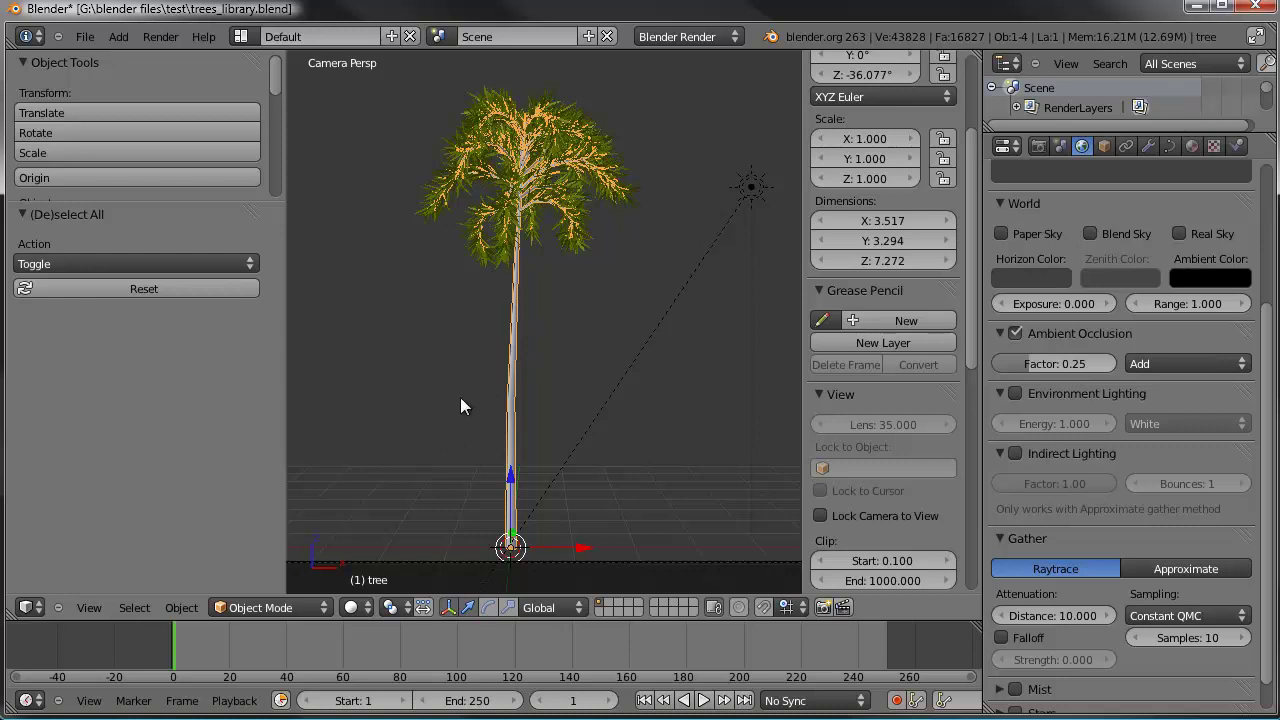
{"action": "left_click", "coordinate": [181, 606]}
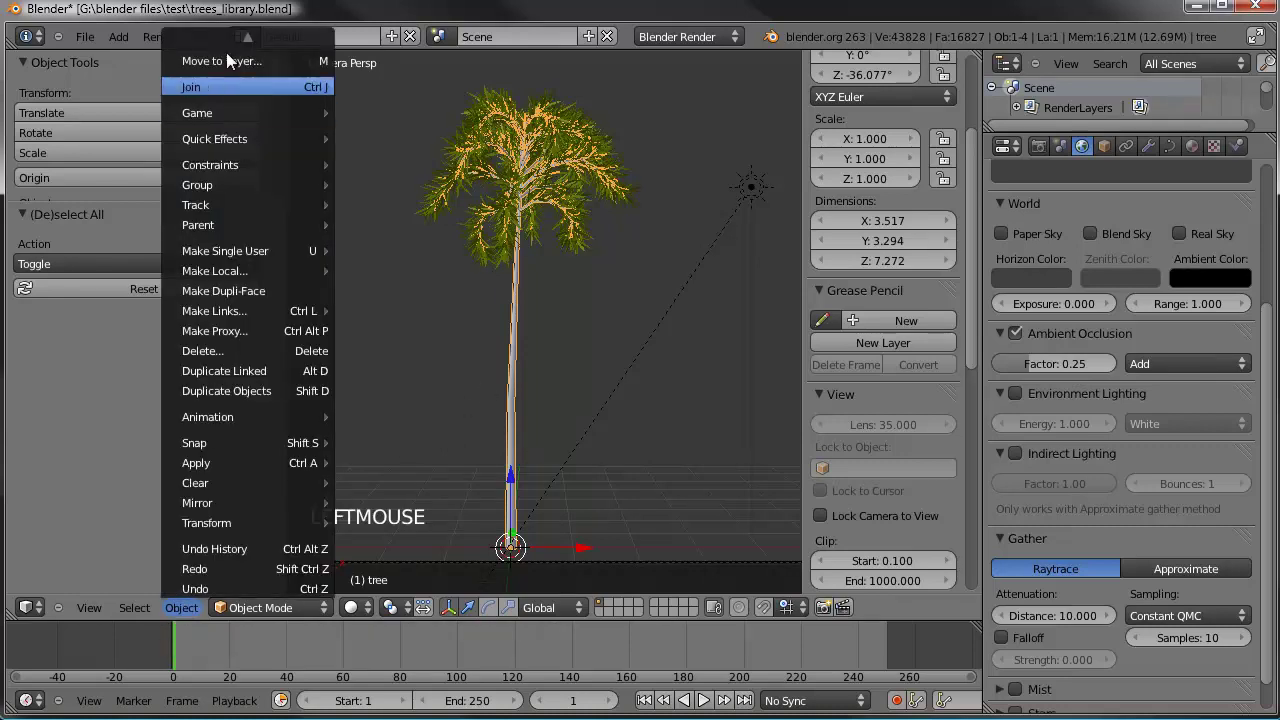
{"action": "mouse_move", "coordinate": [283, 66]}
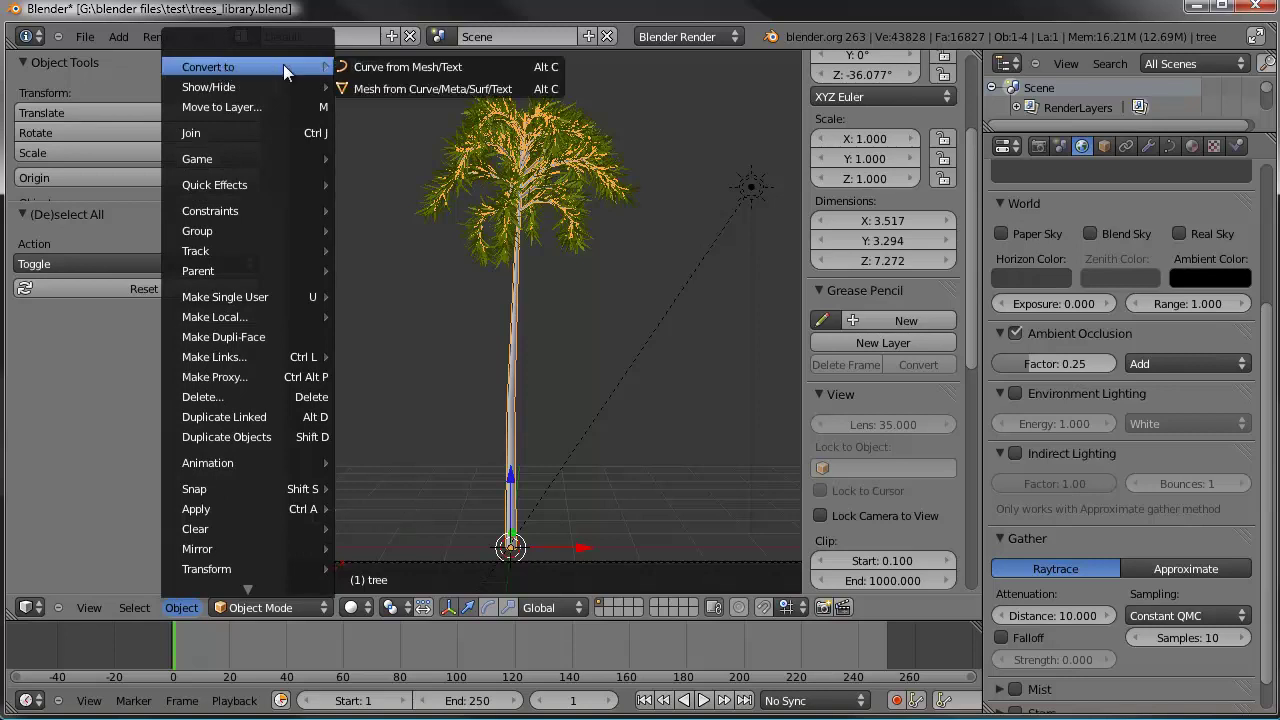
{"action": "left_click", "coordinate": [366, 88]}
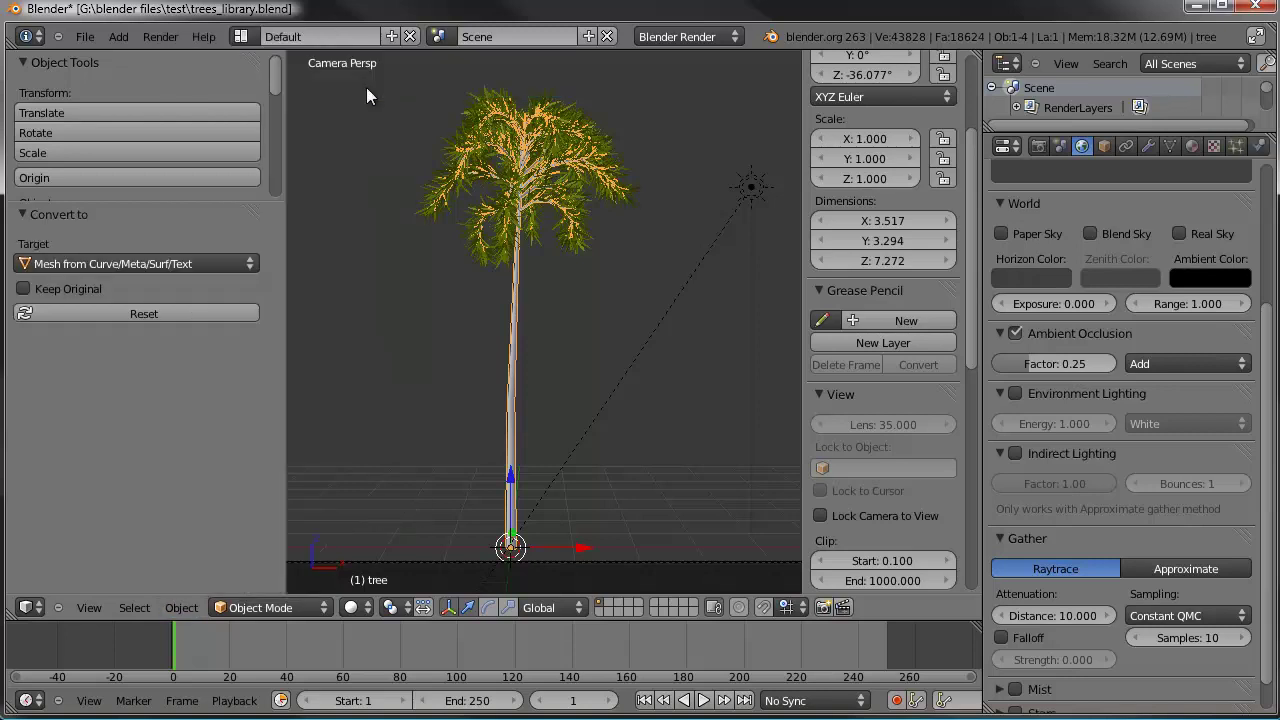
{"action": "left_click", "coordinate": [201, 610]}
{"action": "mouse_move", "coordinate": [215, 61]}
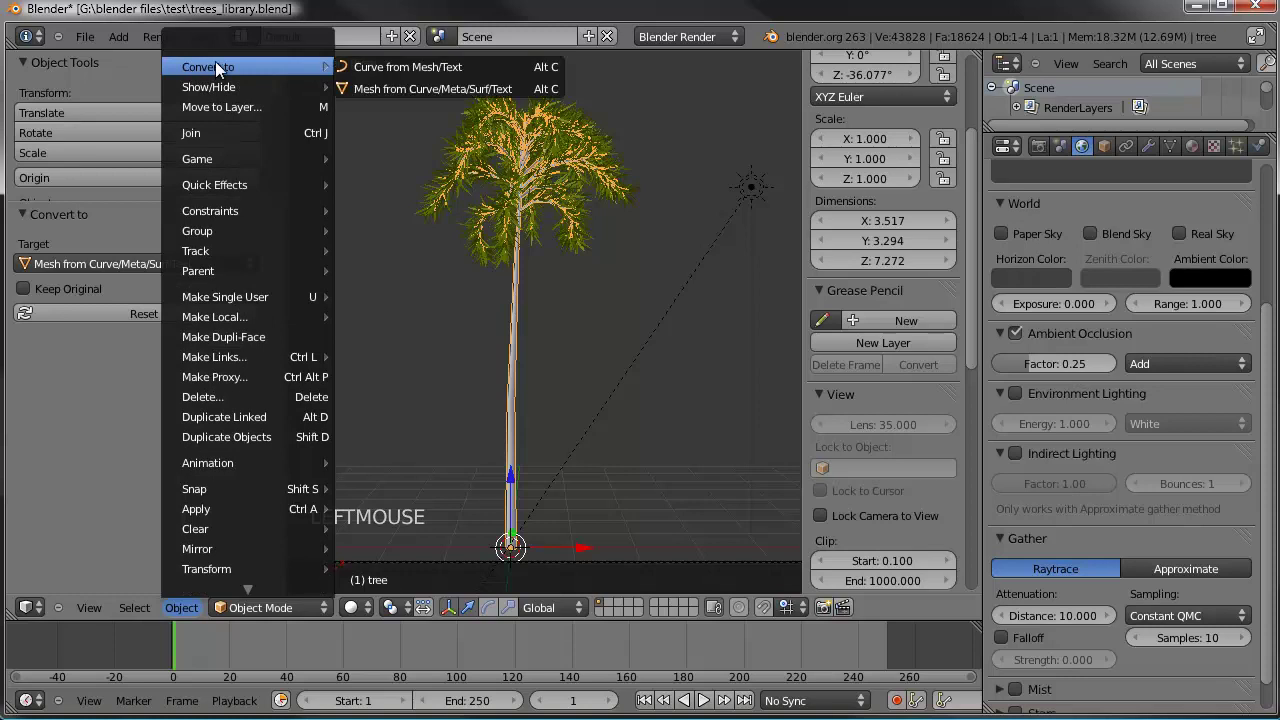
{"action": "left_click", "coordinate": [380, 88]}
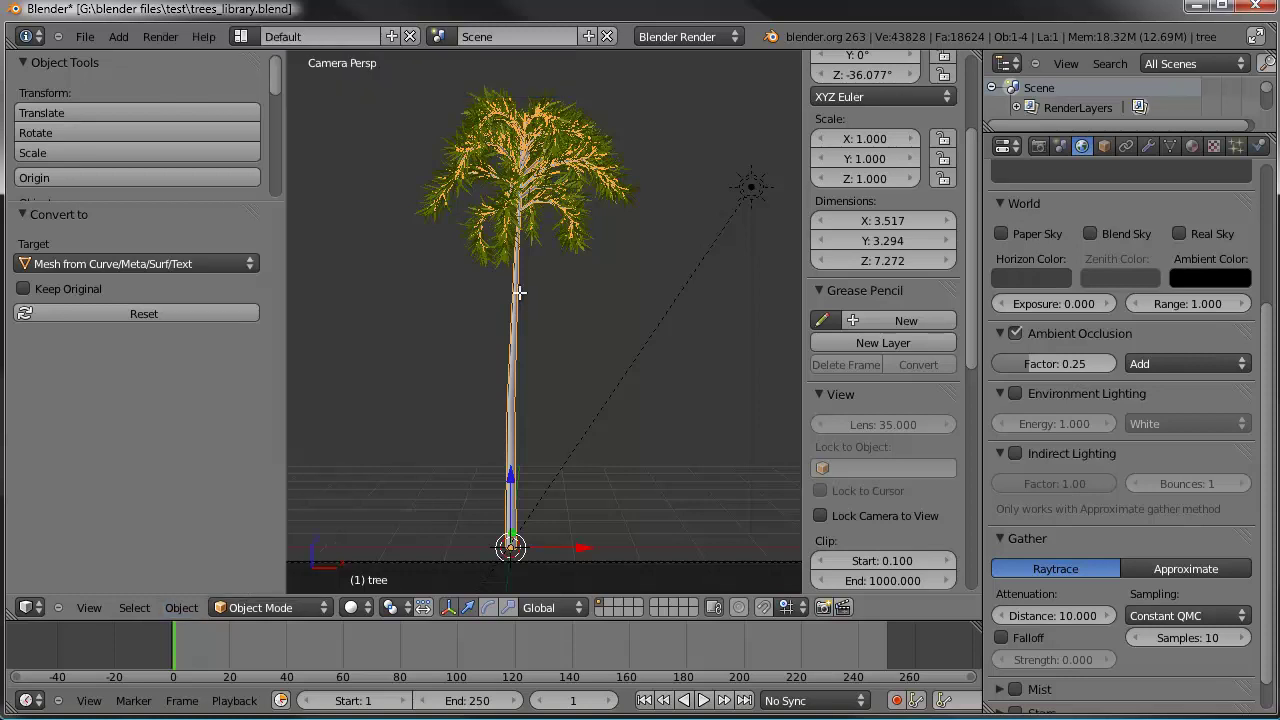
Step: Inspect the converted trunk's mesh in Edit Mode and return to Object Mode
{"action": "key", "text": "Tab"}
{"action": "scroll", "coordinate": [523, 260], "scroll_direction": "up", "scroll_amount": 6}
{"action": "scroll", "coordinate": [523, 260], "scroll_direction": "down", "scroll_amount": 4}
{"action": "middle_click_drag", "start_coordinate": [523, 260], "coordinate": [566, 289], "text": "shift"}
{"action": "key", "text": "KP_Decimal"}
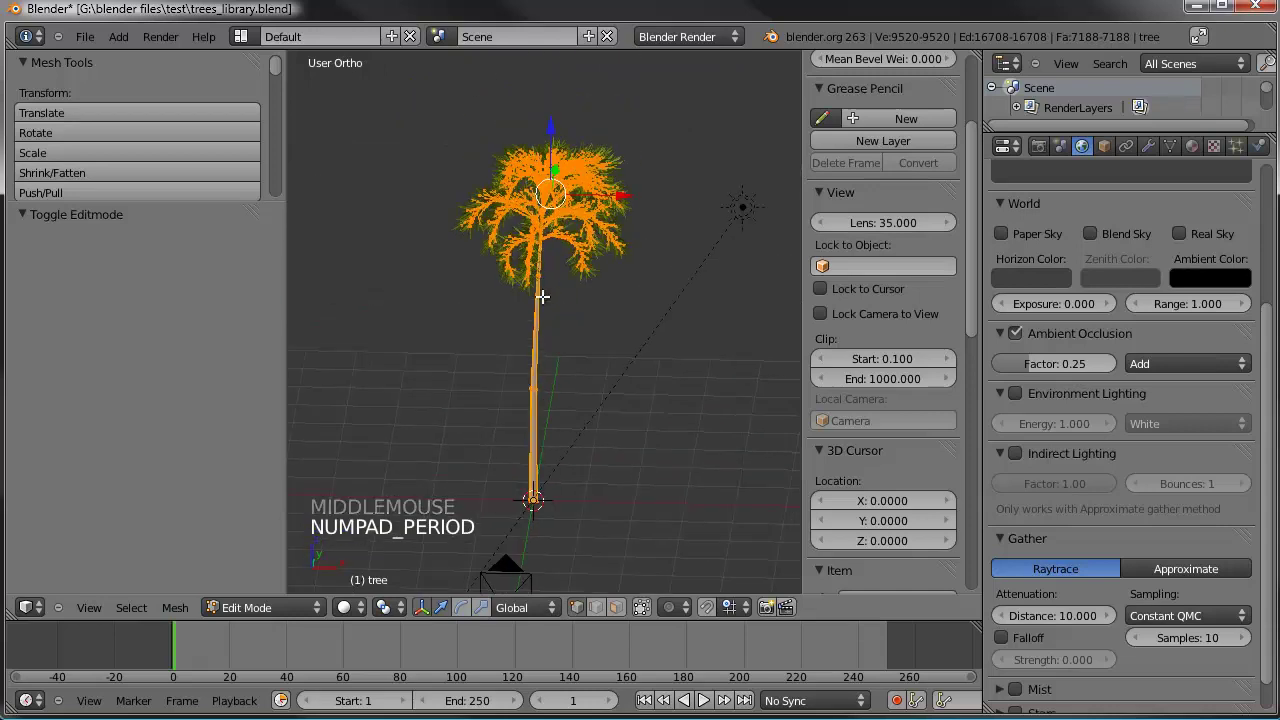
{"action": "scroll", "coordinate": [557, 223], "scroll_direction": "up", "scroll_amount": 4}
{"action": "middle_click_drag", "start_coordinate": [557, 223], "coordinate": [571, 386], "text": "shift"}
{"action": "key", "text": "Tab"}
Step: Select the leaves together with the trunk as the active object and join them into one object
{"action": "right_click", "coordinate": [603, 331]}
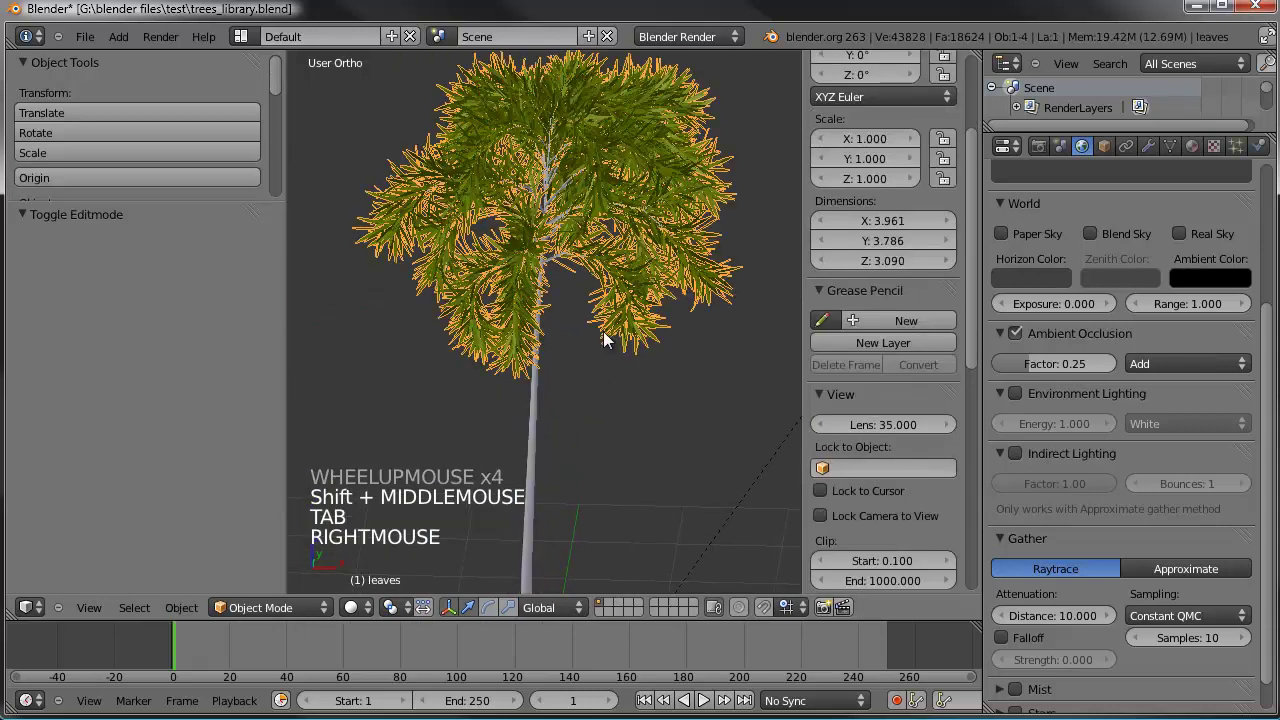
{"action": "right_click", "coordinate": [535, 422], "text": "shift"}
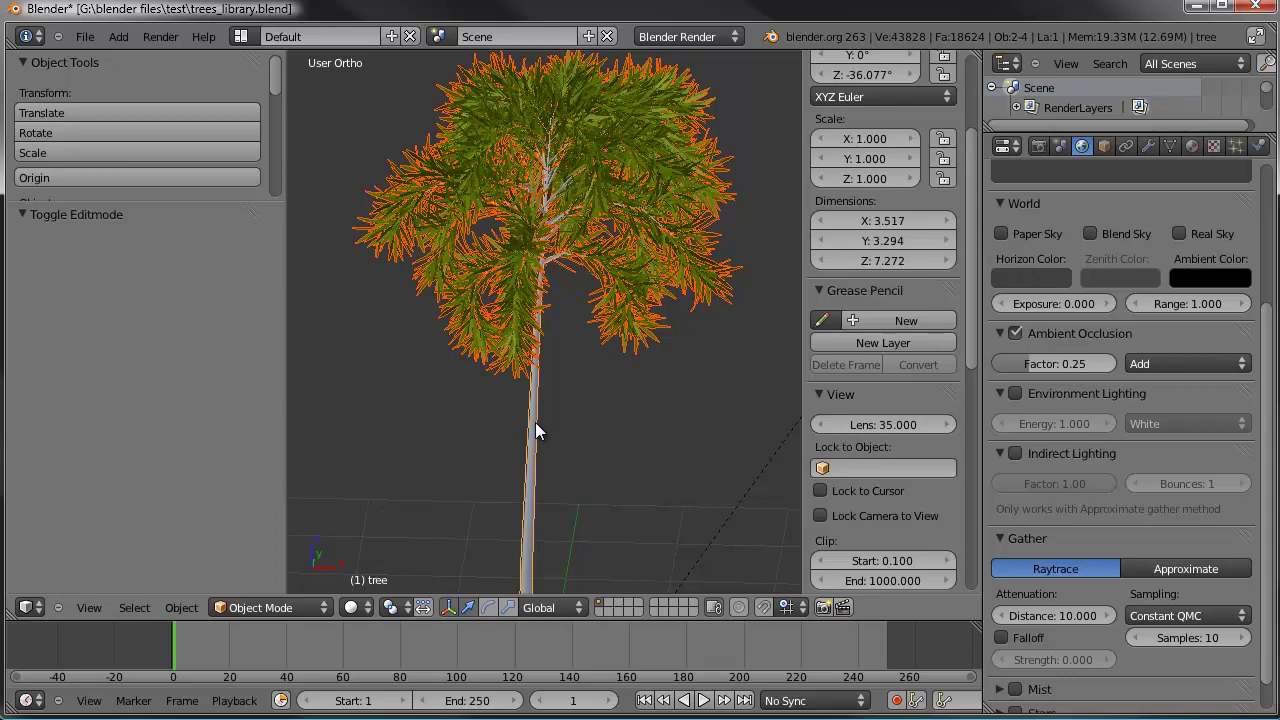
{"action": "key", "text": "ctrl+j"}
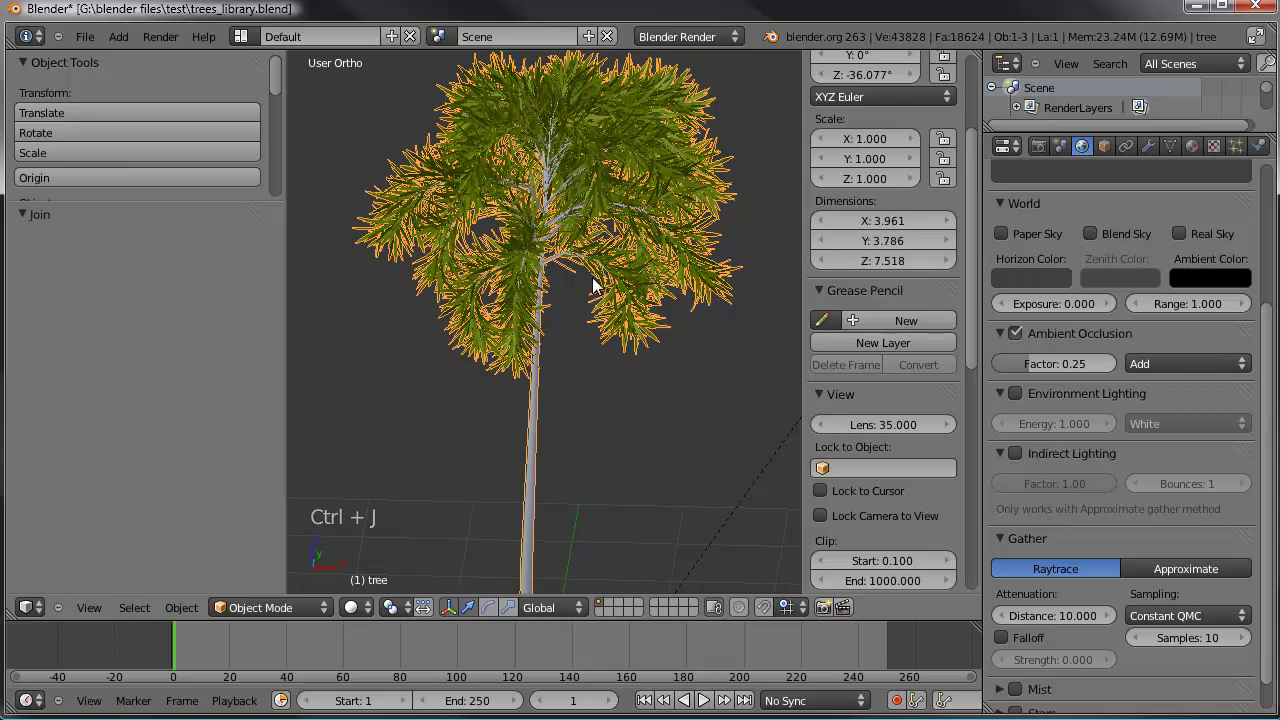
Step: Check the joined tree's mesh in Edit Mode, return to Object Mode and deselect the tree
{"action": "key", "text": "Tab"}
{"action": "key", "text": "a"}
{"action": "key", "text": "a"}
{"action": "key", "text": "Tab"}
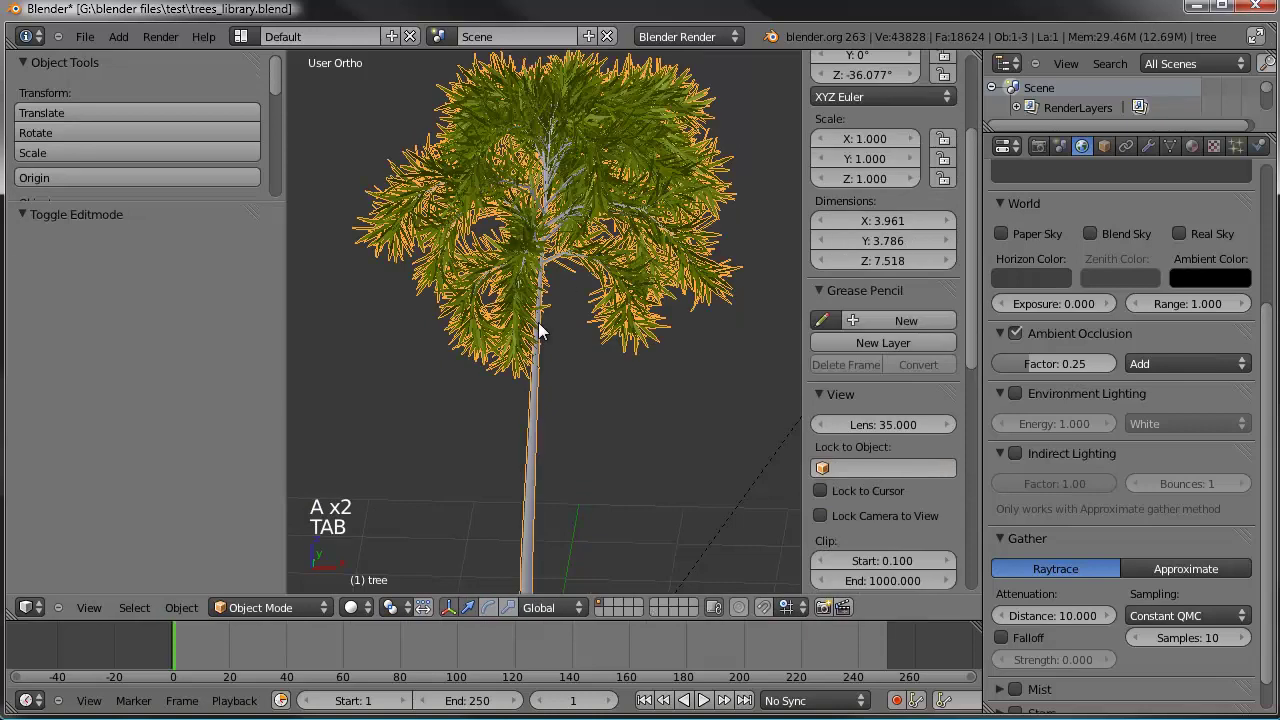
{"action": "scroll", "coordinate": [538, 322], "scroll_direction": "down", "scroll_amount": 2}
{"action": "key", "text": "a"}
{"action": "scroll", "coordinate": [556, 340], "scroll_direction": "down", "scroll_amount": 1}
{"action": "middle_click_drag", "start_coordinate": [566, 391], "coordinate": [528, 378], "text": "shift"}
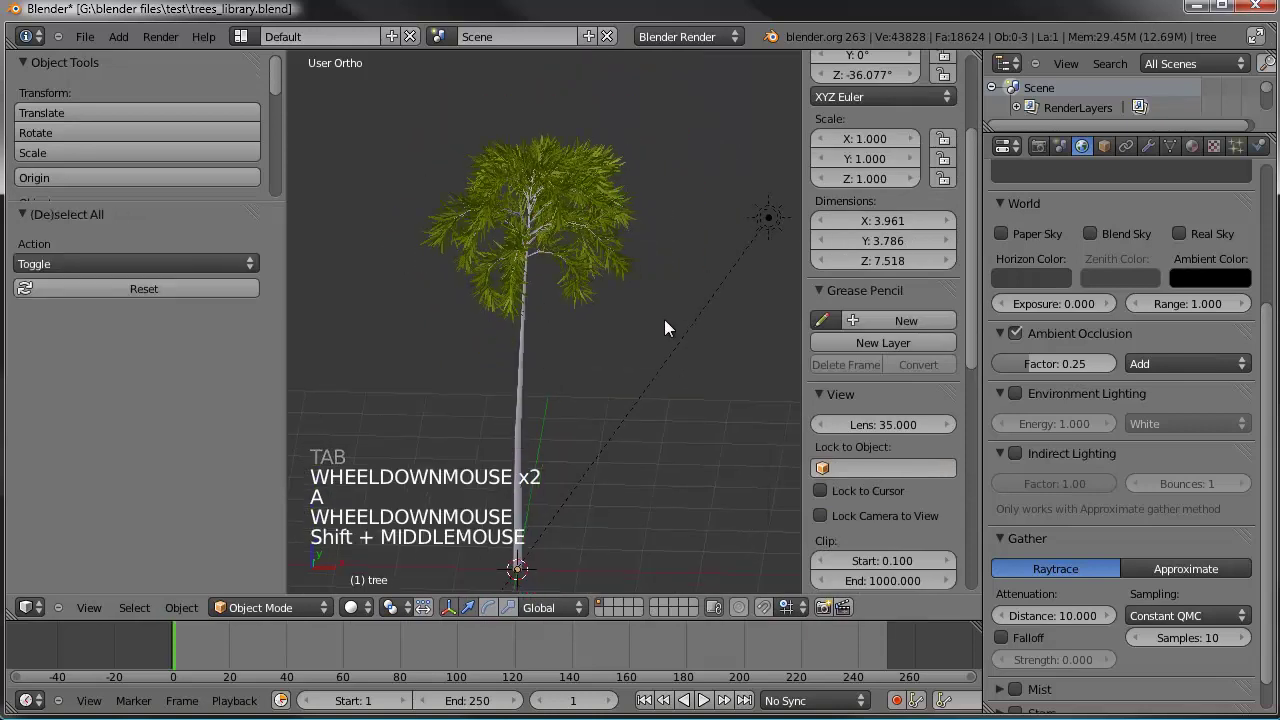
Step: Review the joined tree's treewood and Greenery material slots
{"action": "left_click", "coordinate": [1192, 146]}
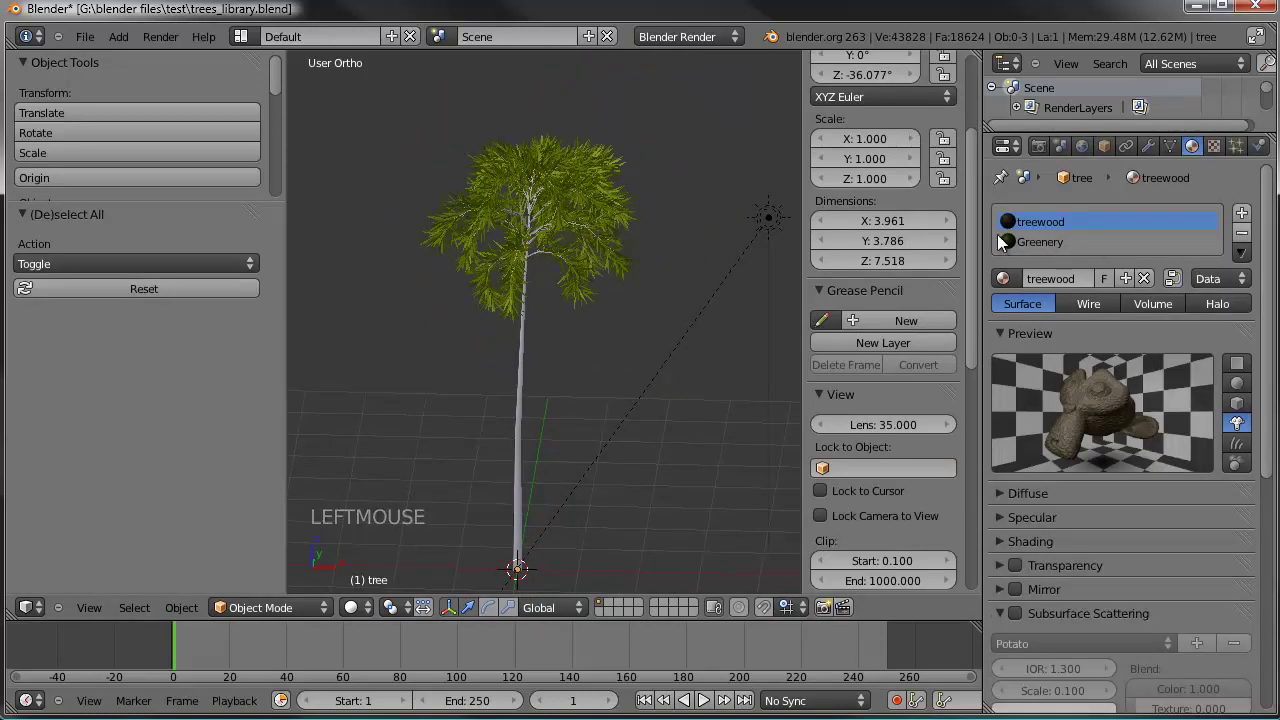
{"action": "left_click", "coordinate": [1044, 241]}
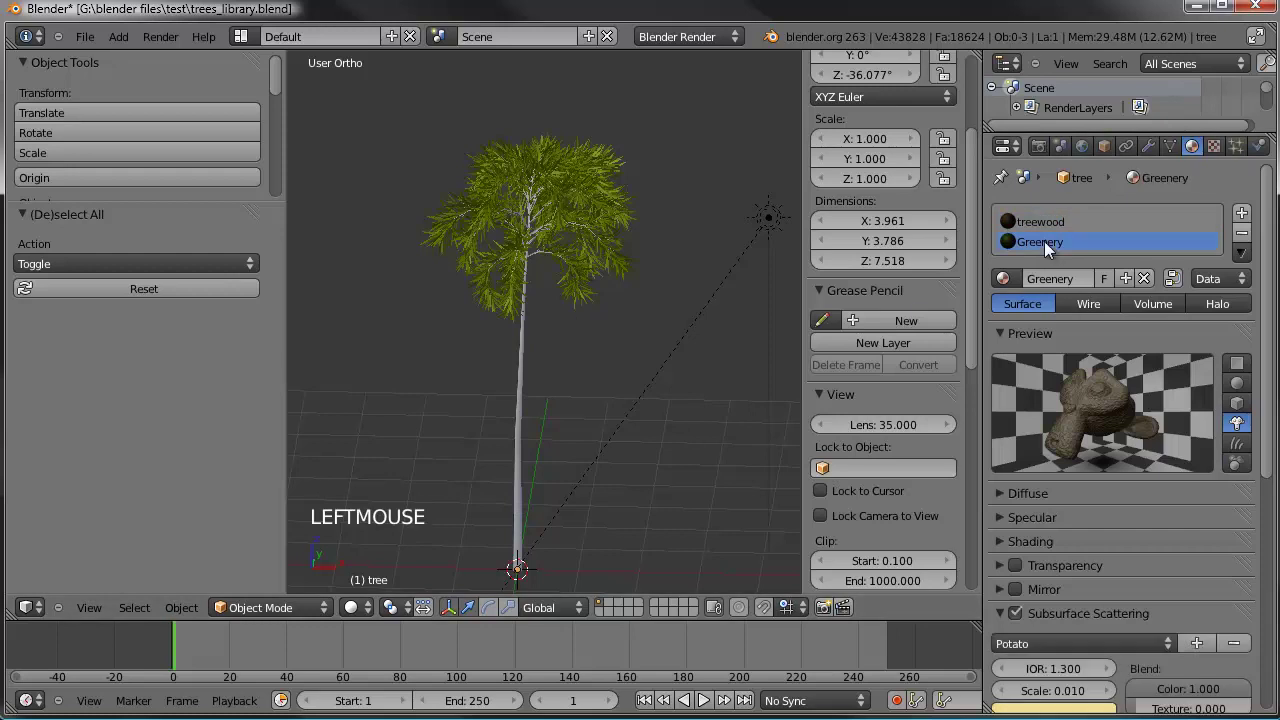
{"action": "left_click", "coordinate": [1046, 219]}
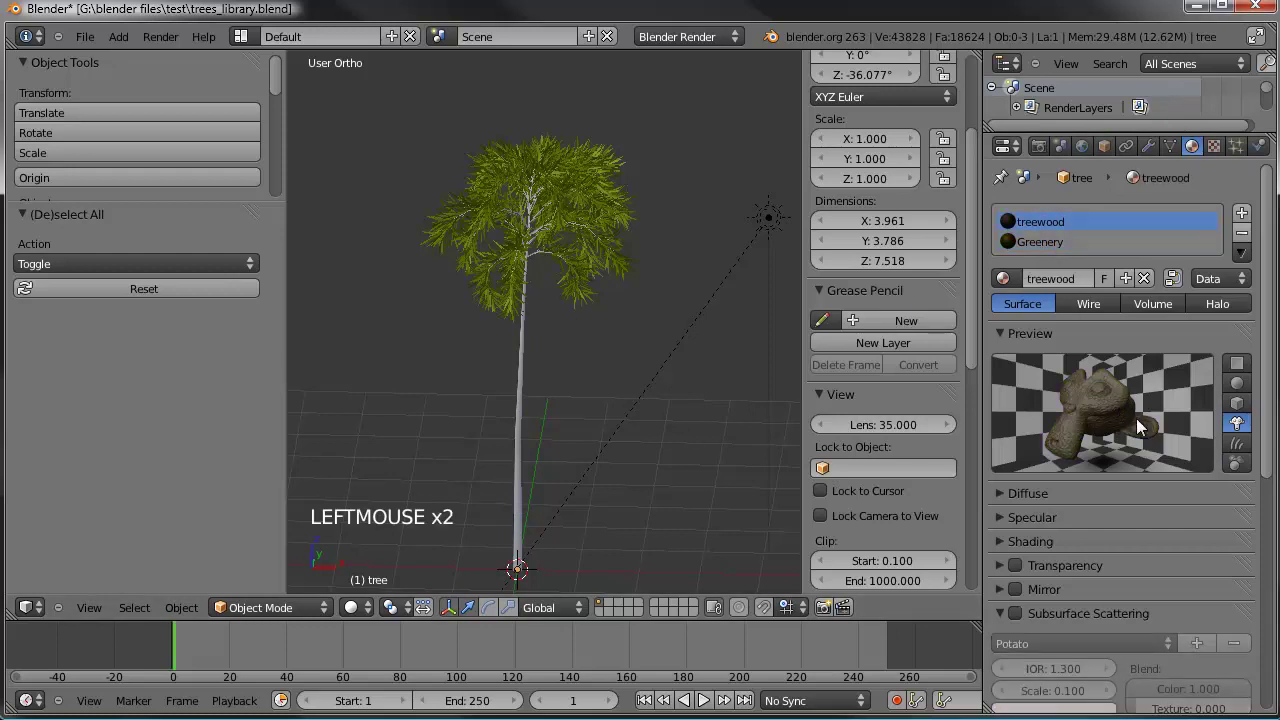
Step: Save the file with the joined tree, overwriting trees_library.blend
{"action": "key", "text": "ctrl+s"}
{"action": "left_click", "coordinate": [495, 265]}
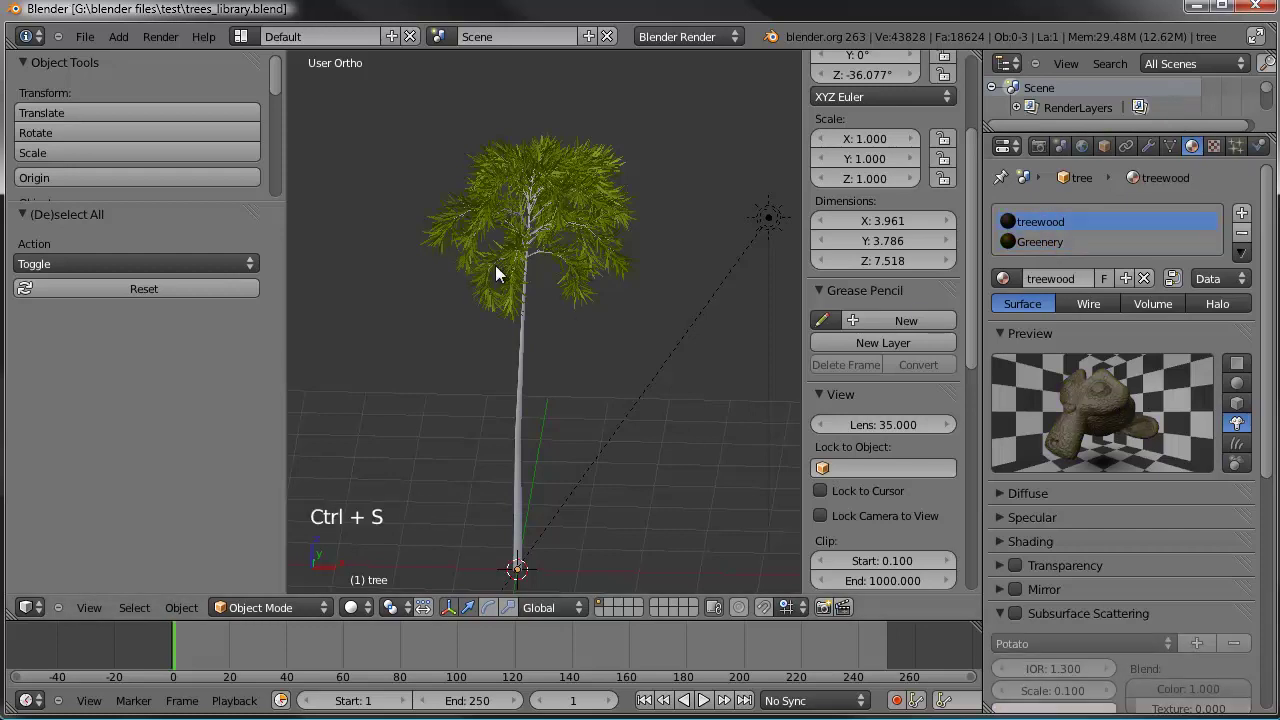
Step: Render the joined tree and inspect its foliage and trunk in the rendered image
{"action": "key", "text": "F12"}
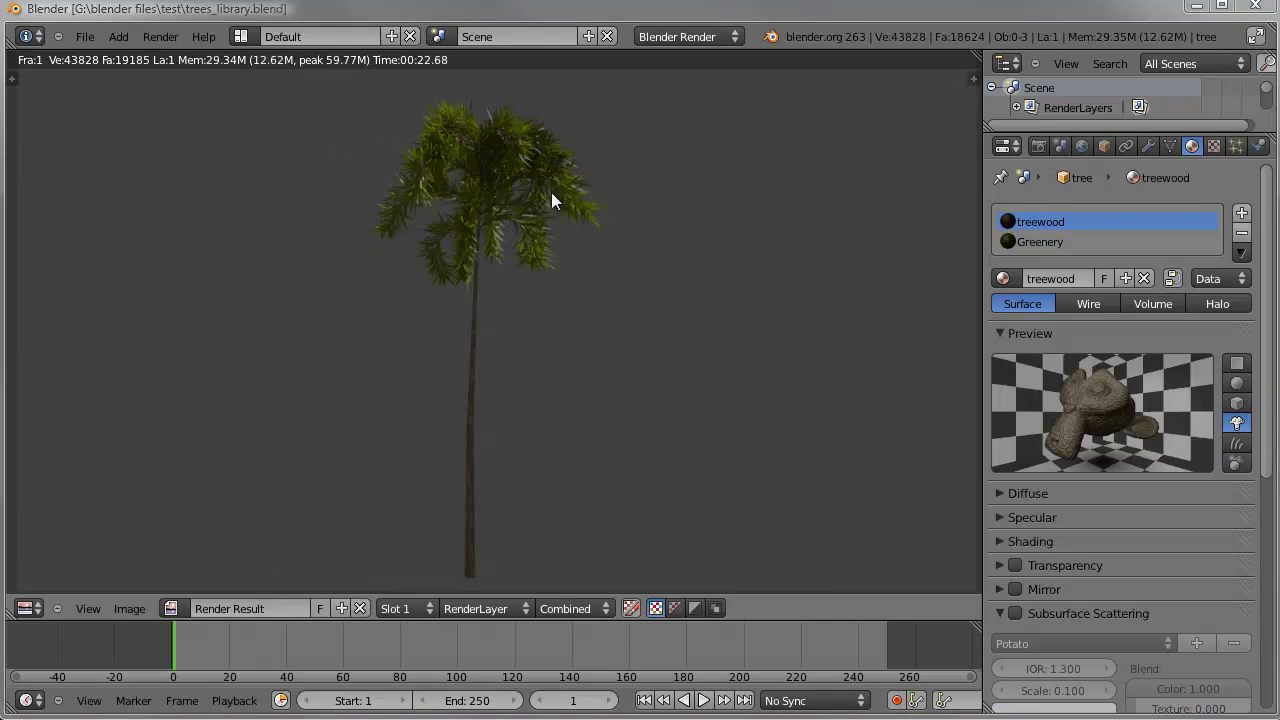
{"action": "middle_click_drag", "start_coordinate": [546, 183], "coordinate": [480, 186]}
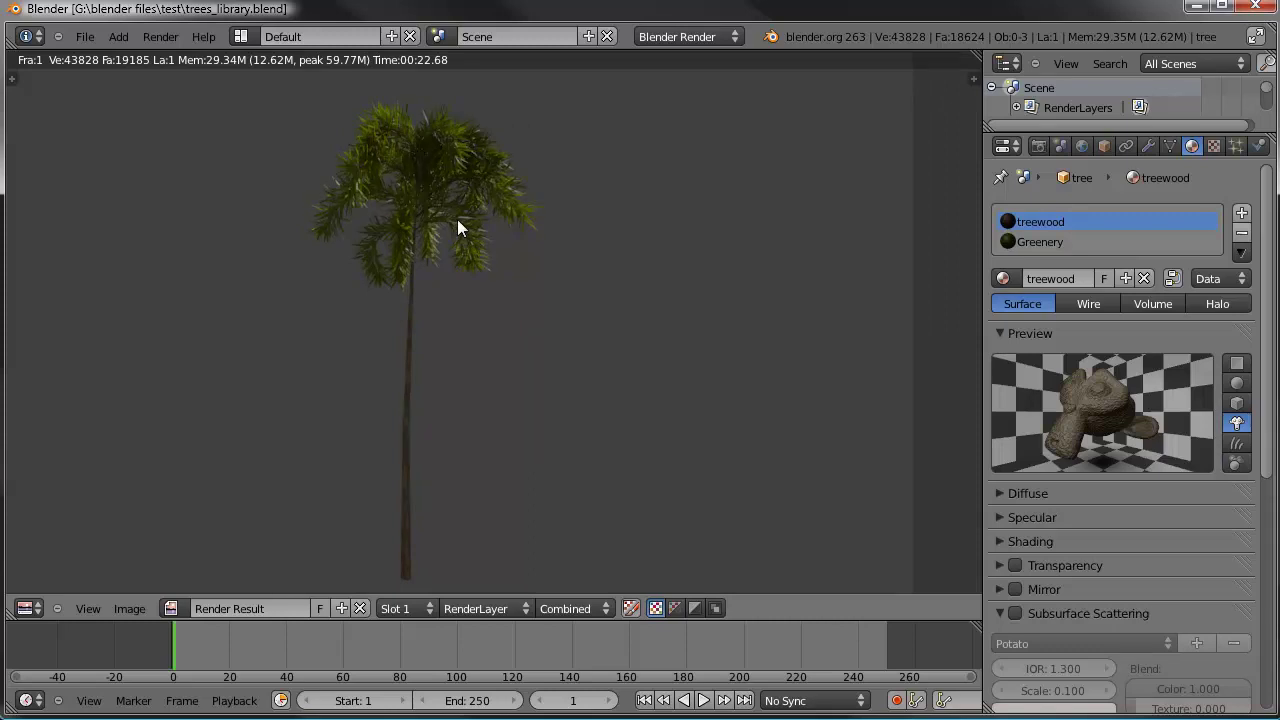
{"action": "middle_click_drag", "start_coordinate": [457, 228], "coordinate": [493, 207]}
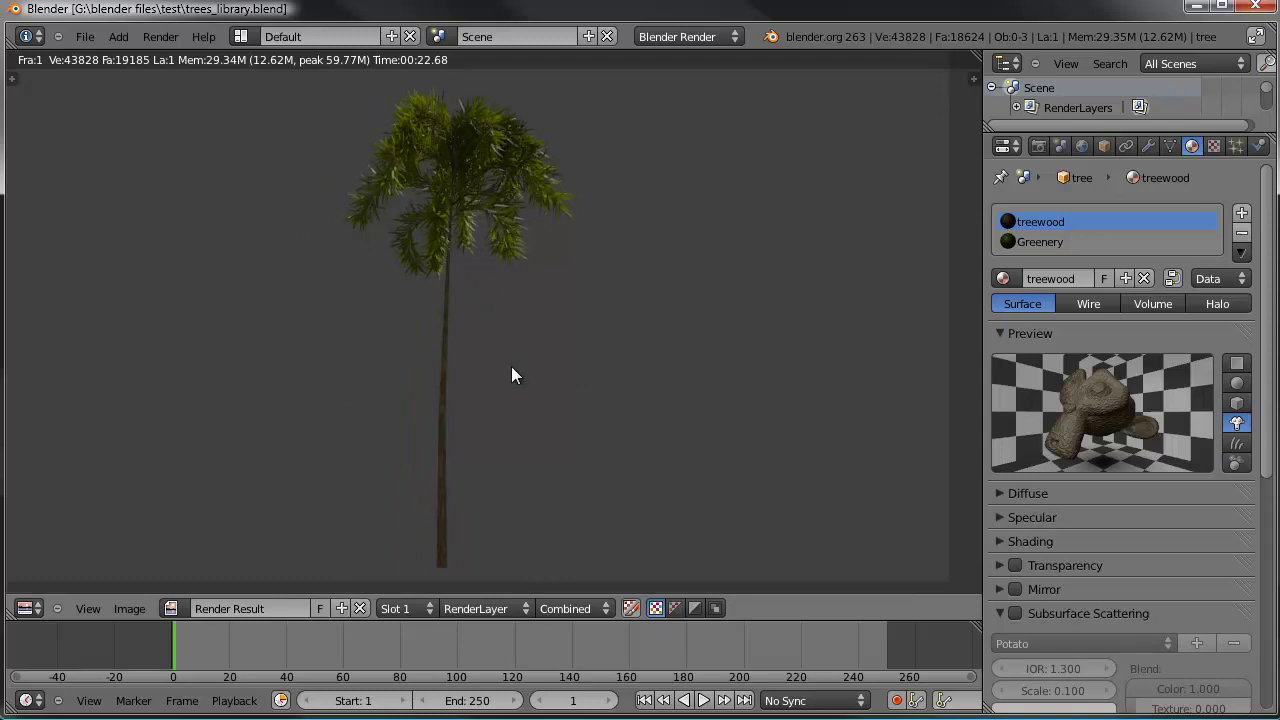
{"action": "middle_click_drag", "start_coordinate": [511, 375], "coordinate": [539, 362]}
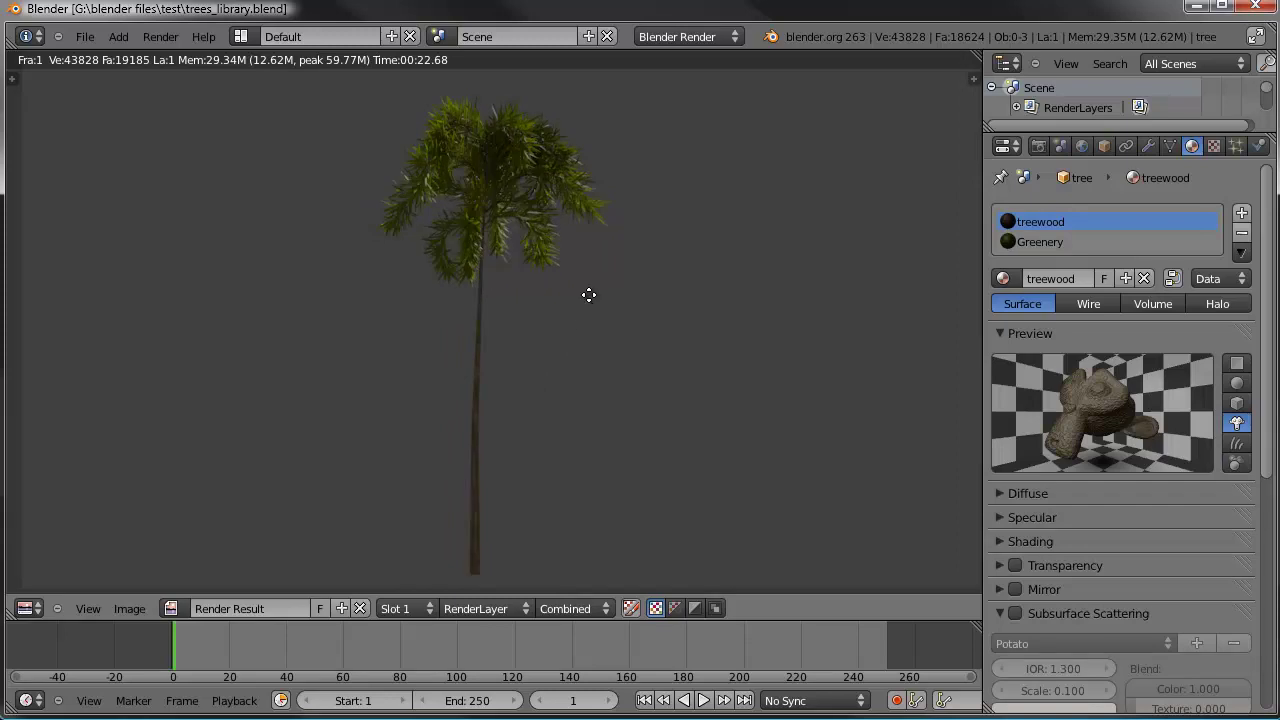
{"action": "middle_click_drag", "start_coordinate": [588, 295], "coordinate": [558, 295]}
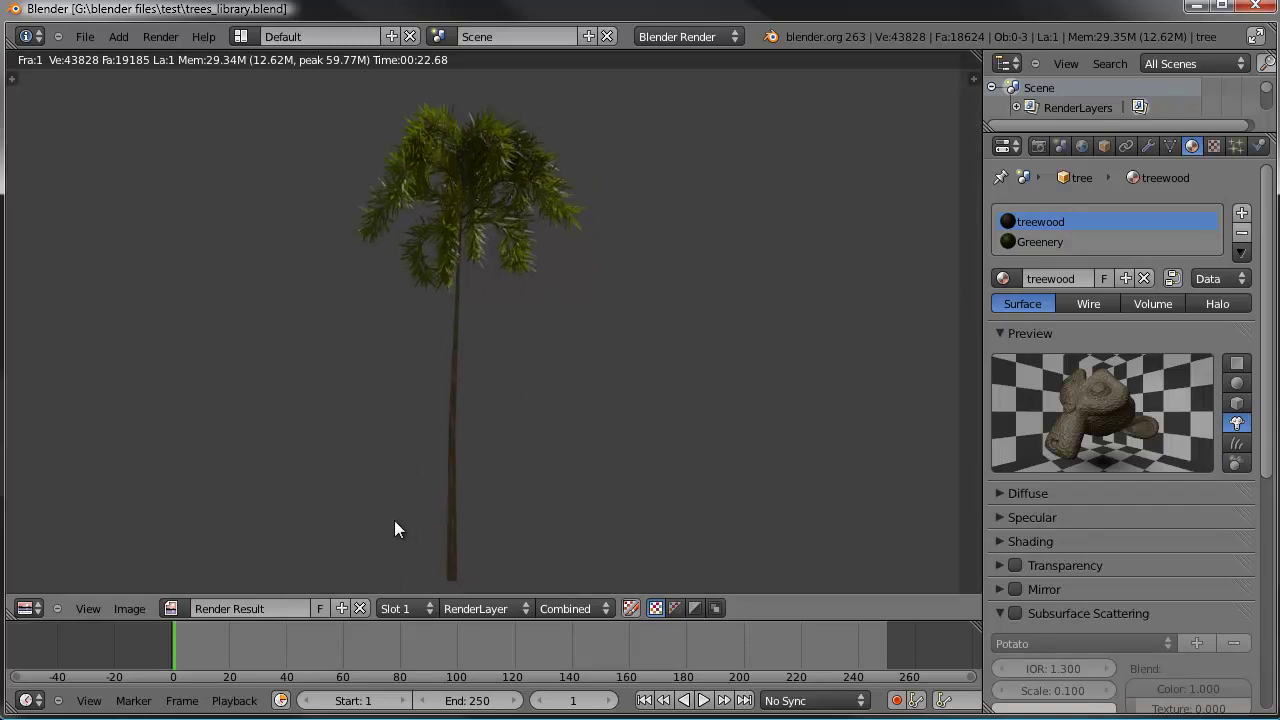